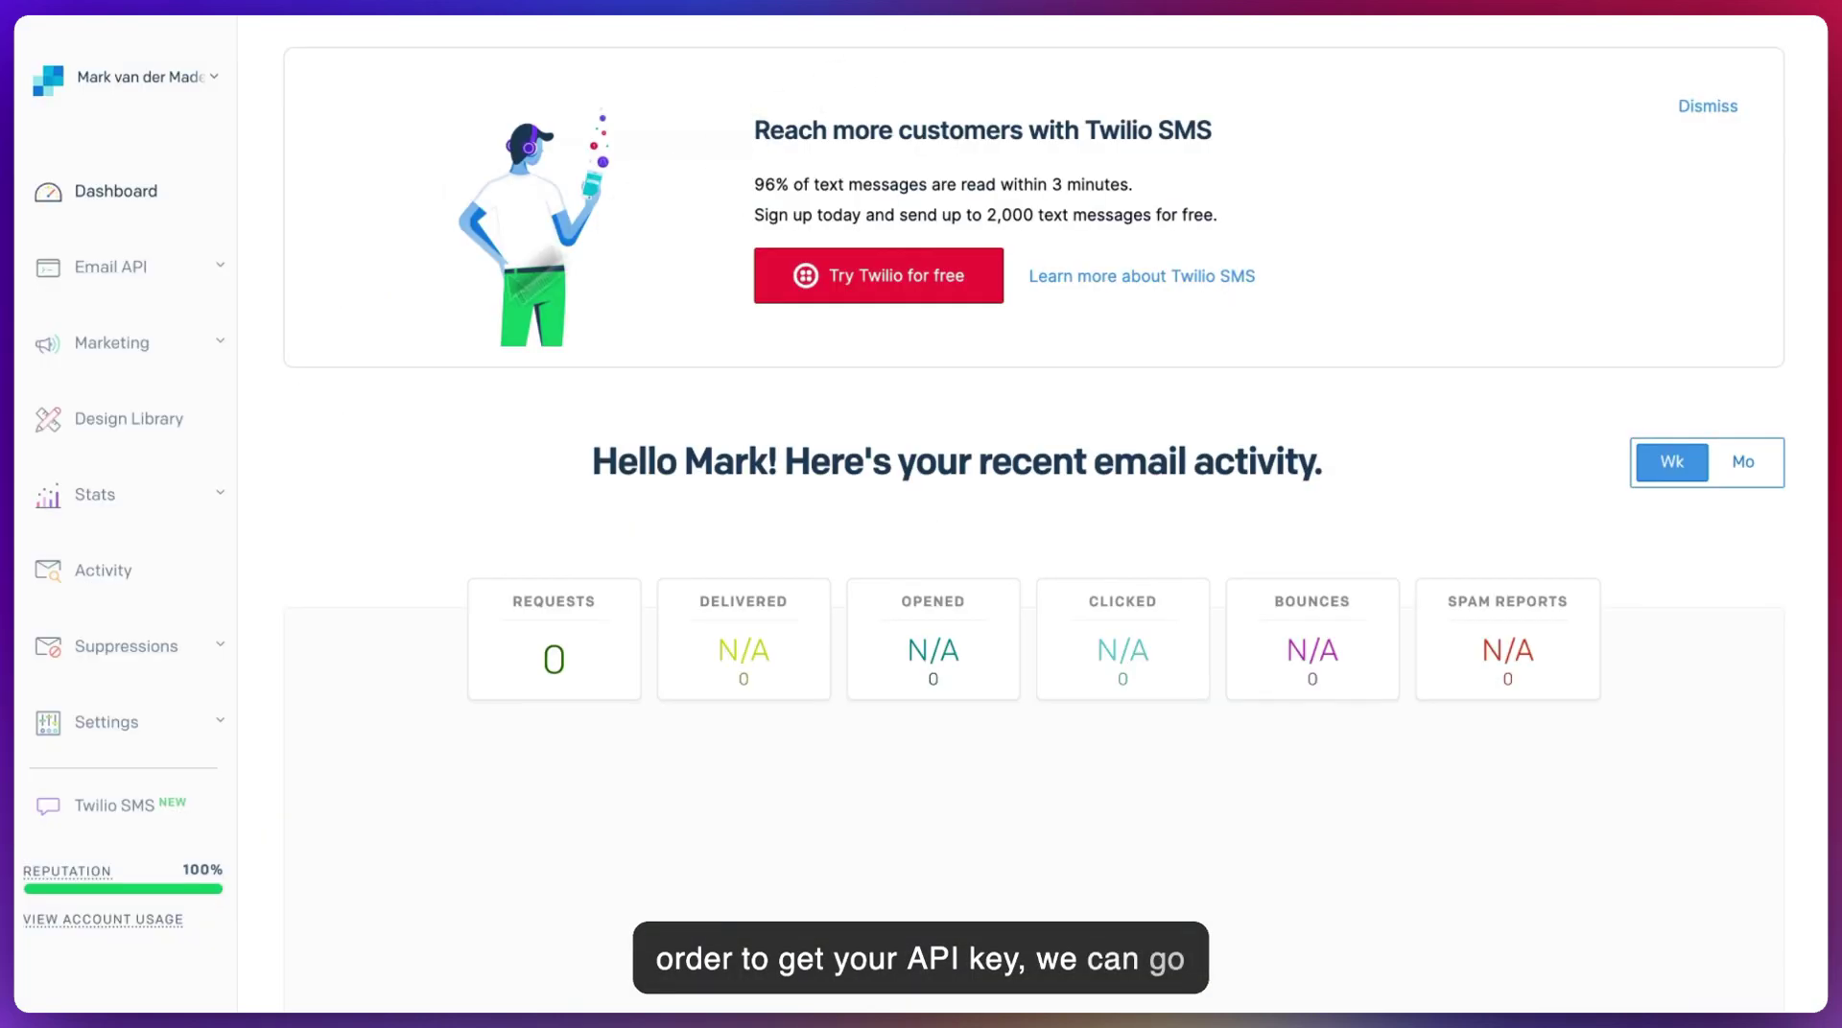
# - Open the API Keys page under Settings, showing the existing UChat key
pyautogui.scroll(-2, 176, 609)
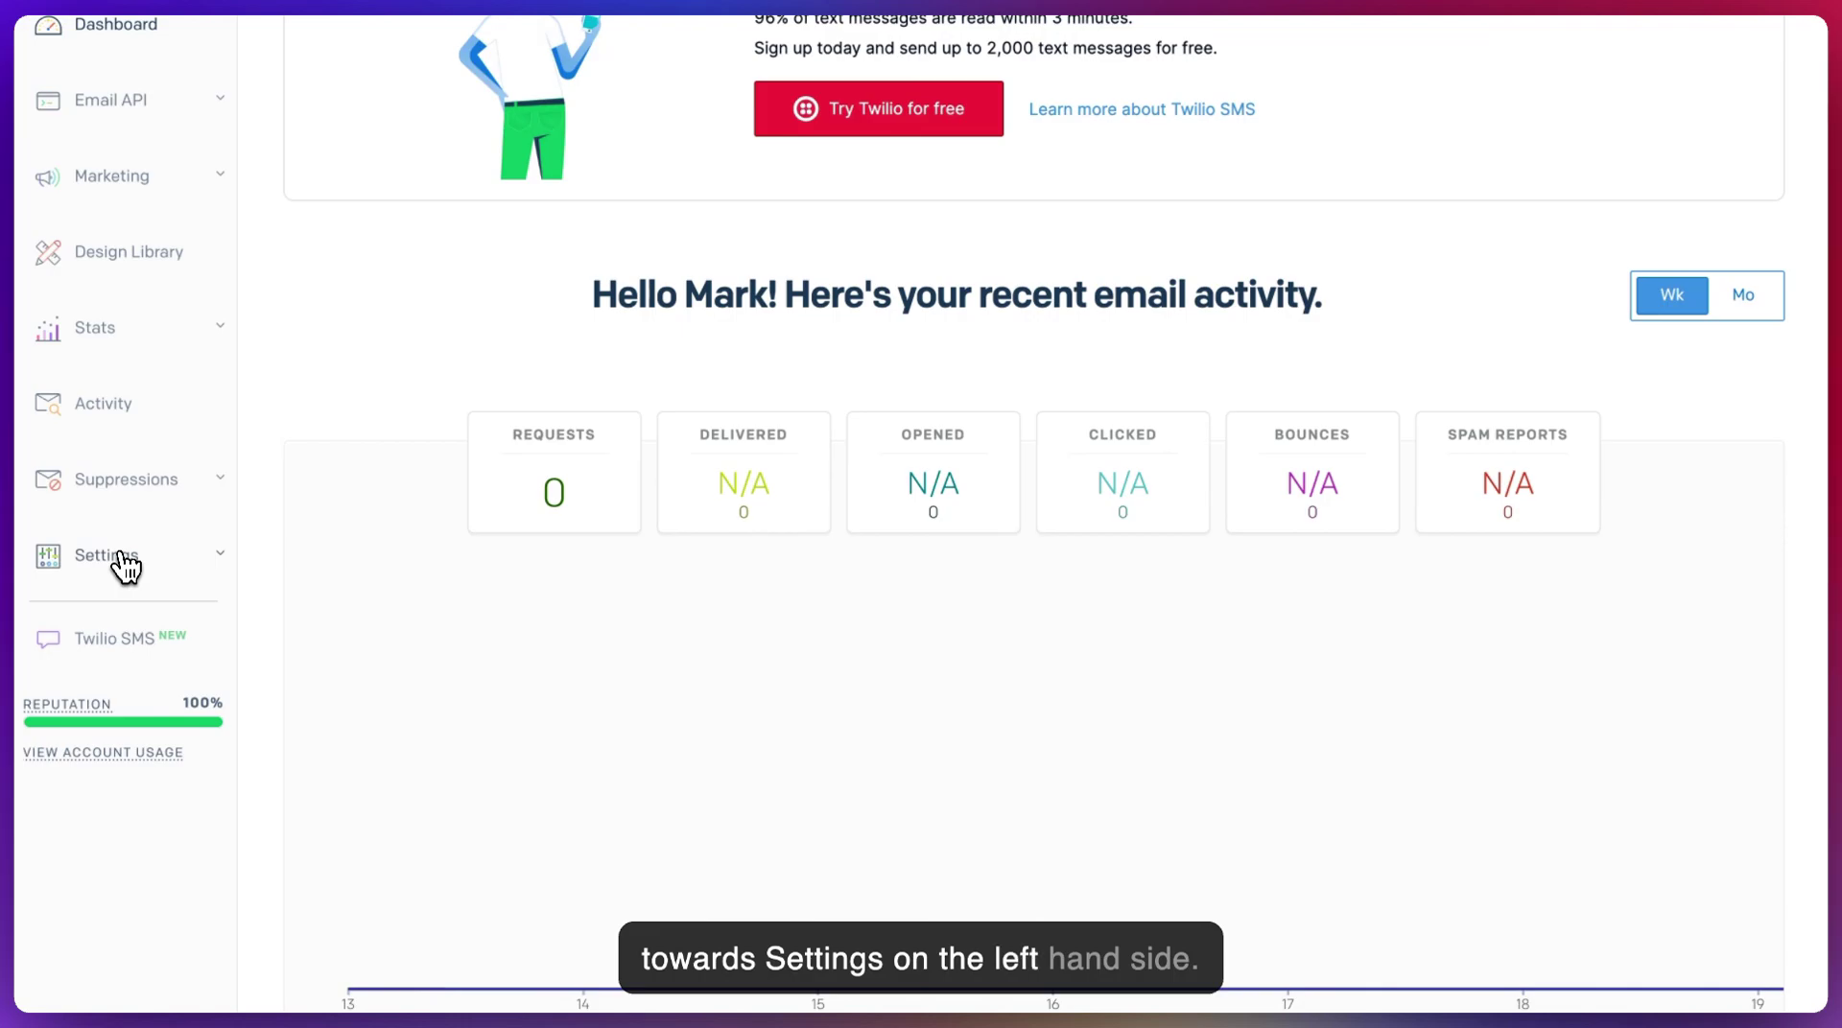
pyautogui.click(123, 565)
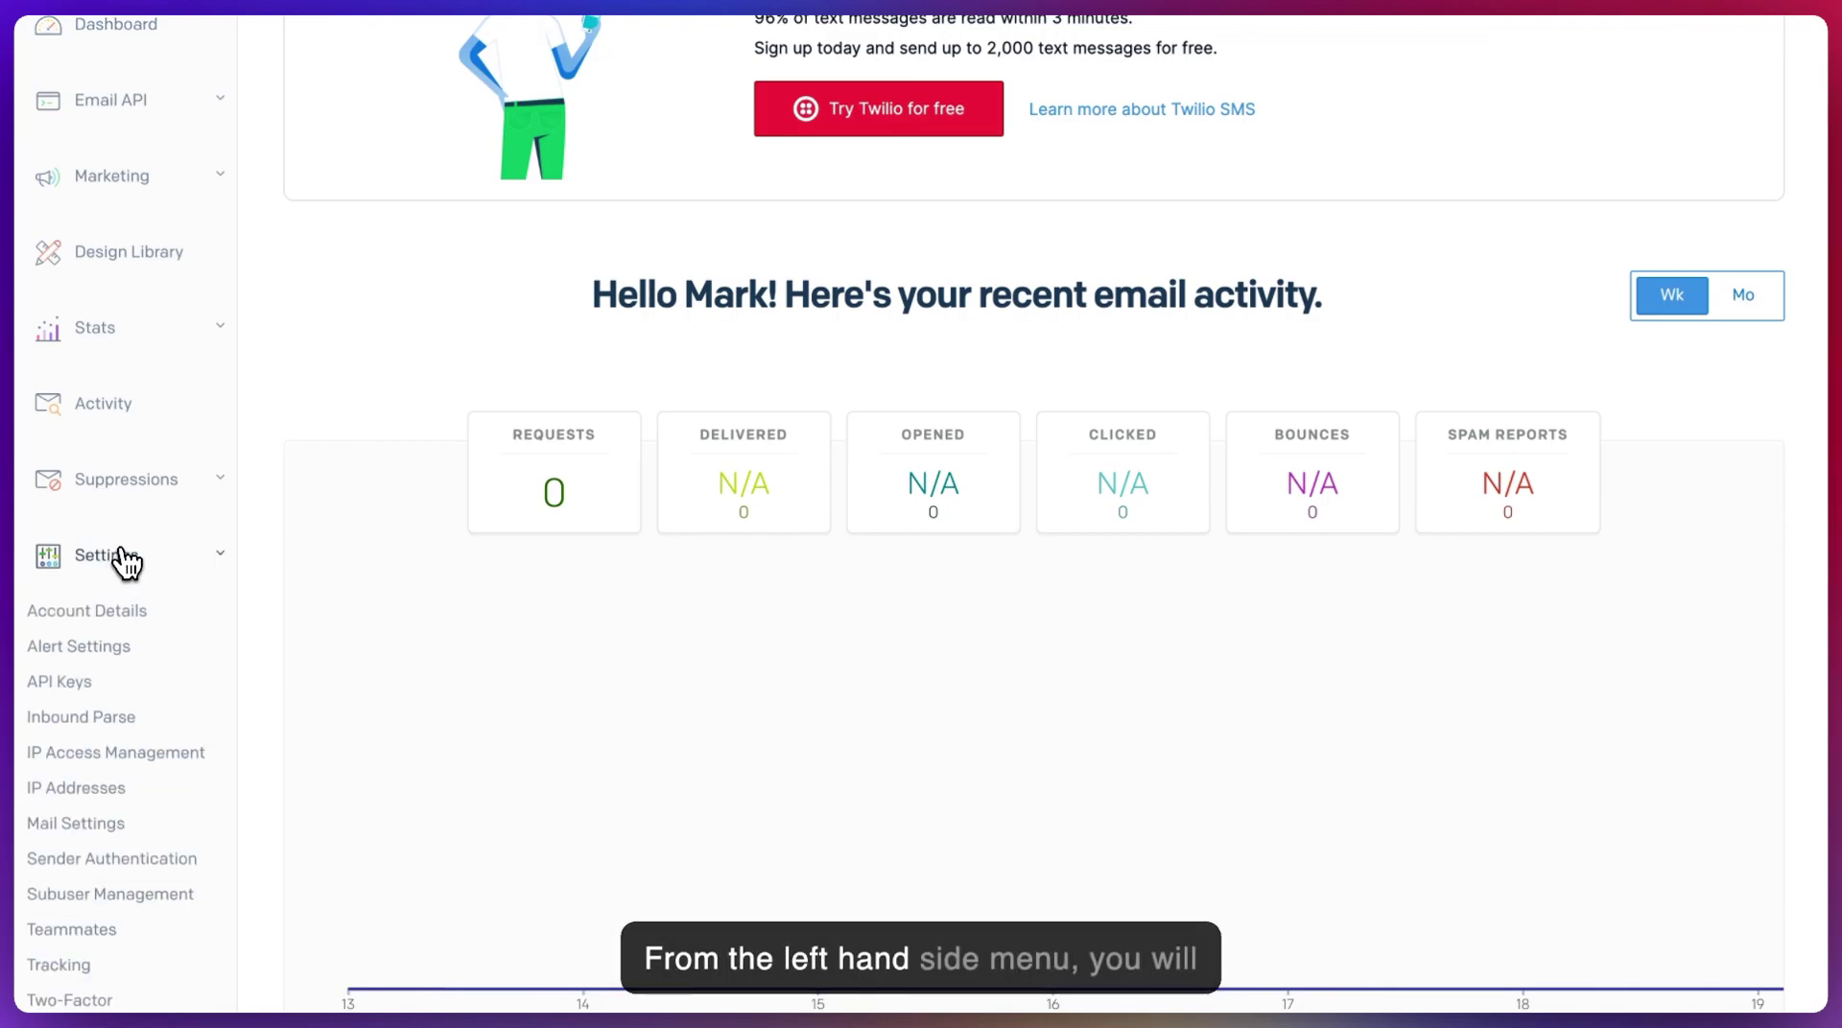
pyautogui.click(66, 682)
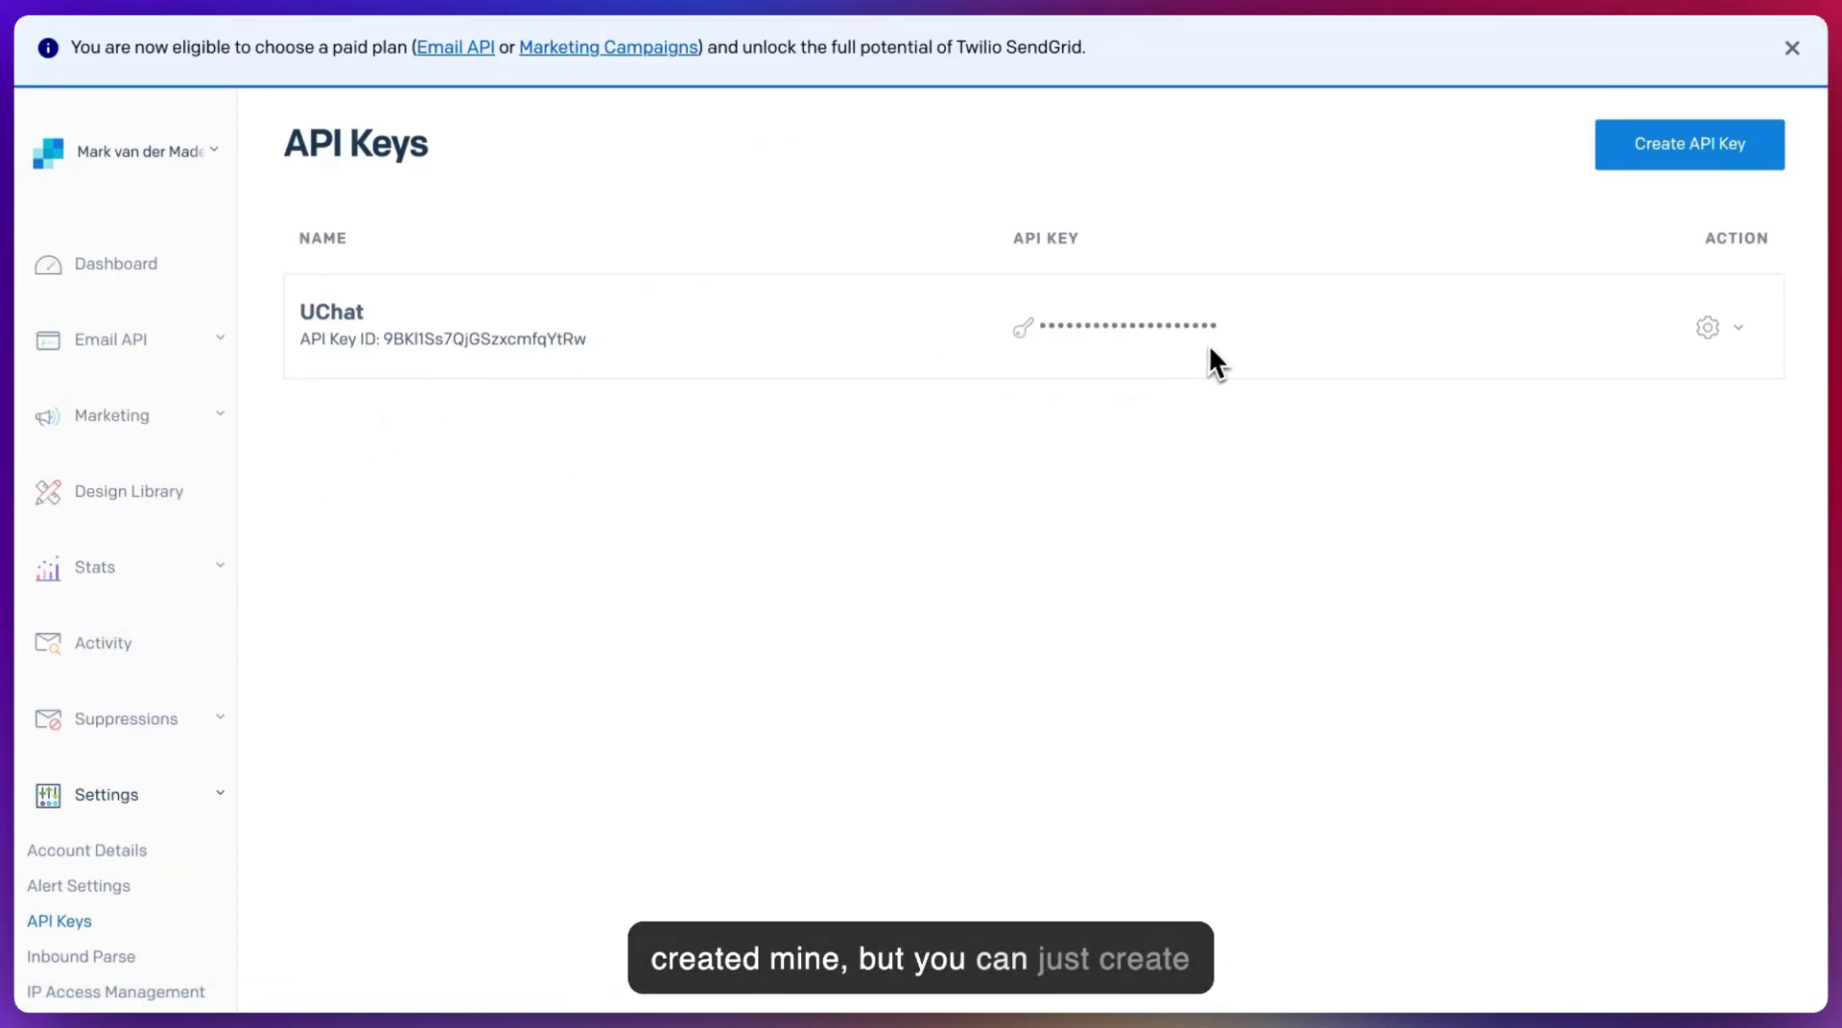
# - Open the Create API Key form, then close it without creating a key
pyautogui.click(1677, 153)
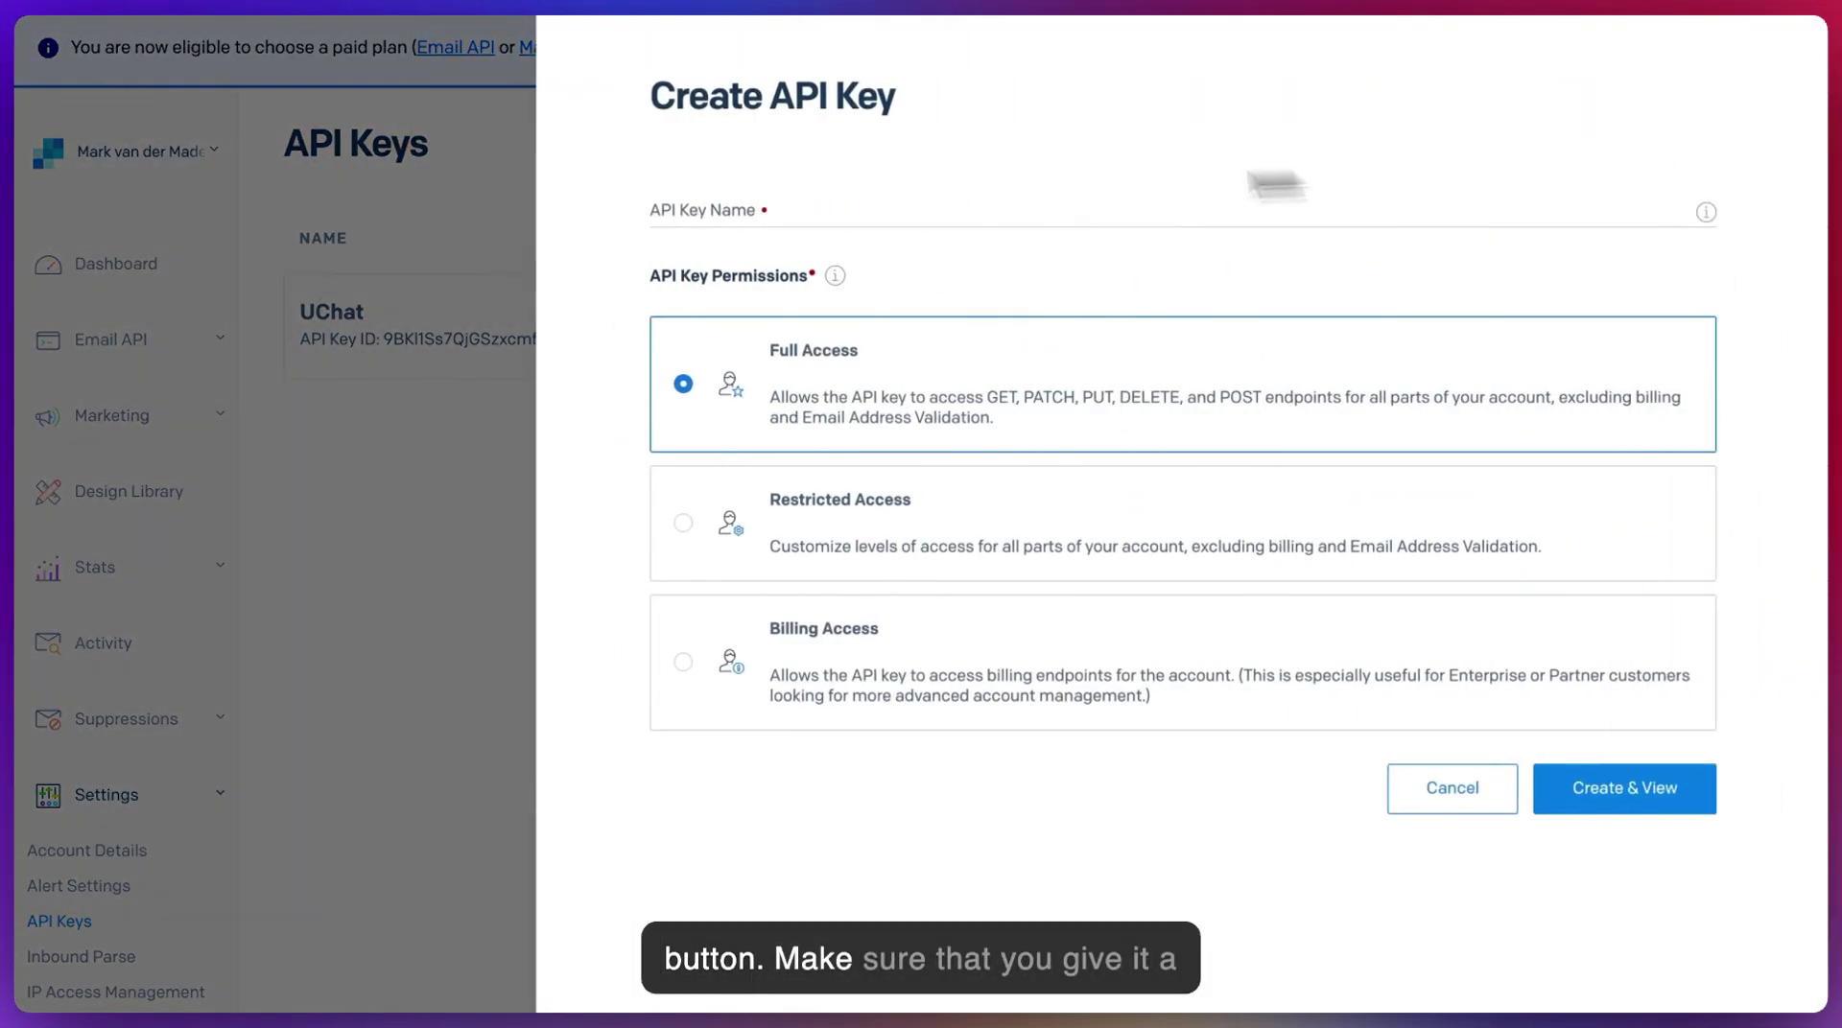
pyautogui.click(690, 201)
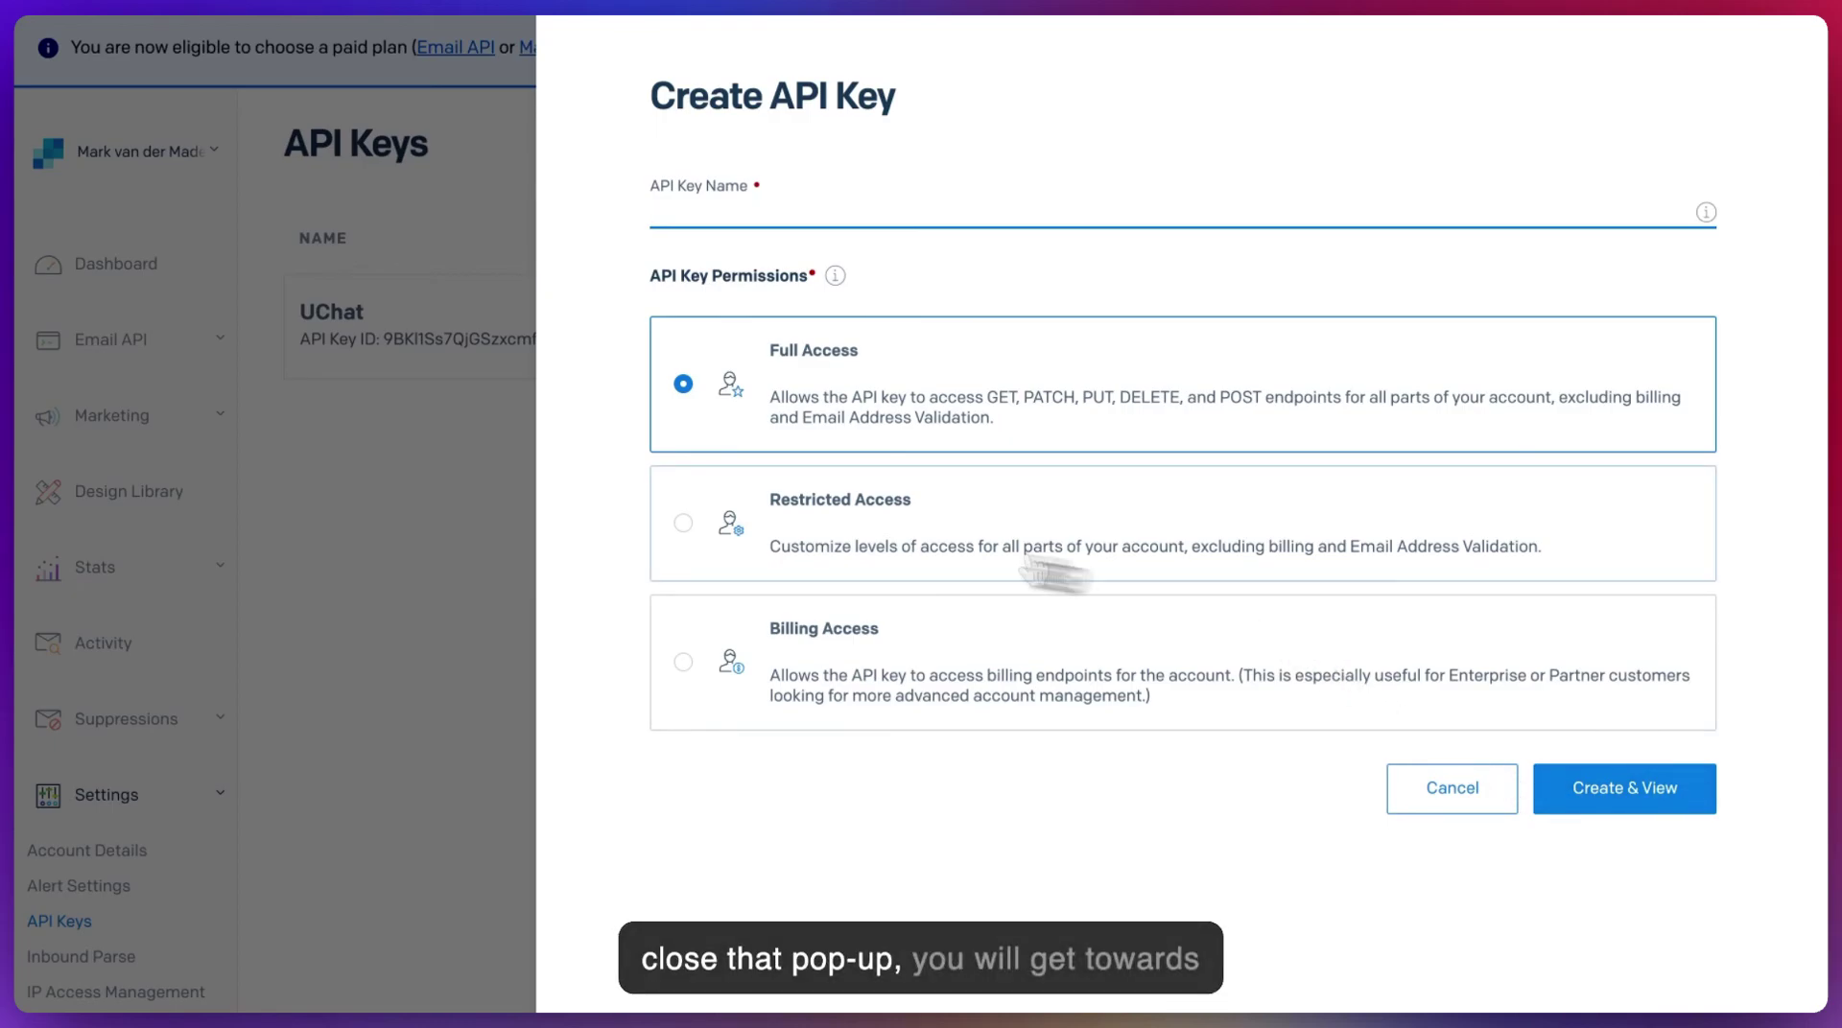
pyautogui.click(369, 492)
pyautogui.moveTo(1024, 336)
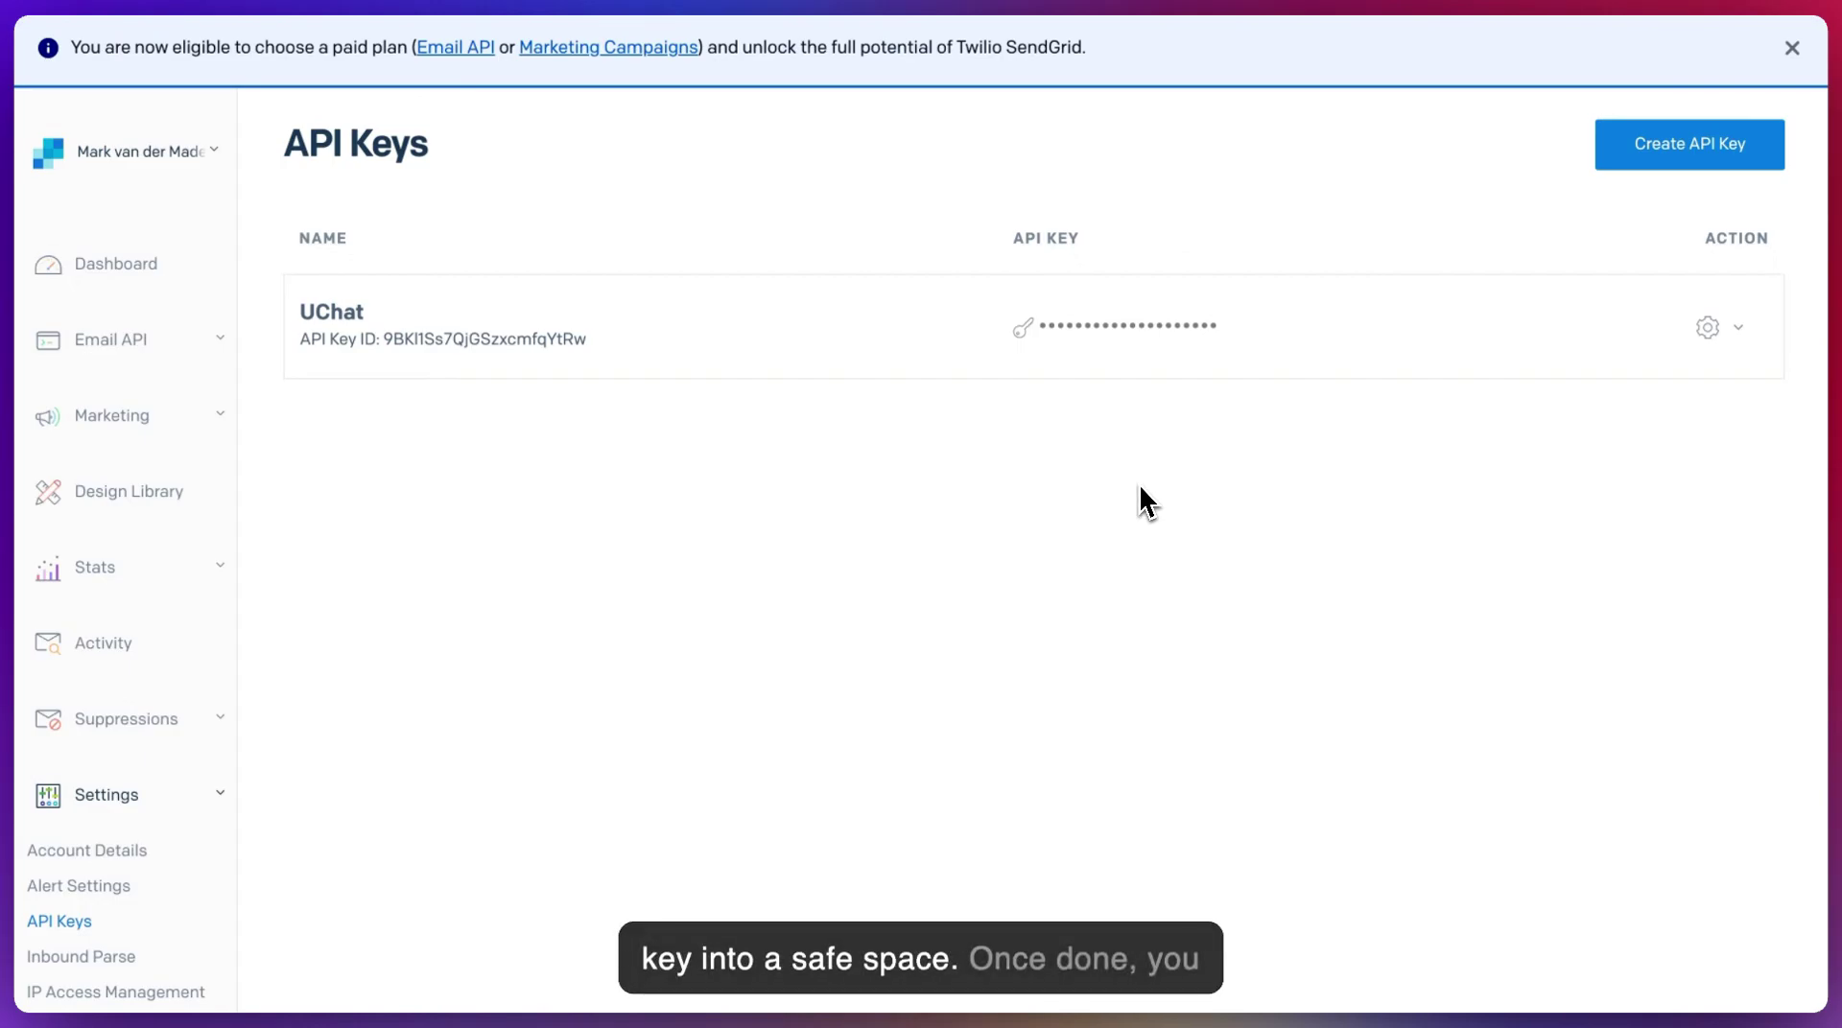
# - Review Sender Authentication: one verified and one pending domain, plus a verified single sender
pyautogui.scroll(-3, 175, 537)
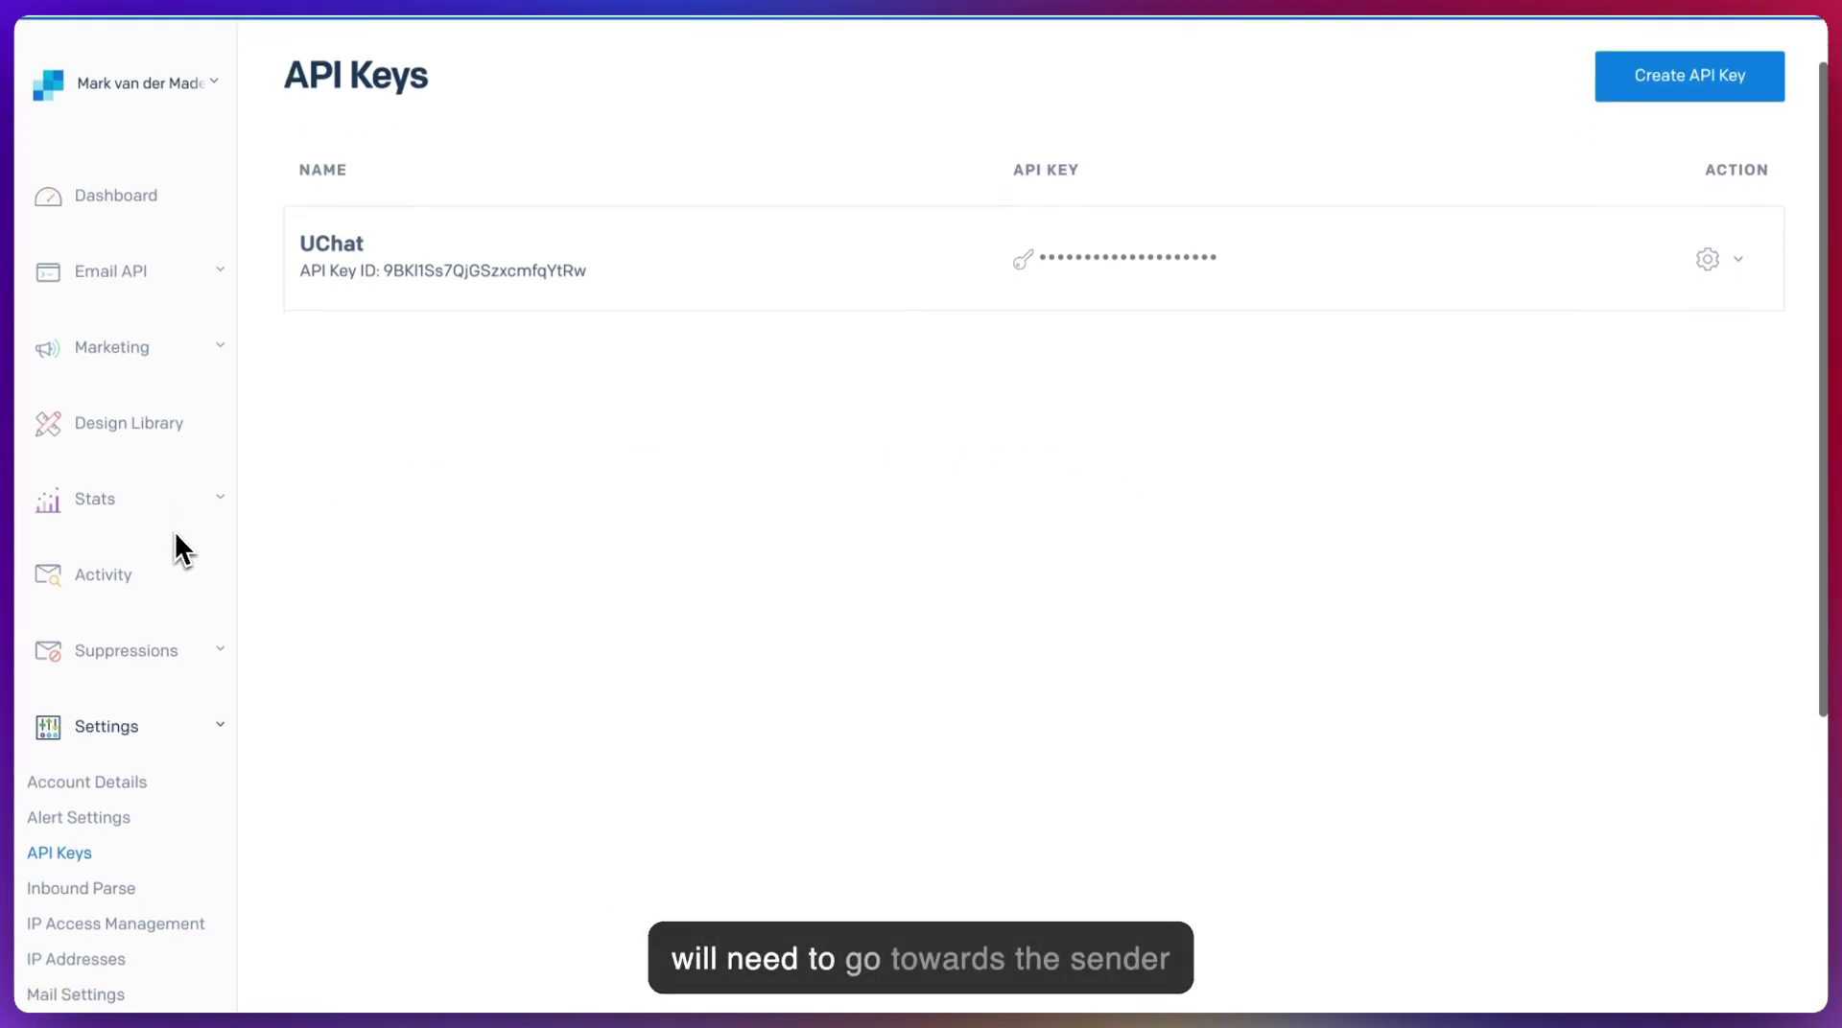
pyautogui.scroll(-1, 174, 537)
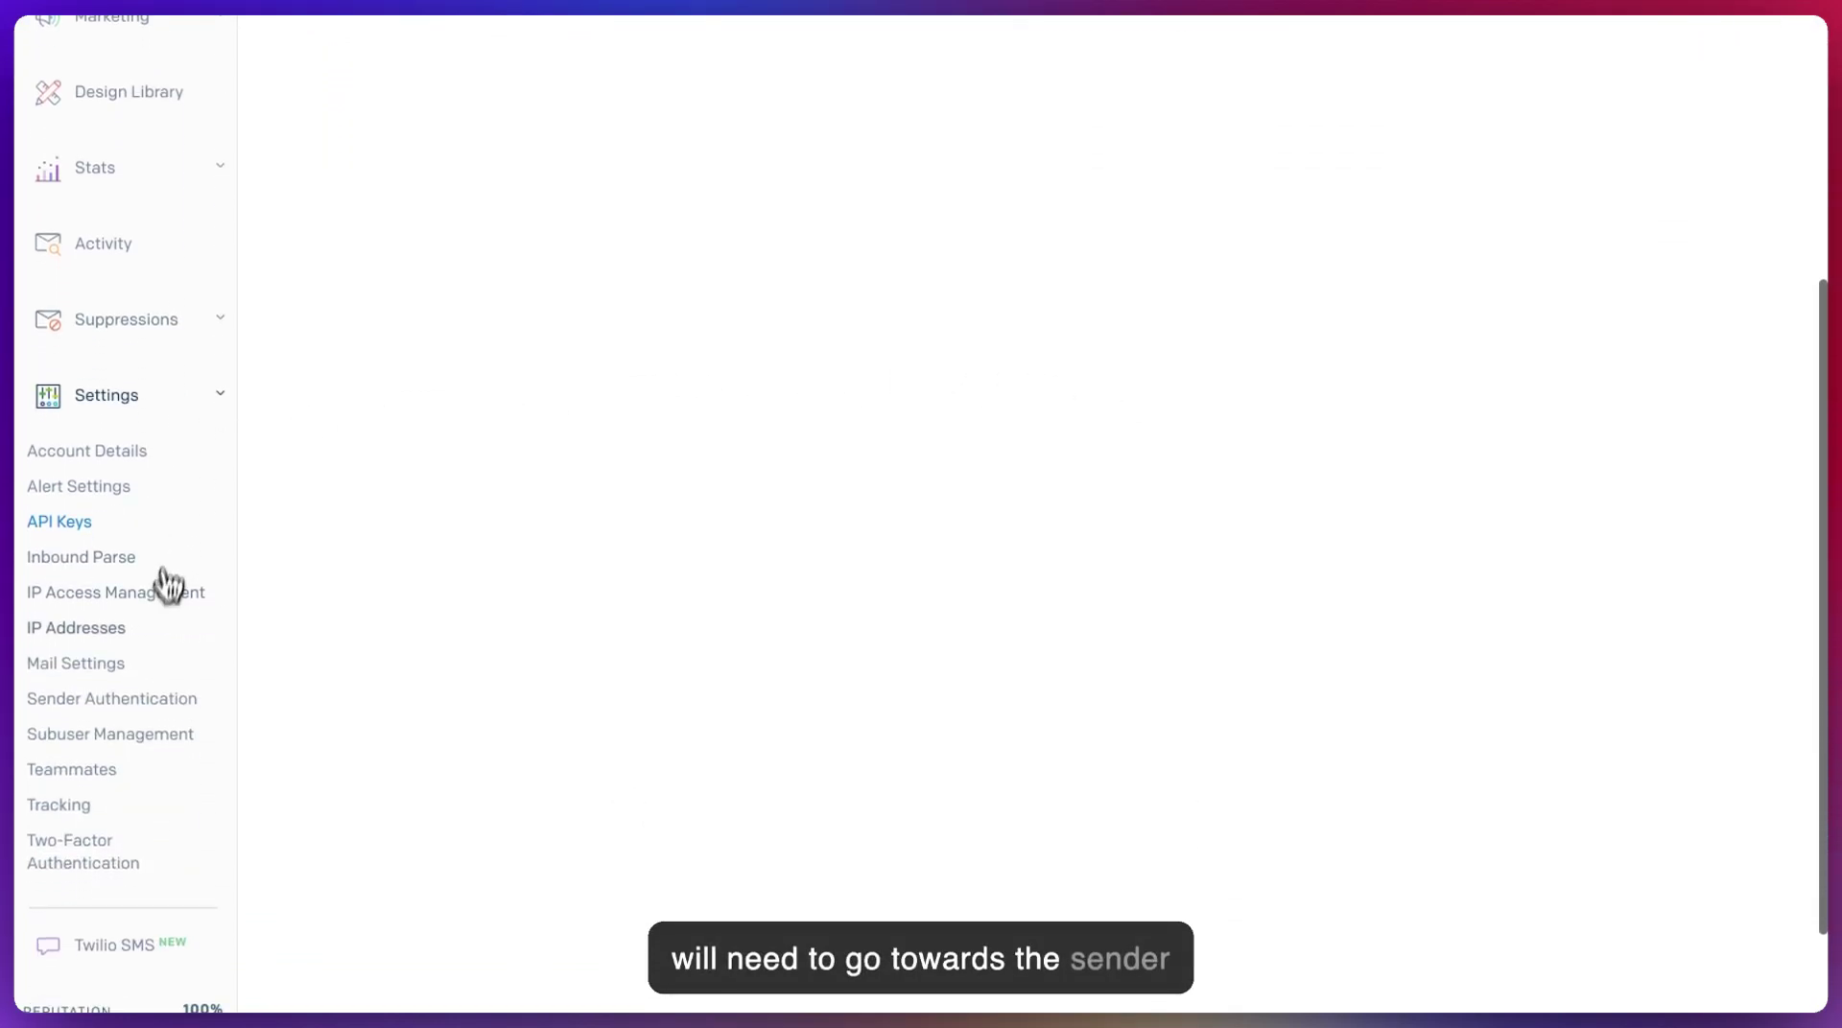
pyautogui.click(152, 715)
pyautogui.scroll(-2, 738, 415)
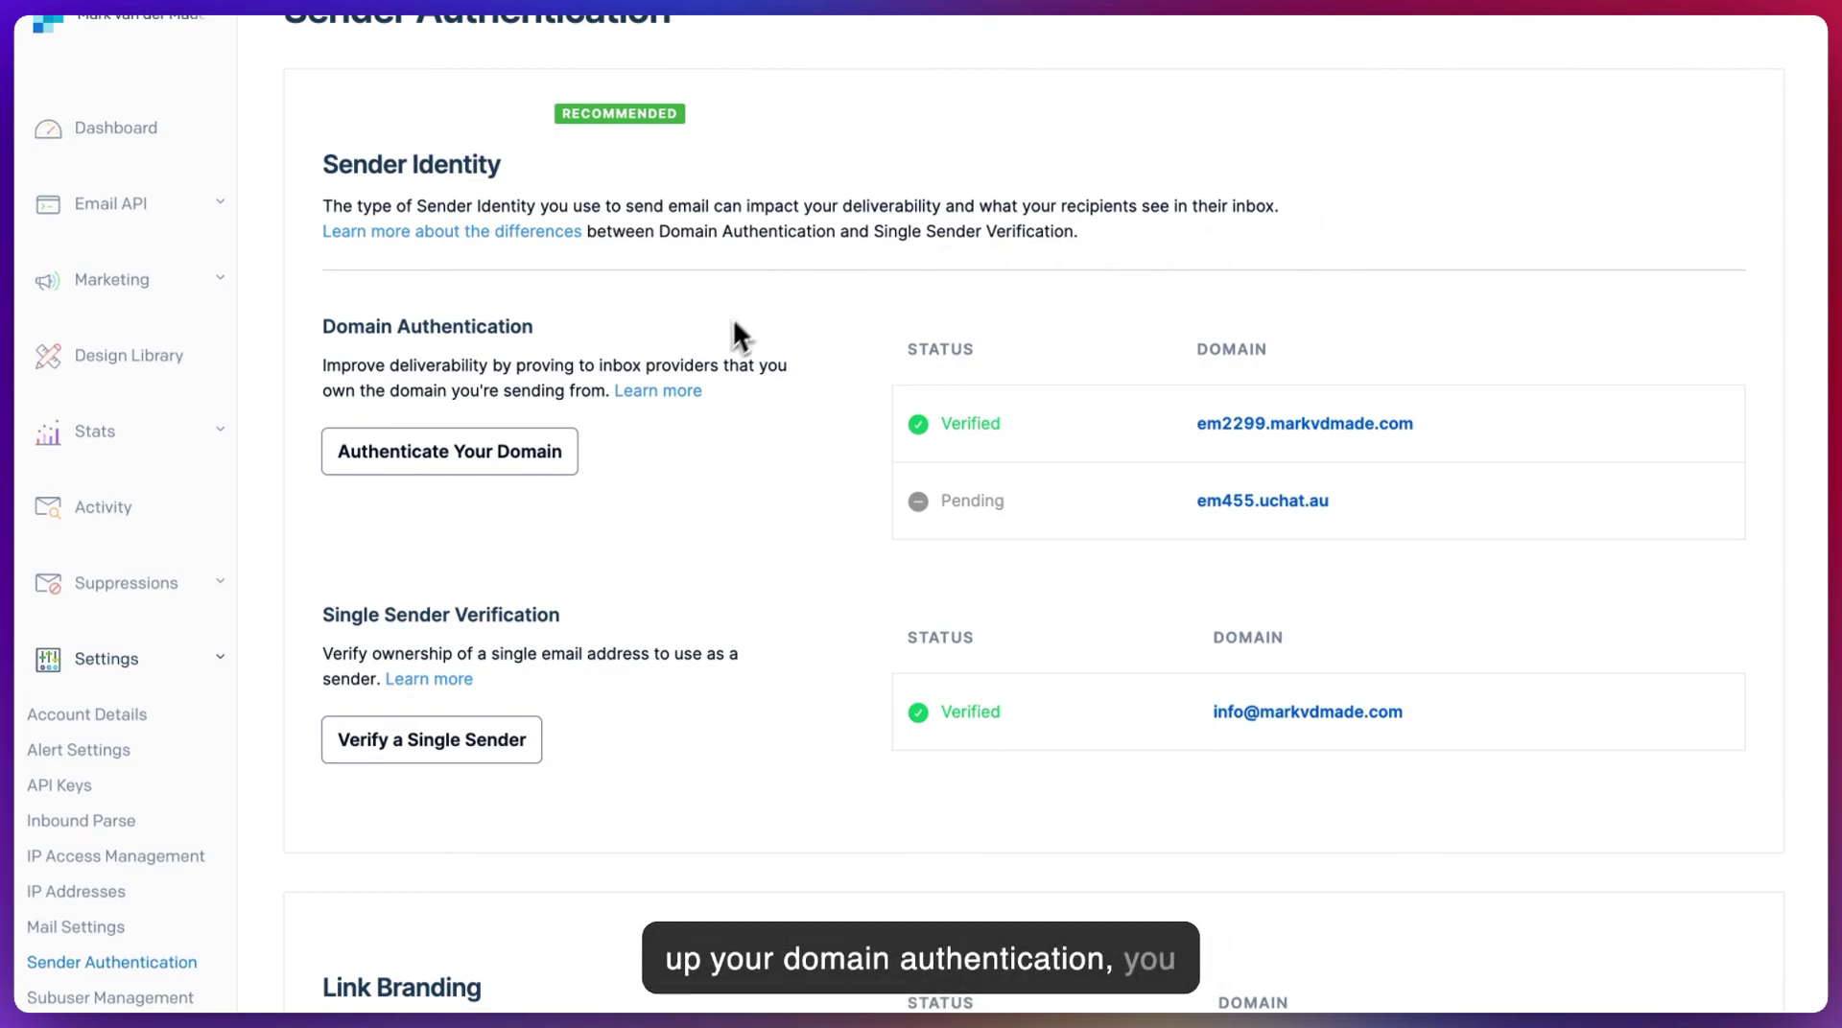
pyautogui.scroll(-2, 672, 364)
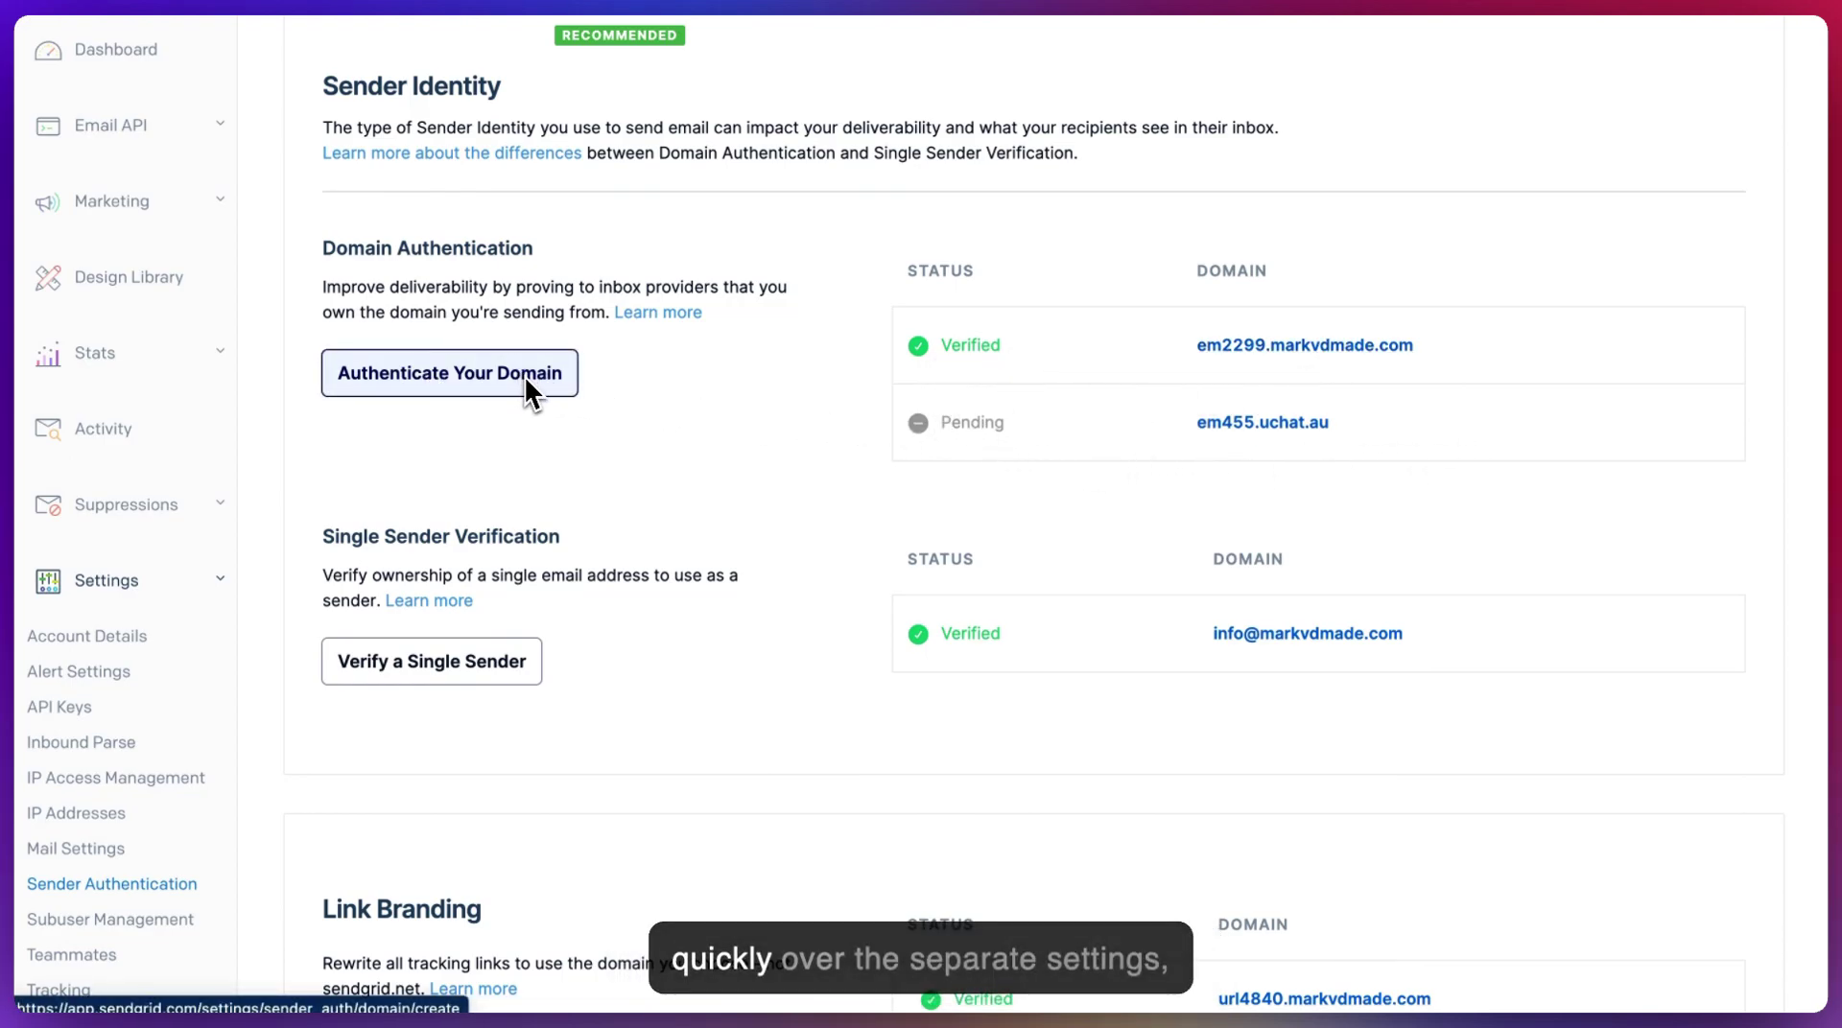
pyautogui.scroll(-3, 729, 384)
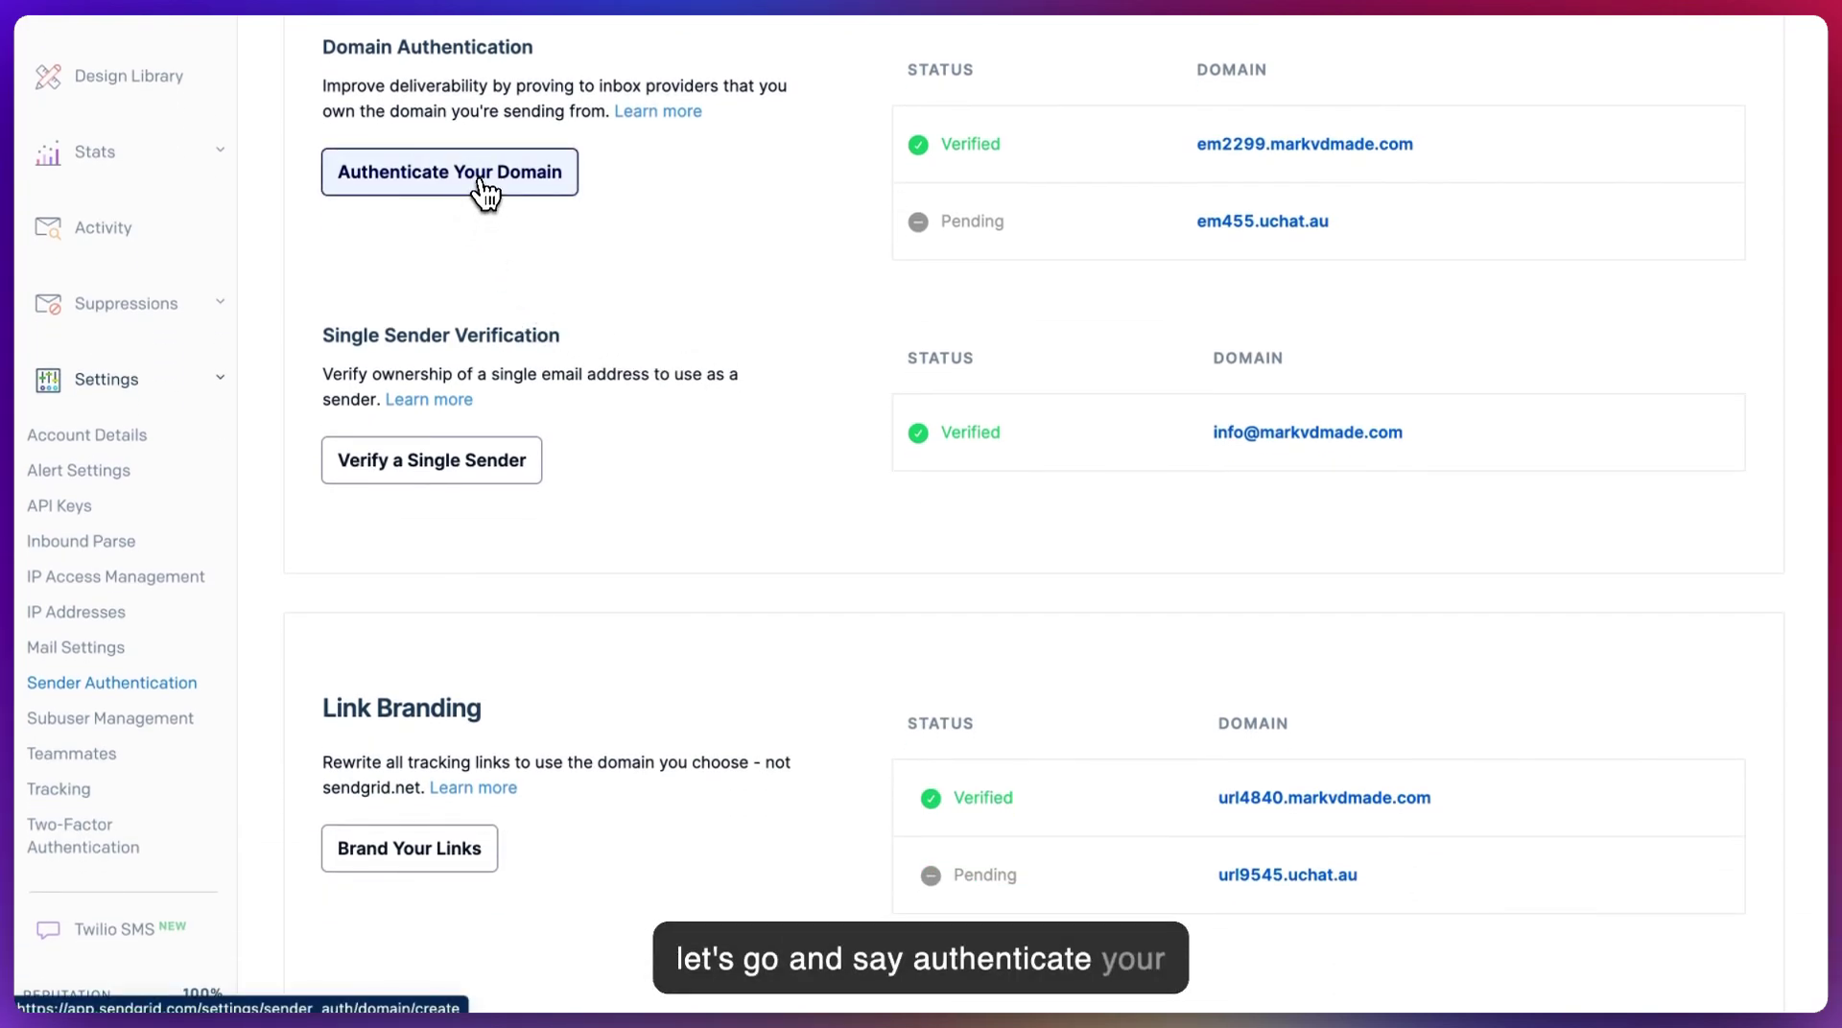
# - Start Authenticate Your Domain with Cloudflare as DNS host, leaving link branding at No
pyautogui.click(480, 180)
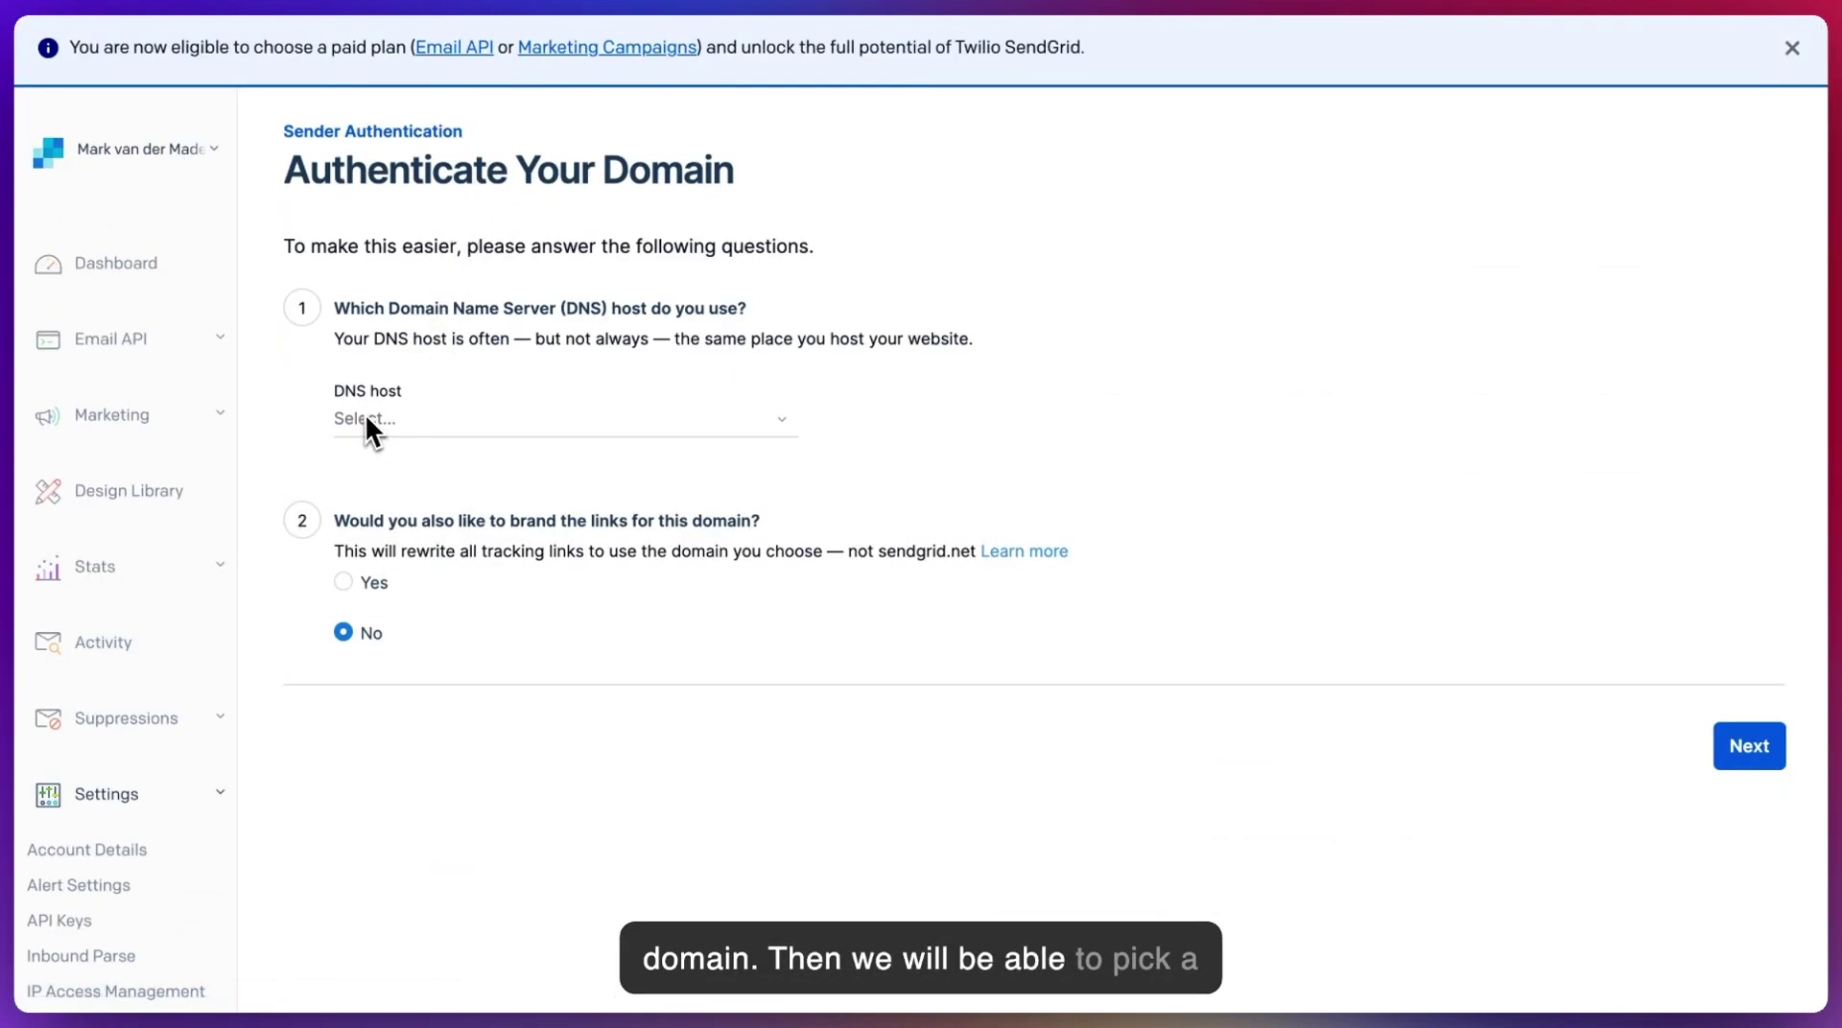
pyautogui.click(359, 418)
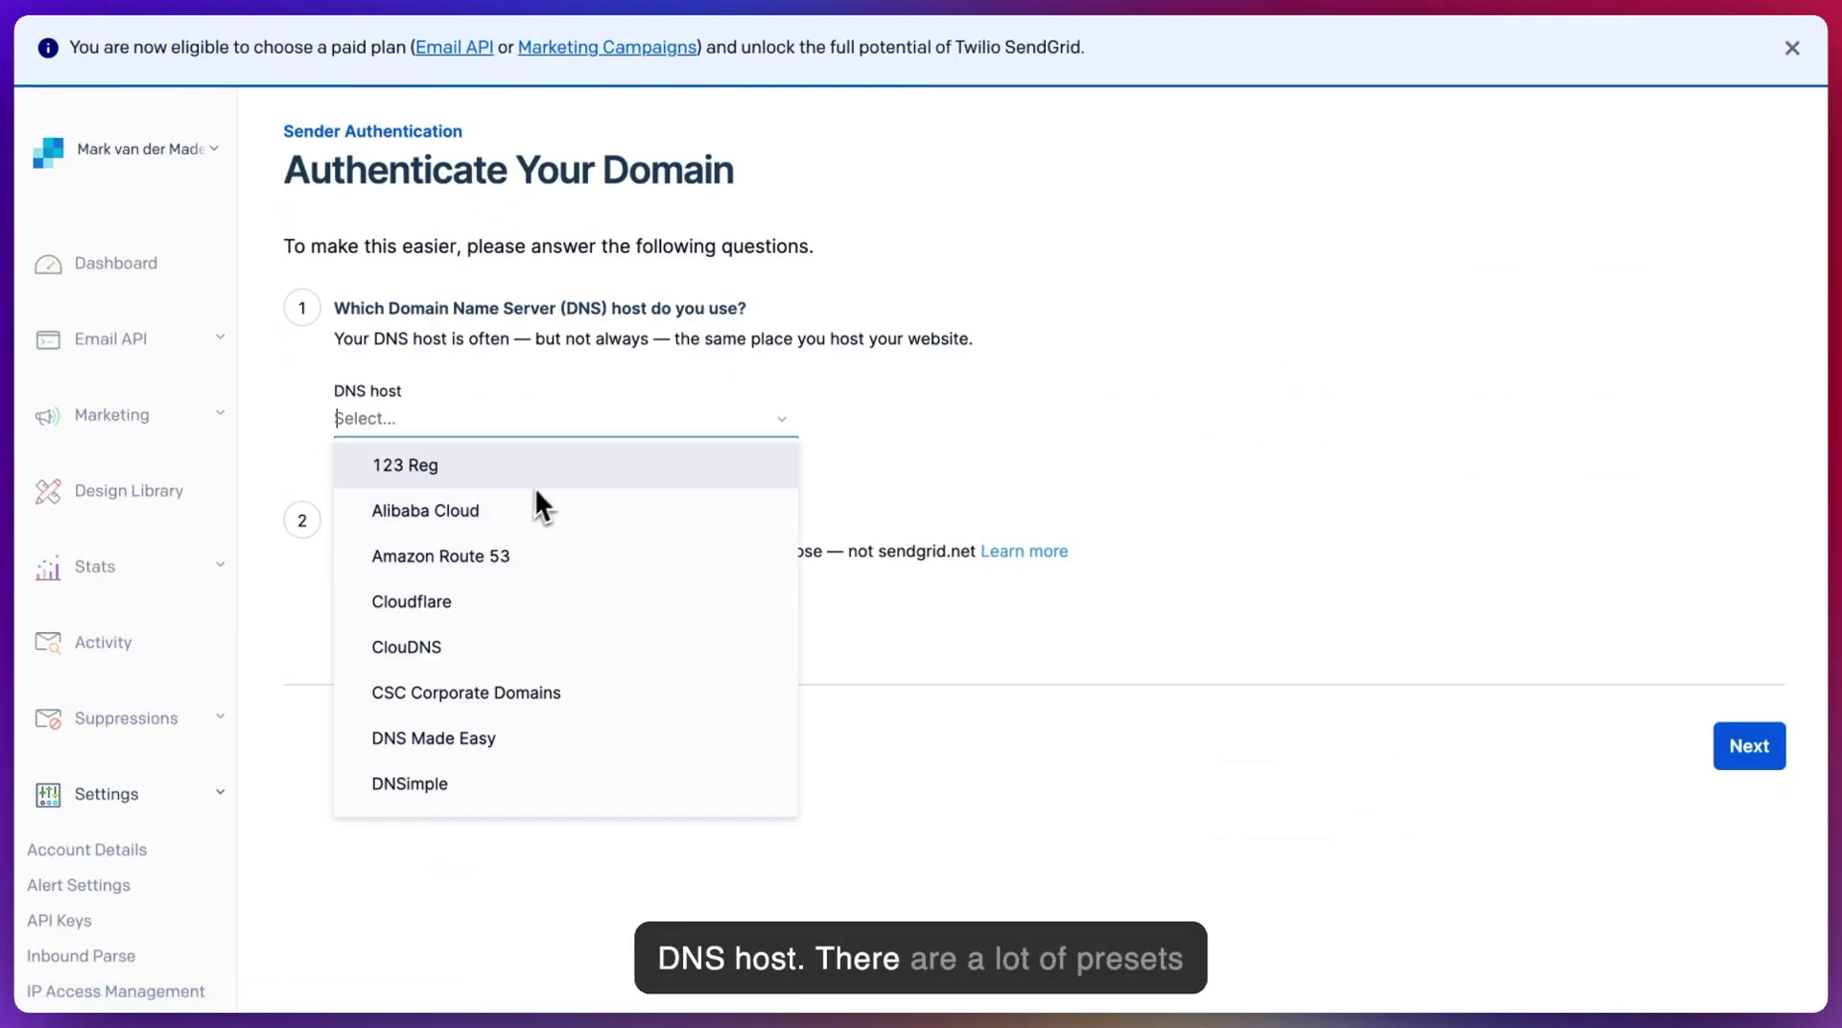
pyautogui.scroll(-2, 562, 486)
pyautogui.scroll(-5, 562, 486)
pyautogui.scroll(8, 525, 549)
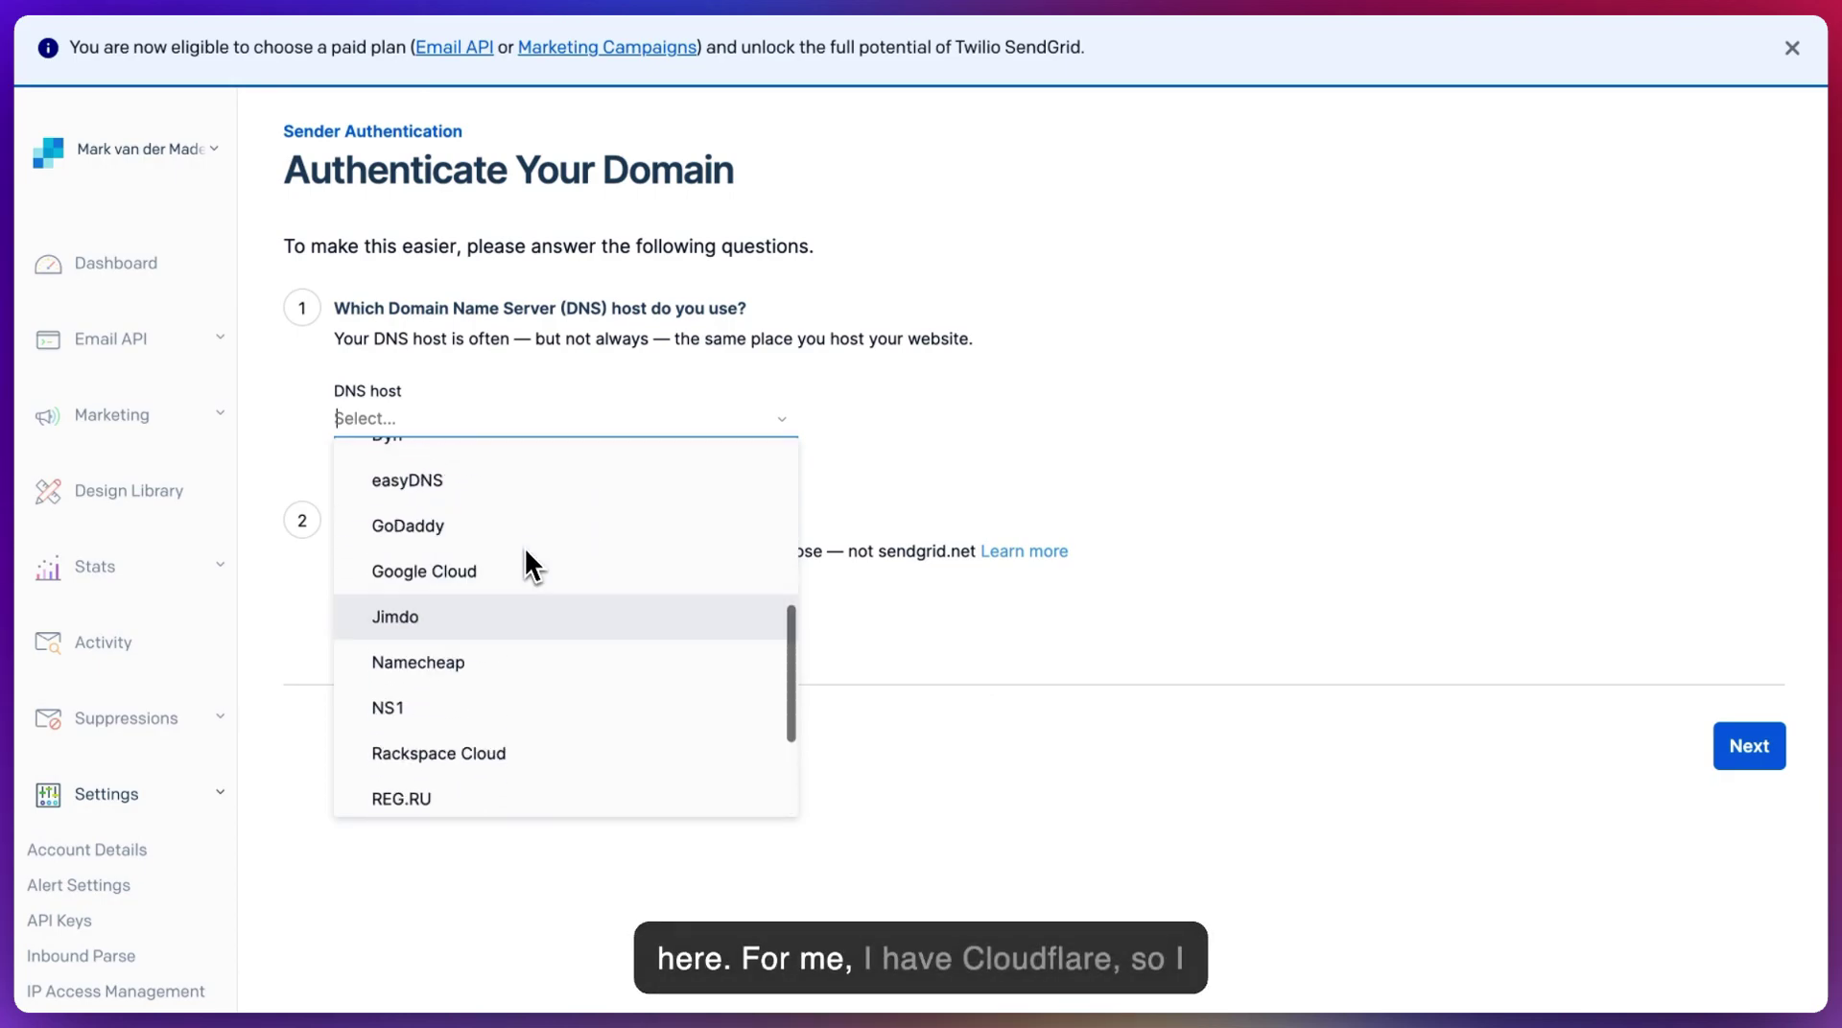
pyautogui.click(458, 605)
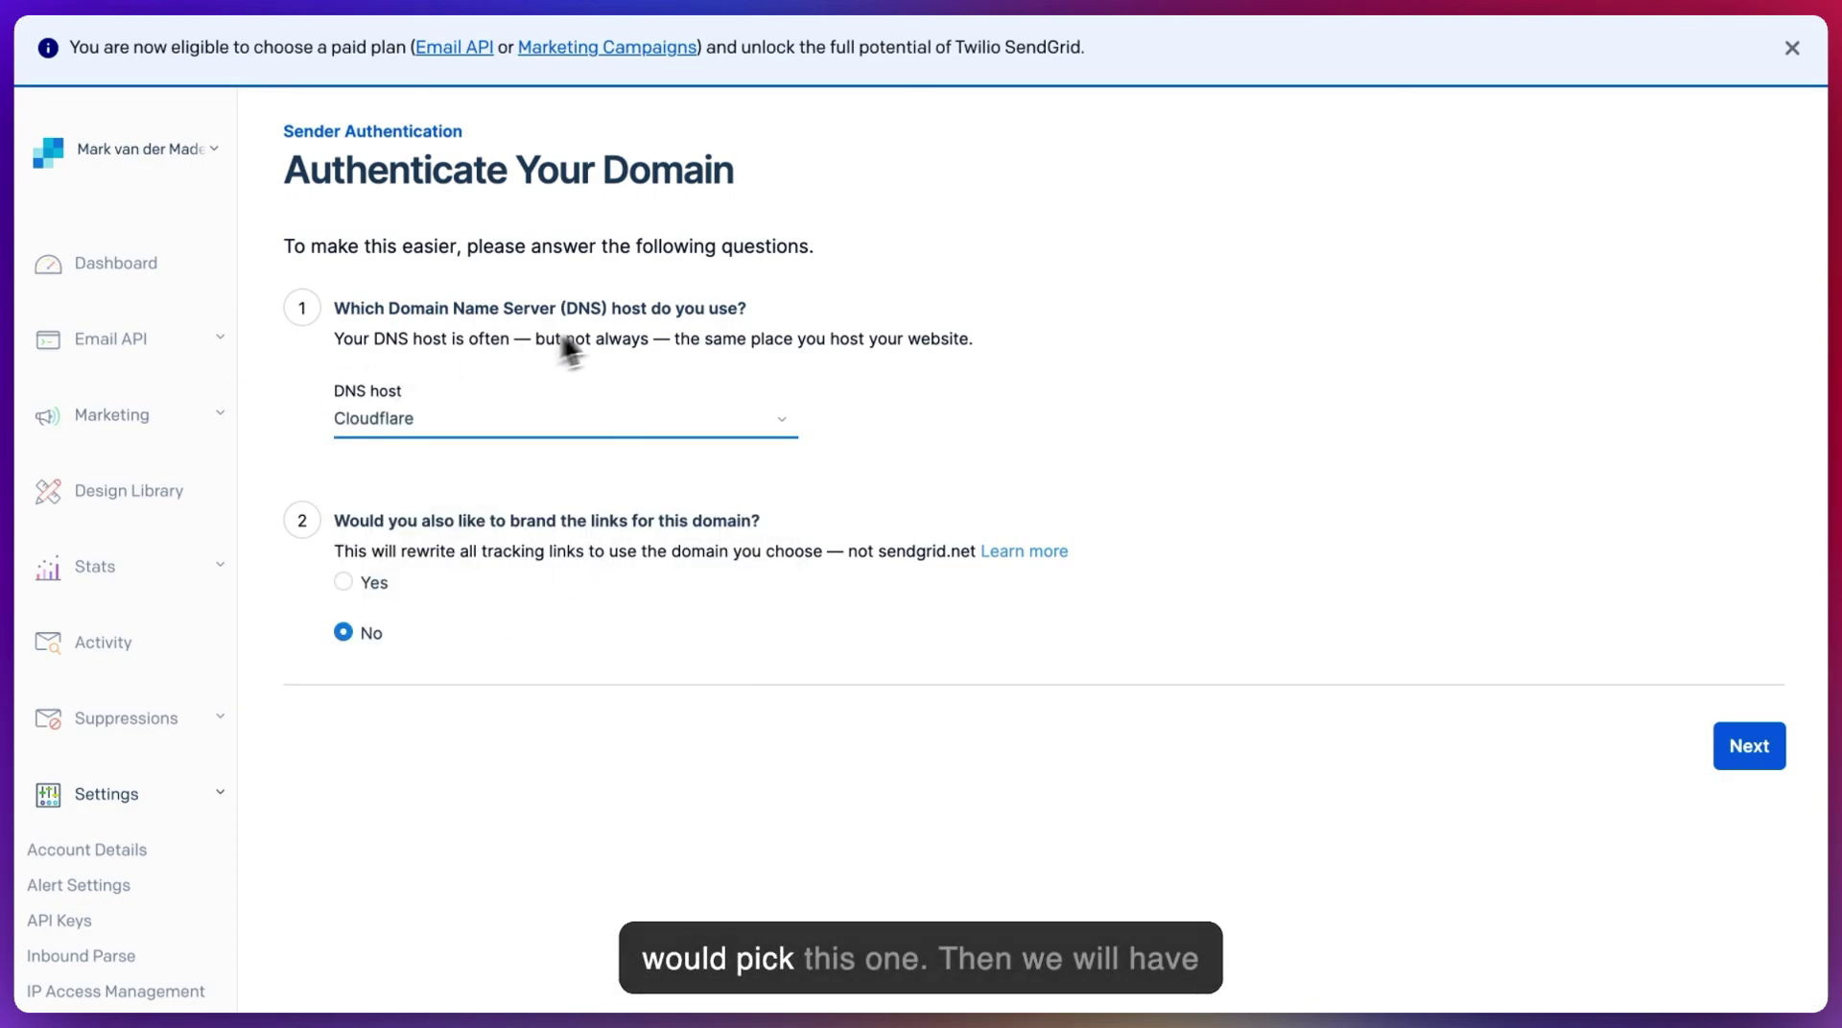
pyautogui.scroll(-1, 617, 321)
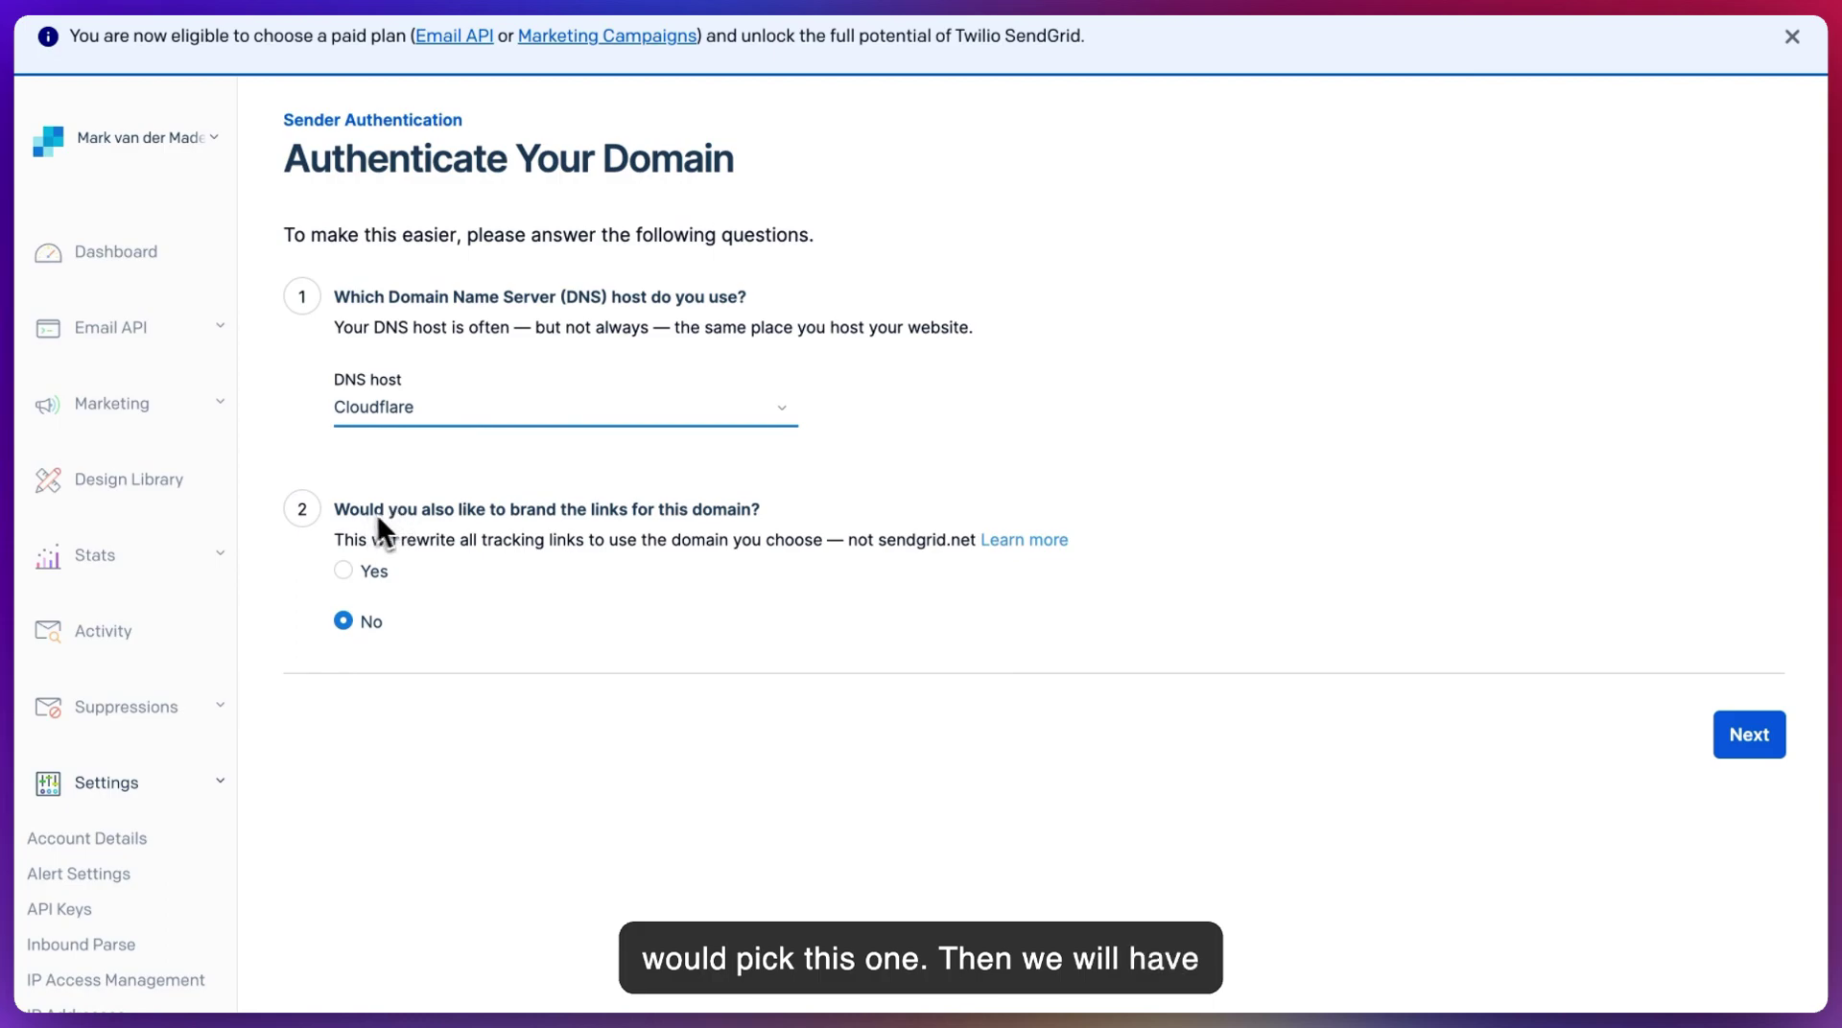
pyautogui.scroll(1, 488, 515)
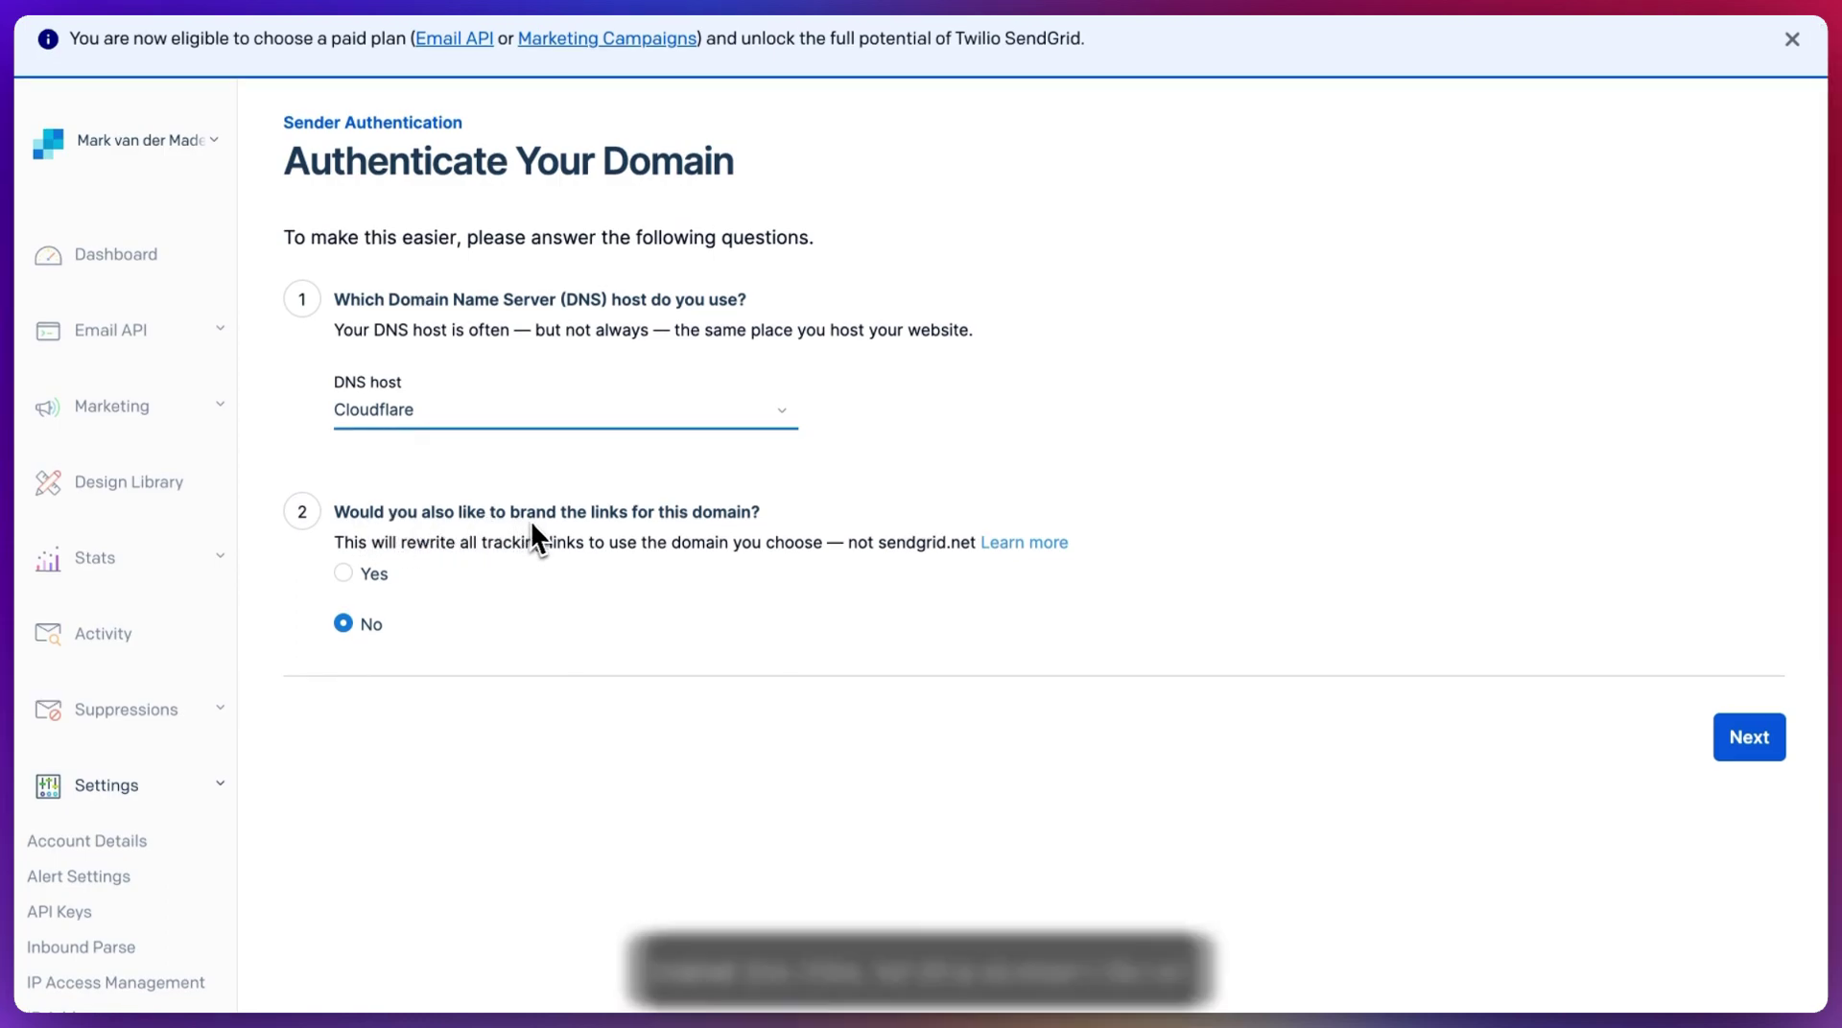
pyautogui.scroll(1, 691, 537)
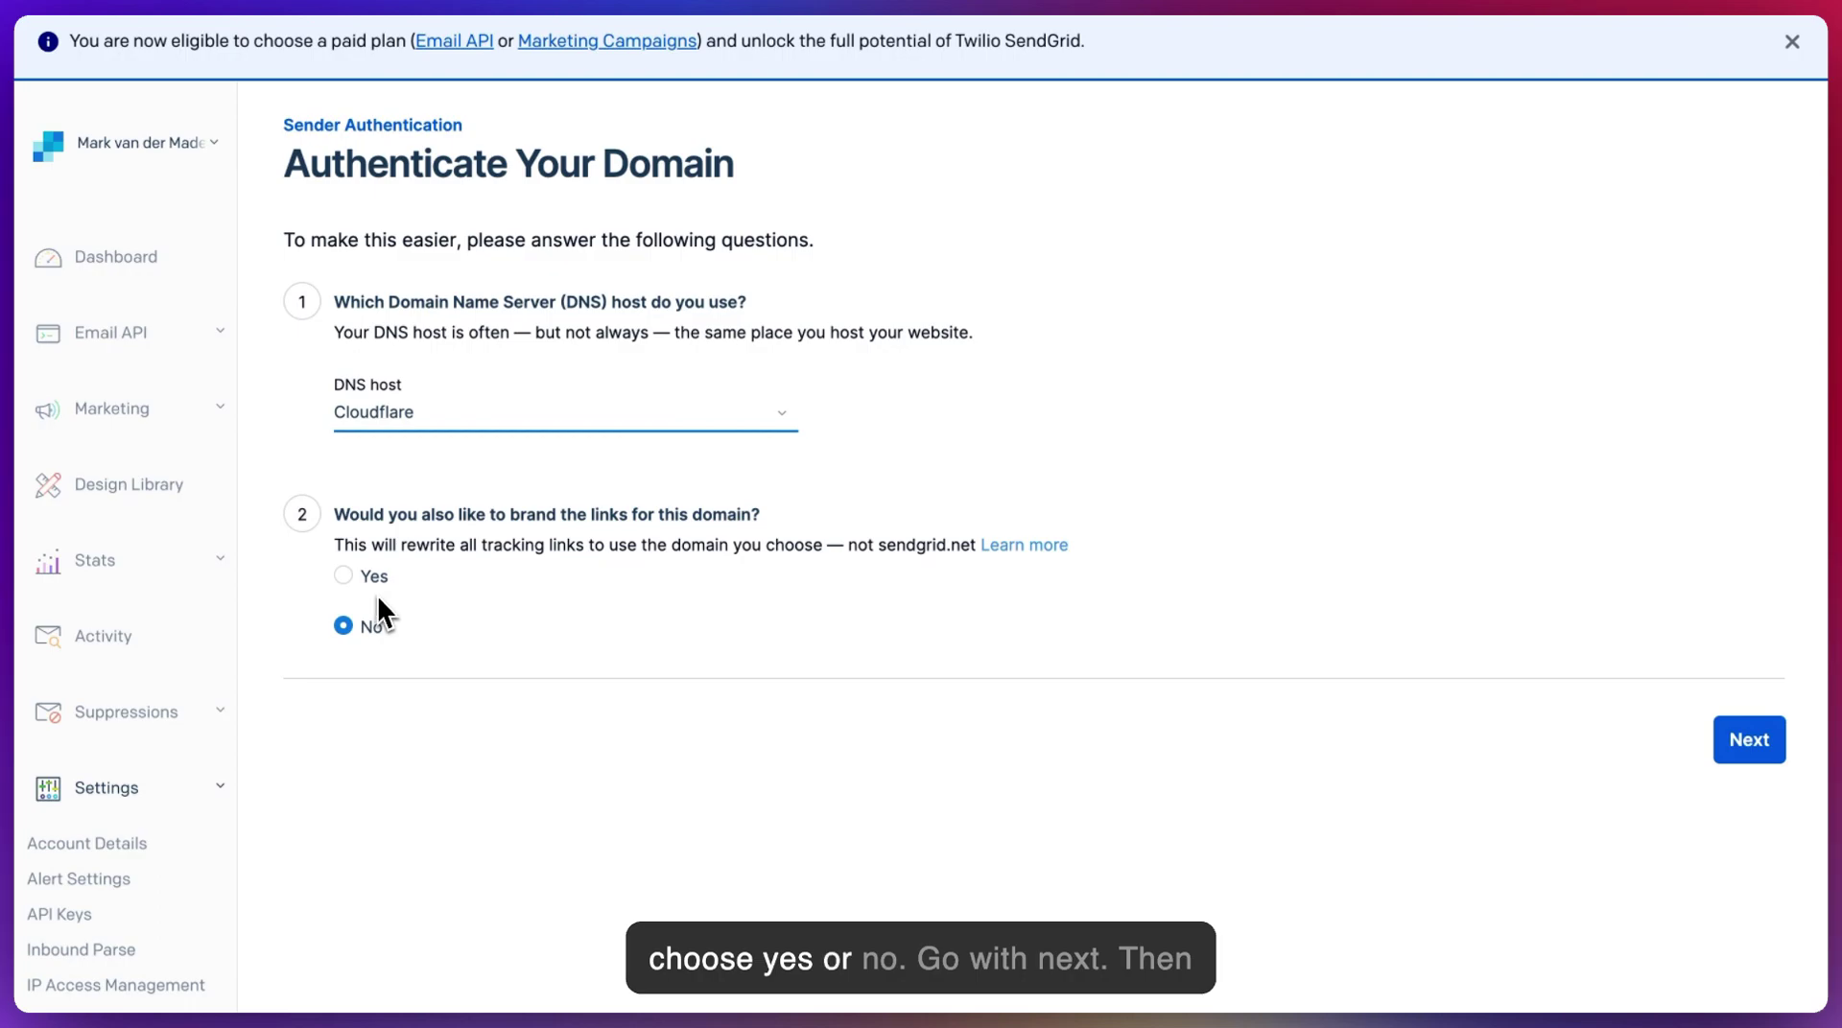
# - Enter chatbotmarketingaccelerator.com as the From Domain, replacing the initially typed uchat.au
pyautogui.click(1754, 747)
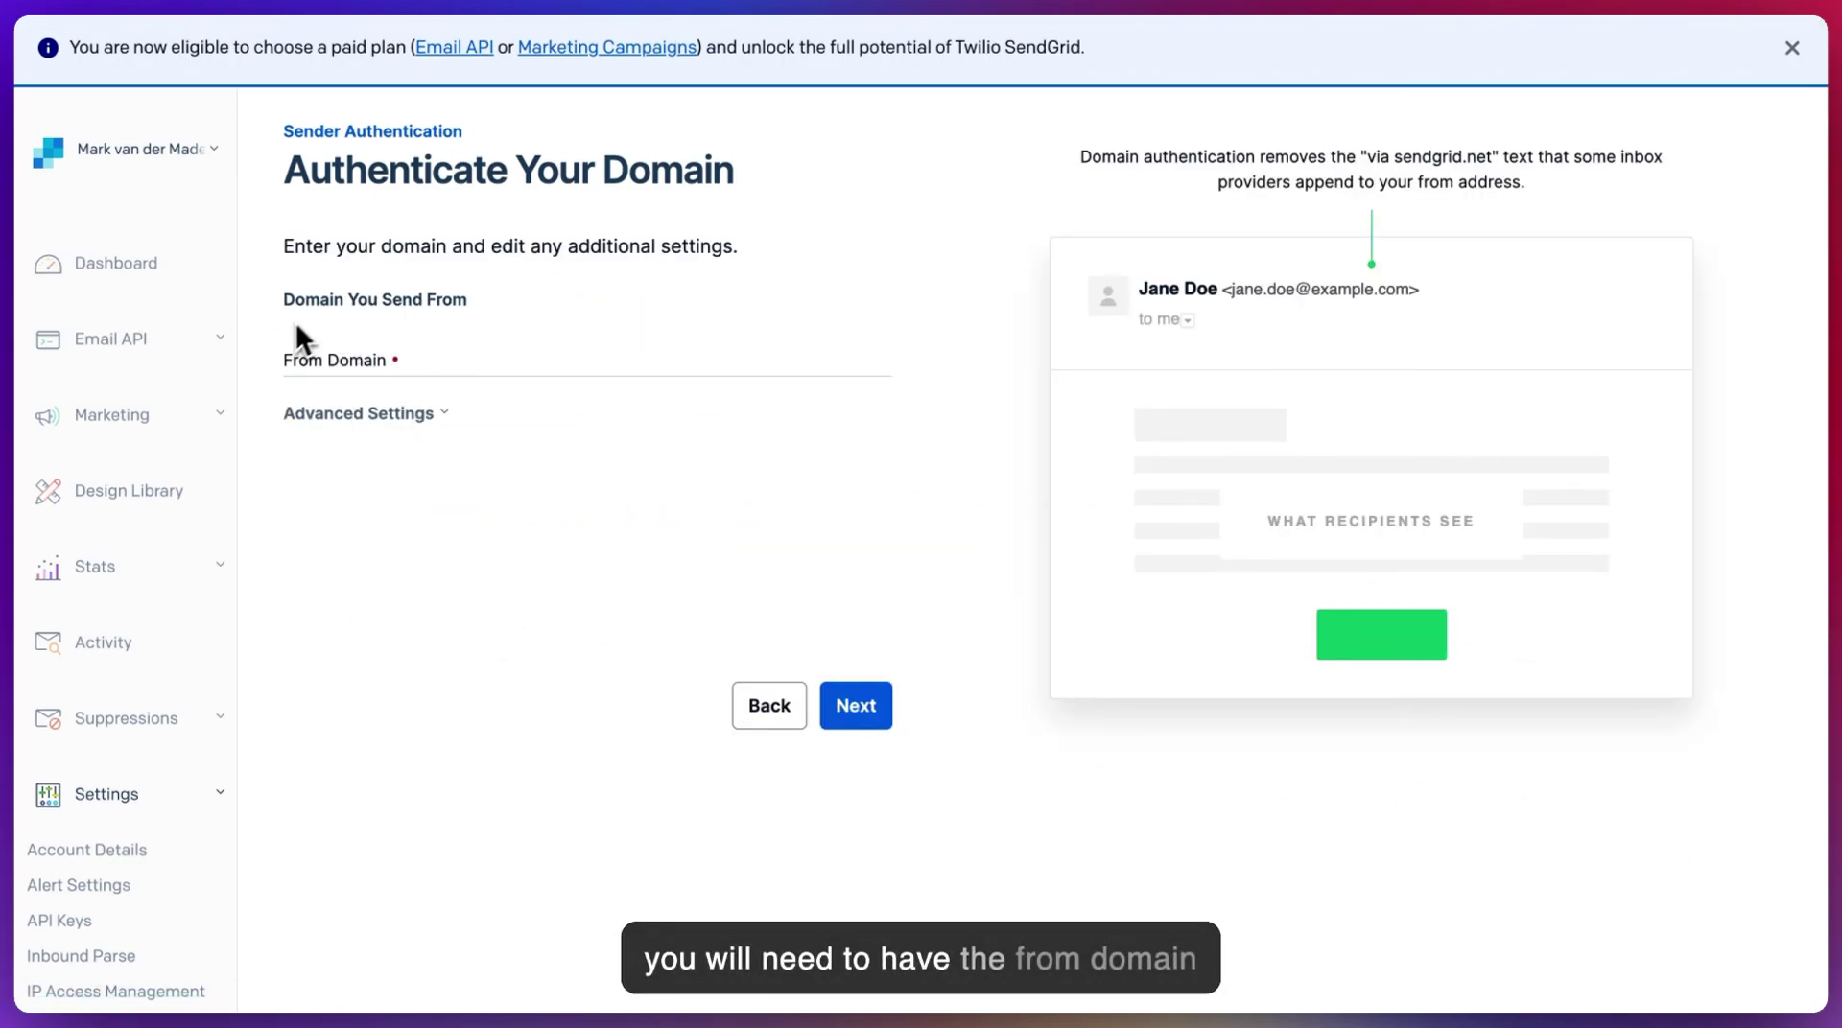
pyautogui.click(298, 364)
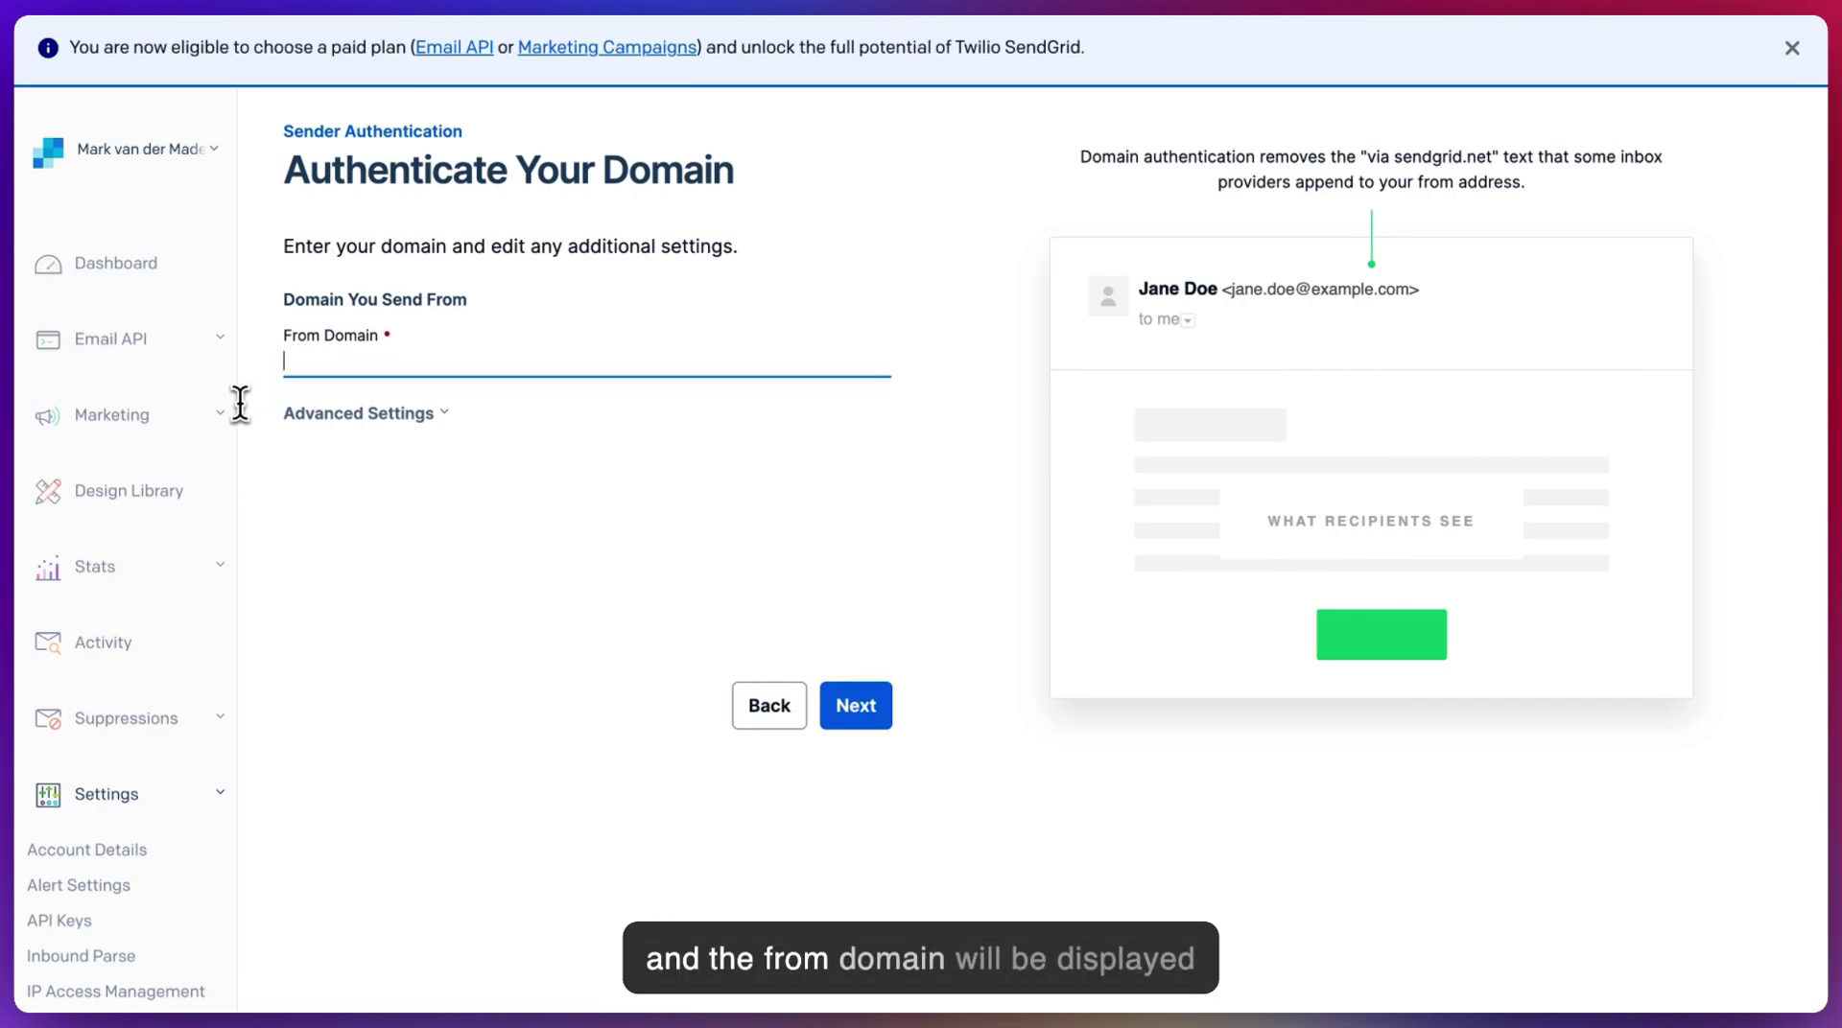
pyautogui.click(1343, 293)
pyautogui.click(347, 361)
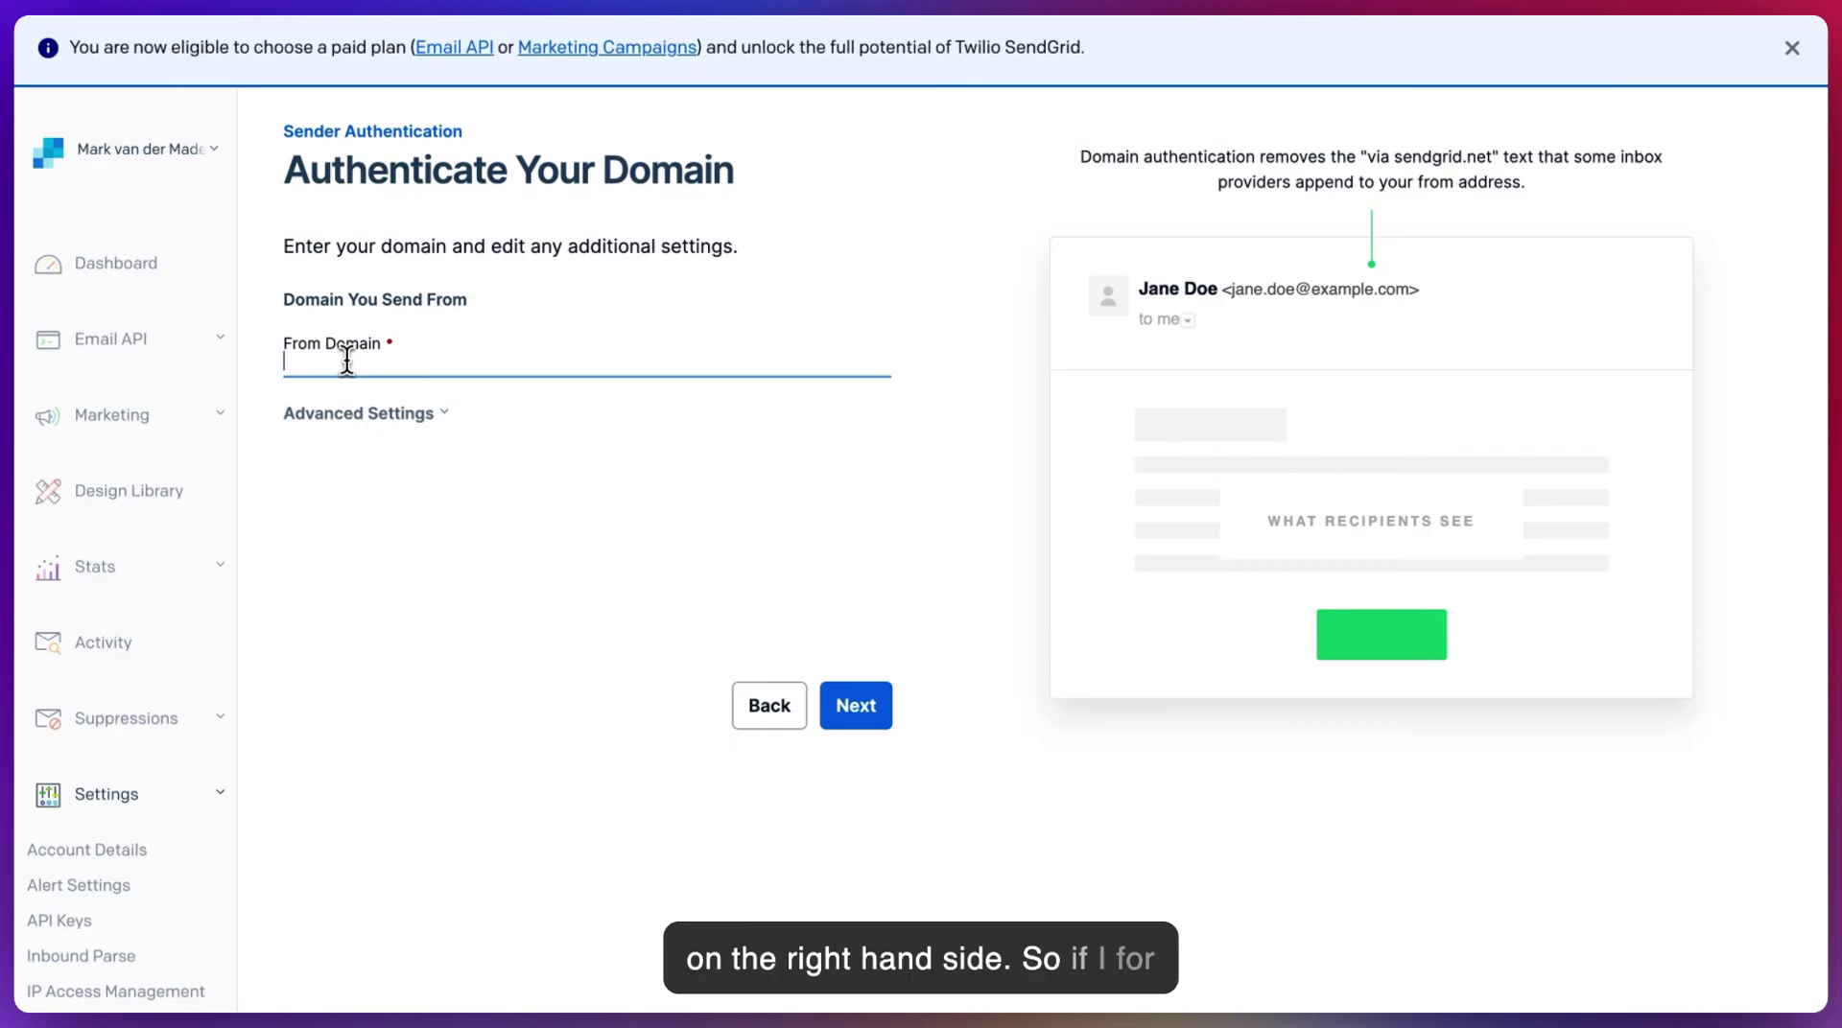
pyautogui.write('uchat.')
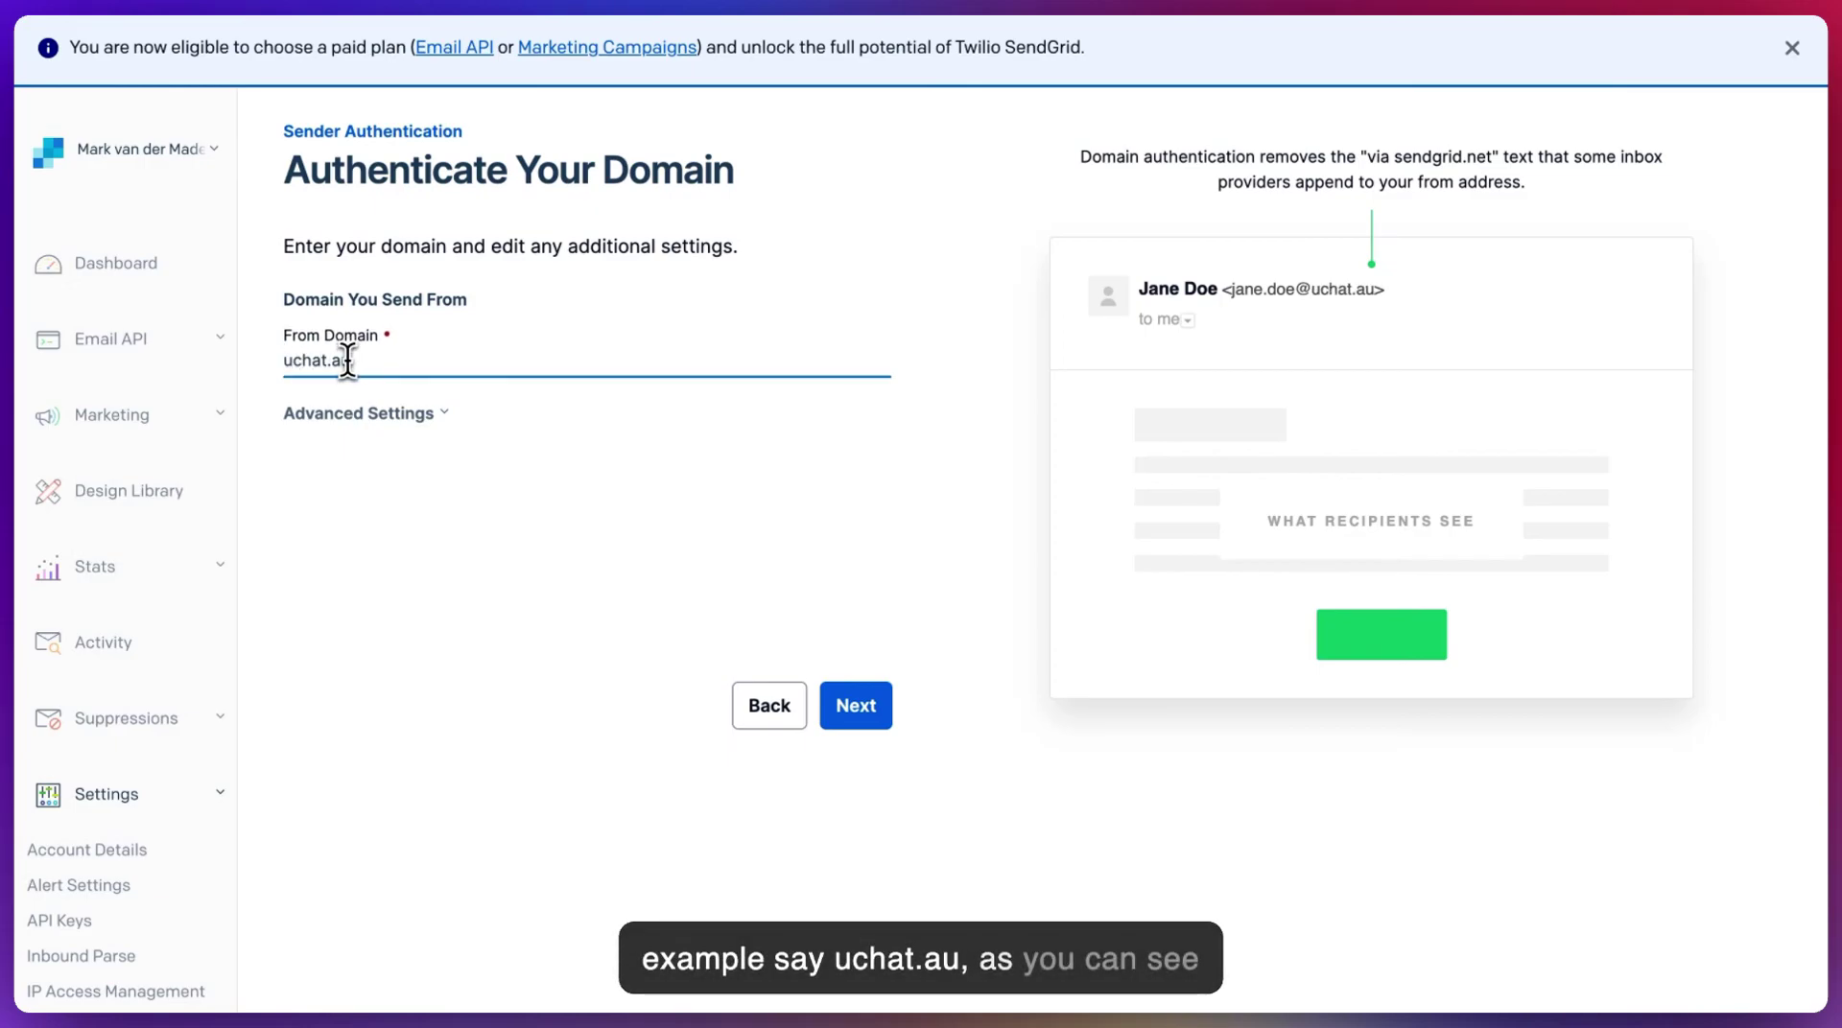
pyautogui.write('au')
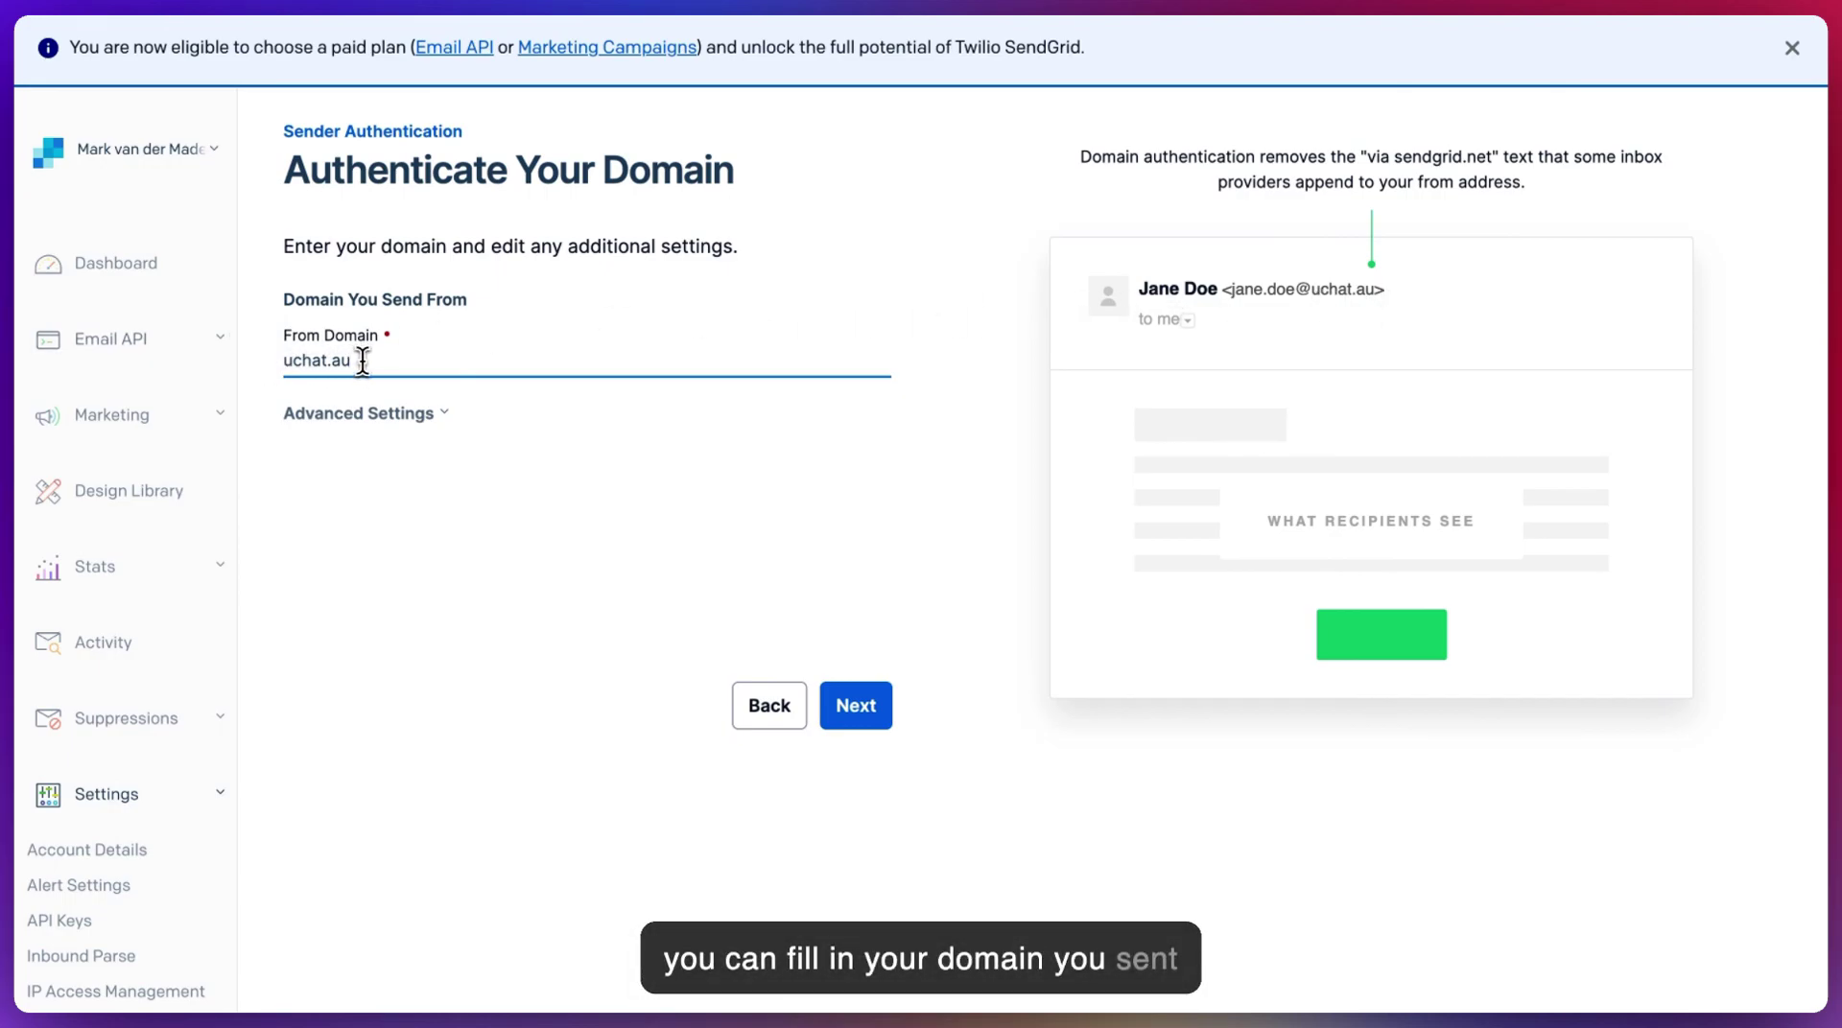
pyautogui.moveTo(363, 360); pyautogui.dragTo(274, 355)
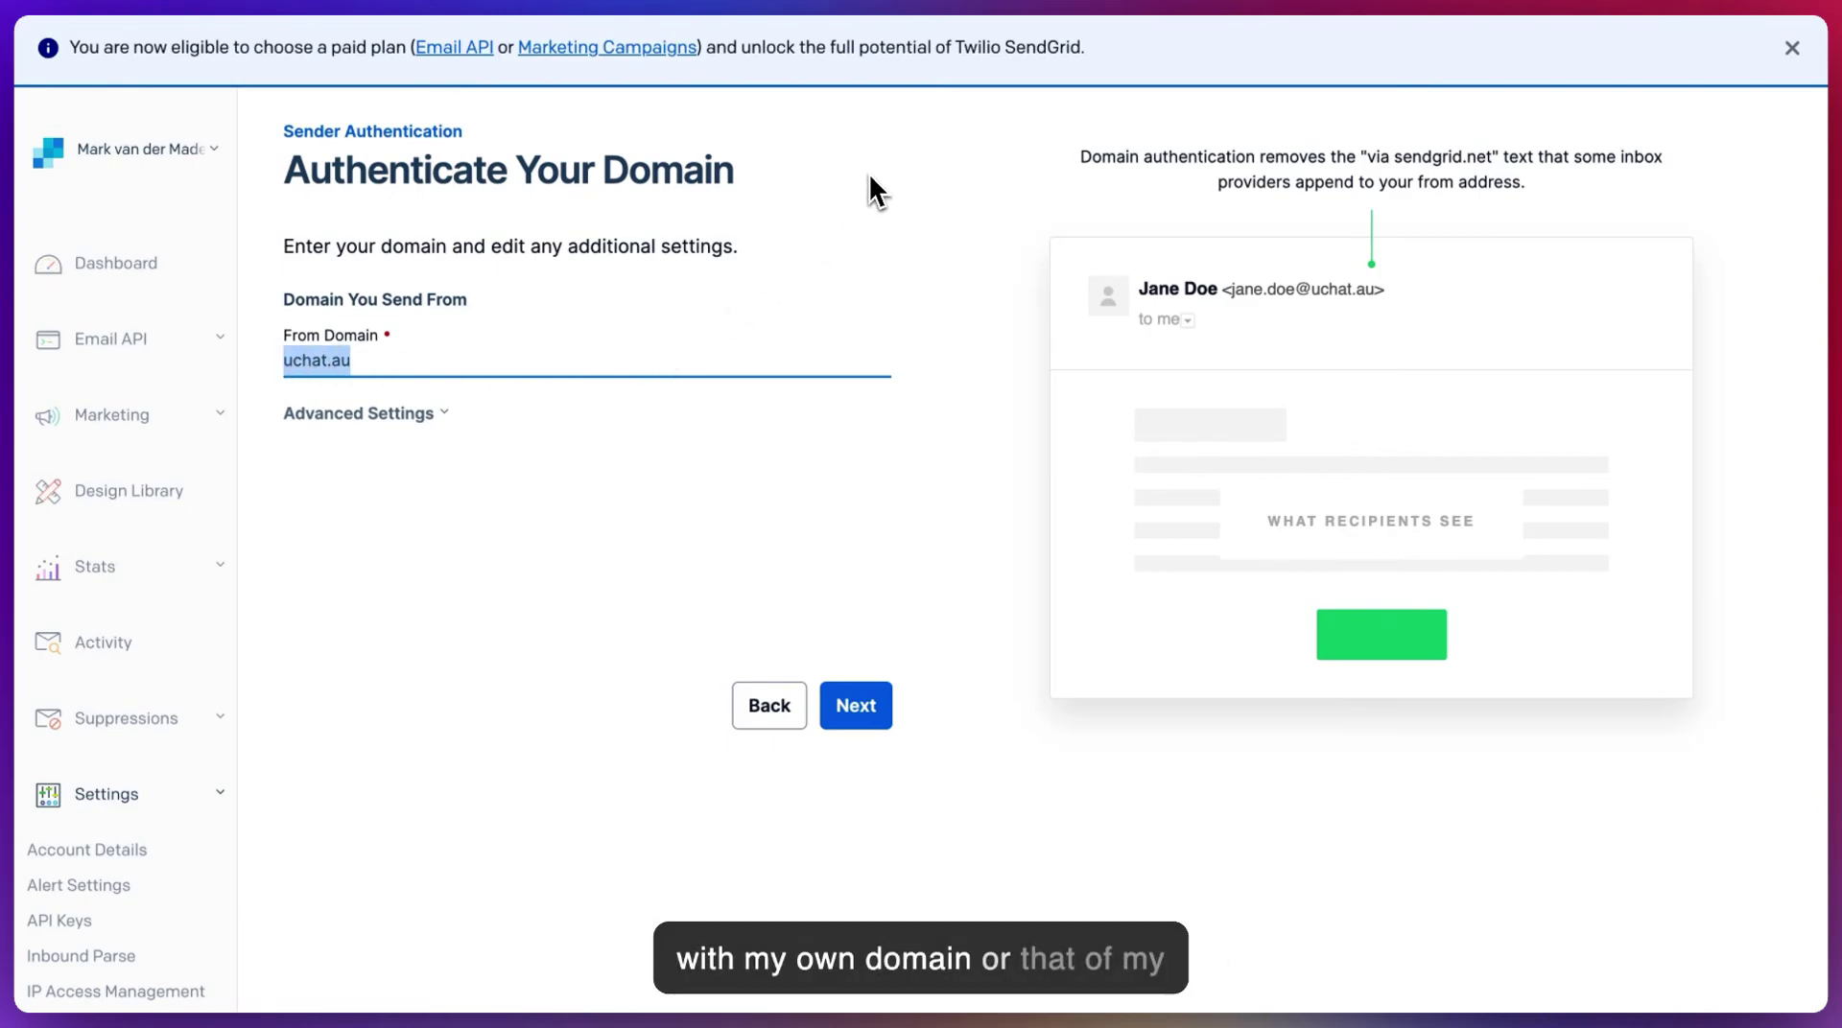
pyautogui.write('chatbotmarketin')
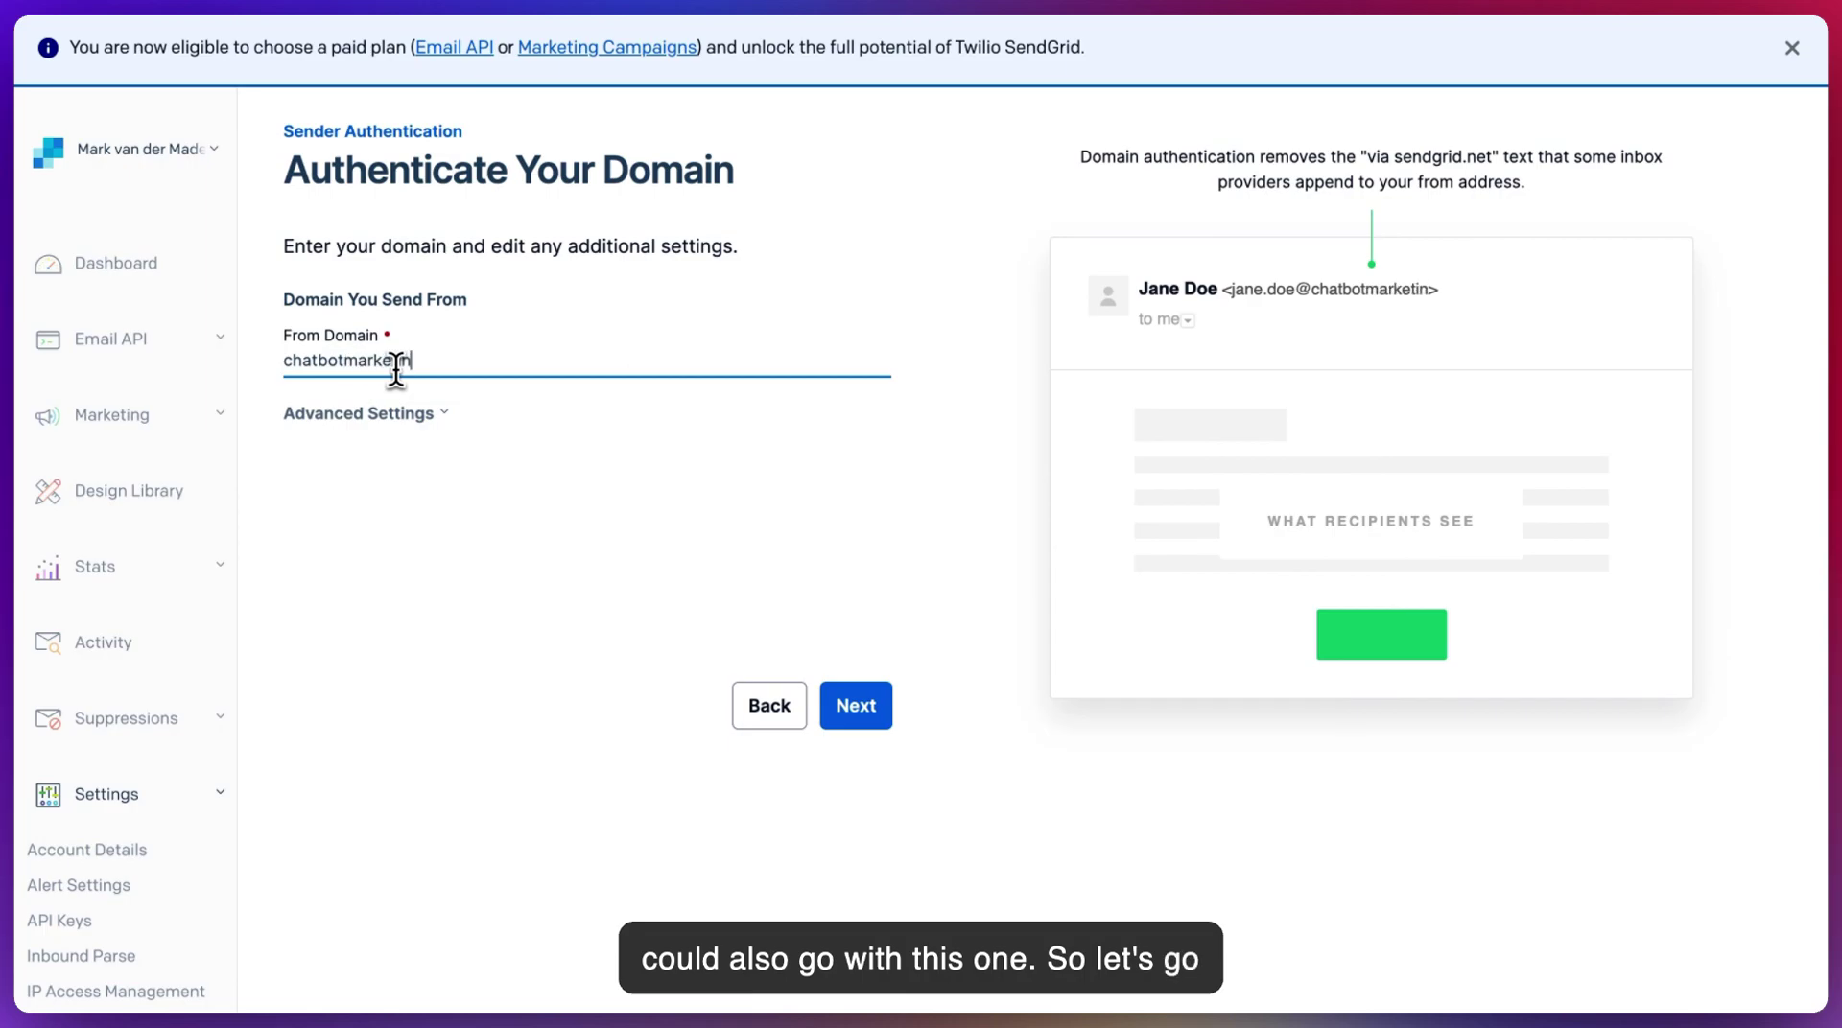
pyautogui.write('gaccelera')
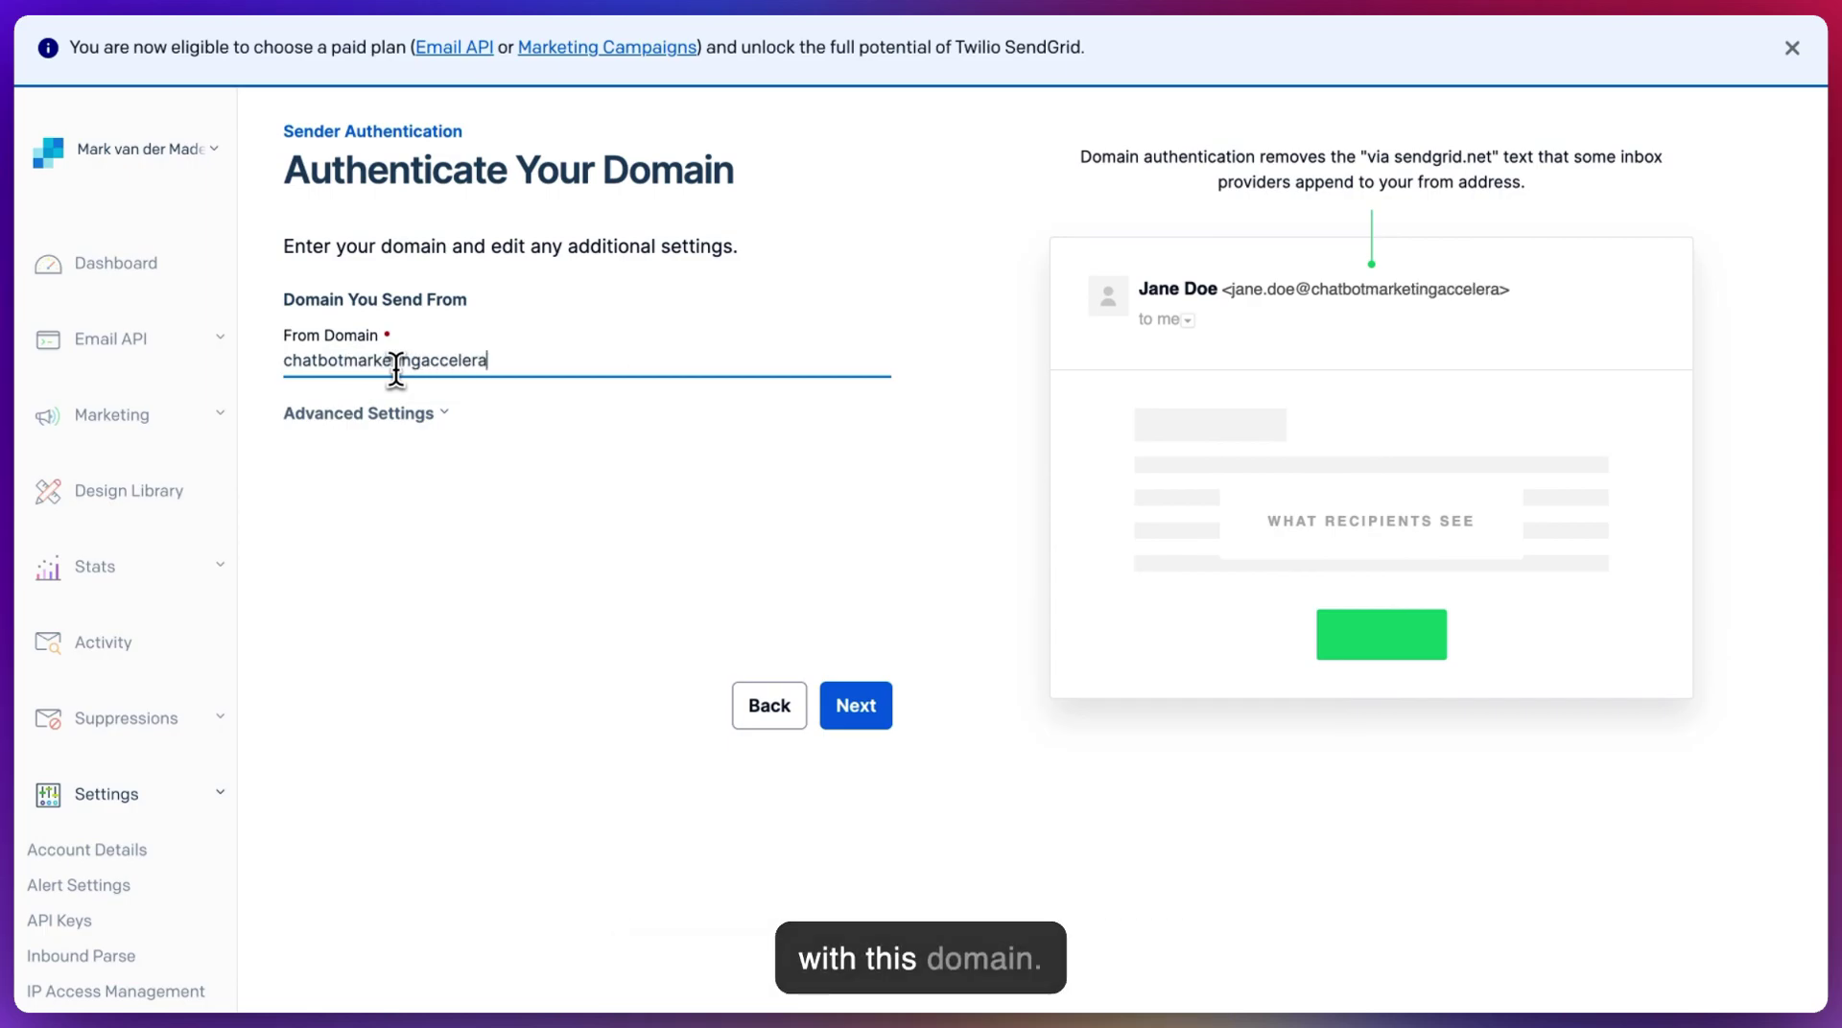
pyautogui.write('tor.com')
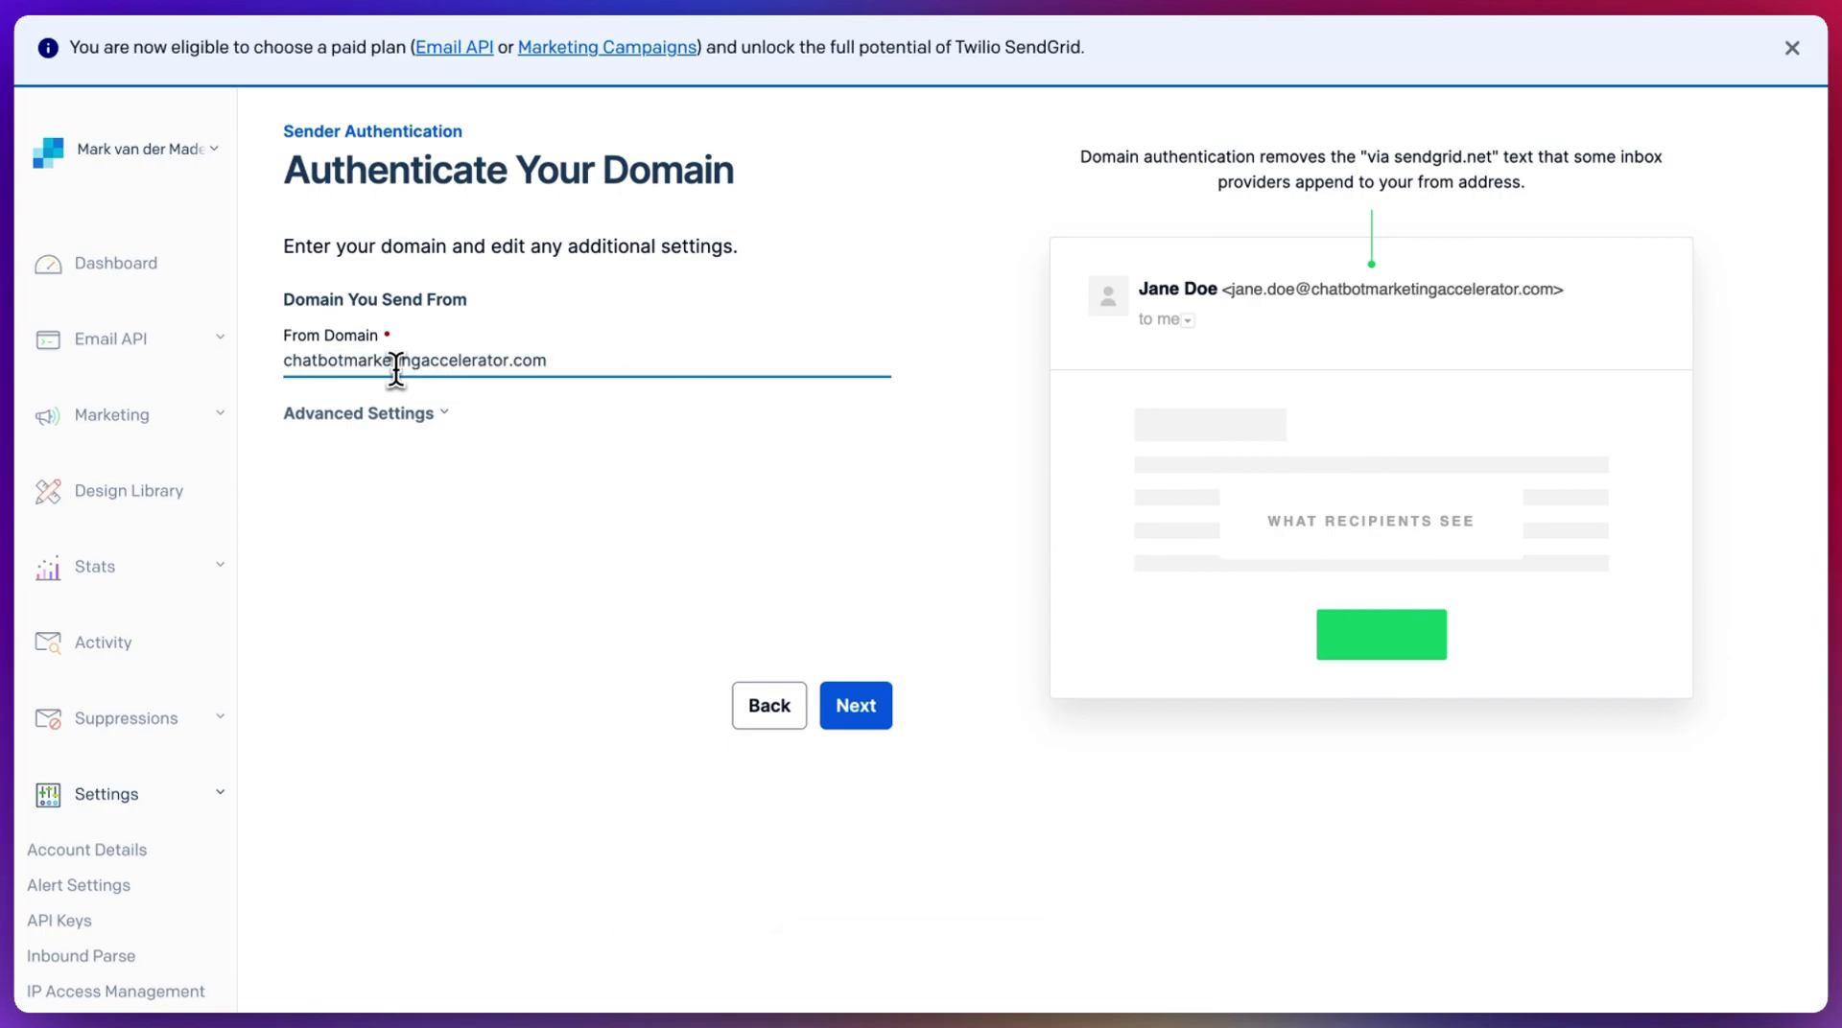
# - Keep automated security enabled under Advanced Settings and proceed to the DNS records
pyautogui.click(356, 414)
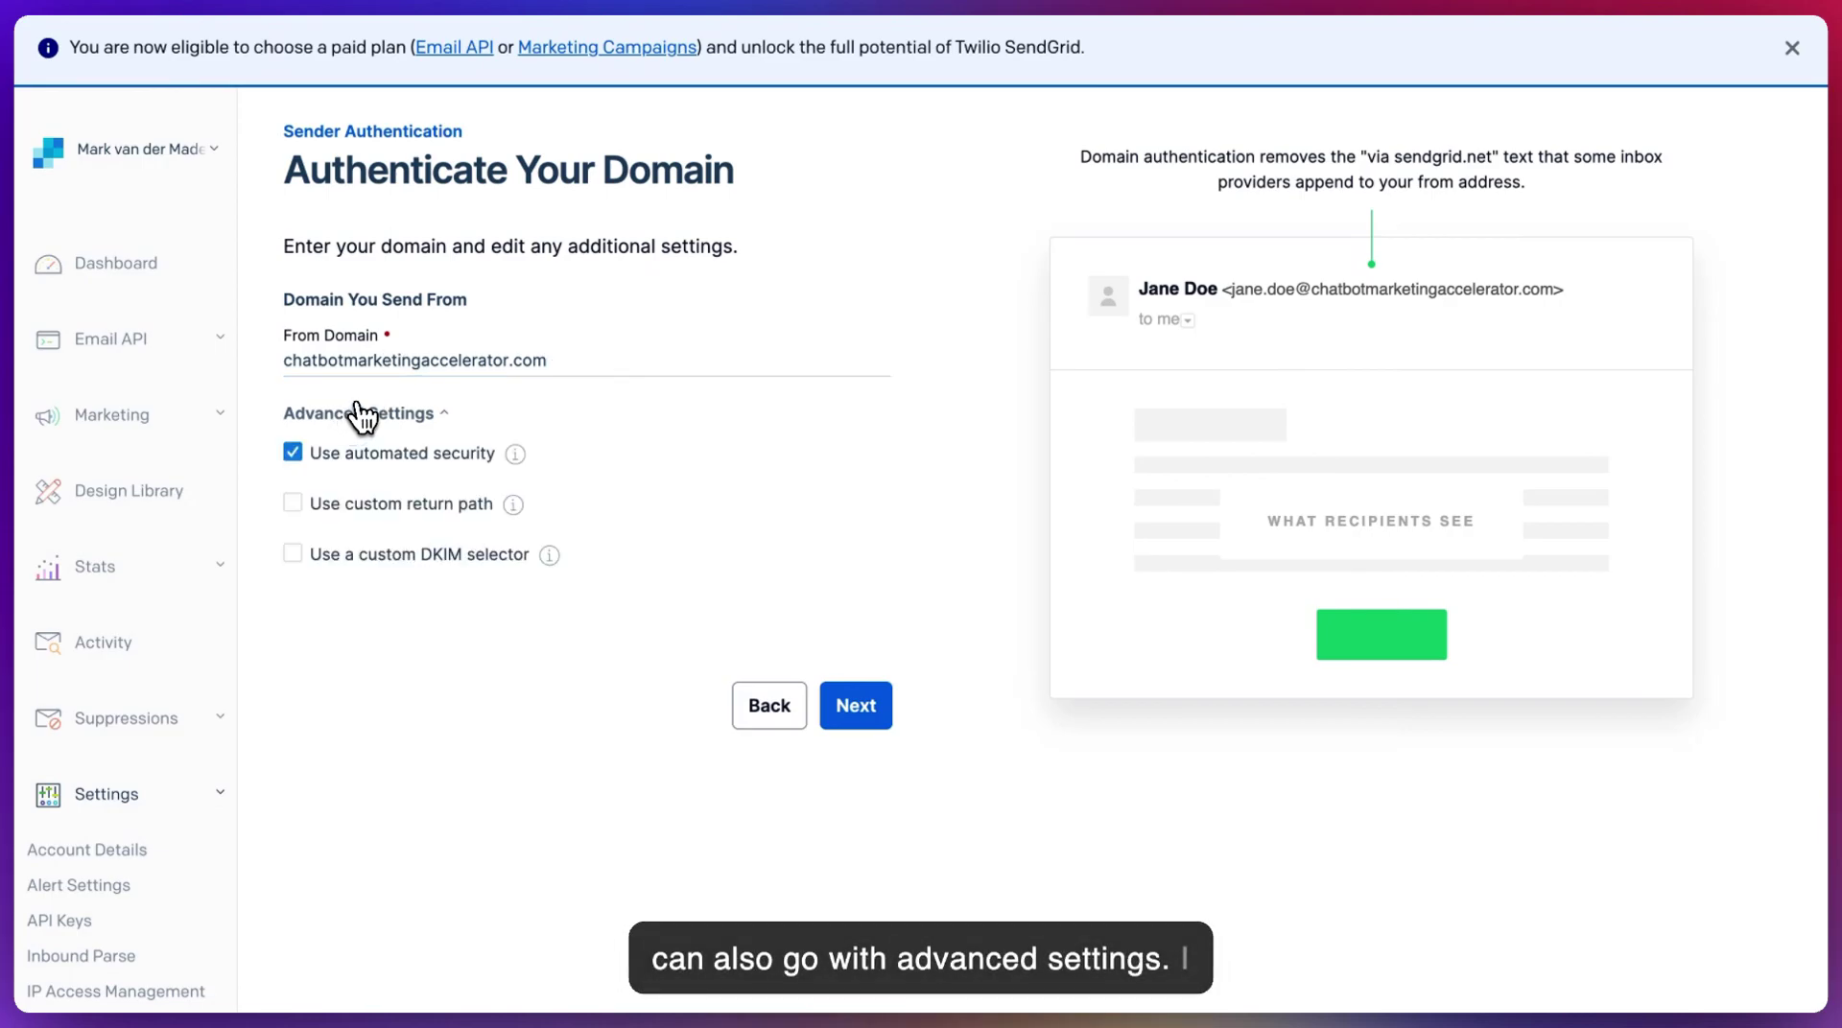
pyautogui.scroll(-1, 360, 415)
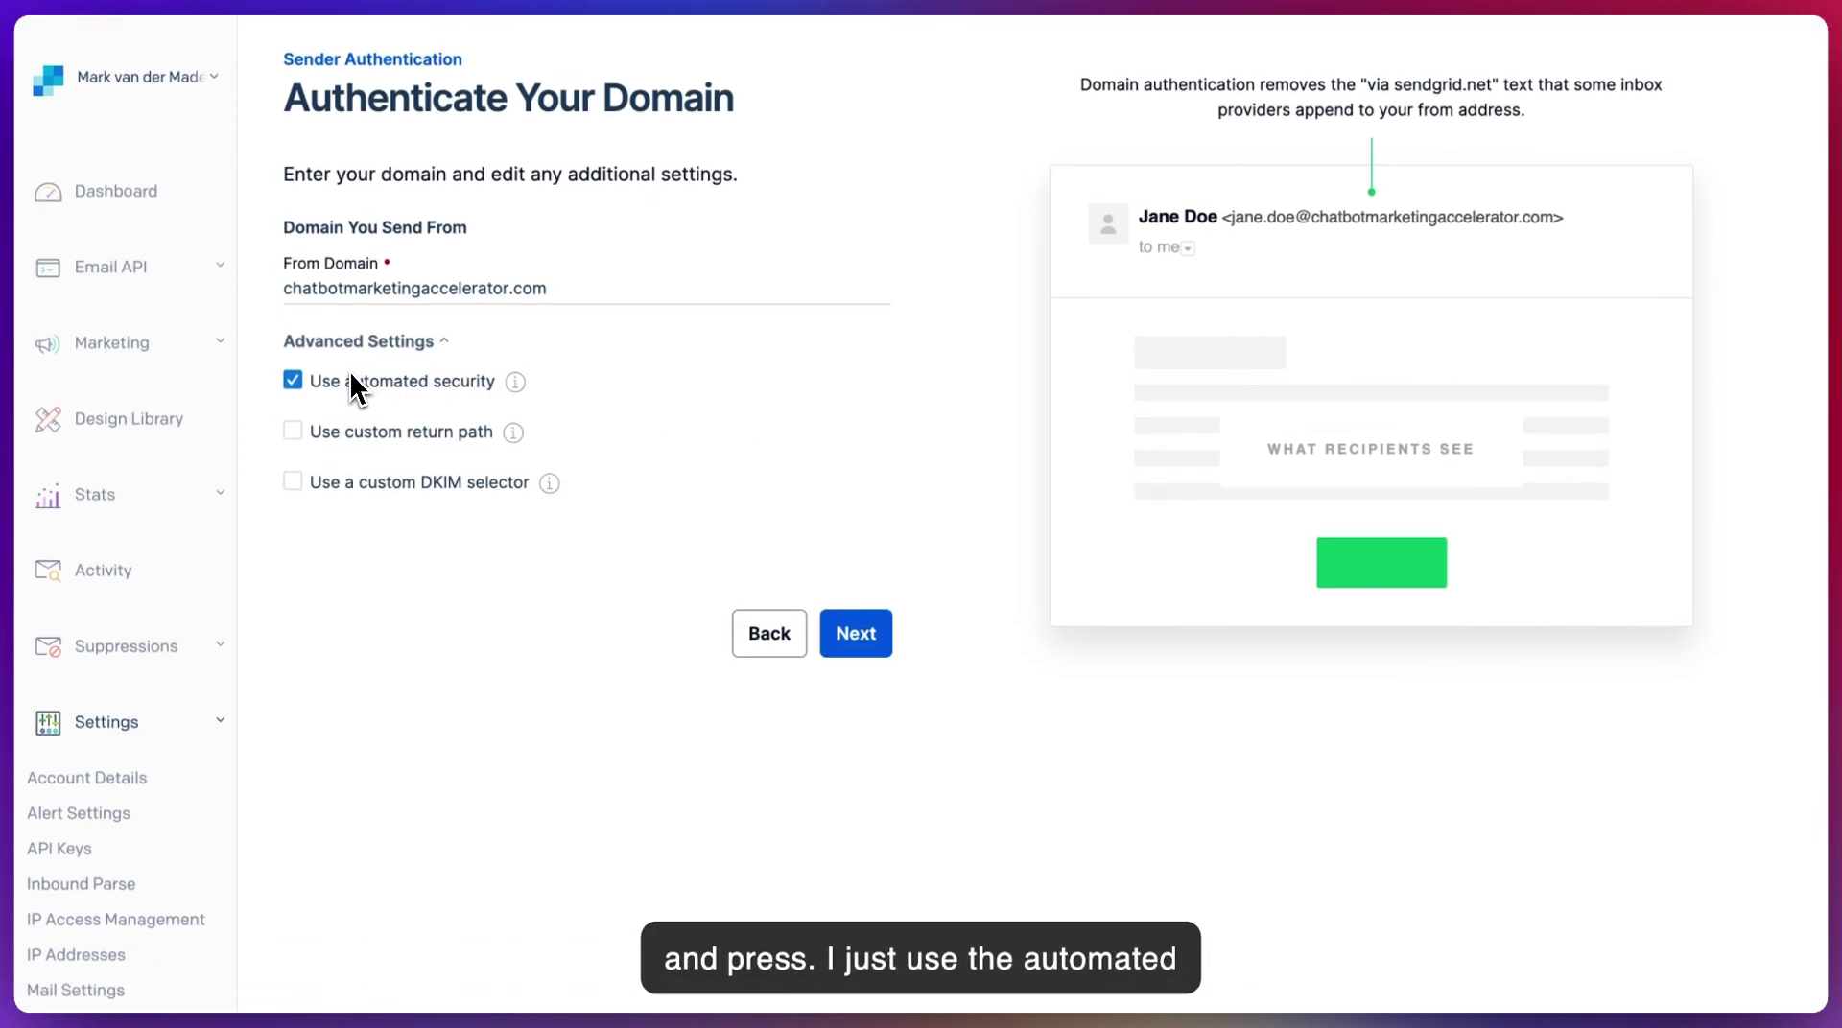
pyautogui.click(861, 641)
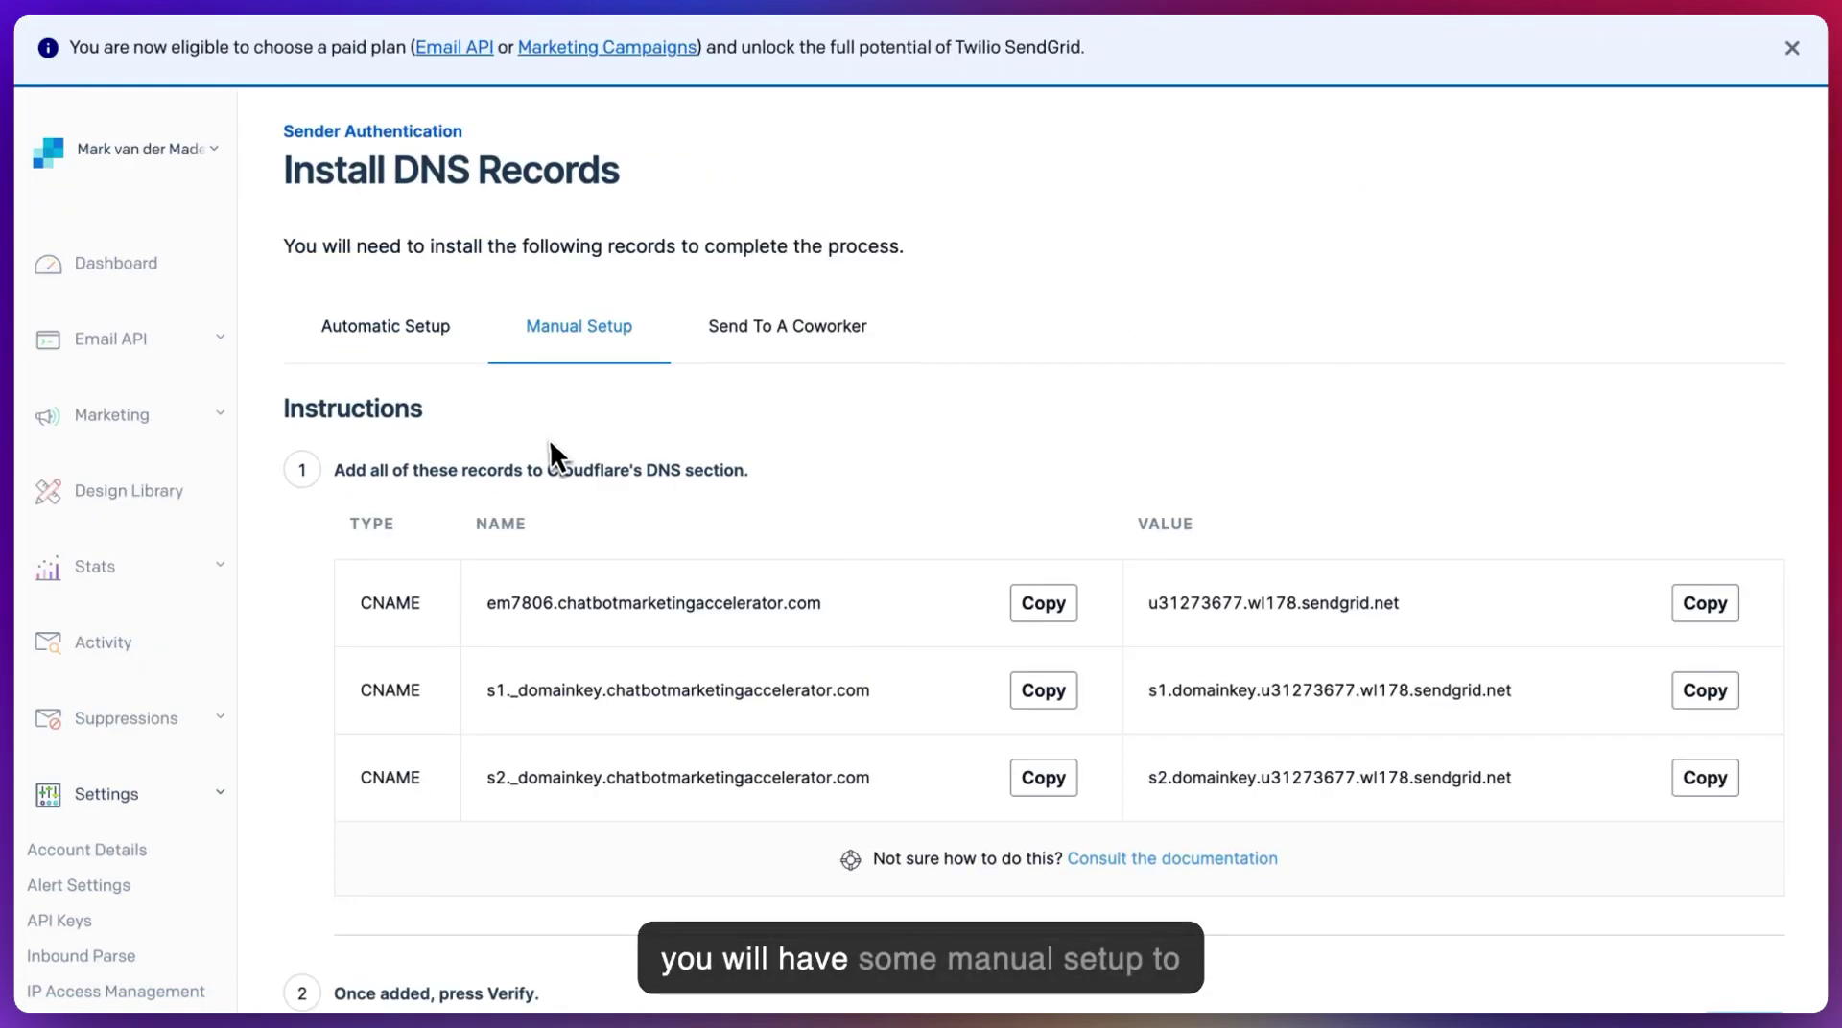
# - Review the three manual CNAME records and tick 'I've added these records.'
pyautogui.scroll(-3, 732, 435)
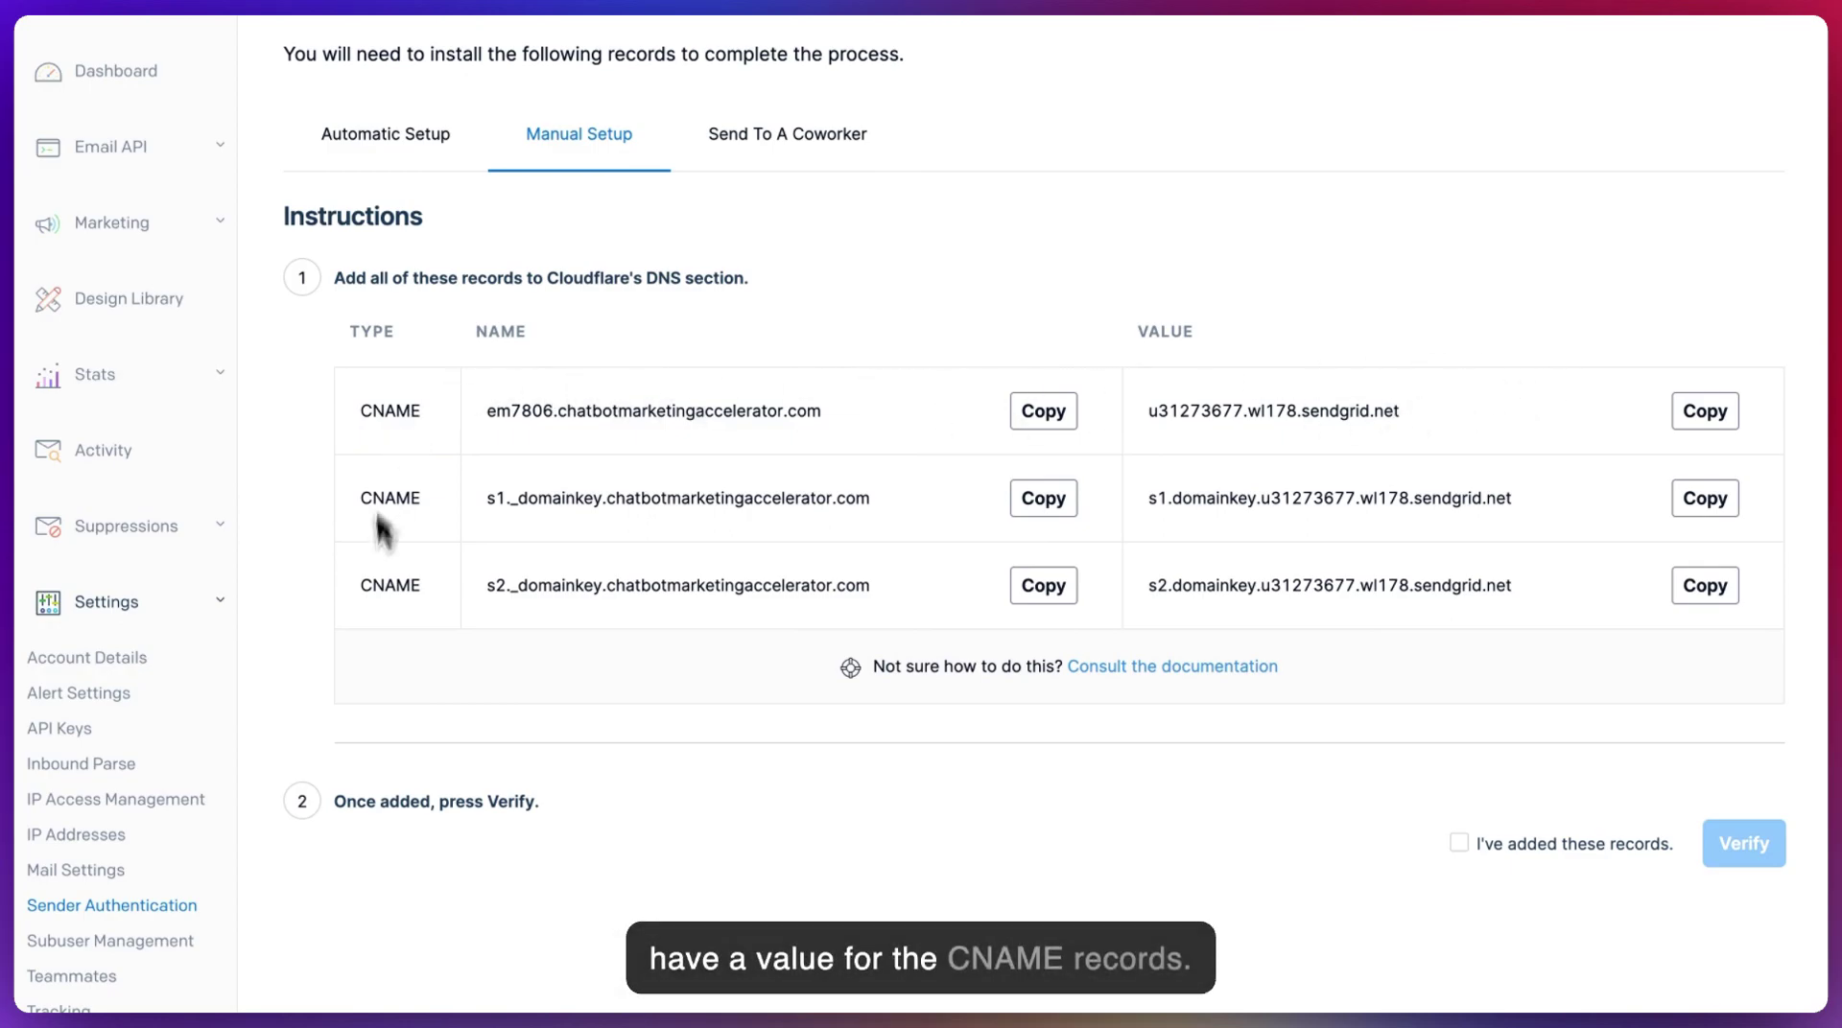
pyautogui.click(1459, 844)
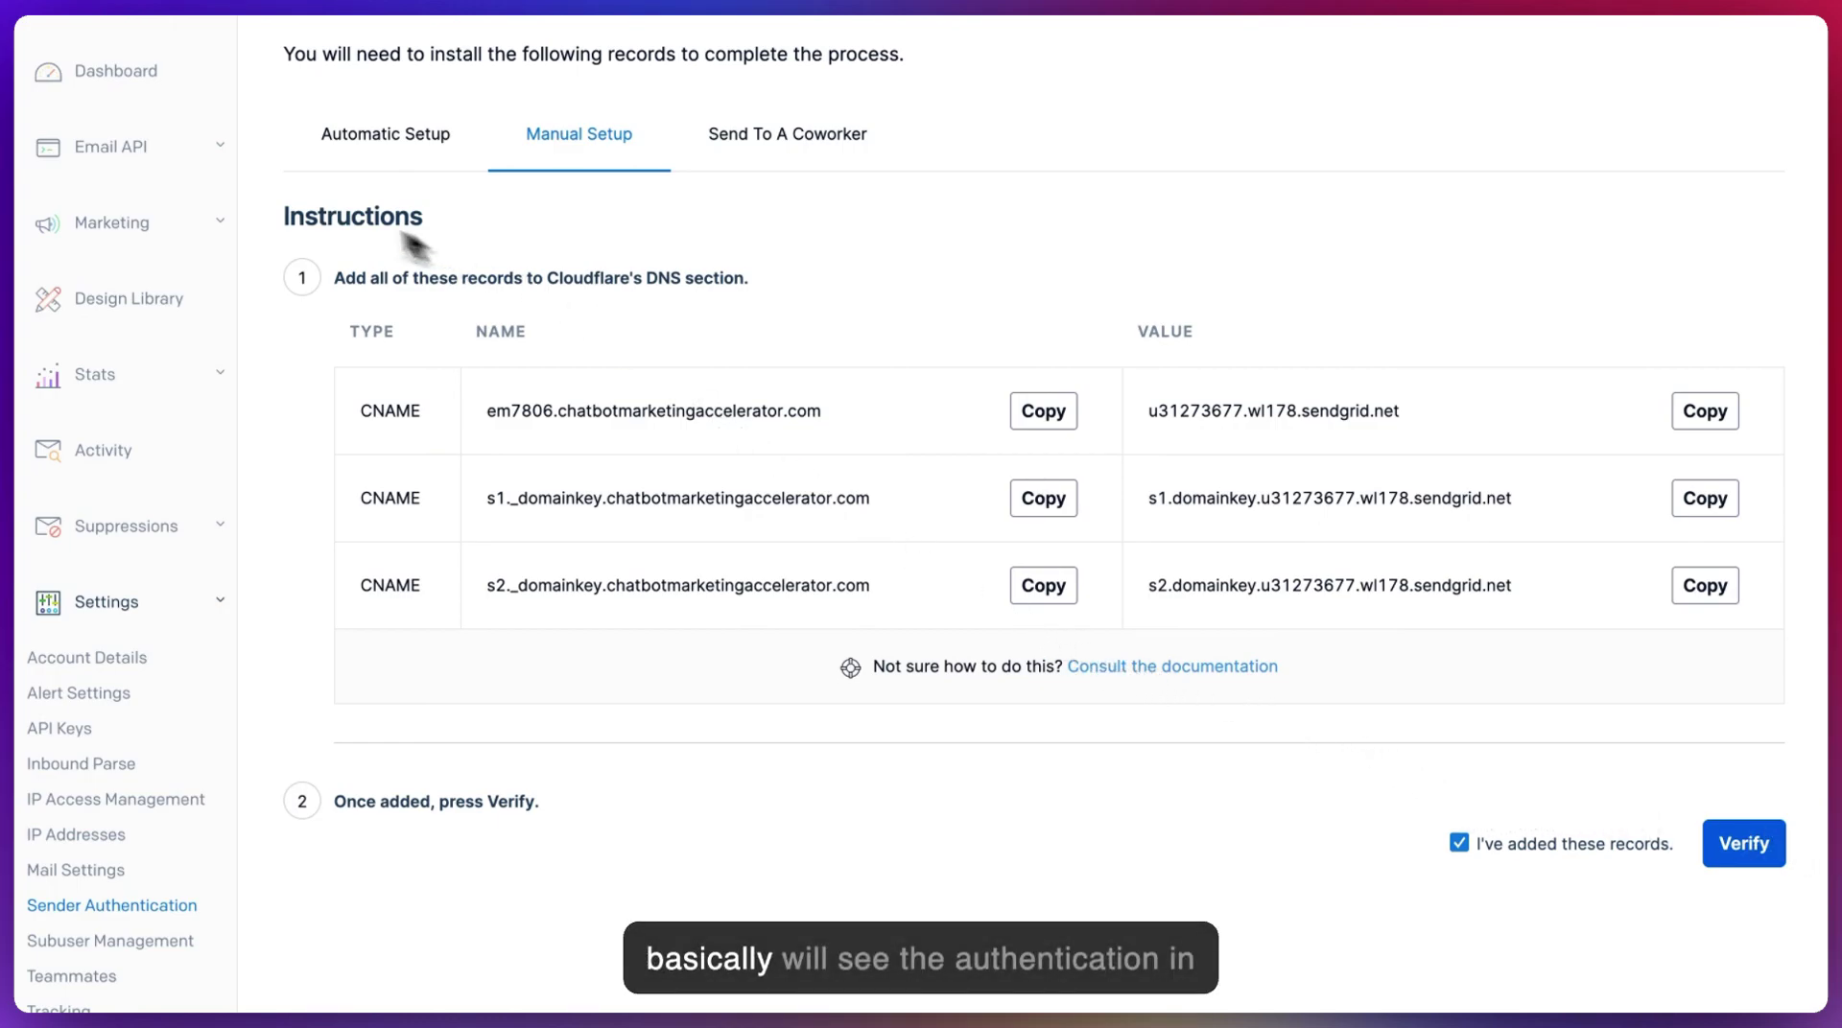
# - Check Sender Authentication: em7806.chatbotmarketingaccelerator.com pending beside verified markvdmade.com
pyautogui.click(111, 906)
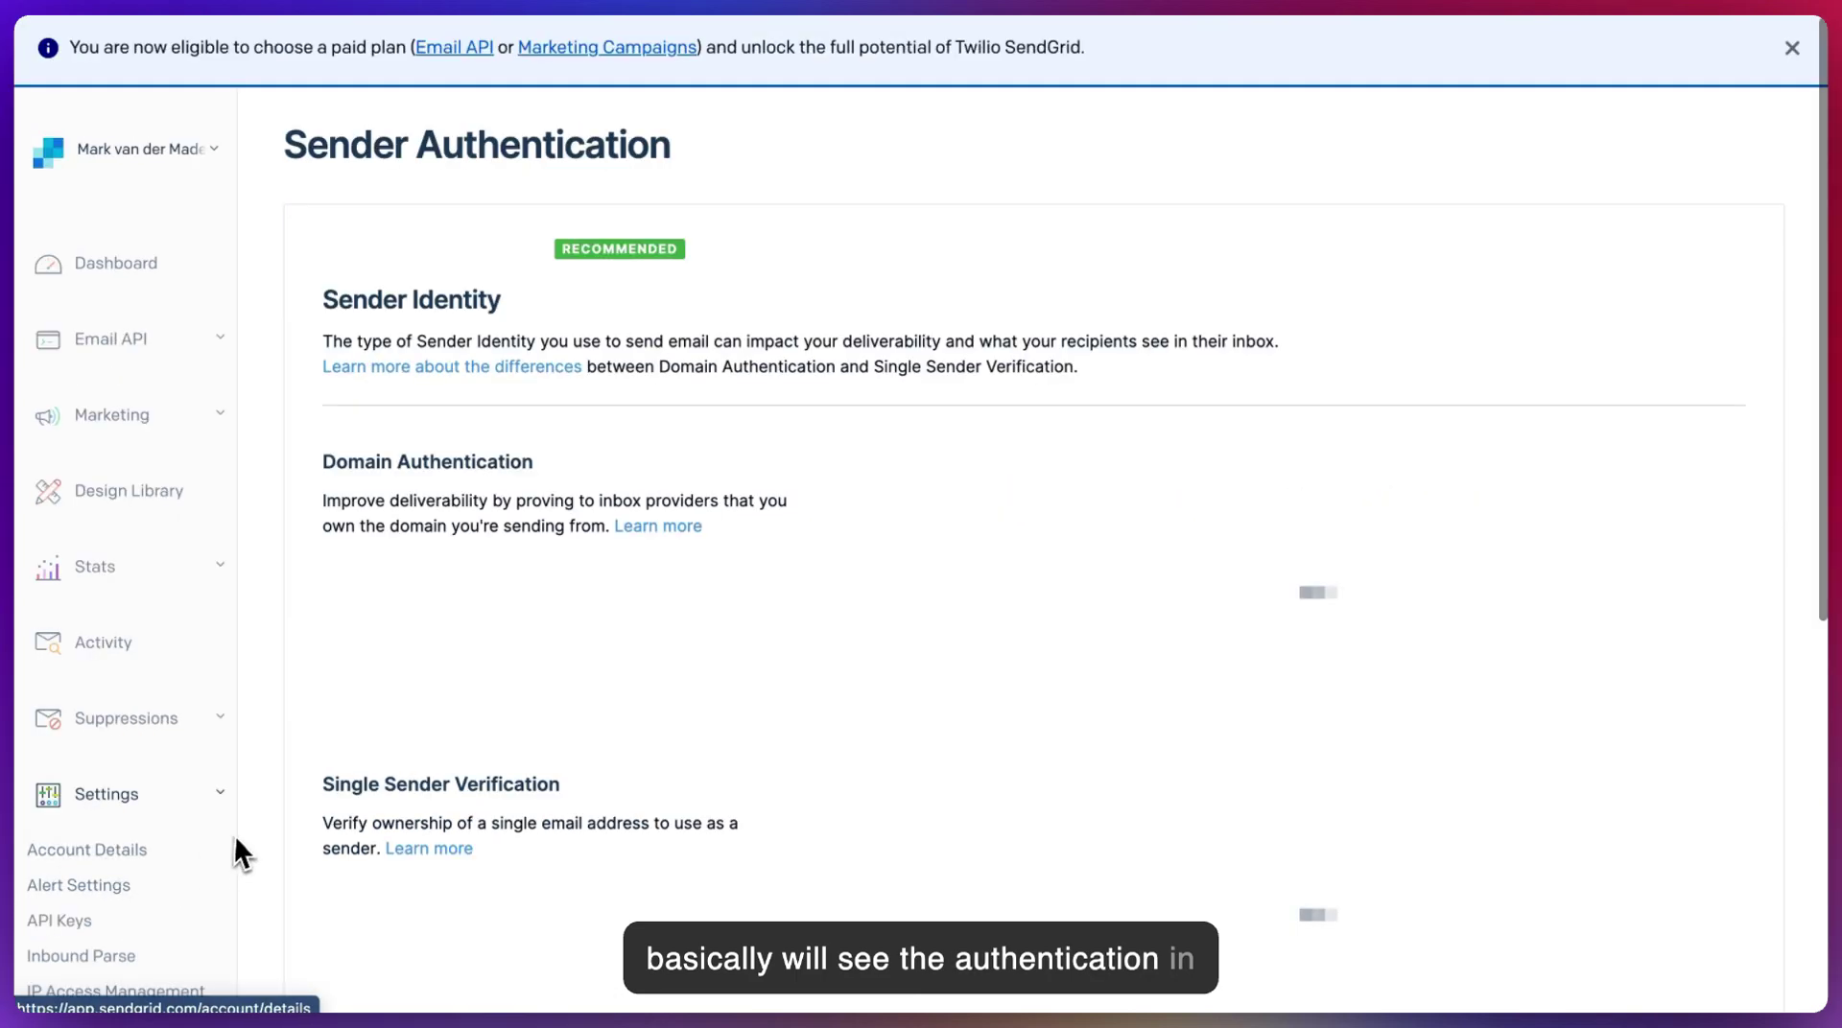
pyautogui.scroll(-3, 633, 480)
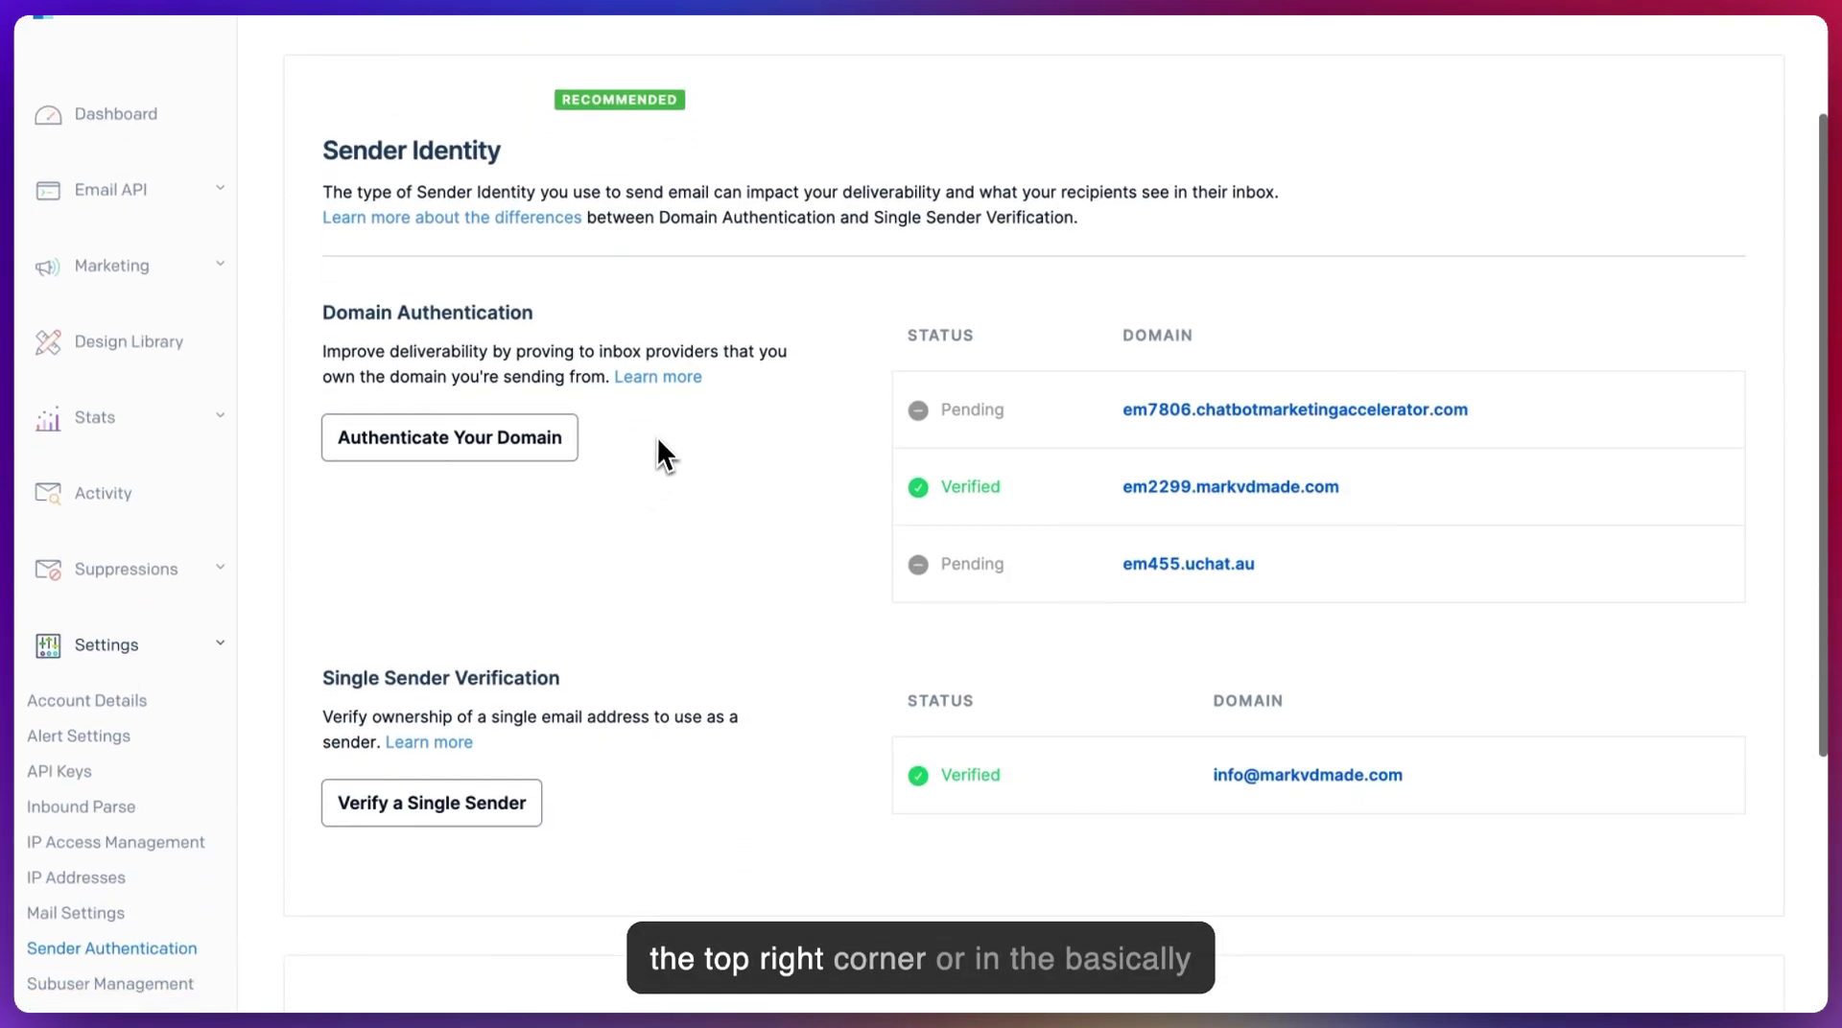
pyautogui.scroll(-3, 603, 359)
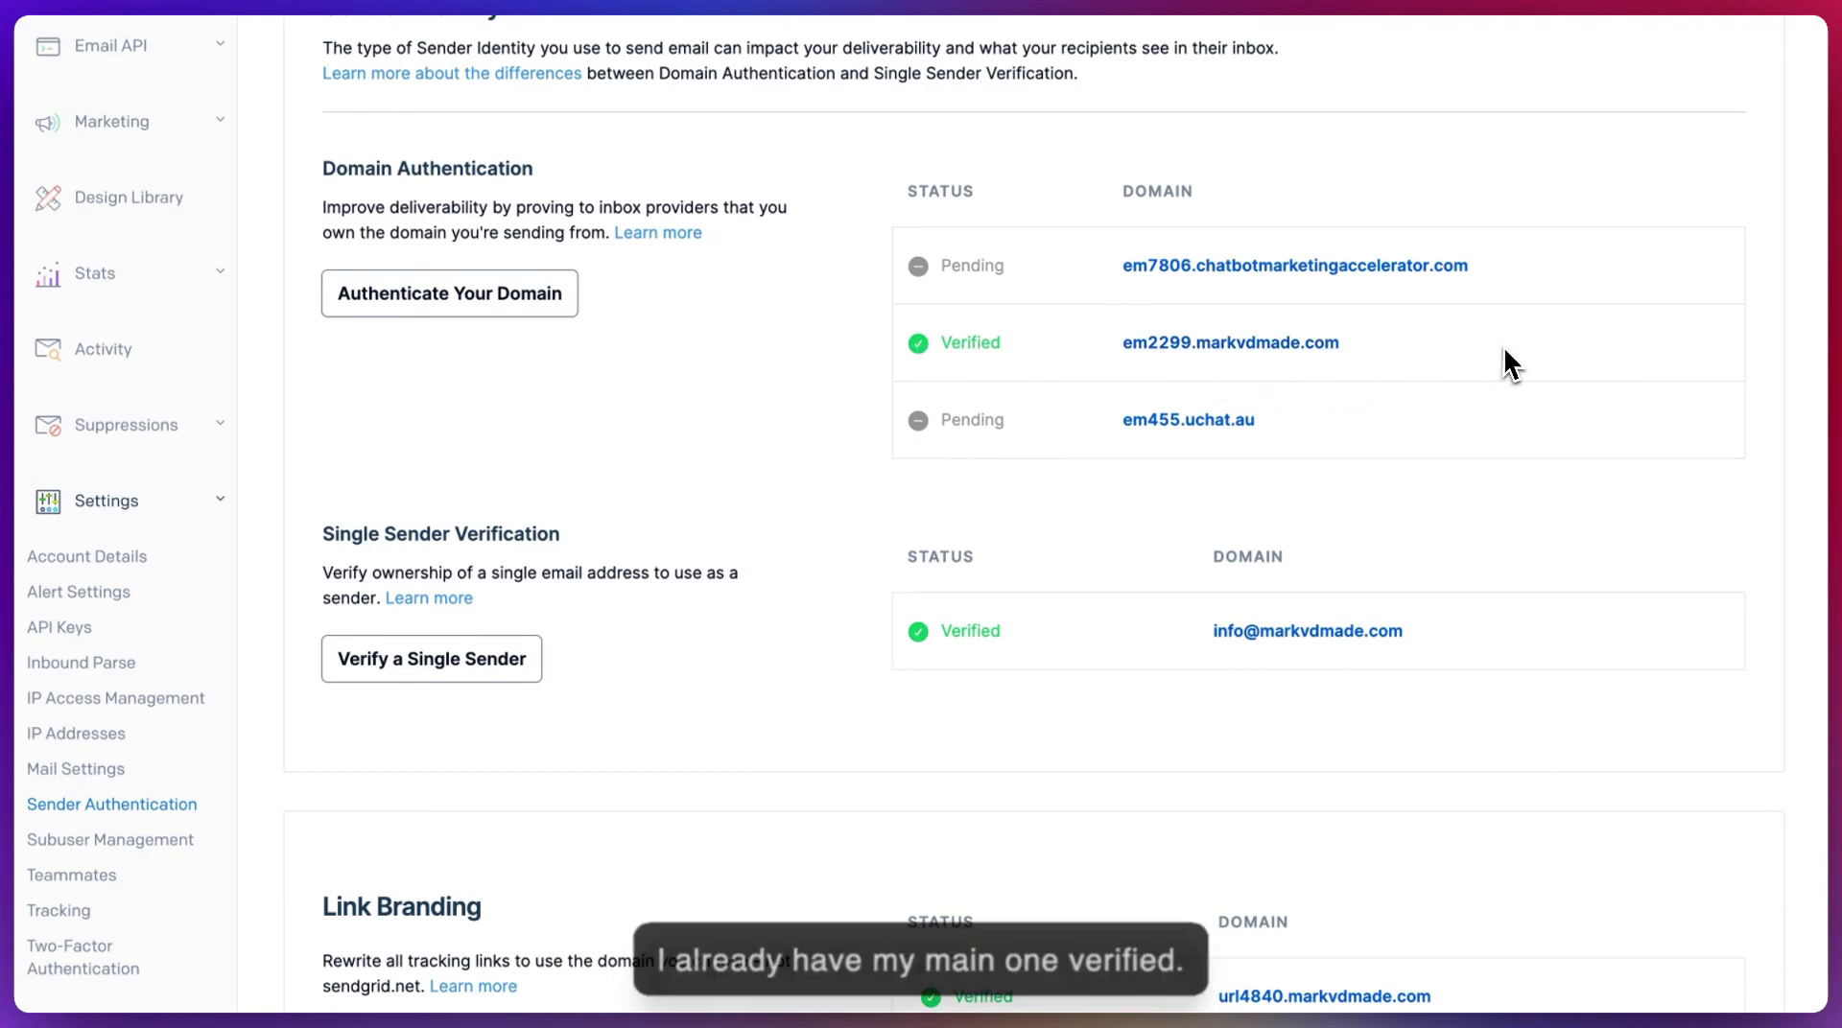
pyautogui.scroll(-3, 36, 439)
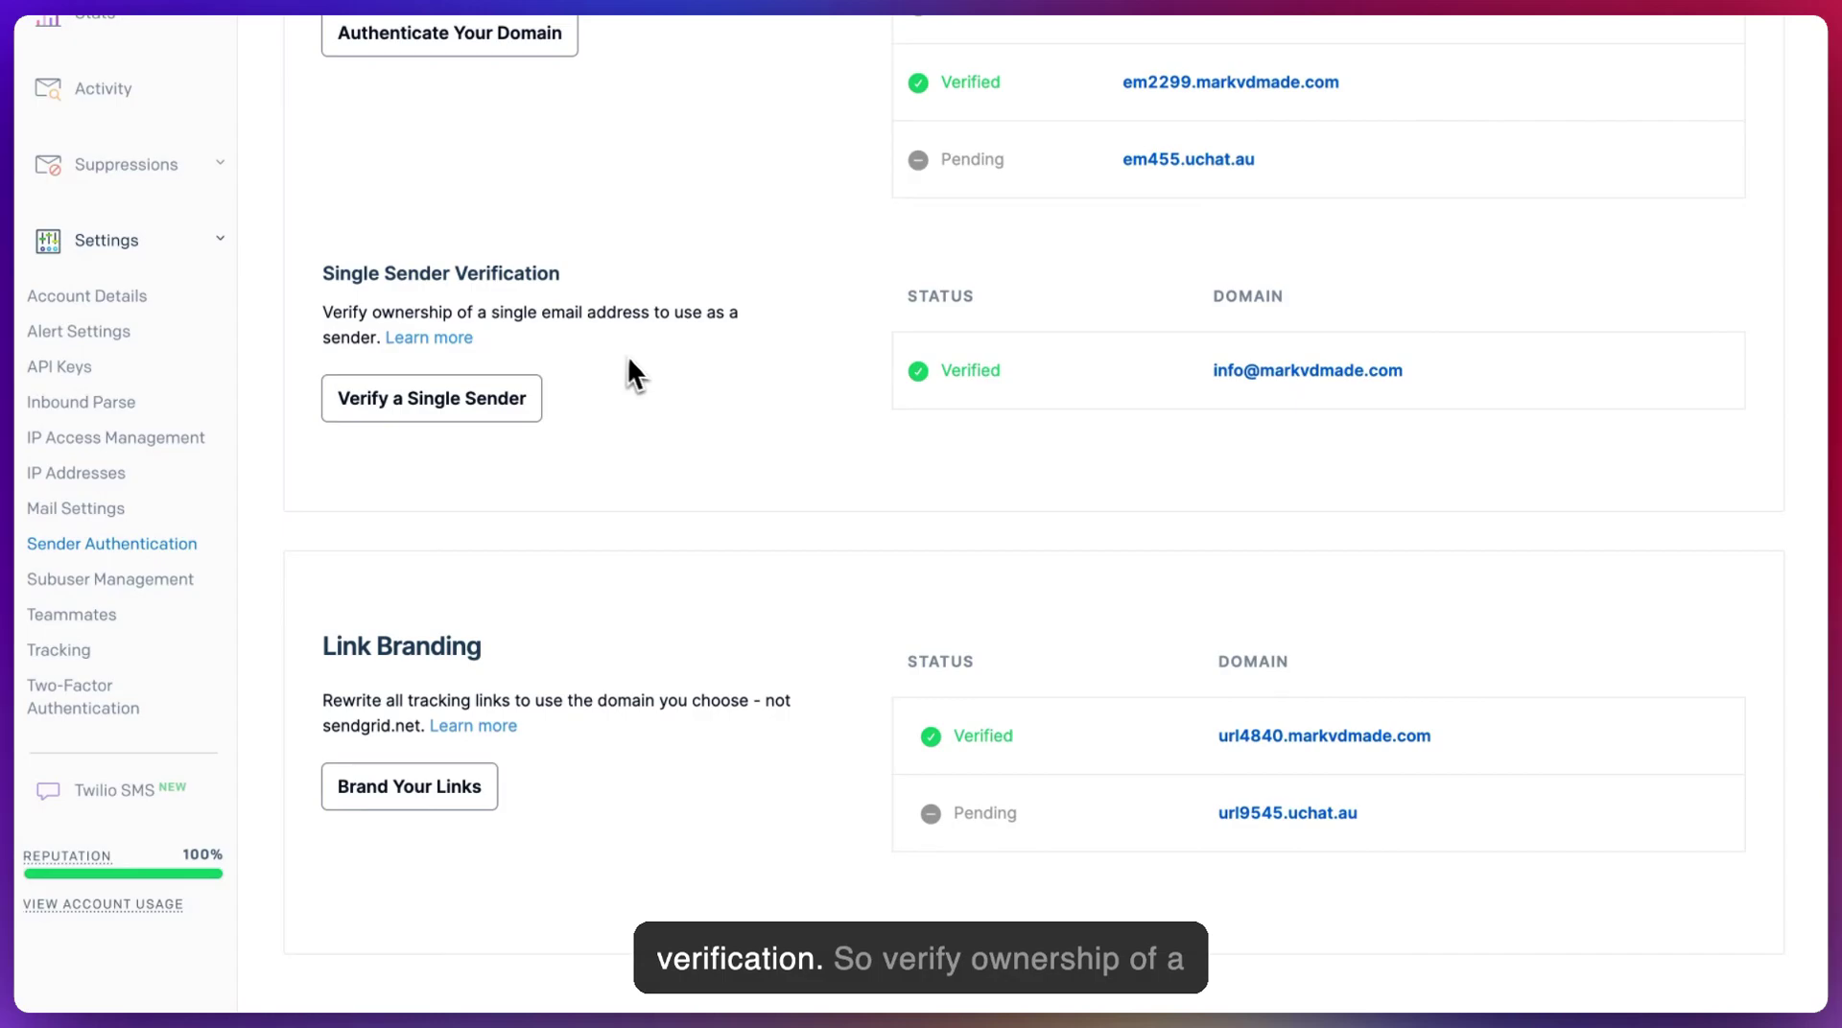
pyautogui.scroll(1, 719, 429)
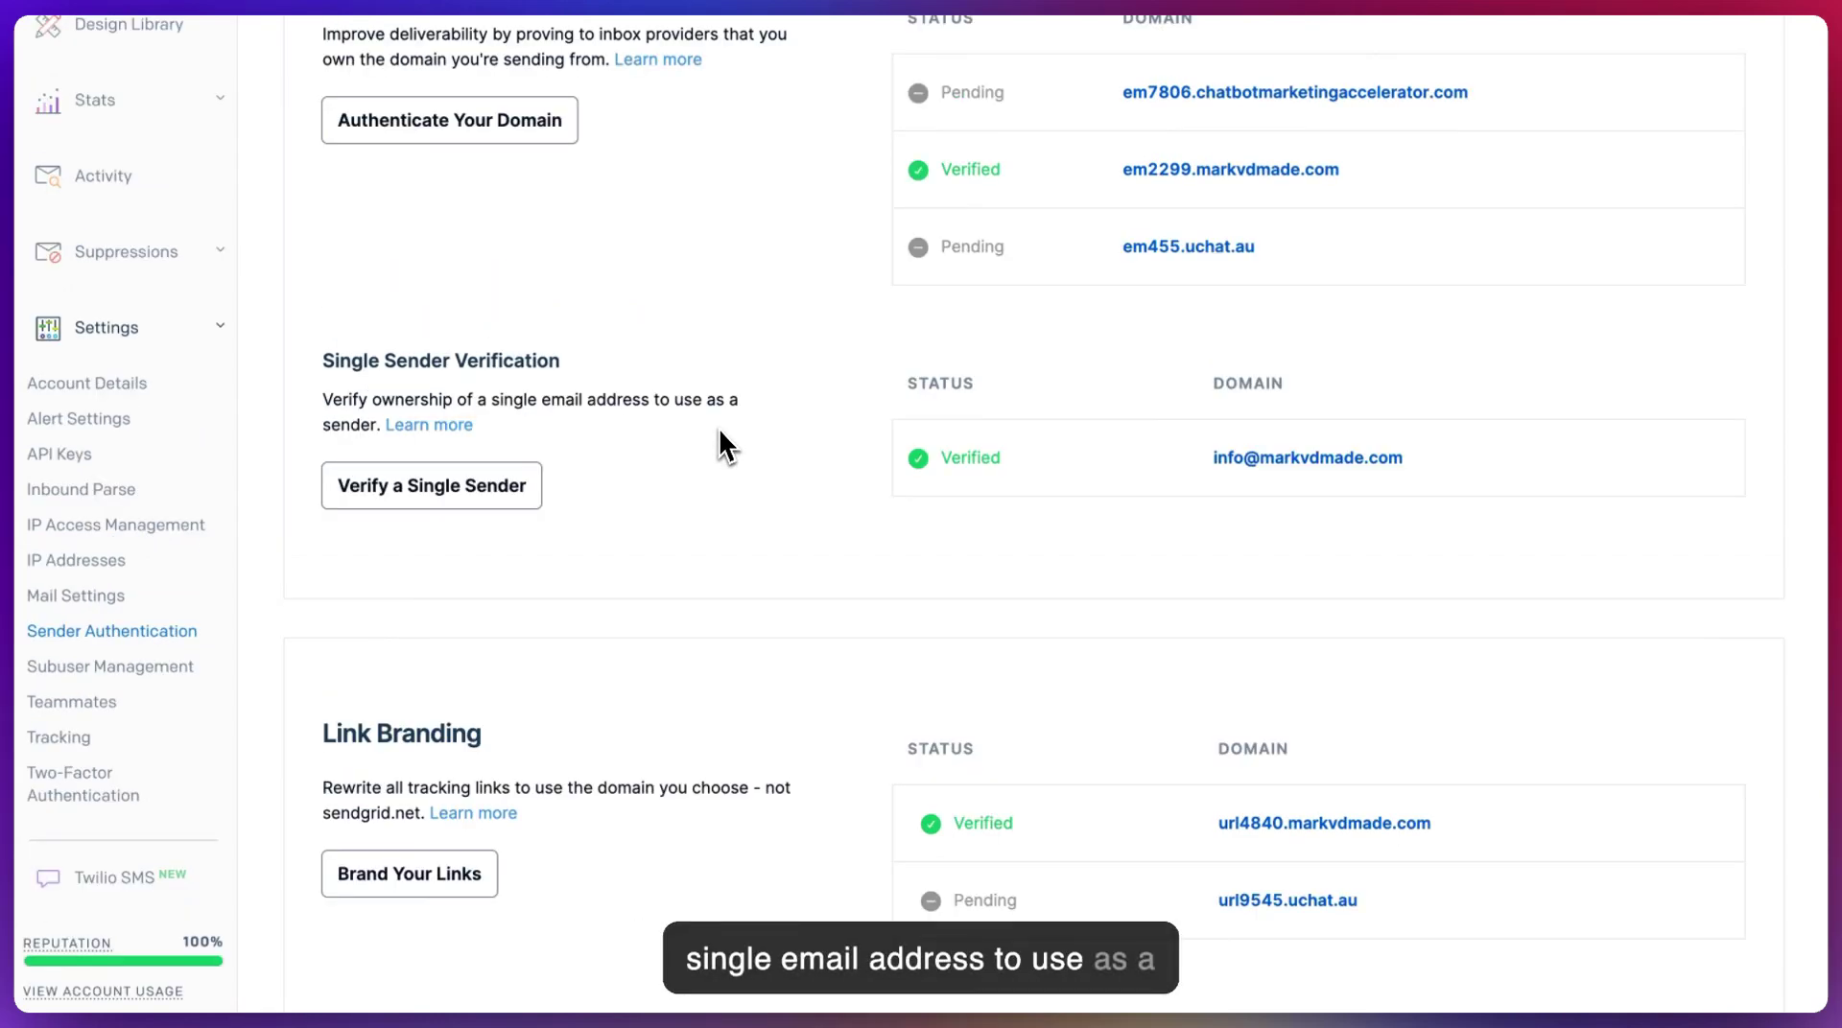
pyautogui.scroll(-1, 718, 428)
pyautogui.scroll(2, 715, 425)
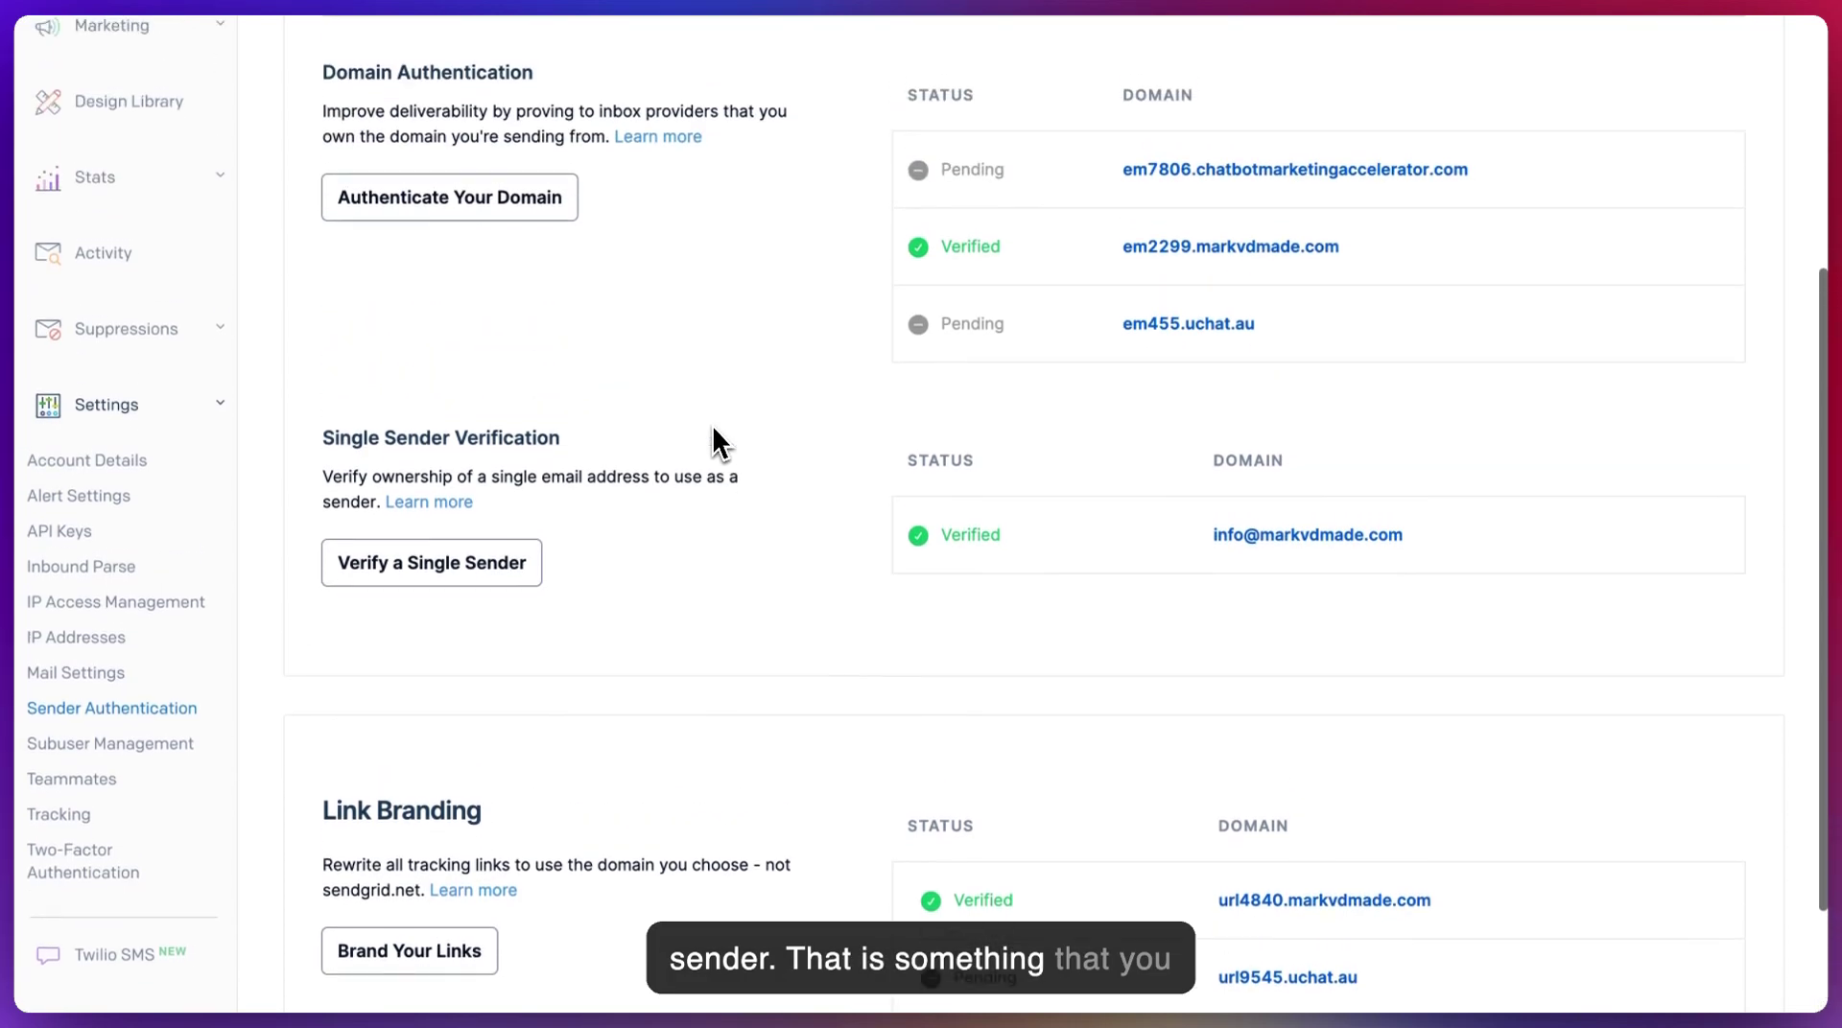
pyautogui.scroll(-2, 712, 429)
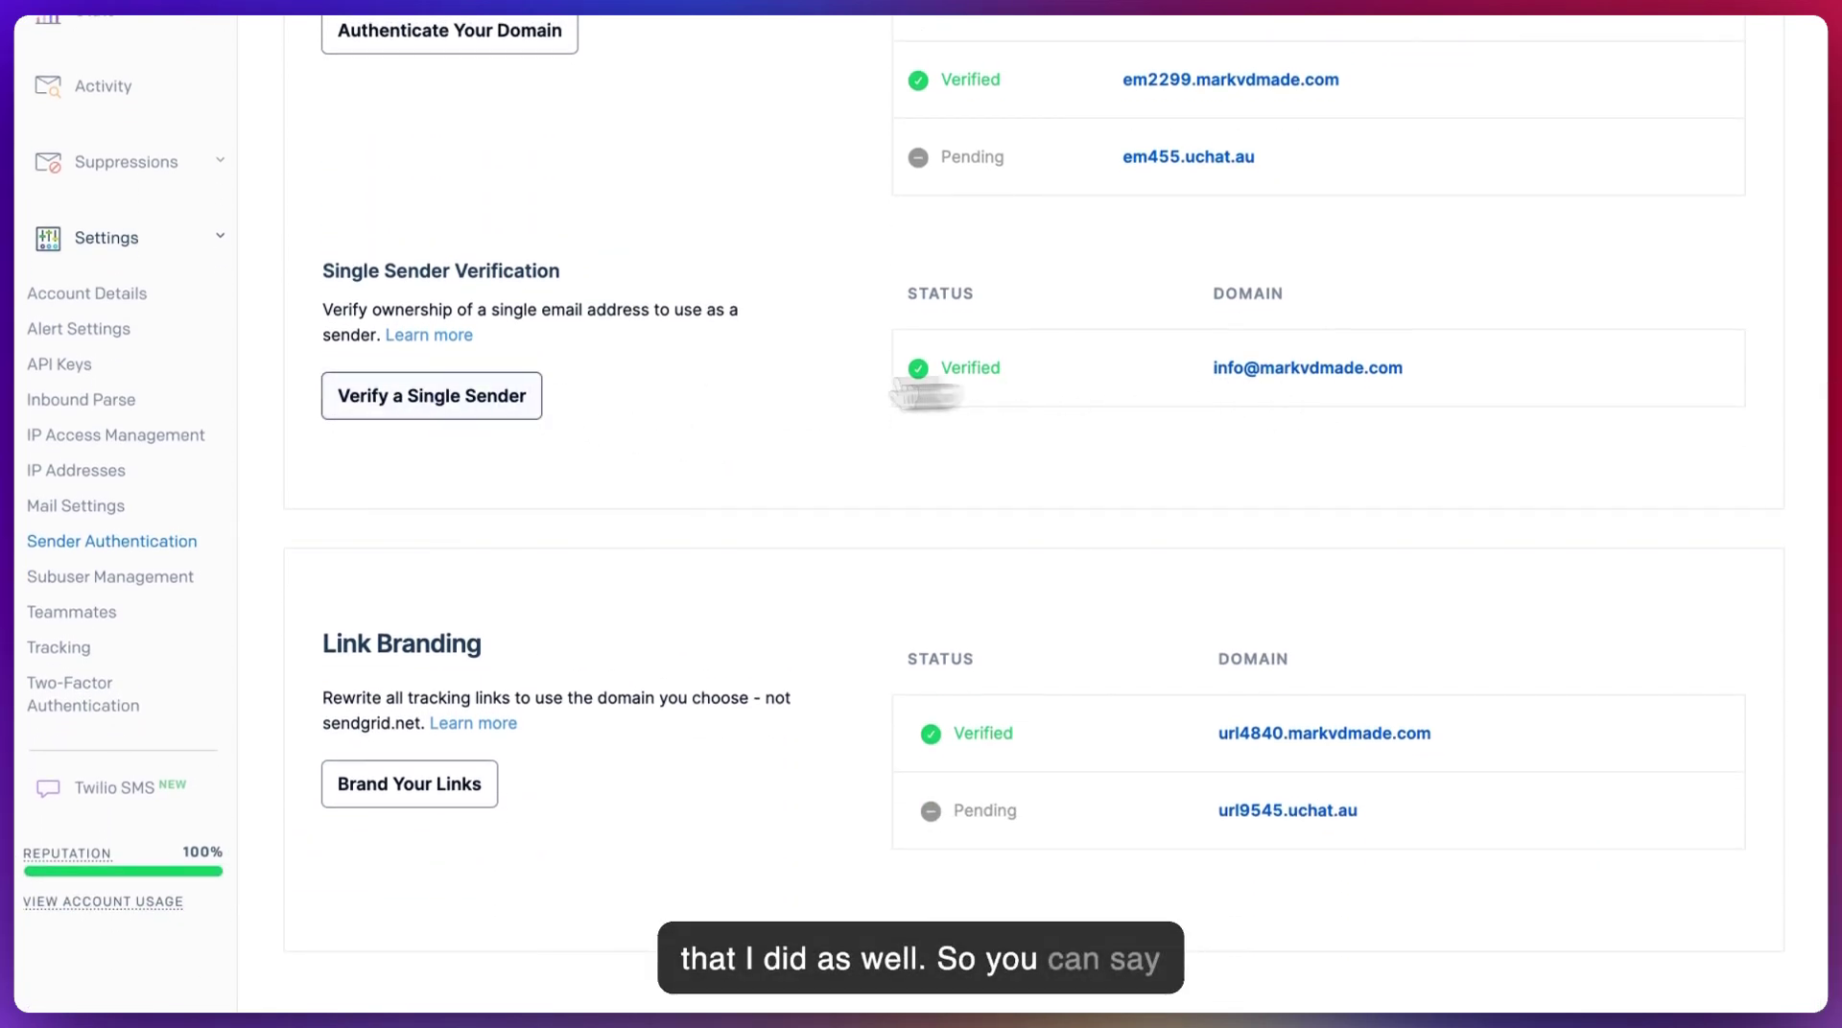
# - Browse the Create a Sender form, cancel it, and view the existing sender's Actions menu
pyautogui.click(411, 413)
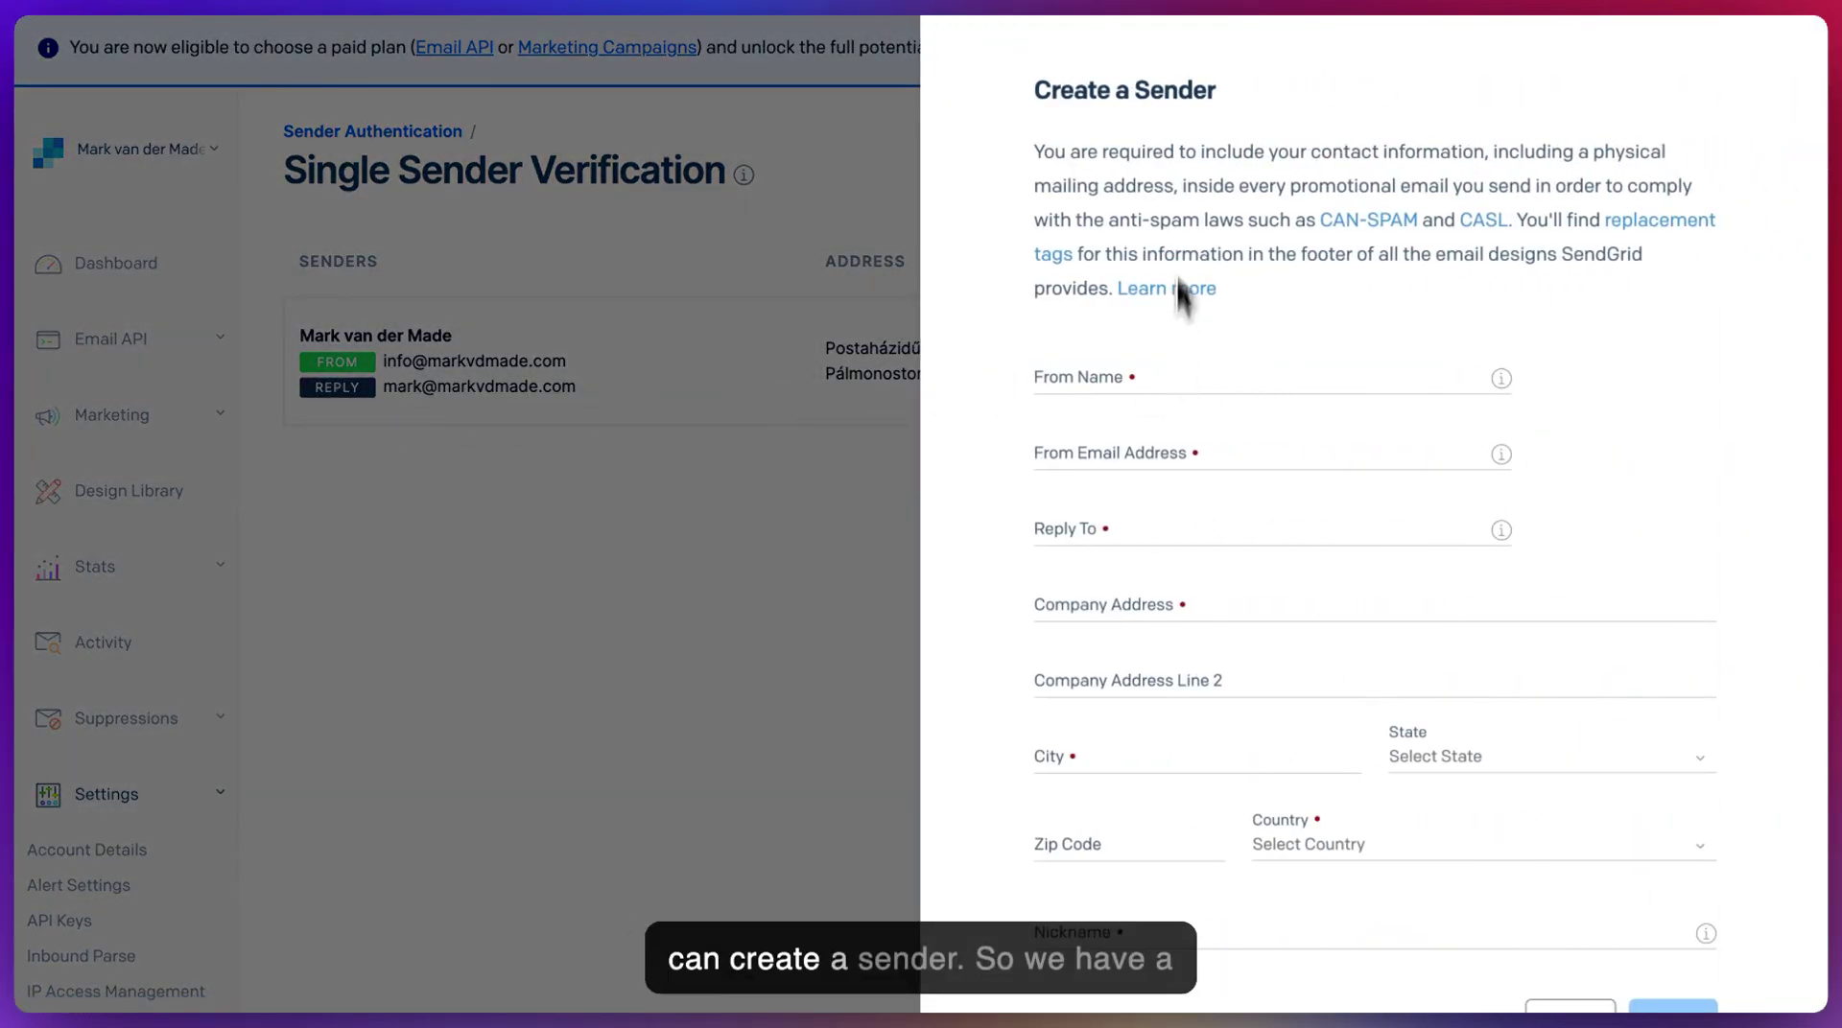
pyautogui.click(1085, 375)
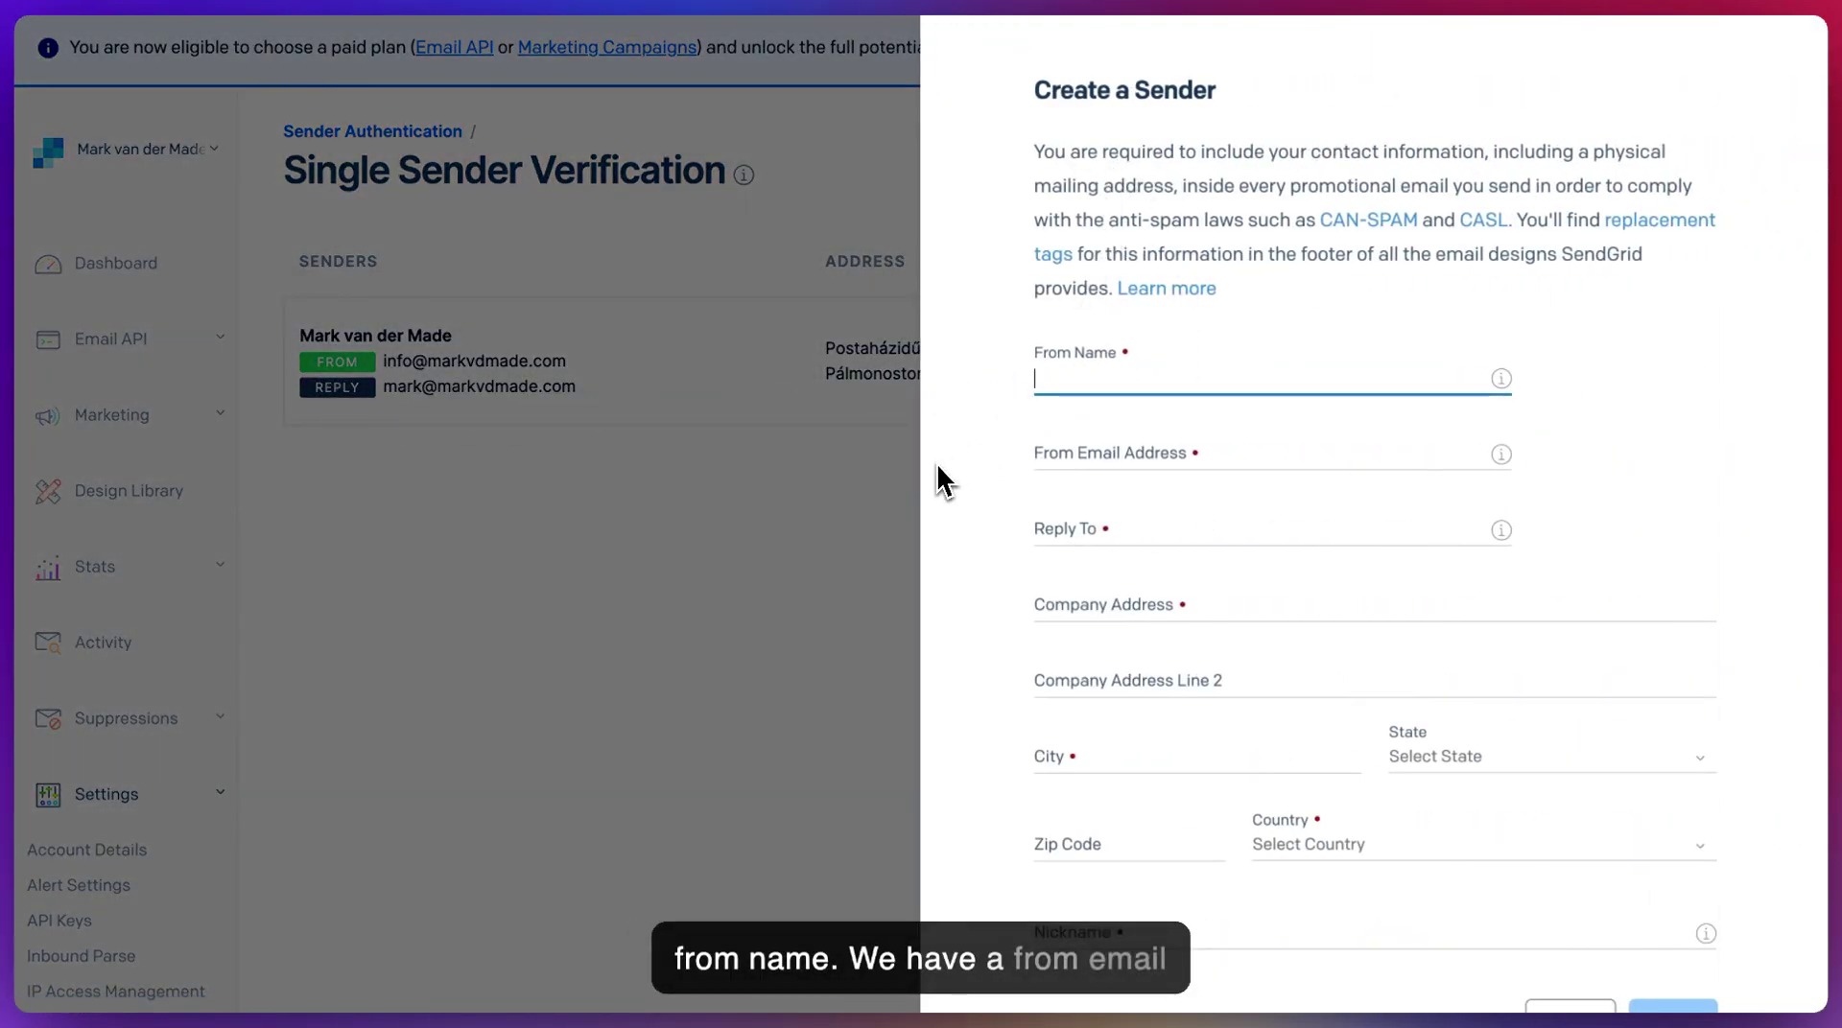
pyautogui.click(1147, 454)
pyautogui.click(967, 496)
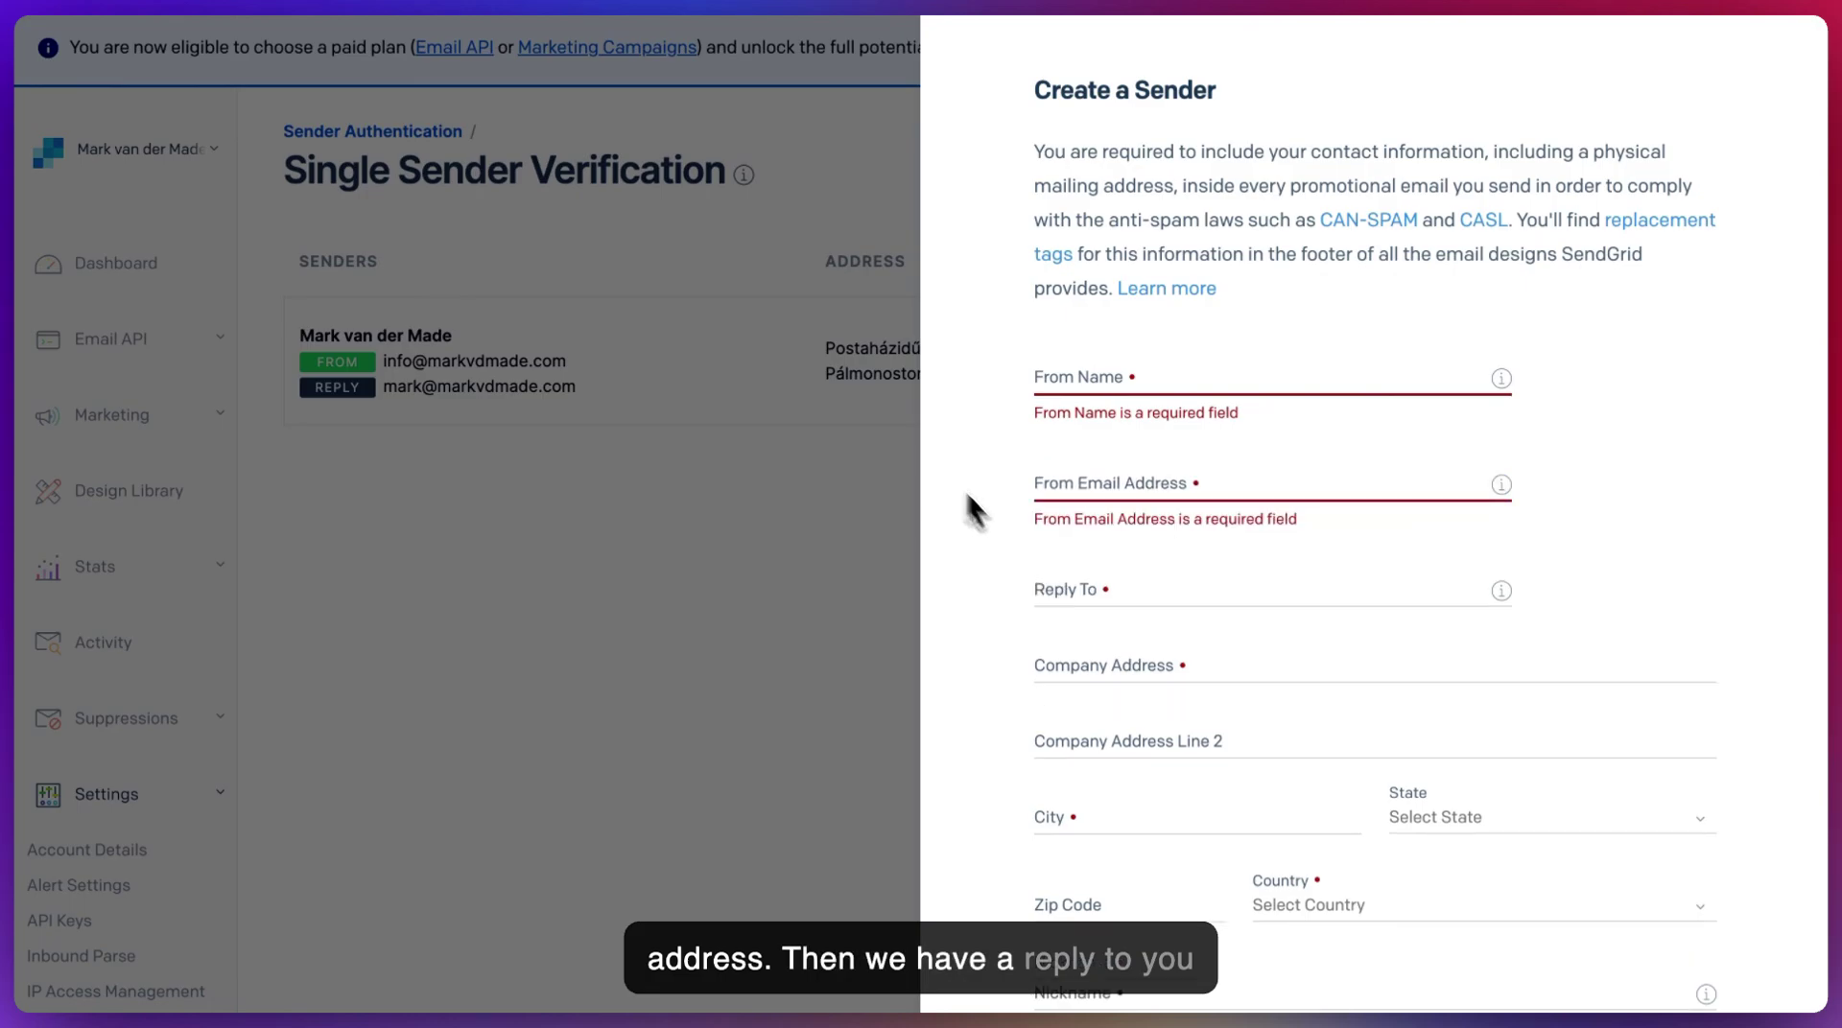
pyautogui.scroll(-2, 1109, 584)
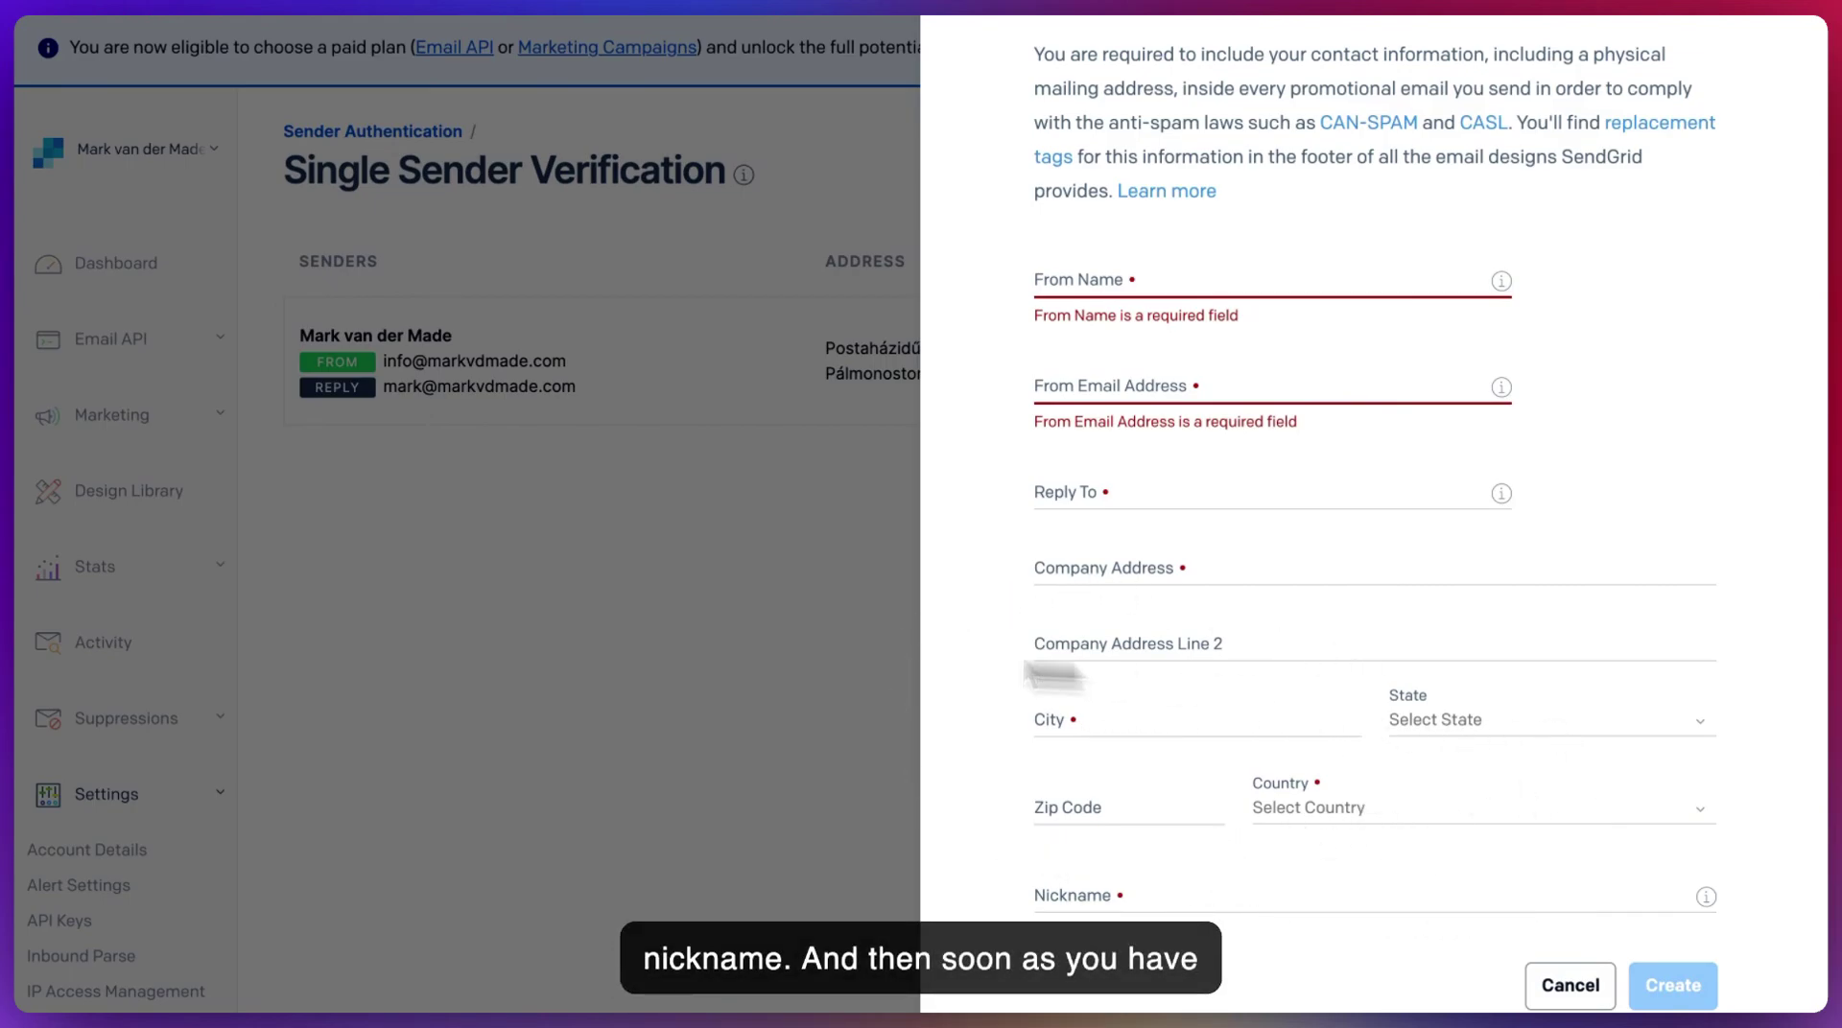
pyautogui.click(1559, 988)
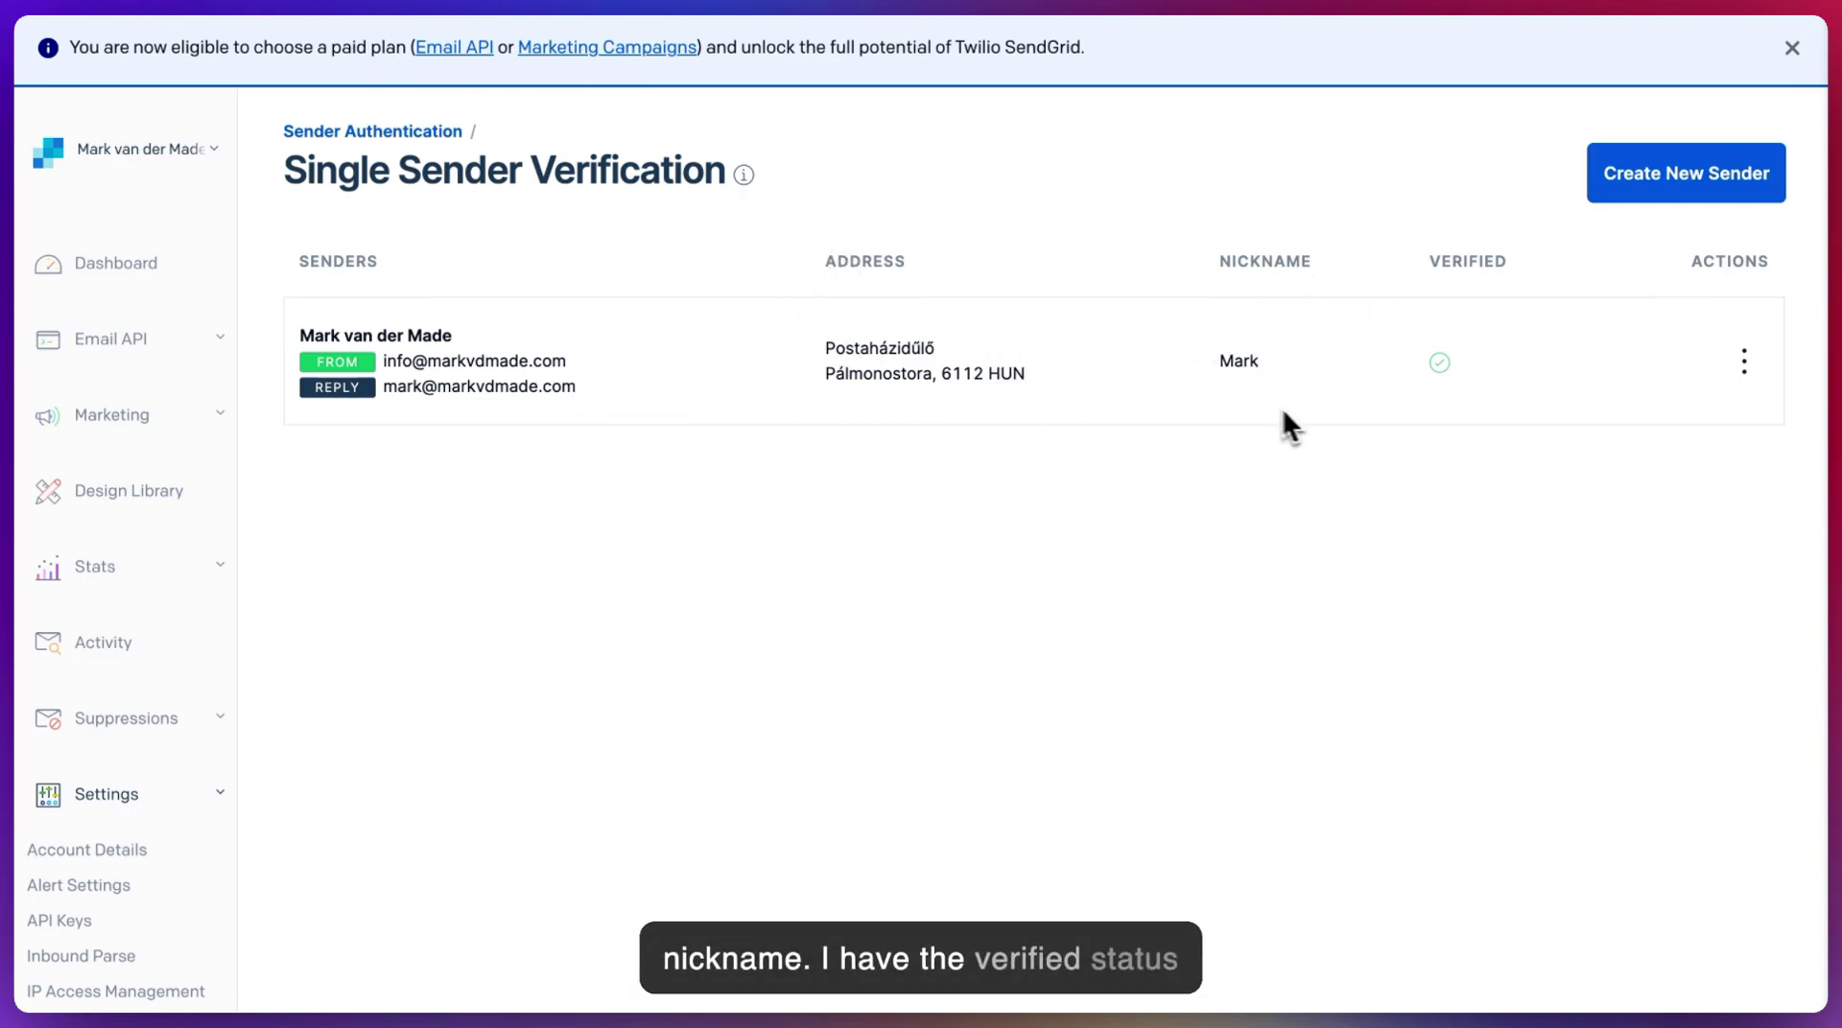
pyautogui.click(1746, 366)
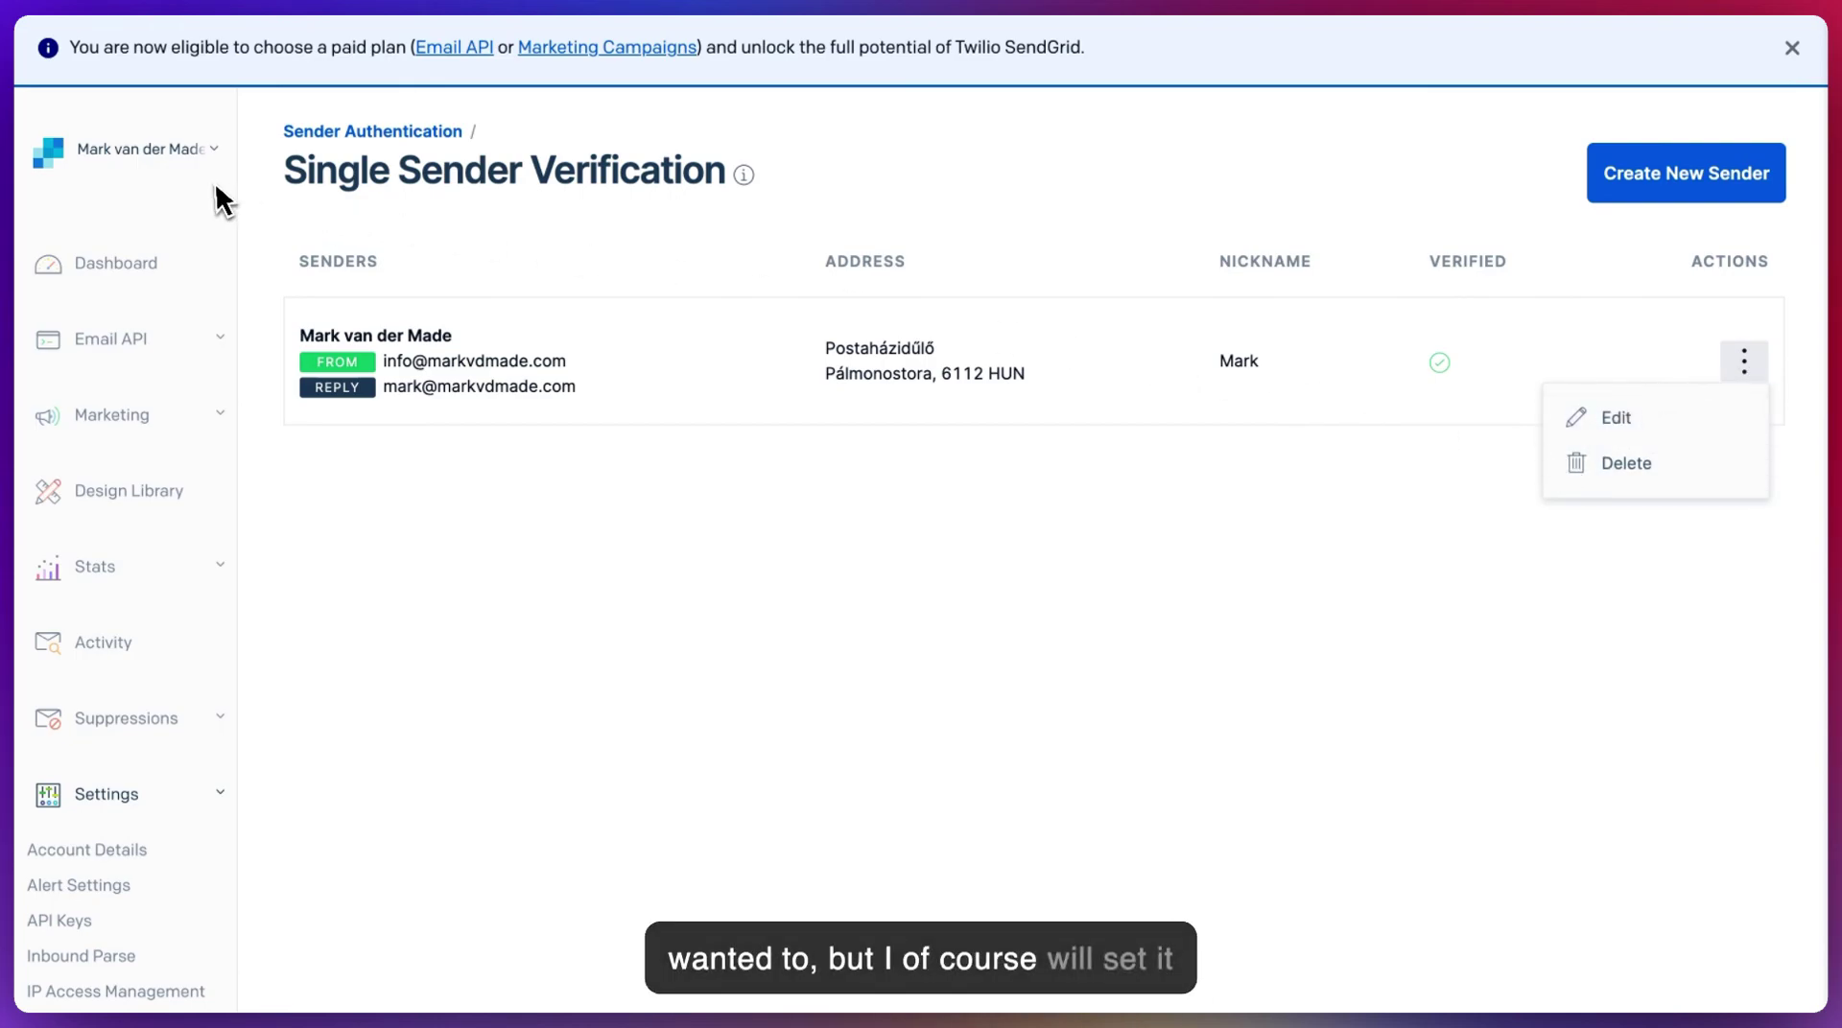
pyautogui.scroll(-1, 151, 667)
# - Return to Sender Authentication and review domain, single sender and link branding statuses
pyautogui.click(393, 133)
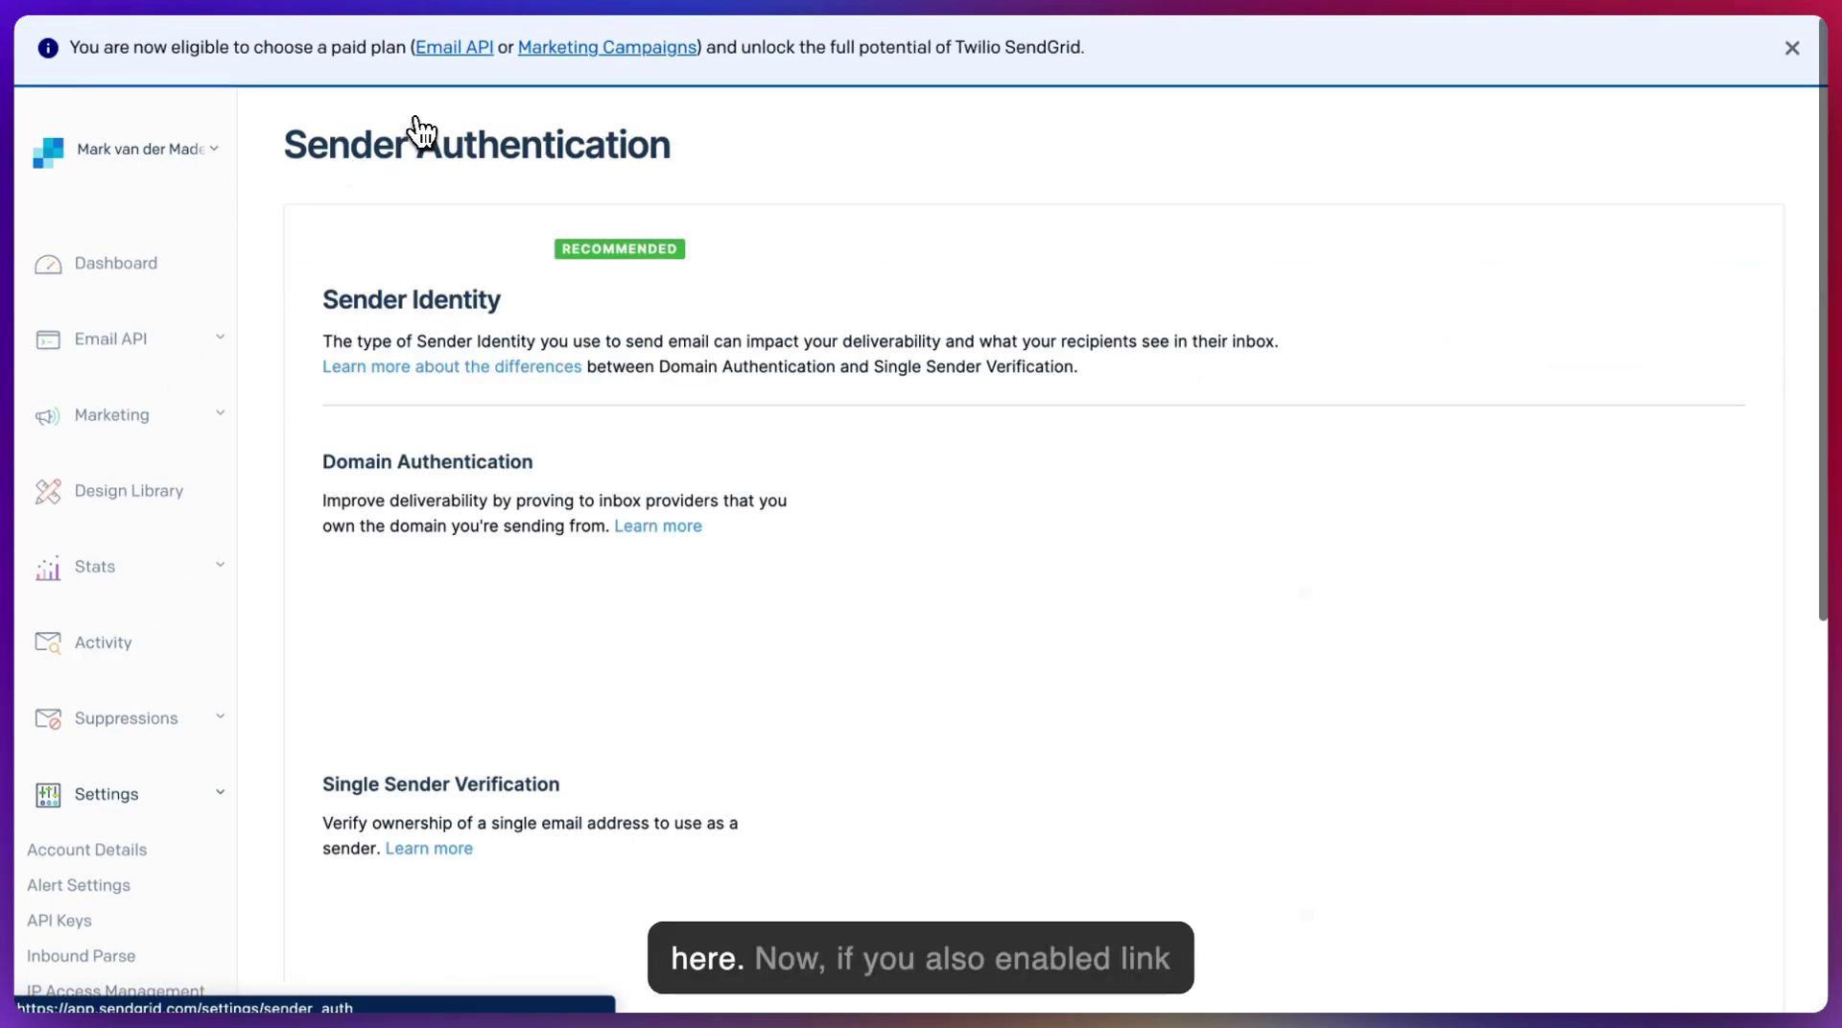
pyautogui.scroll(-6, 783, 435)
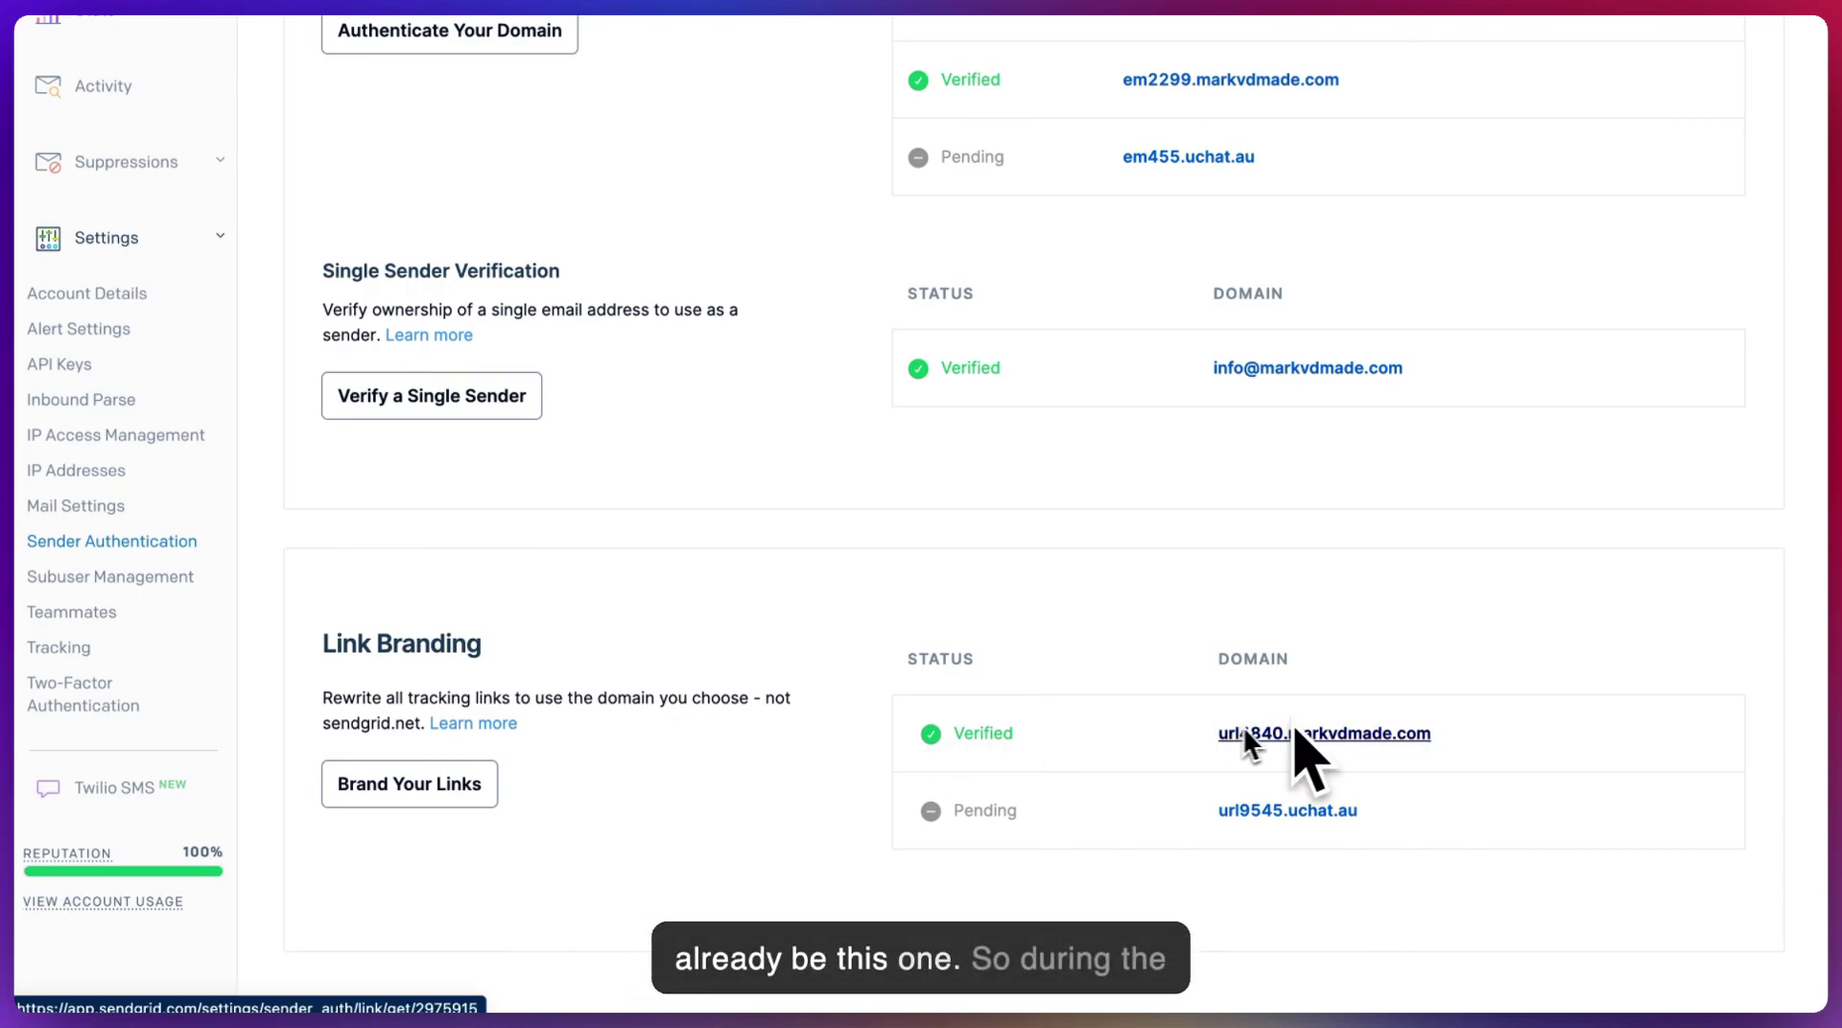
pyautogui.scroll(3, 526, 415)
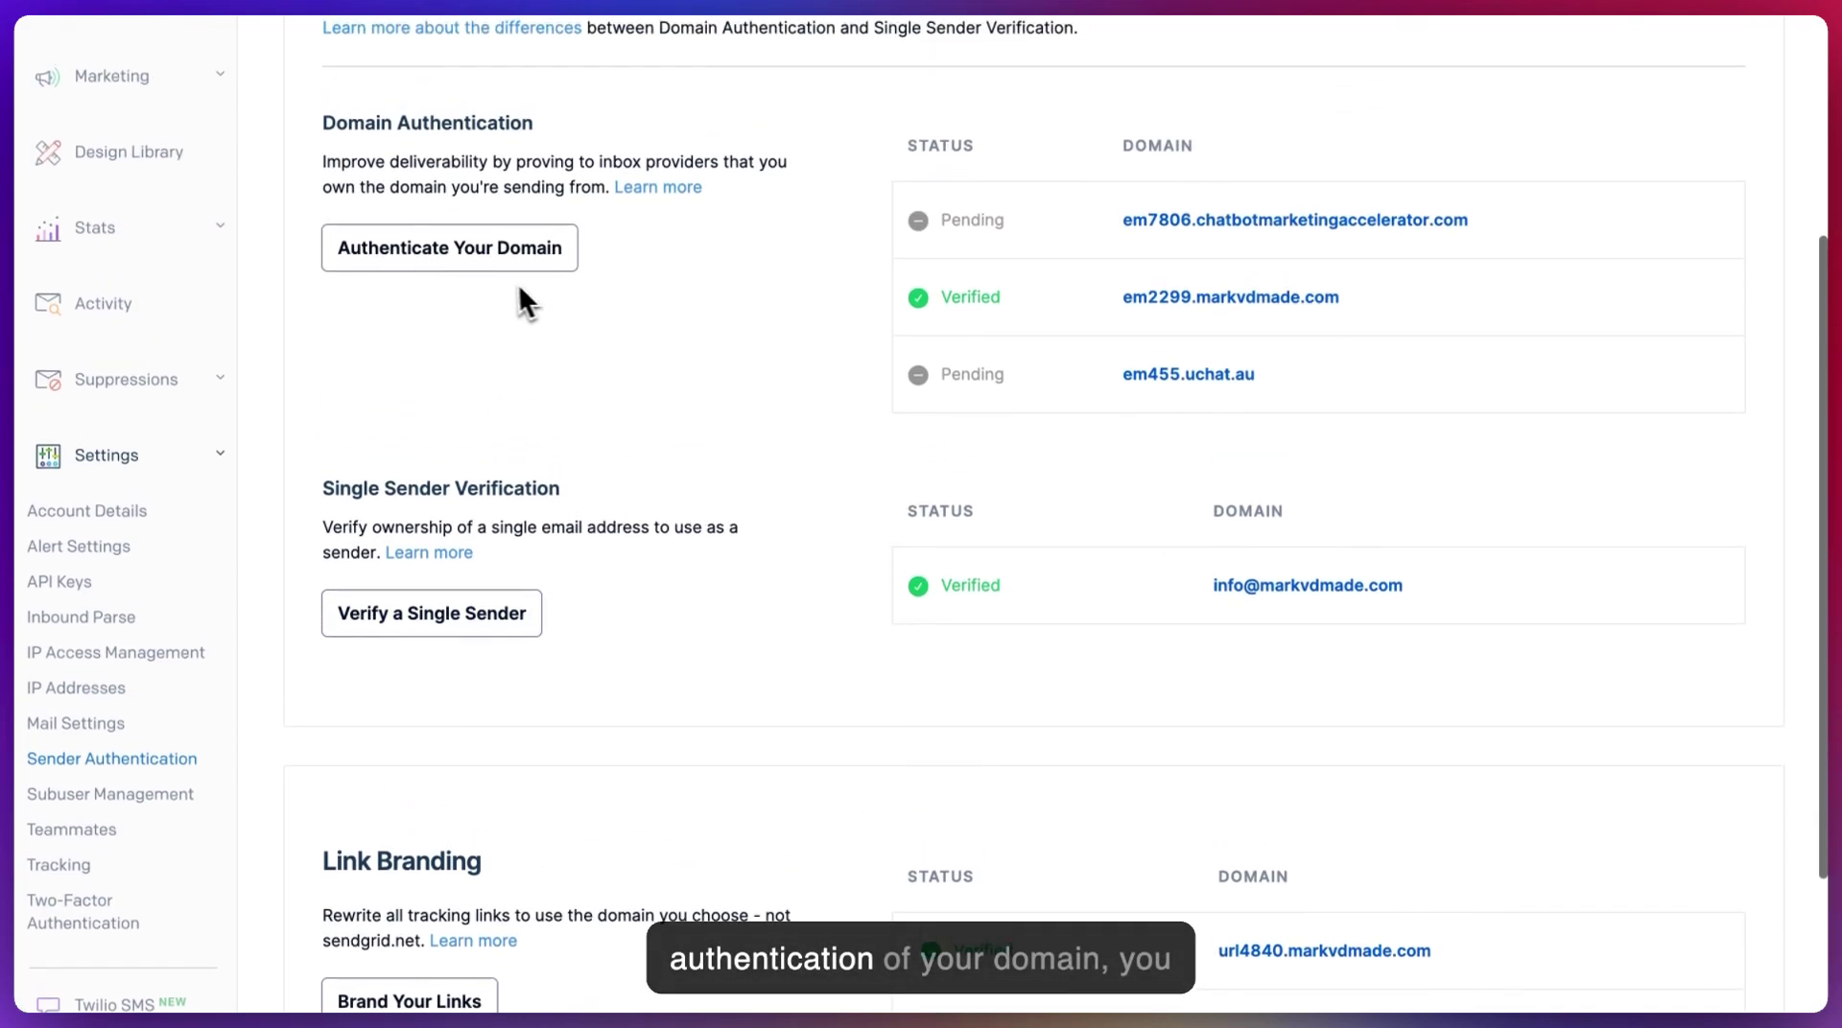
pyautogui.scroll(-3, 606, 338)
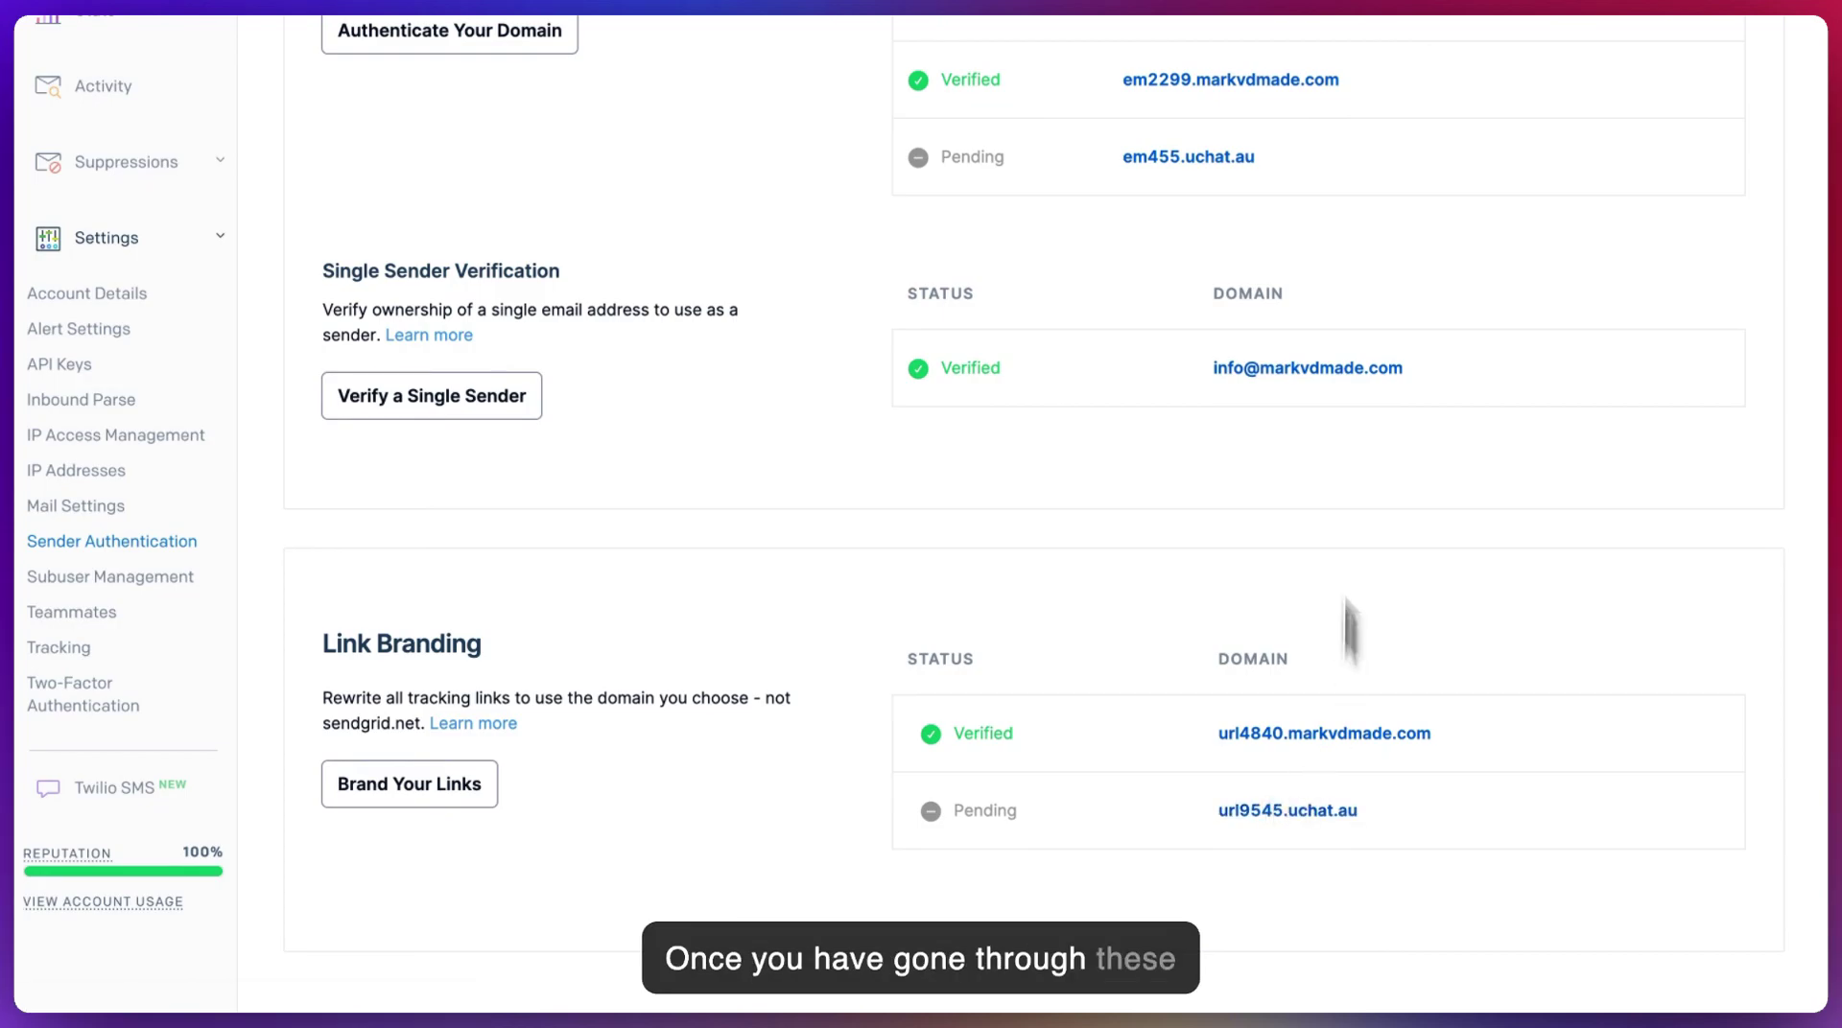
pyautogui.scroll(6, 892, 480)
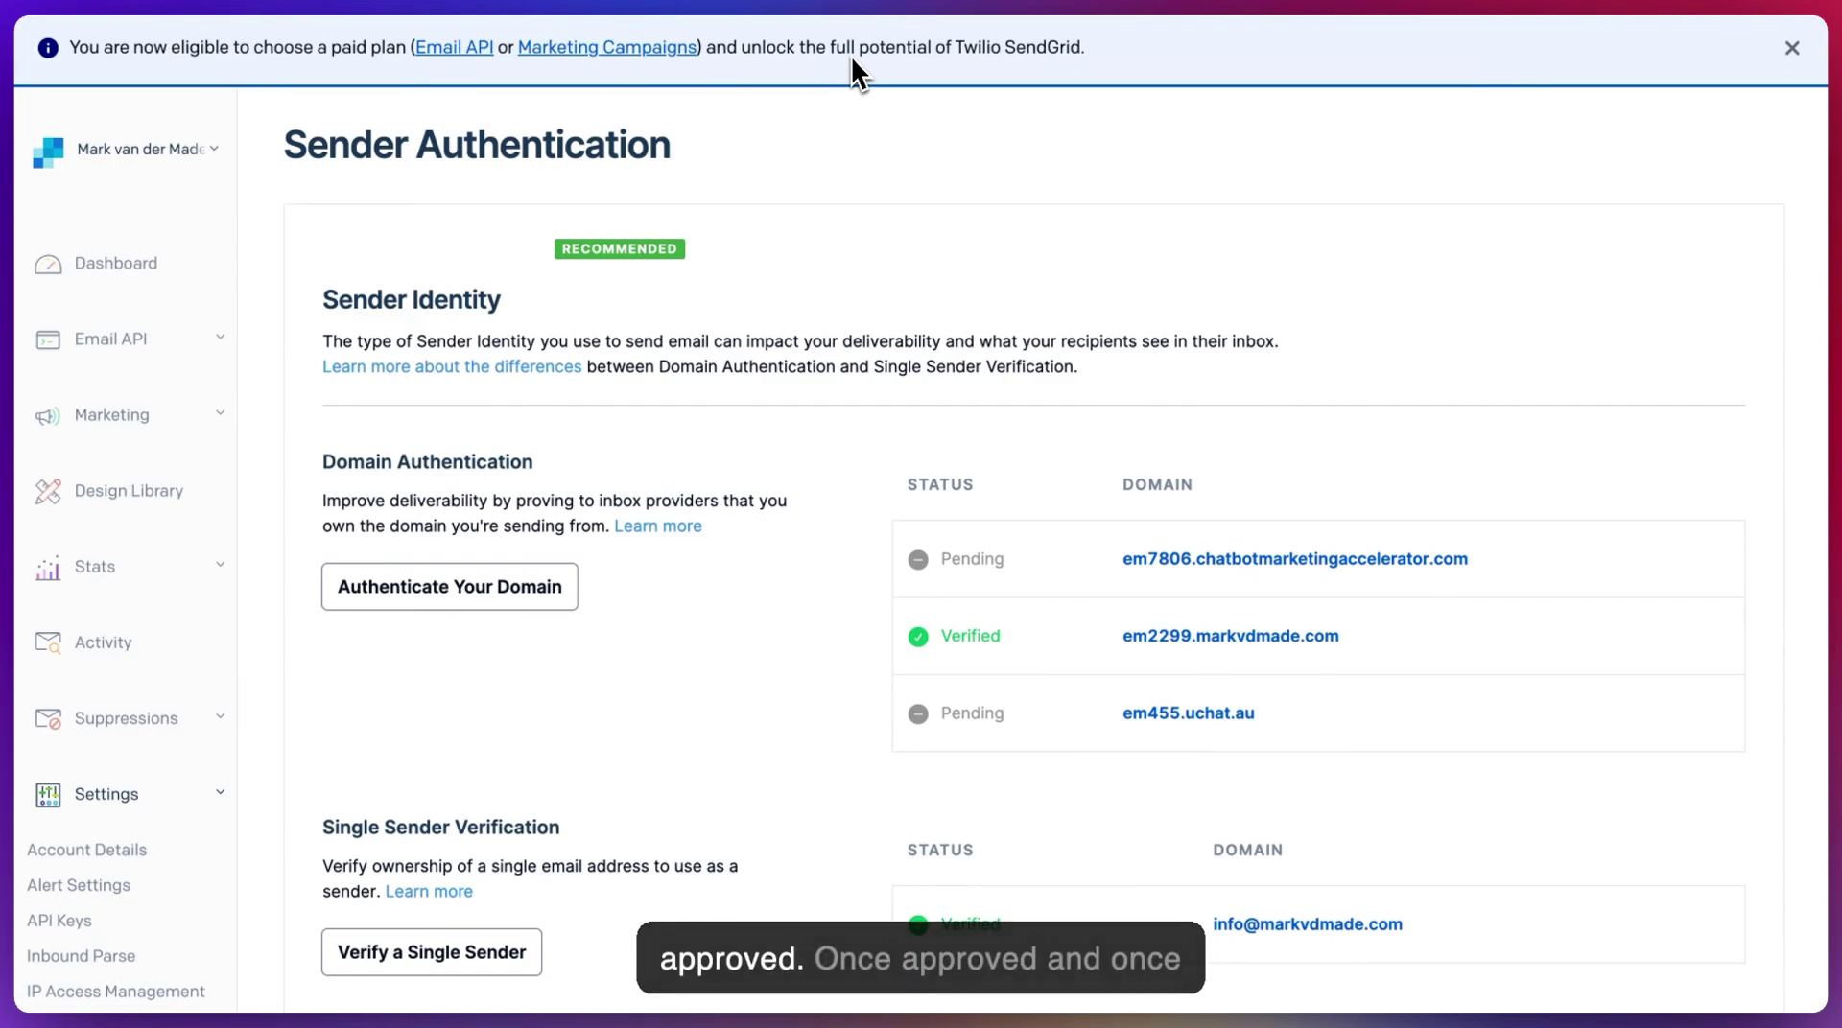
pyautogui.scroll(-4, 850, 58)
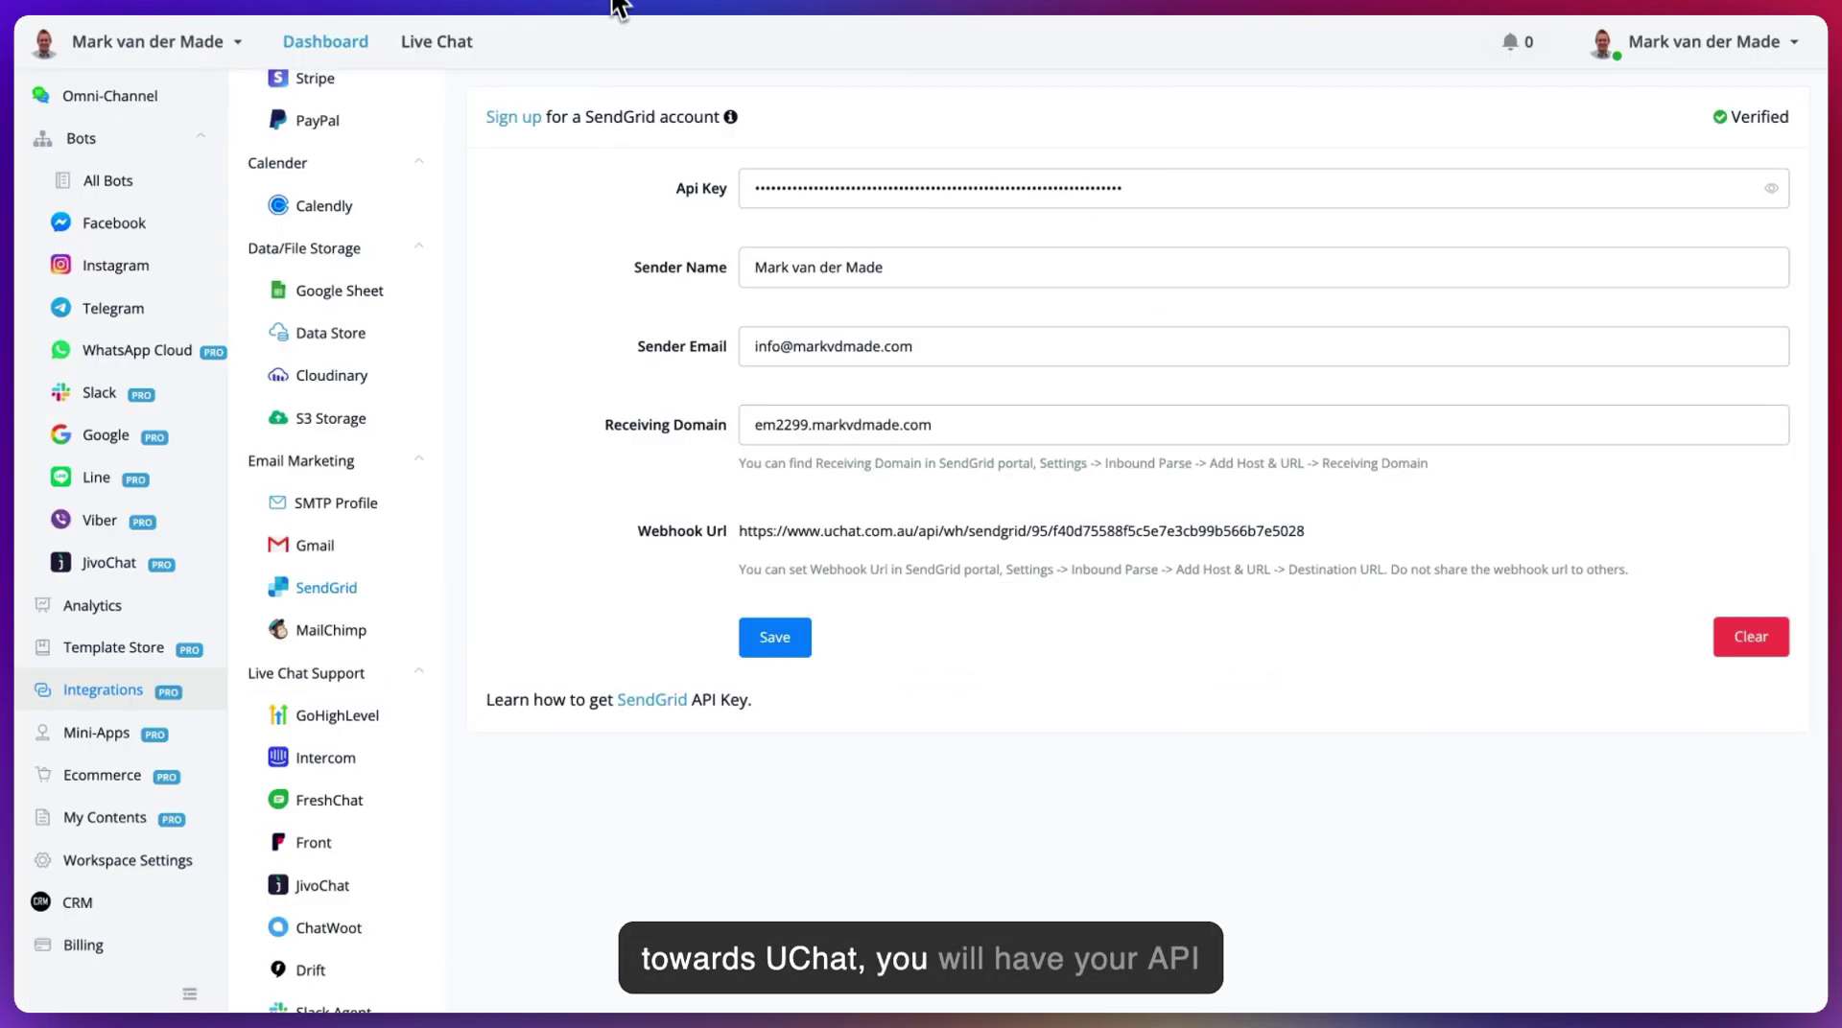
pyautogui.click(752, 187)
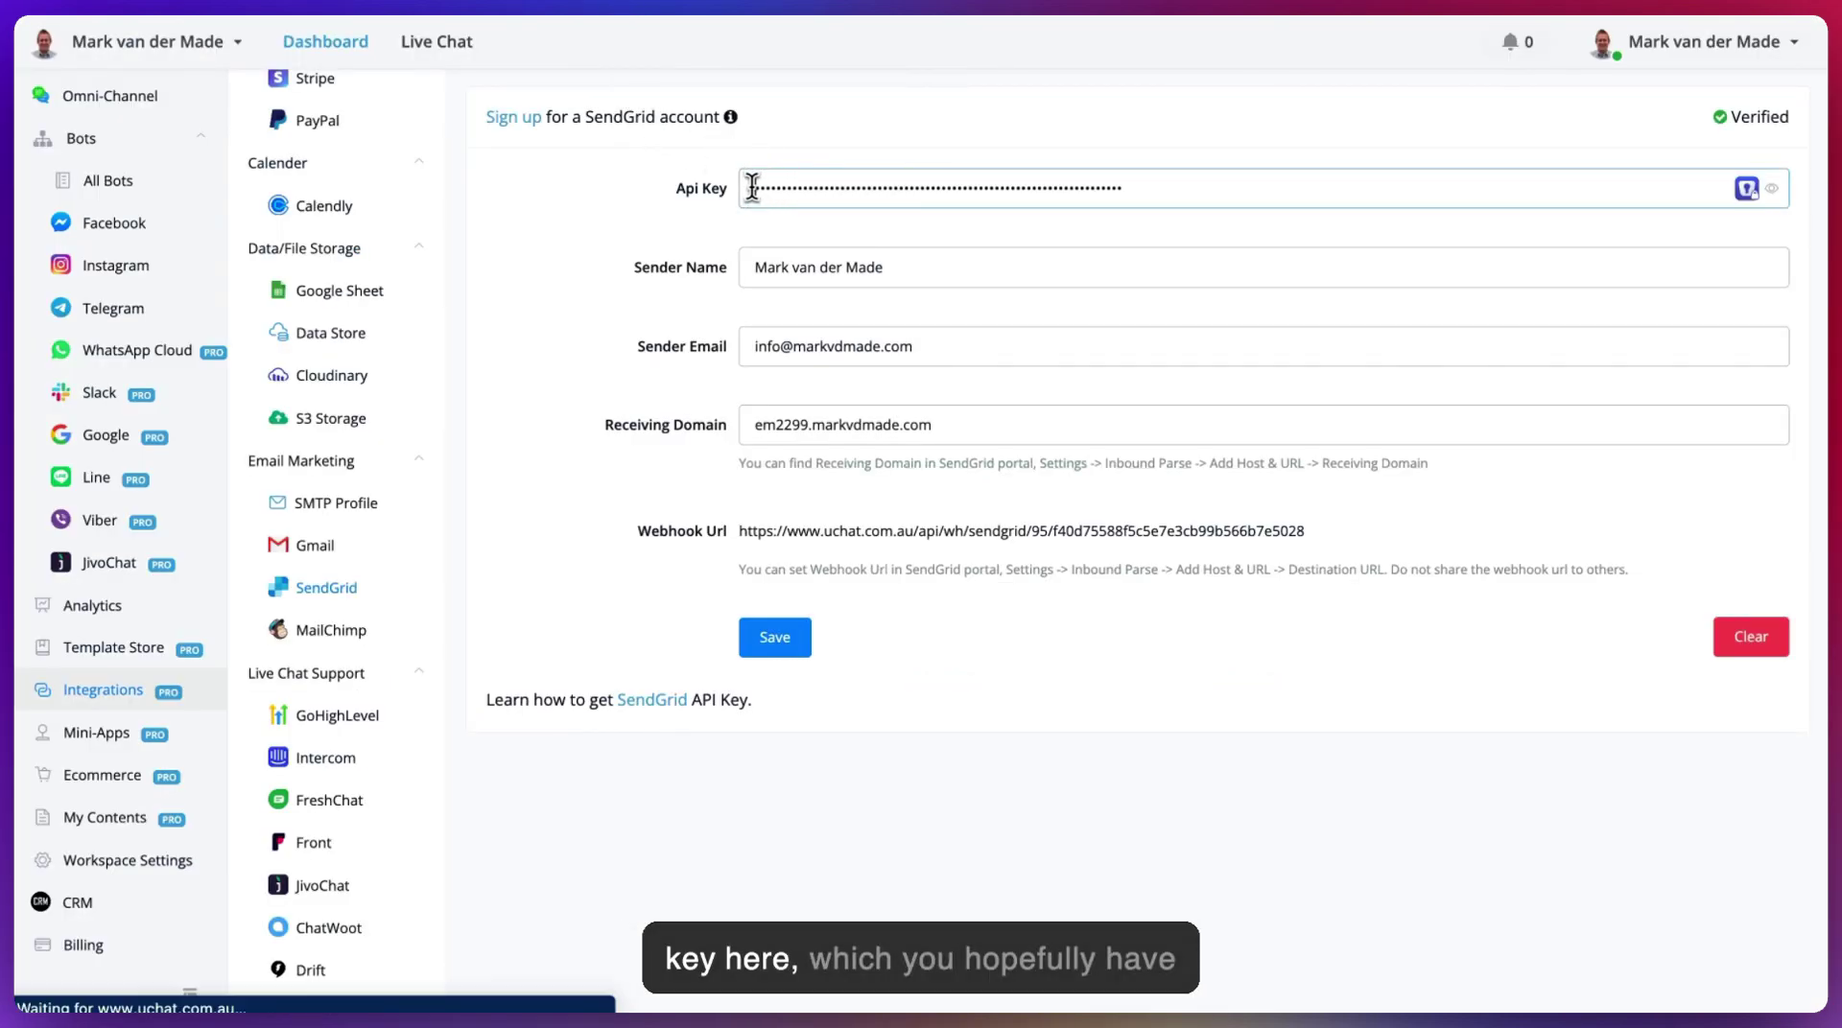
pyautogui.moveTo(752, 187); pyautogui.dragTo(1168, 192)
pyautogui.click(1170, 193)
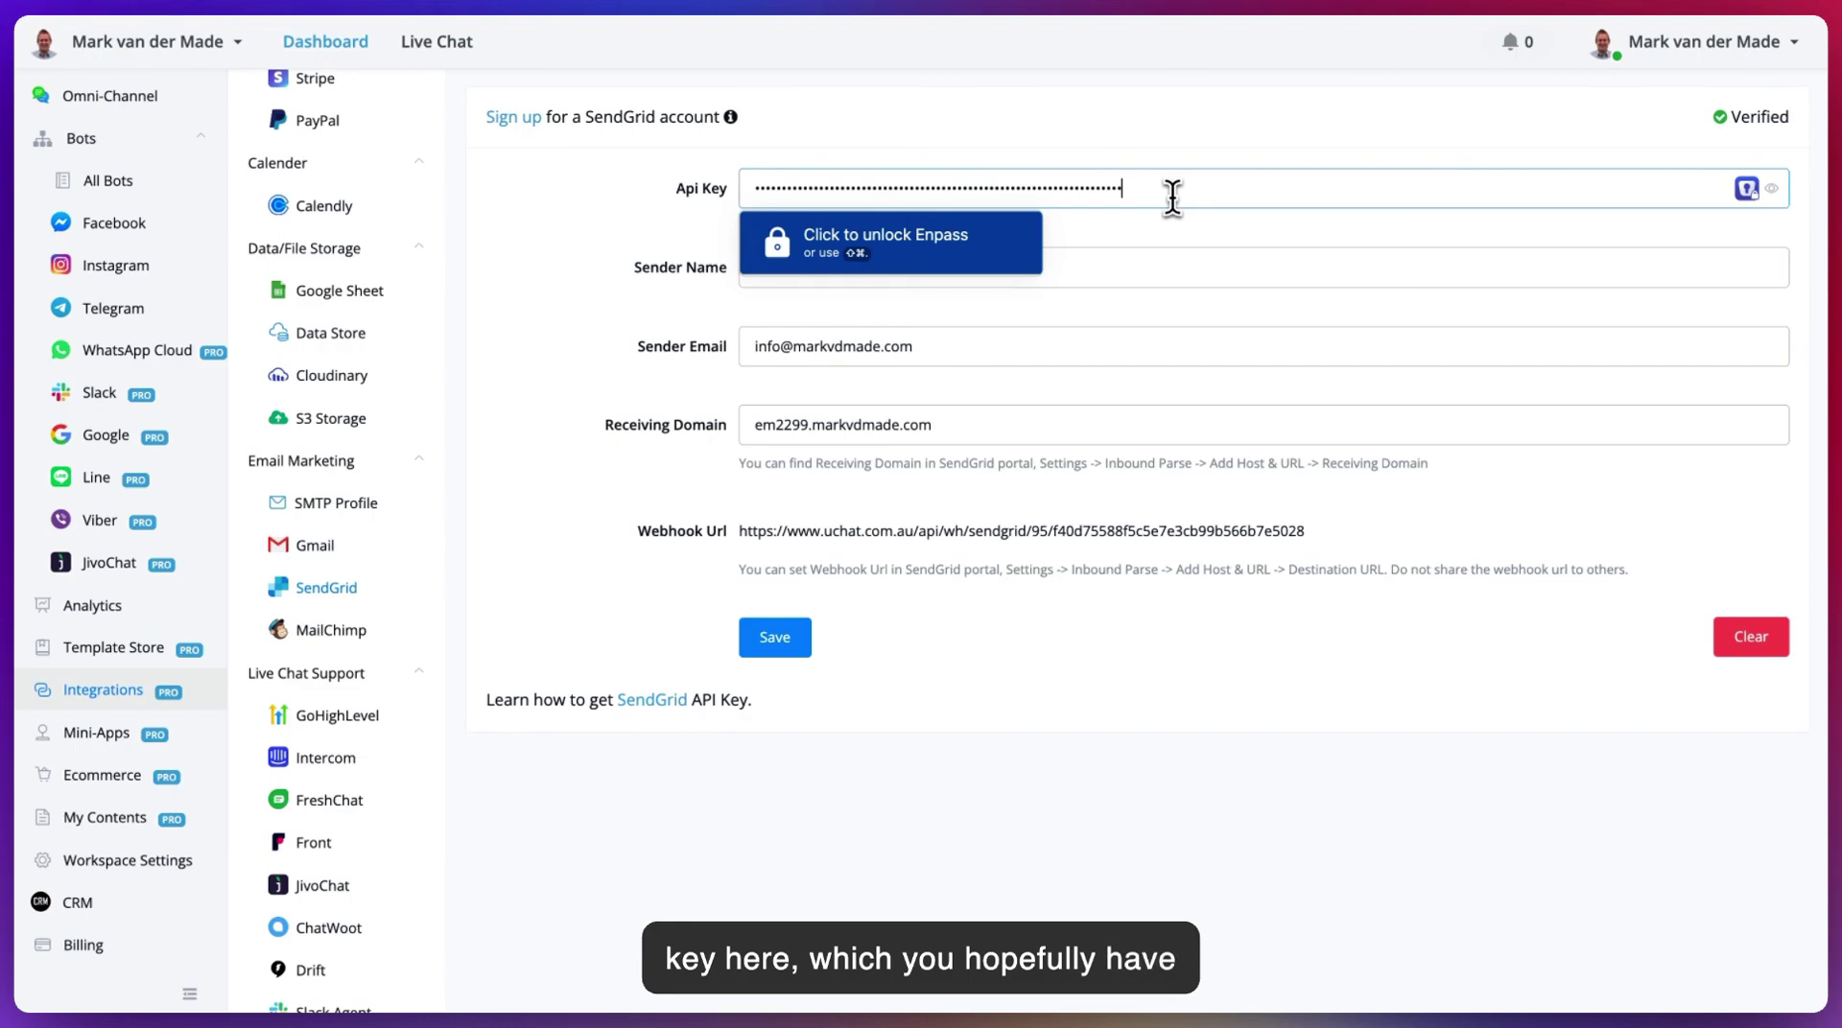
pyautogui.click(1139, 160)
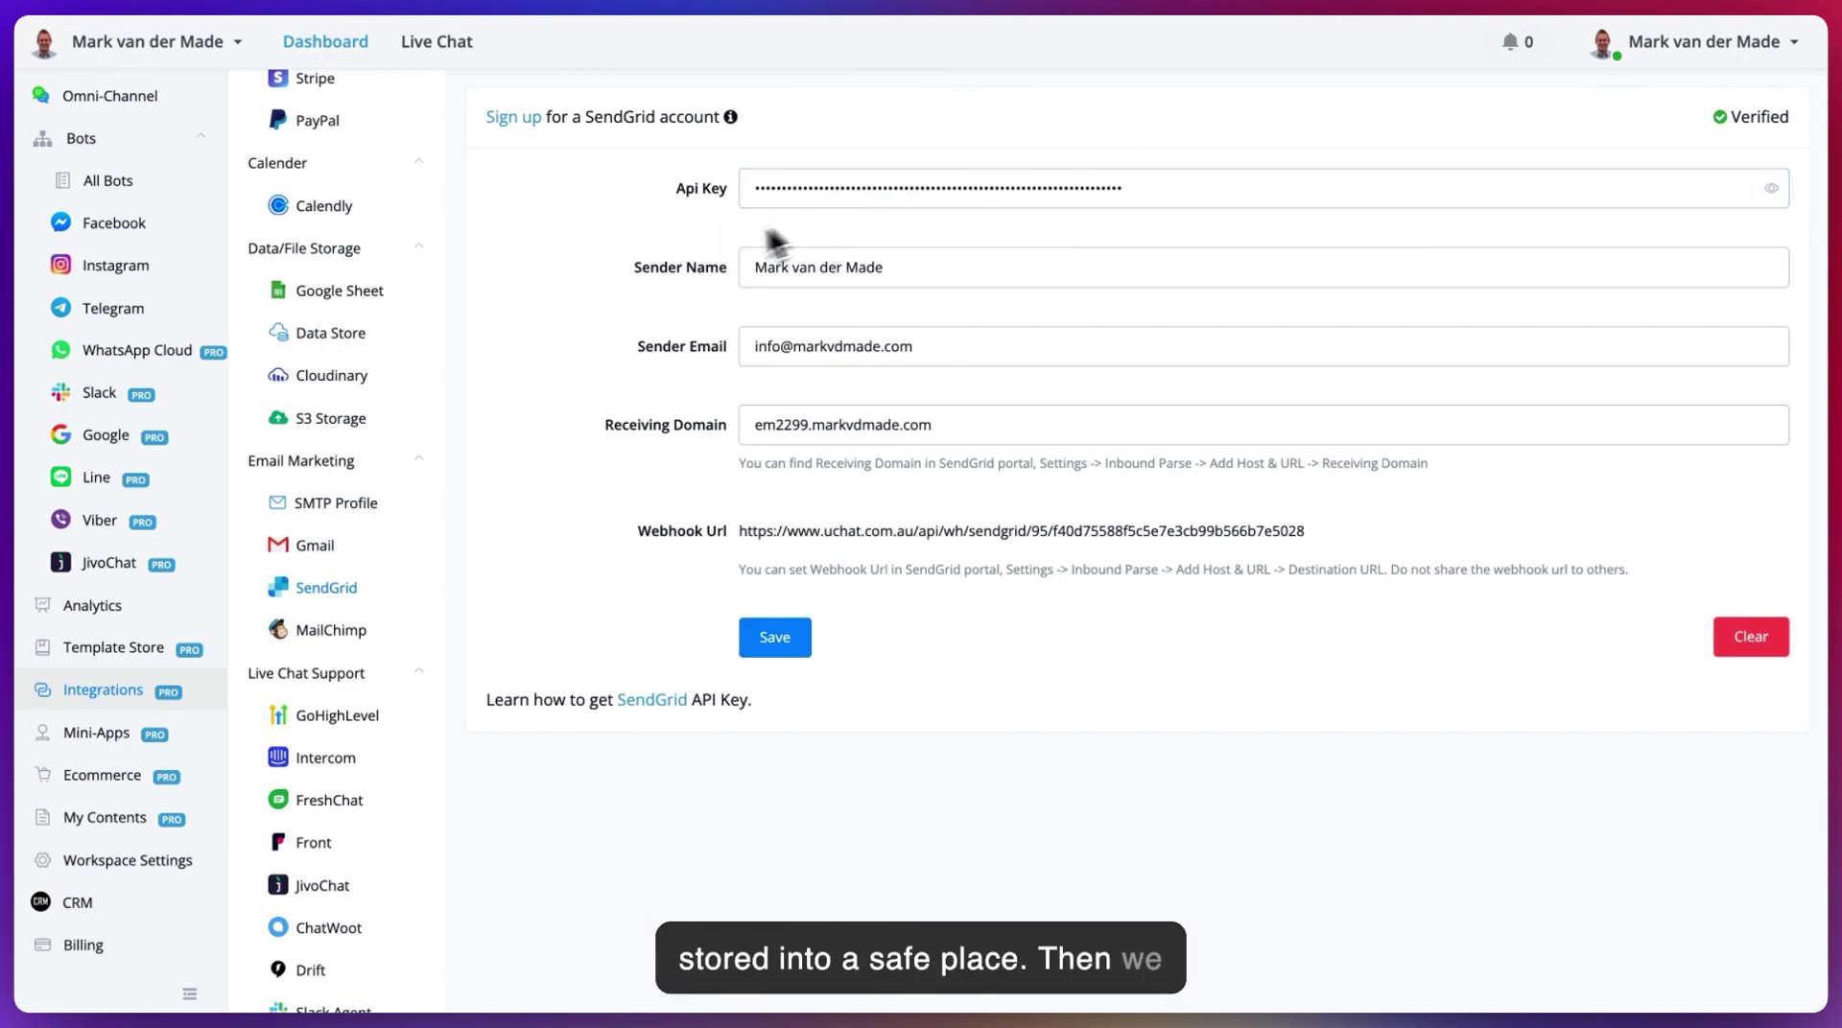
pyautogui.click(1110, 12)
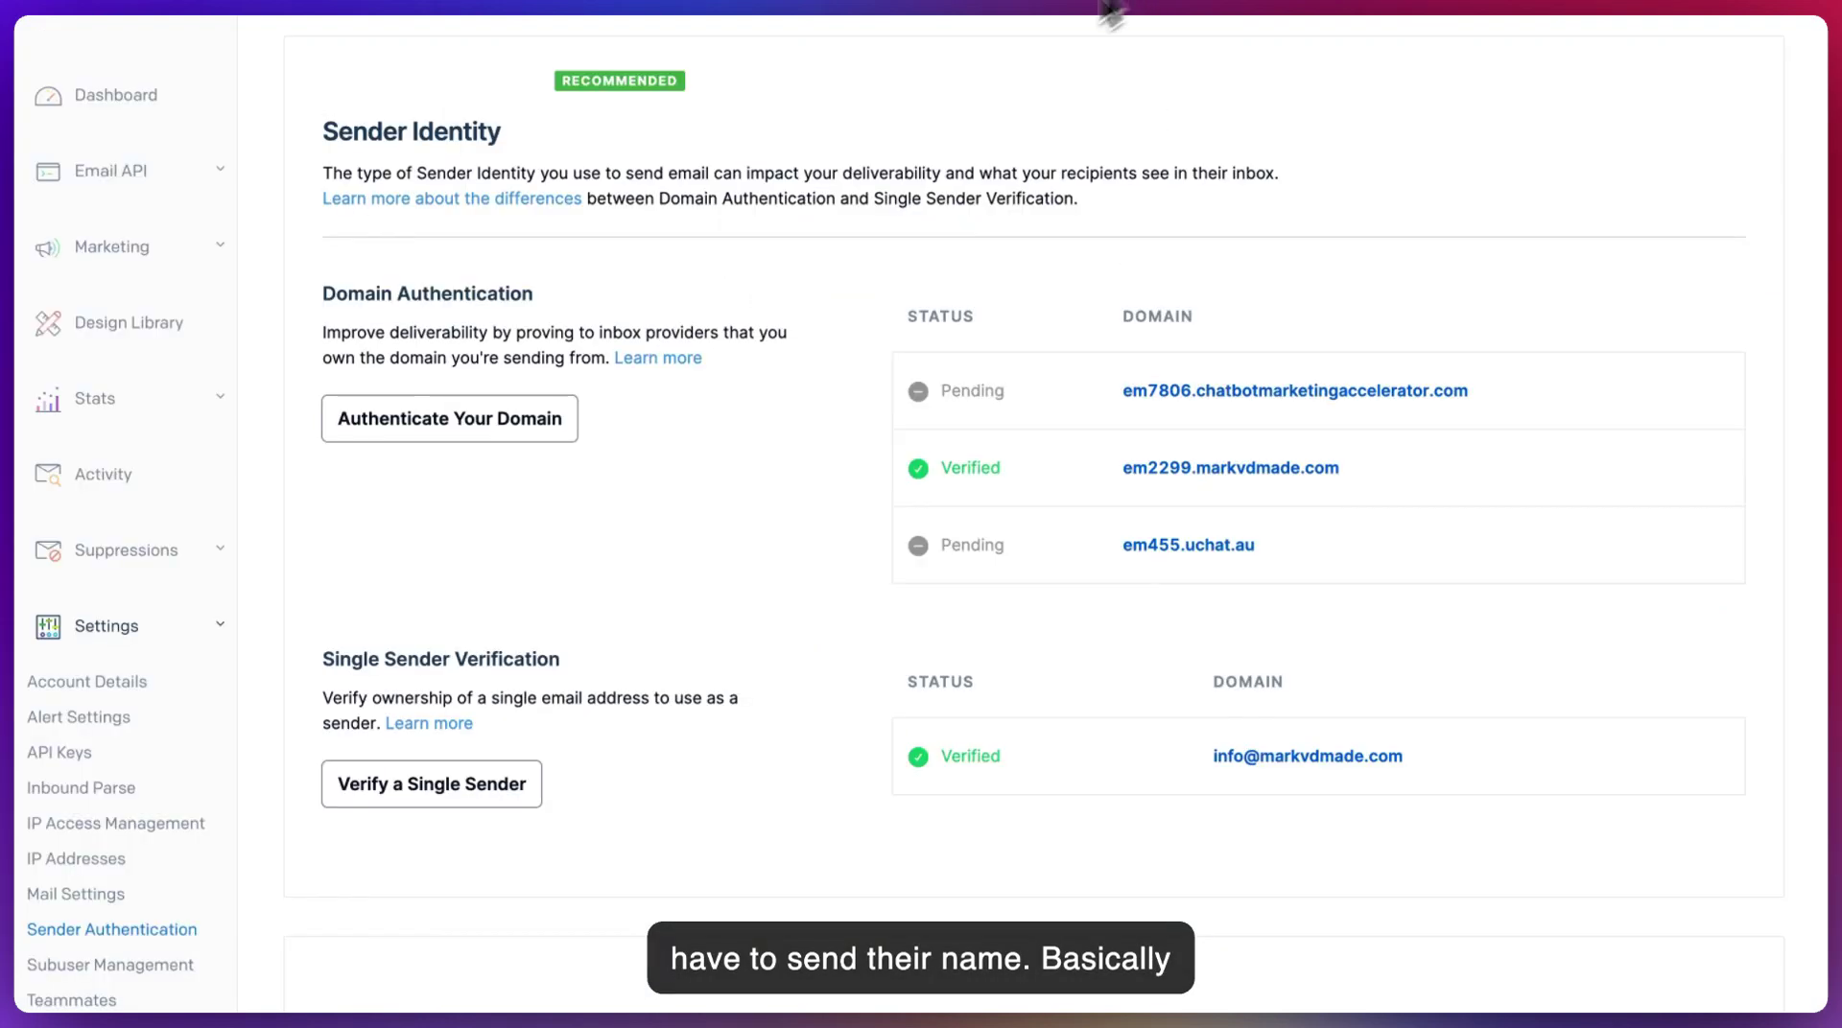
pyautogui.scroll(-4, 774, 411)
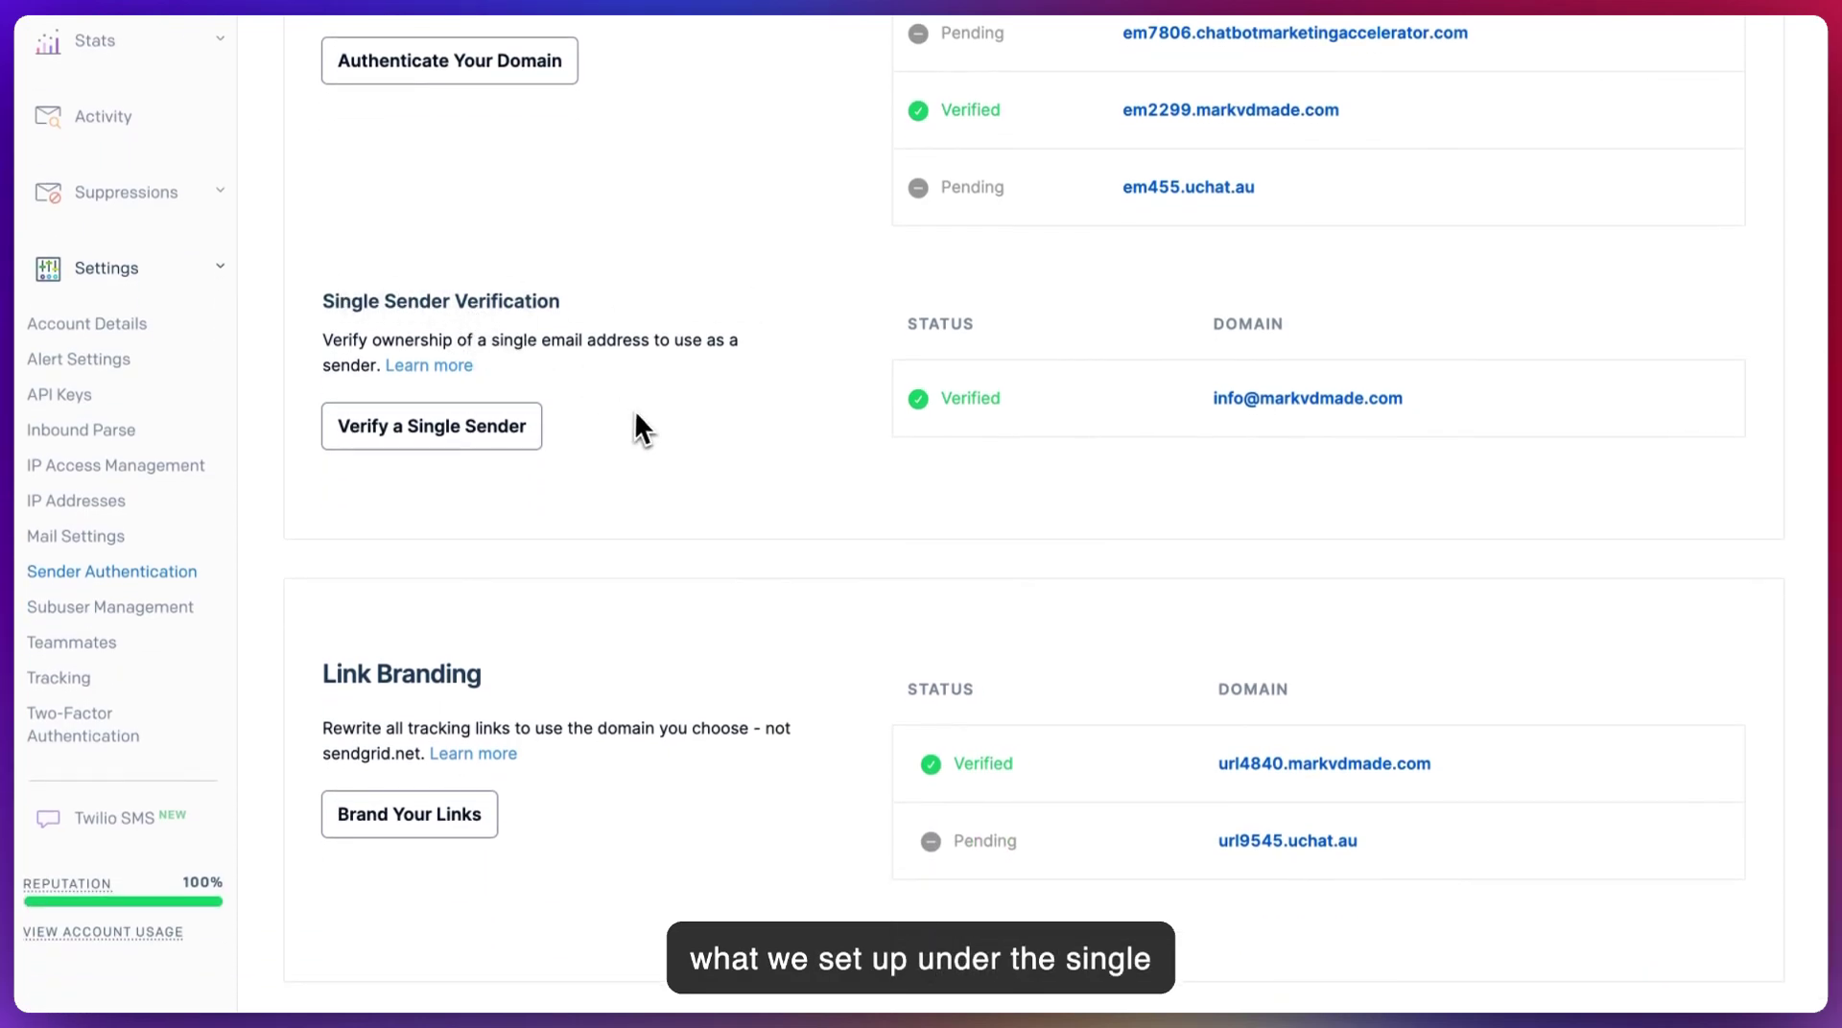
pyautogui.hotkey('ctrl', 'shift', 'Tab')
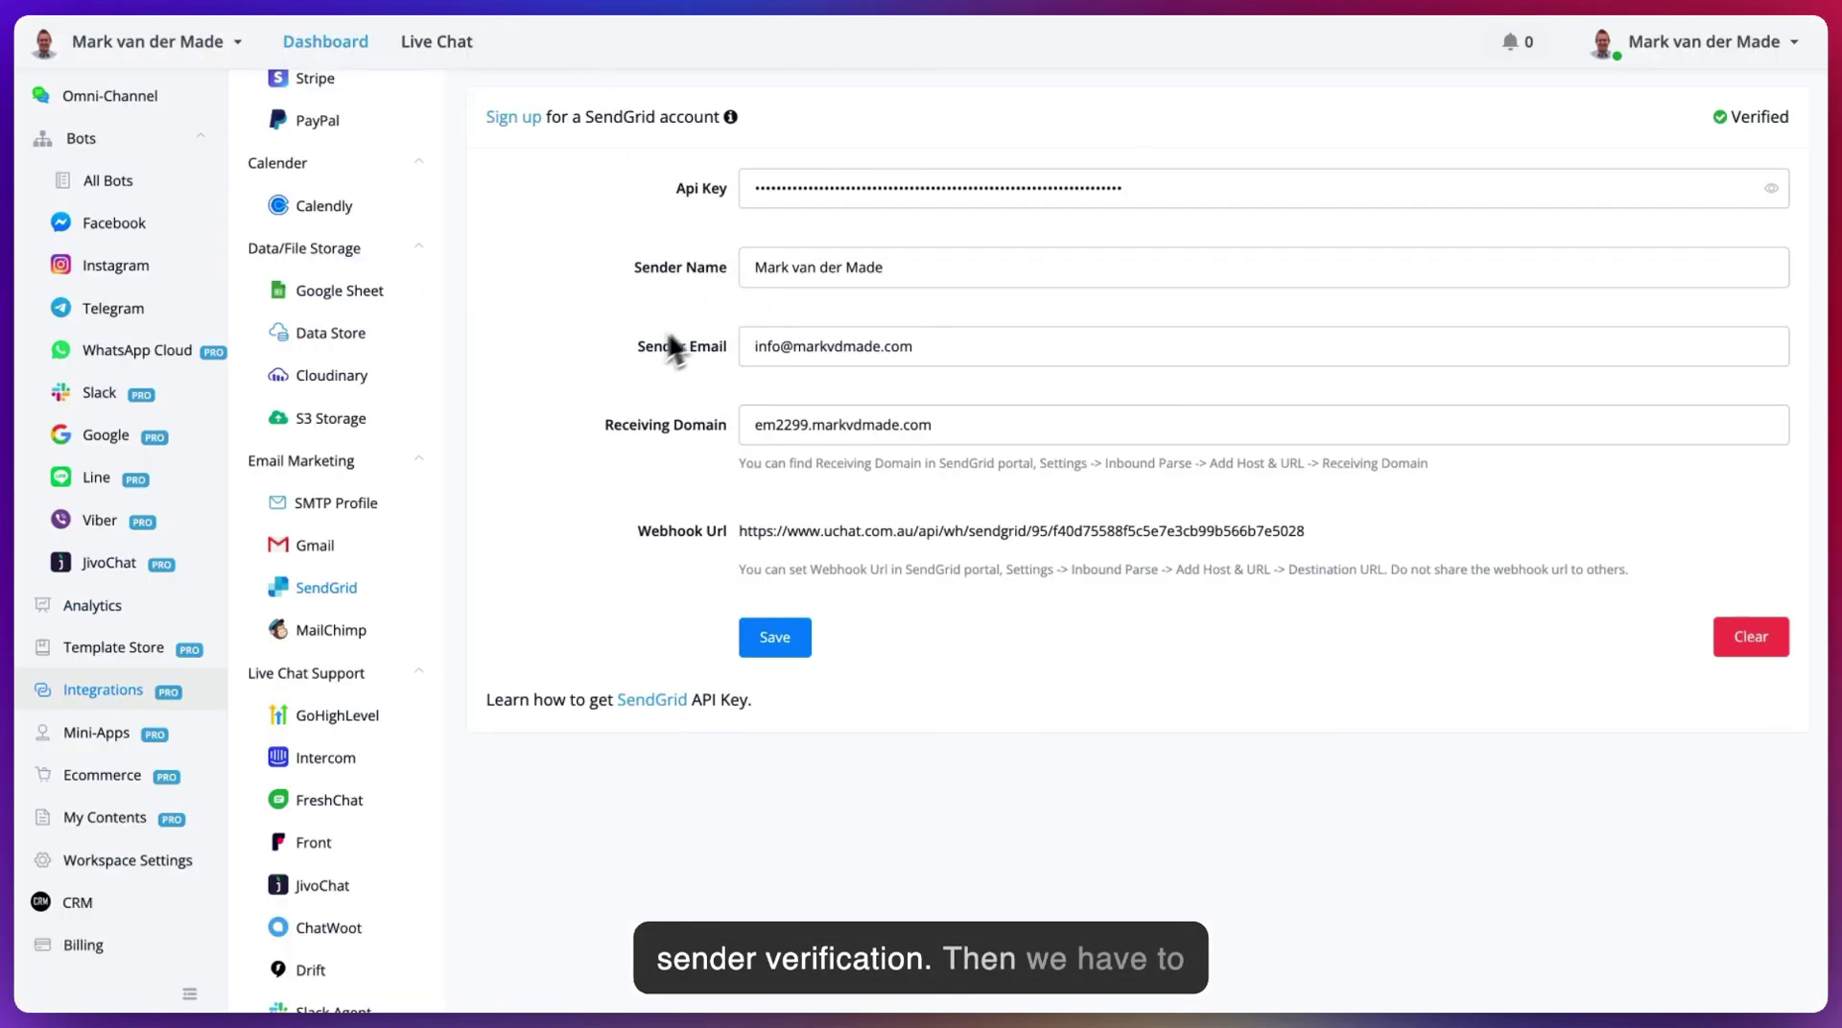
pyautogui.moveTo(1029, 366); pyautogui.dragTo(758, 347)
pyautogui.hotkey('ctrl', 'Tab')
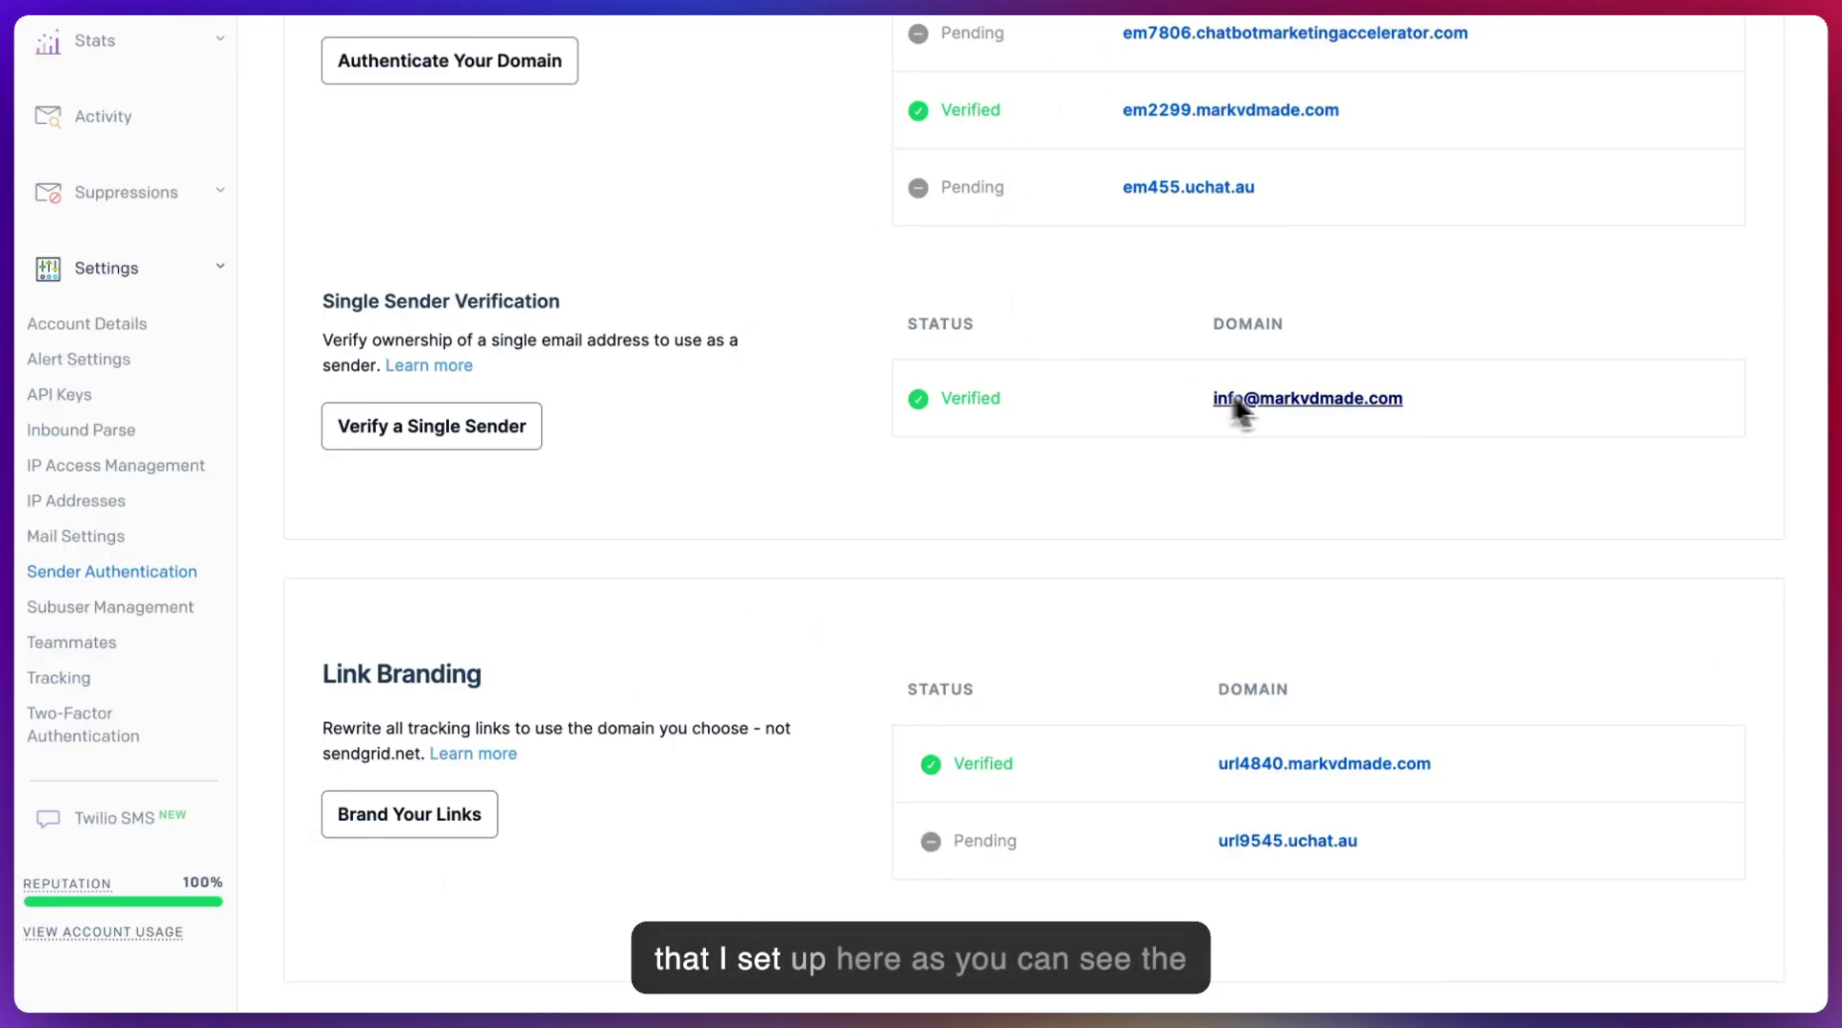
pyautogui.hotkey('ctrl', 'shift', 'Tab')
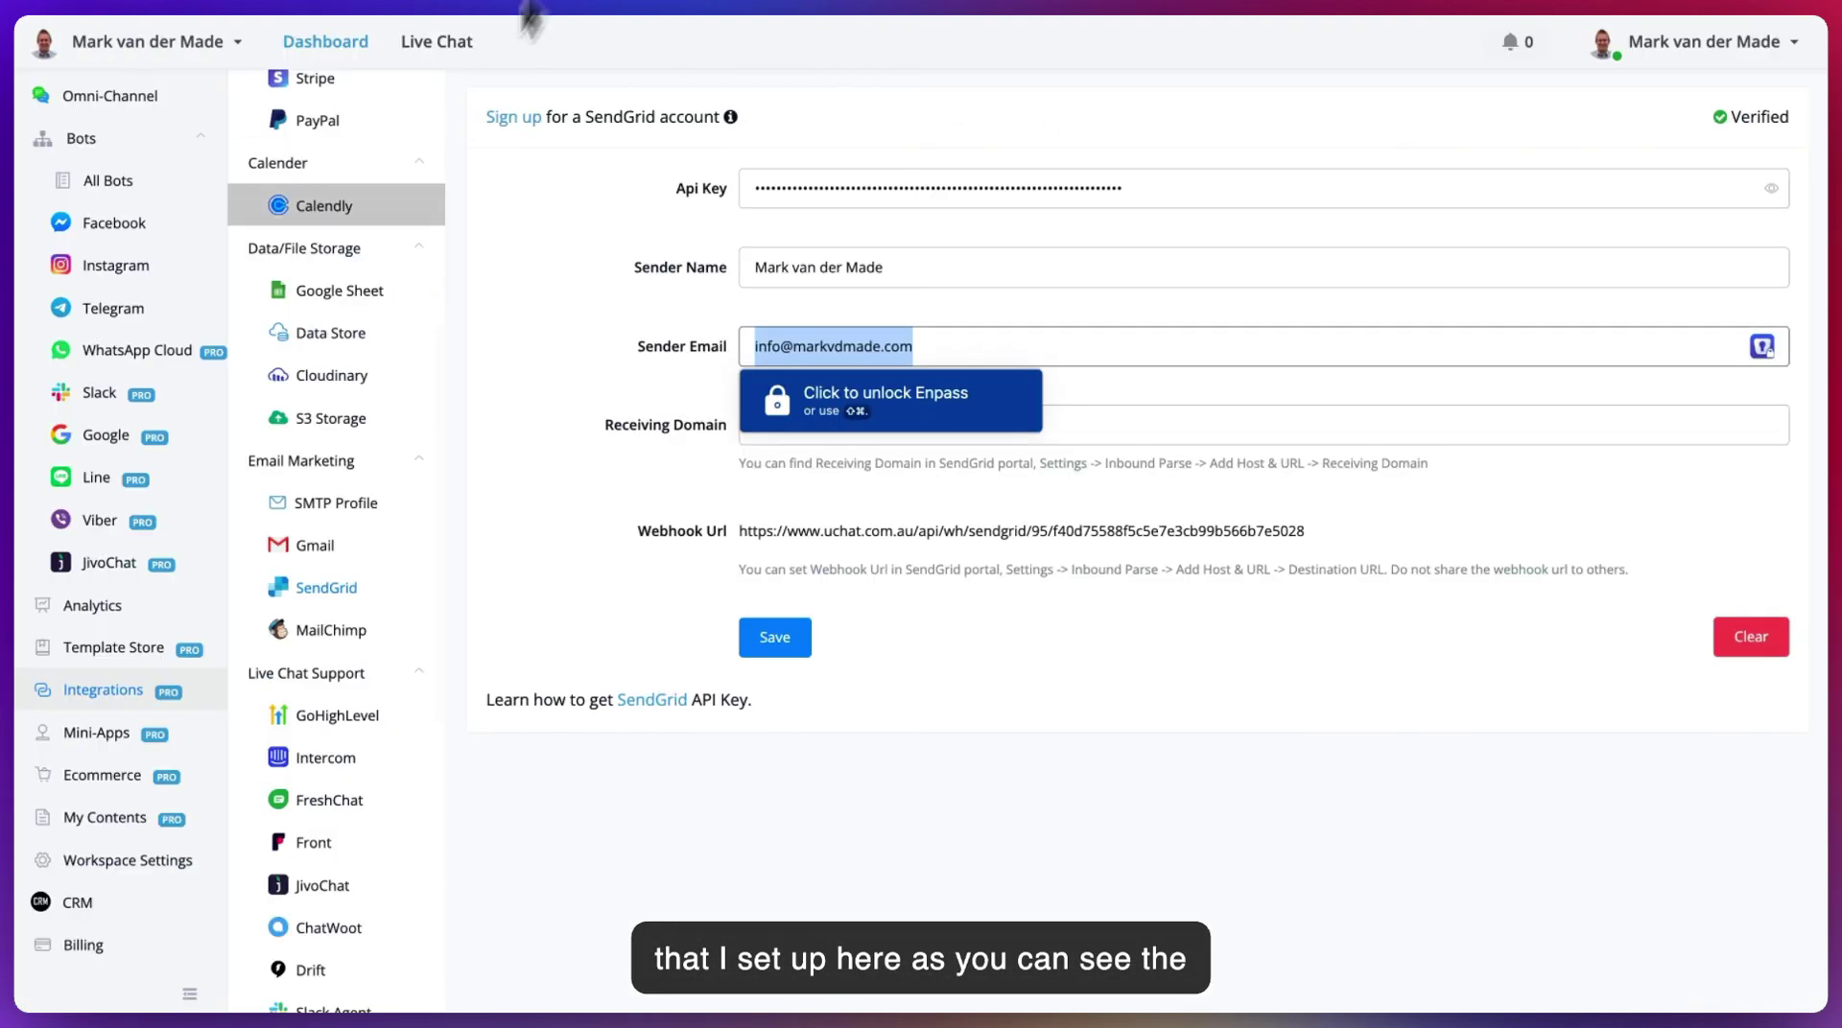
pyautogui.click(534, 349)
pyautogui.moveTo(754, 425); pyautogui.dragTo(988, 425)
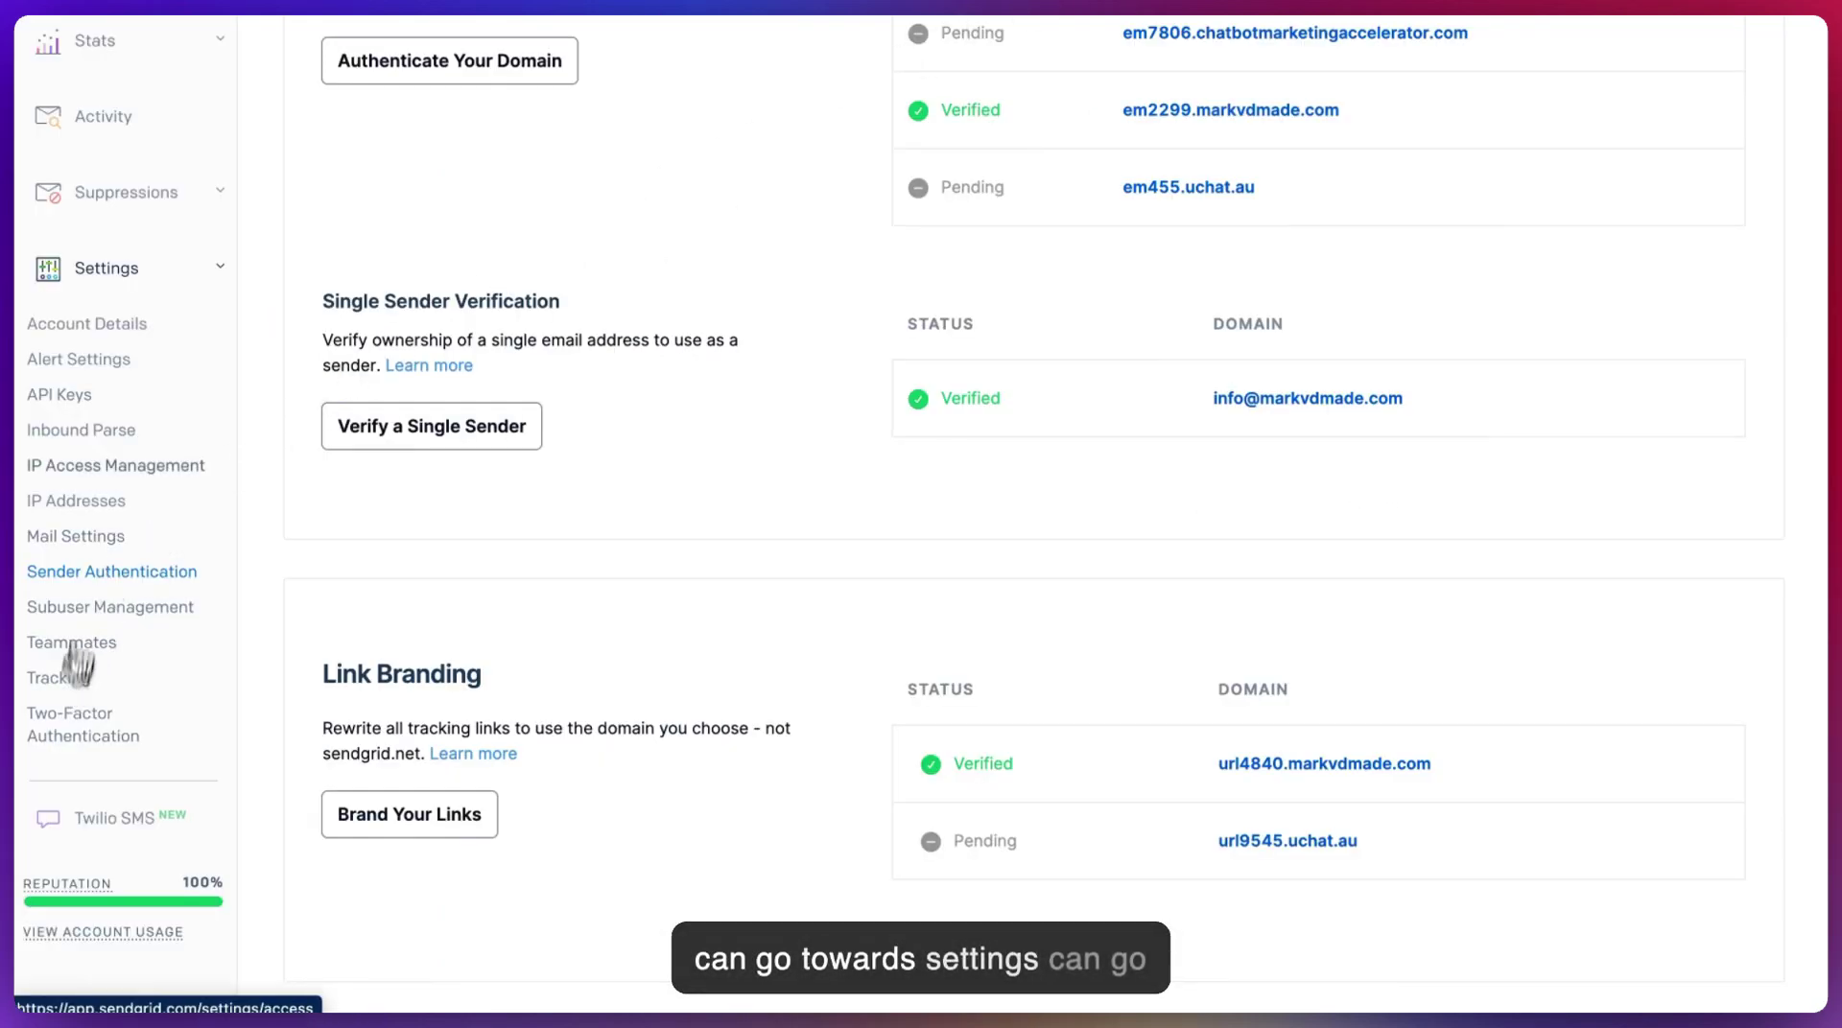
# - Edit the em2299.markvdmade.com Inbound Parse host to compare its domain and UChat webhook URL
pyautogui.click(84, 432)
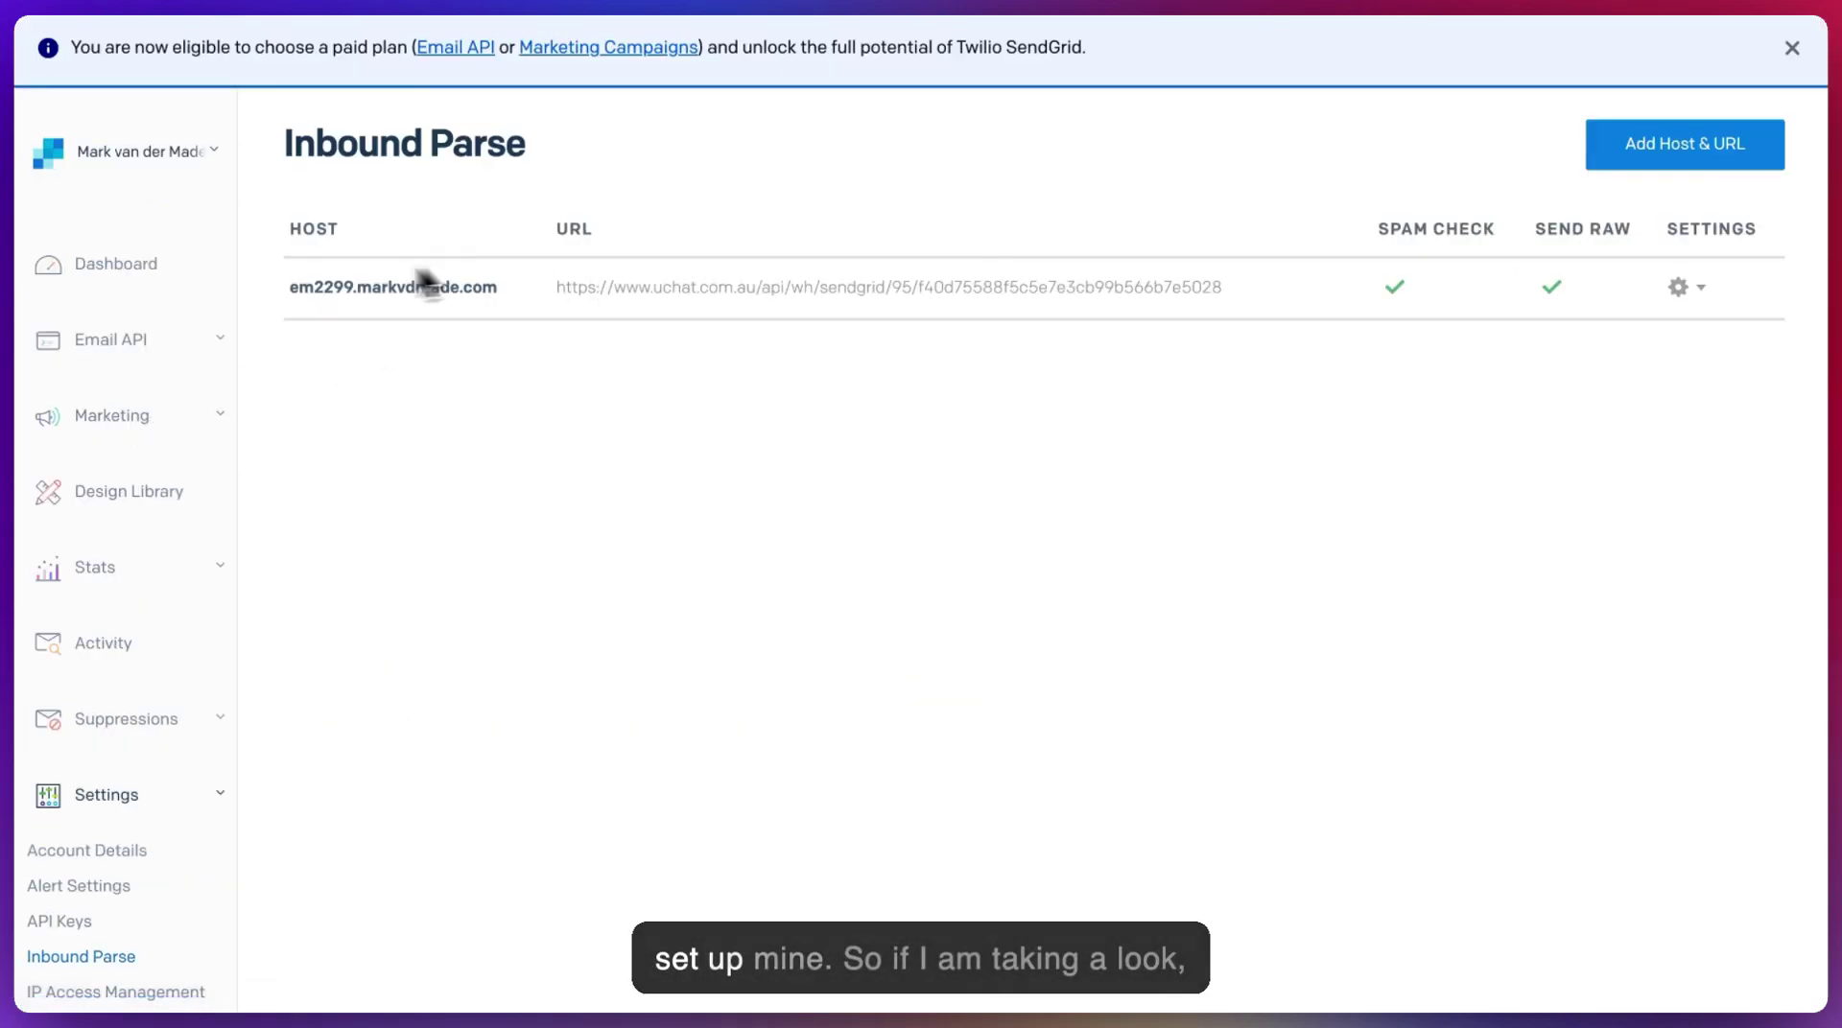
pyautogui.click(1674, 293)
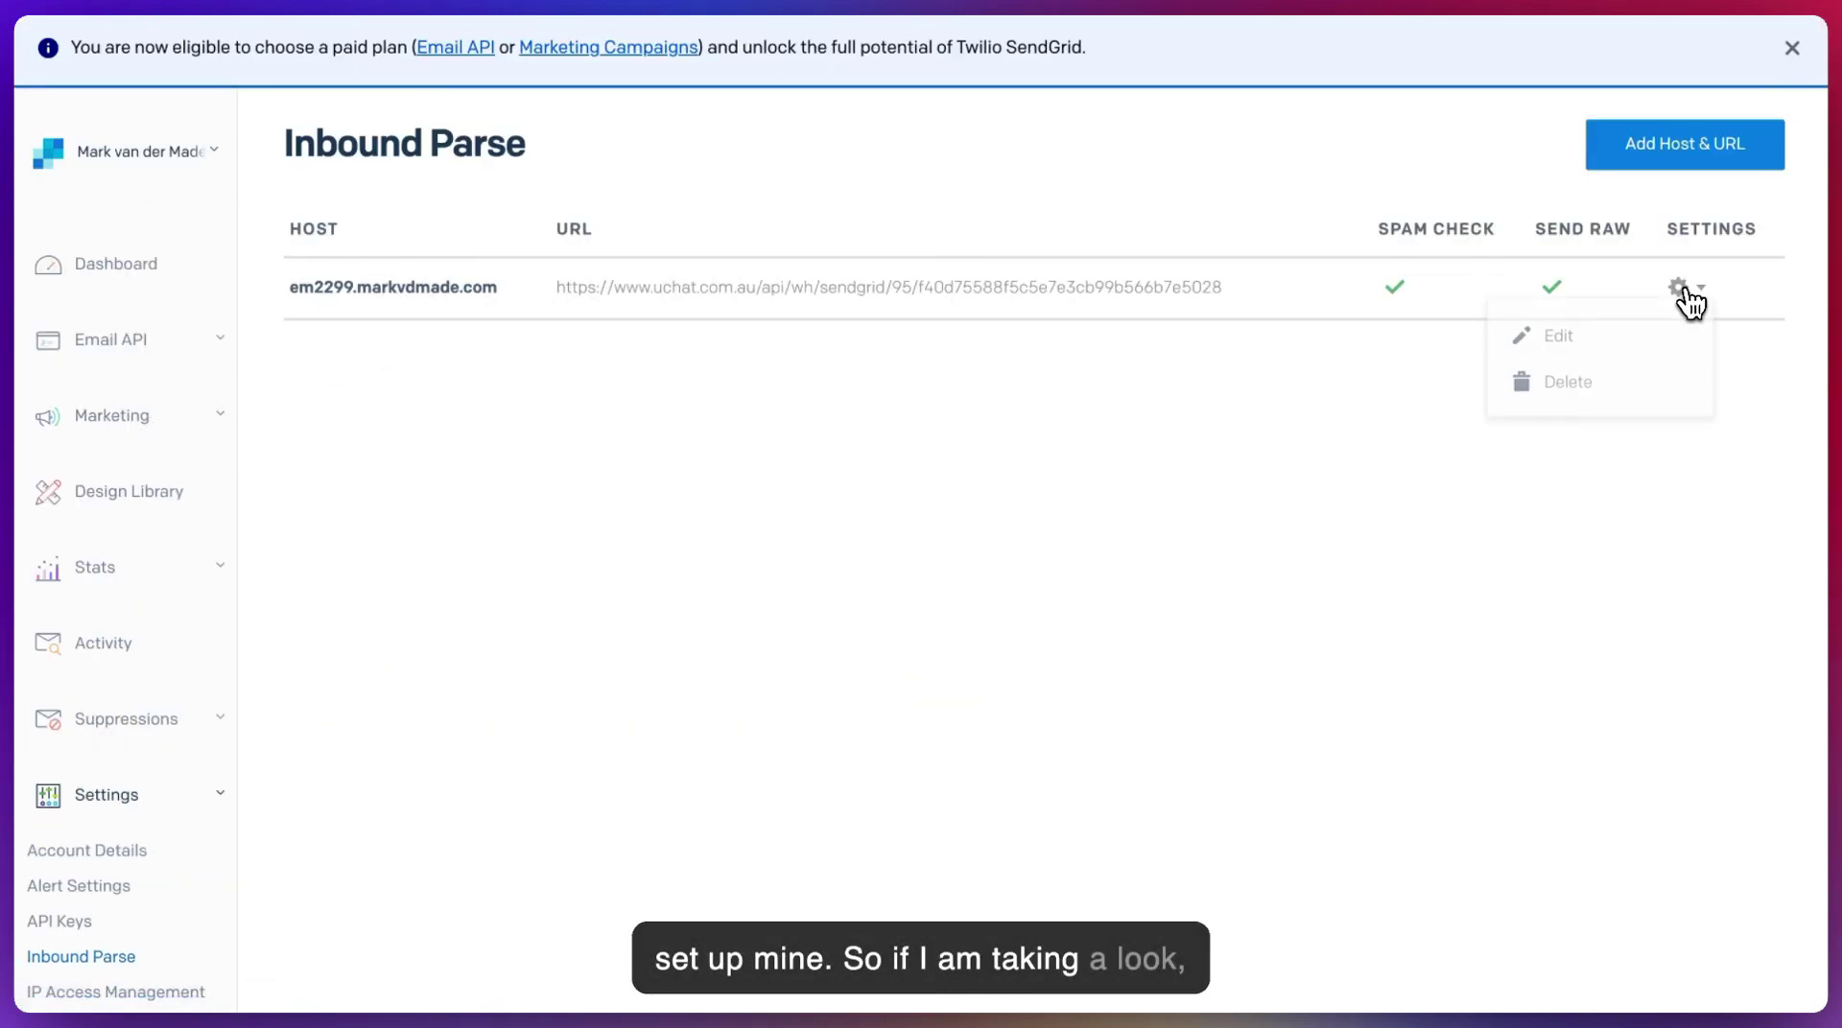
pyautogui.click(1640, 336)
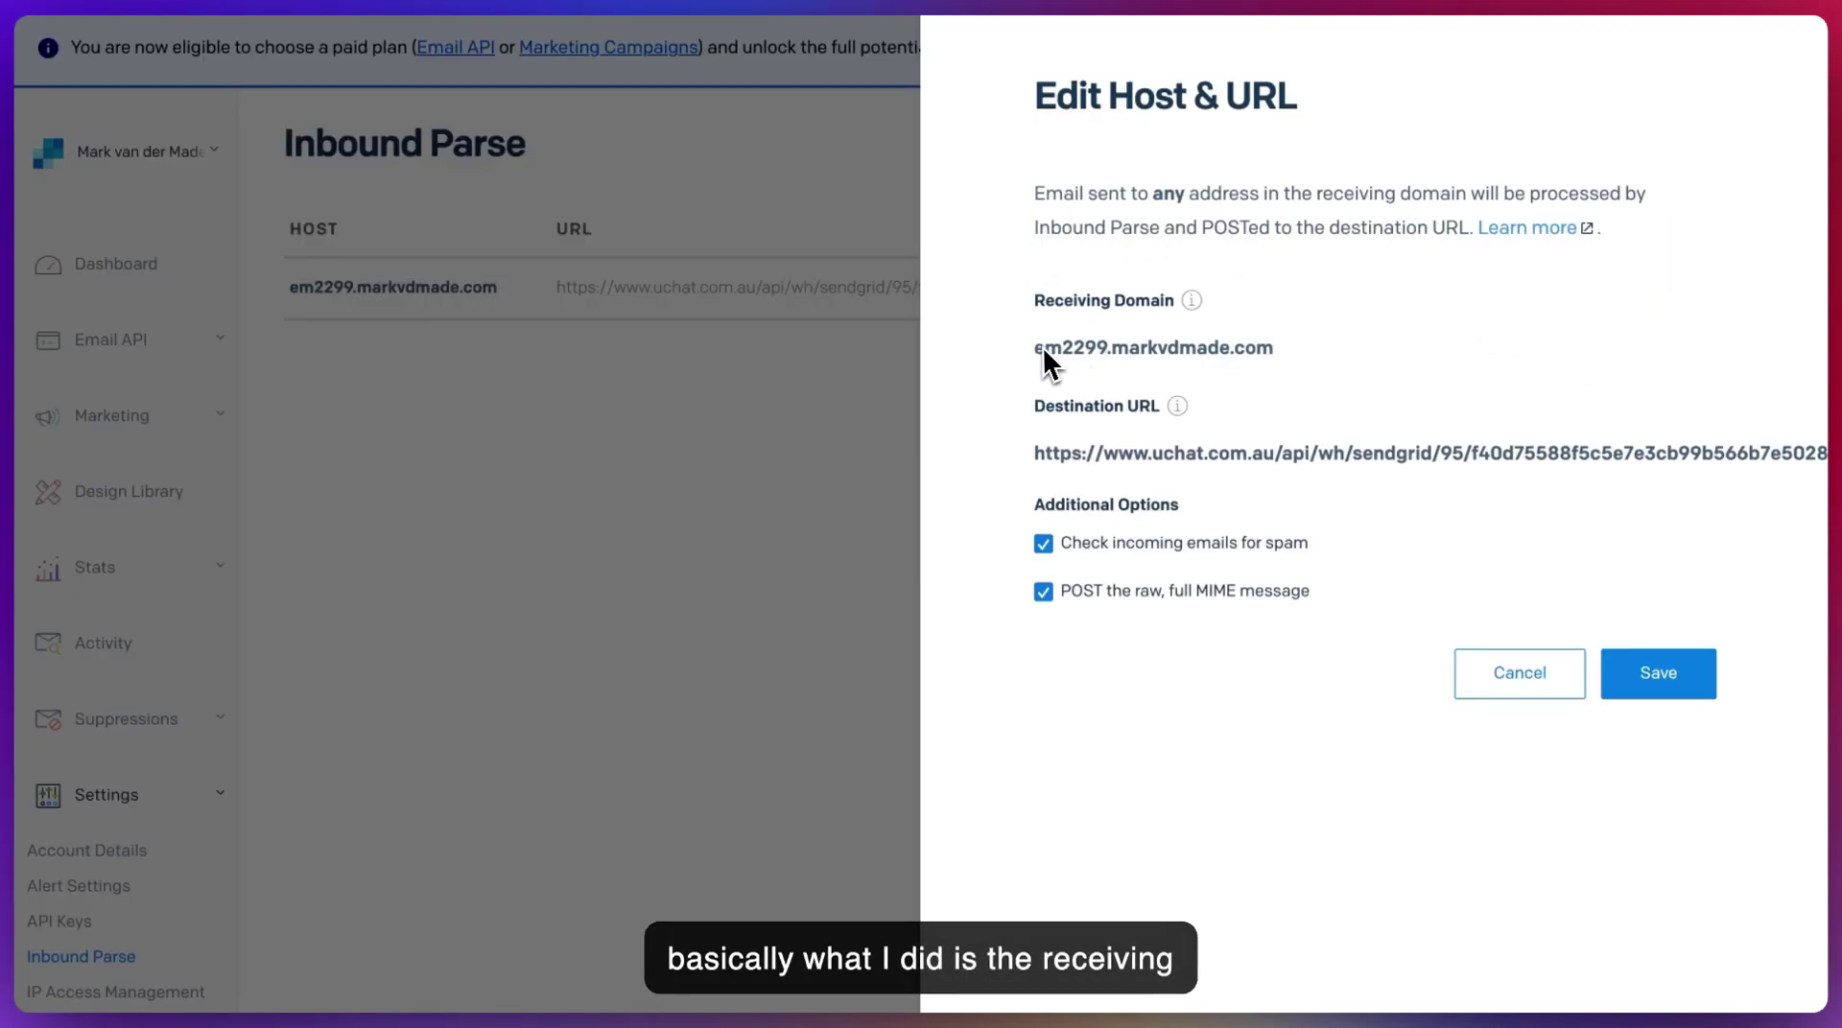
pyautogui.moveTo(1044, 351); pyautogui.dragTo(1309, 355)
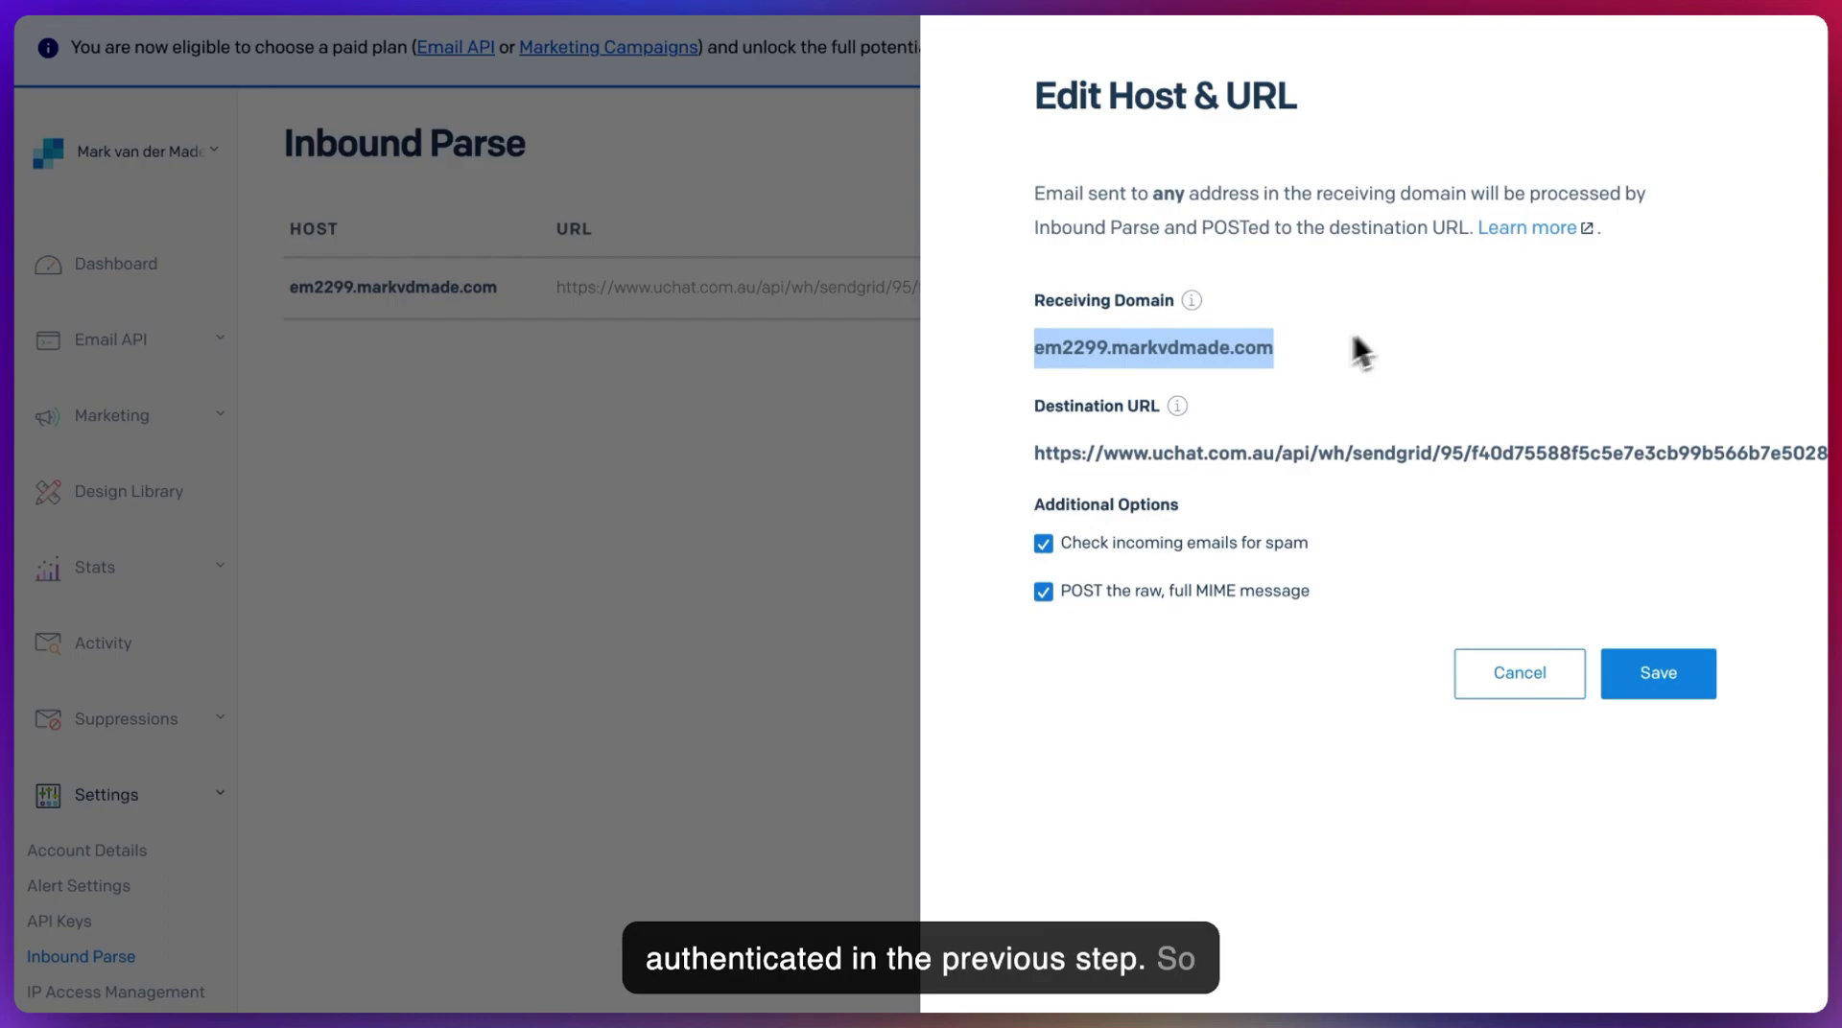
pyautogui.click(1103, 348)
pyautogui.moveTo(1107, 347); pyautogui.dragTo(1298, 353)
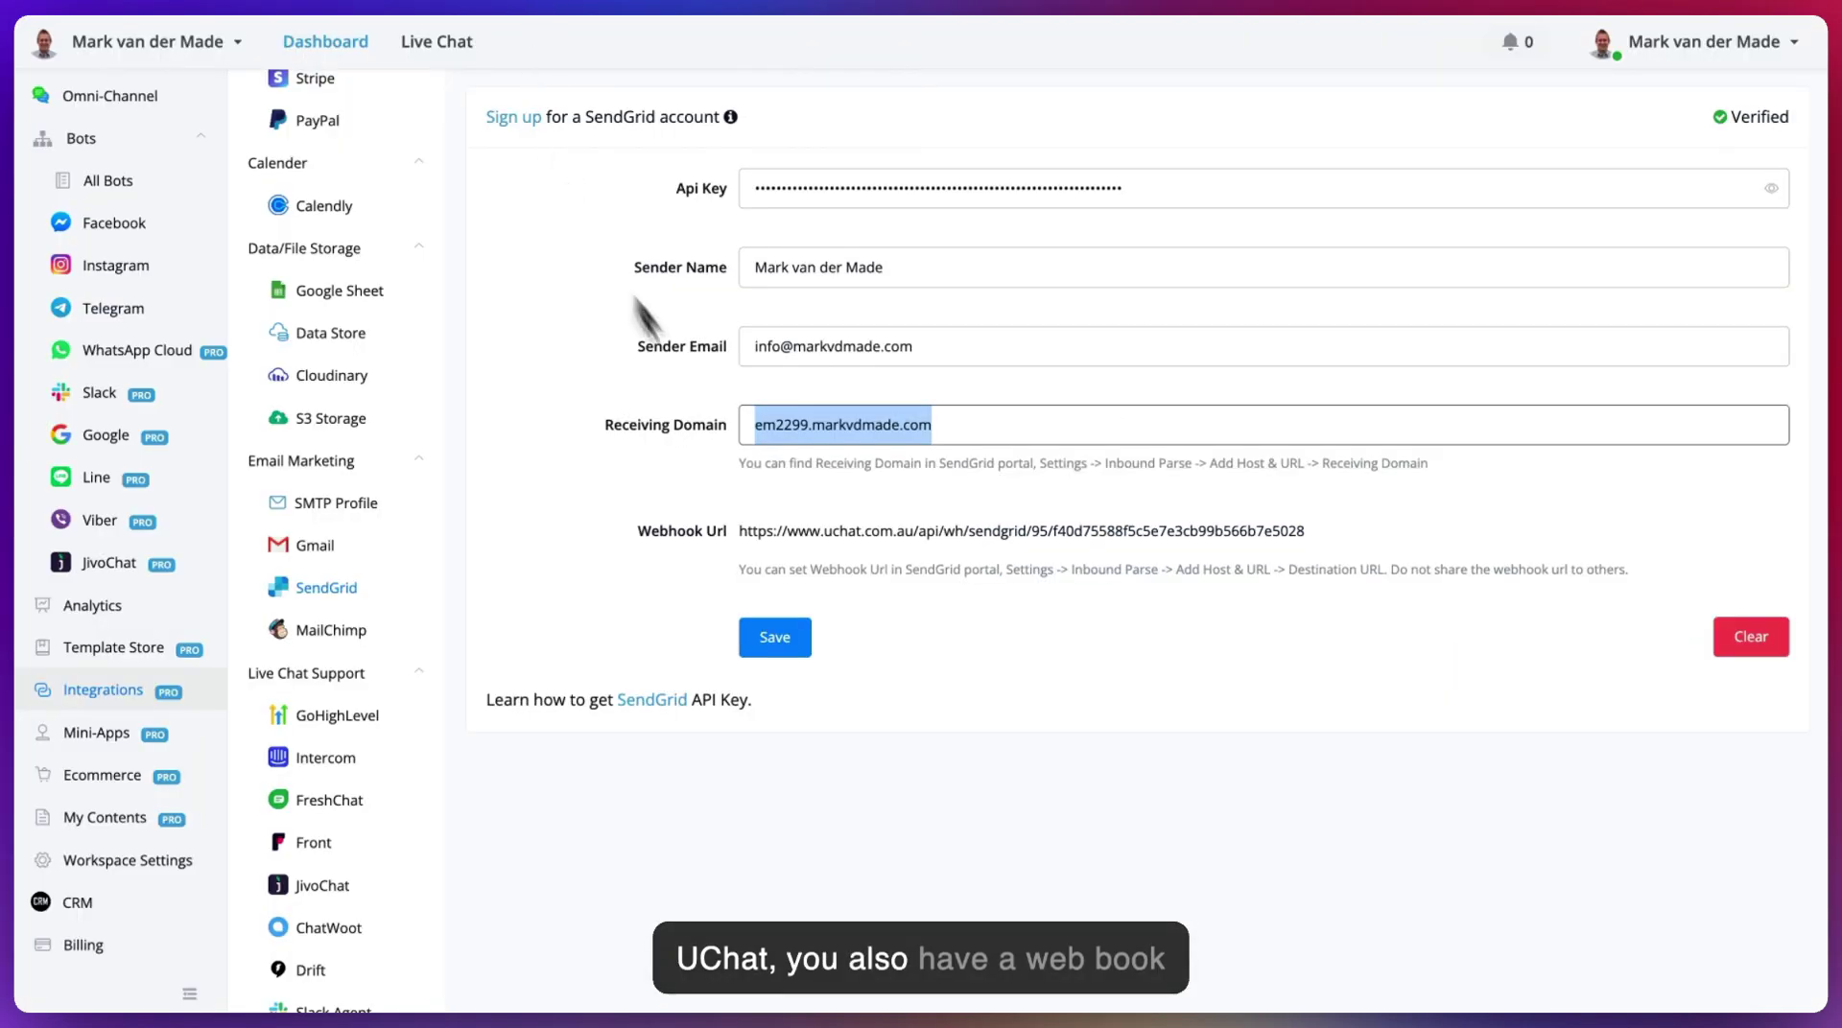
pyautogui.moveTo(740, 533); pyautogui.dragTo(1304, 532)
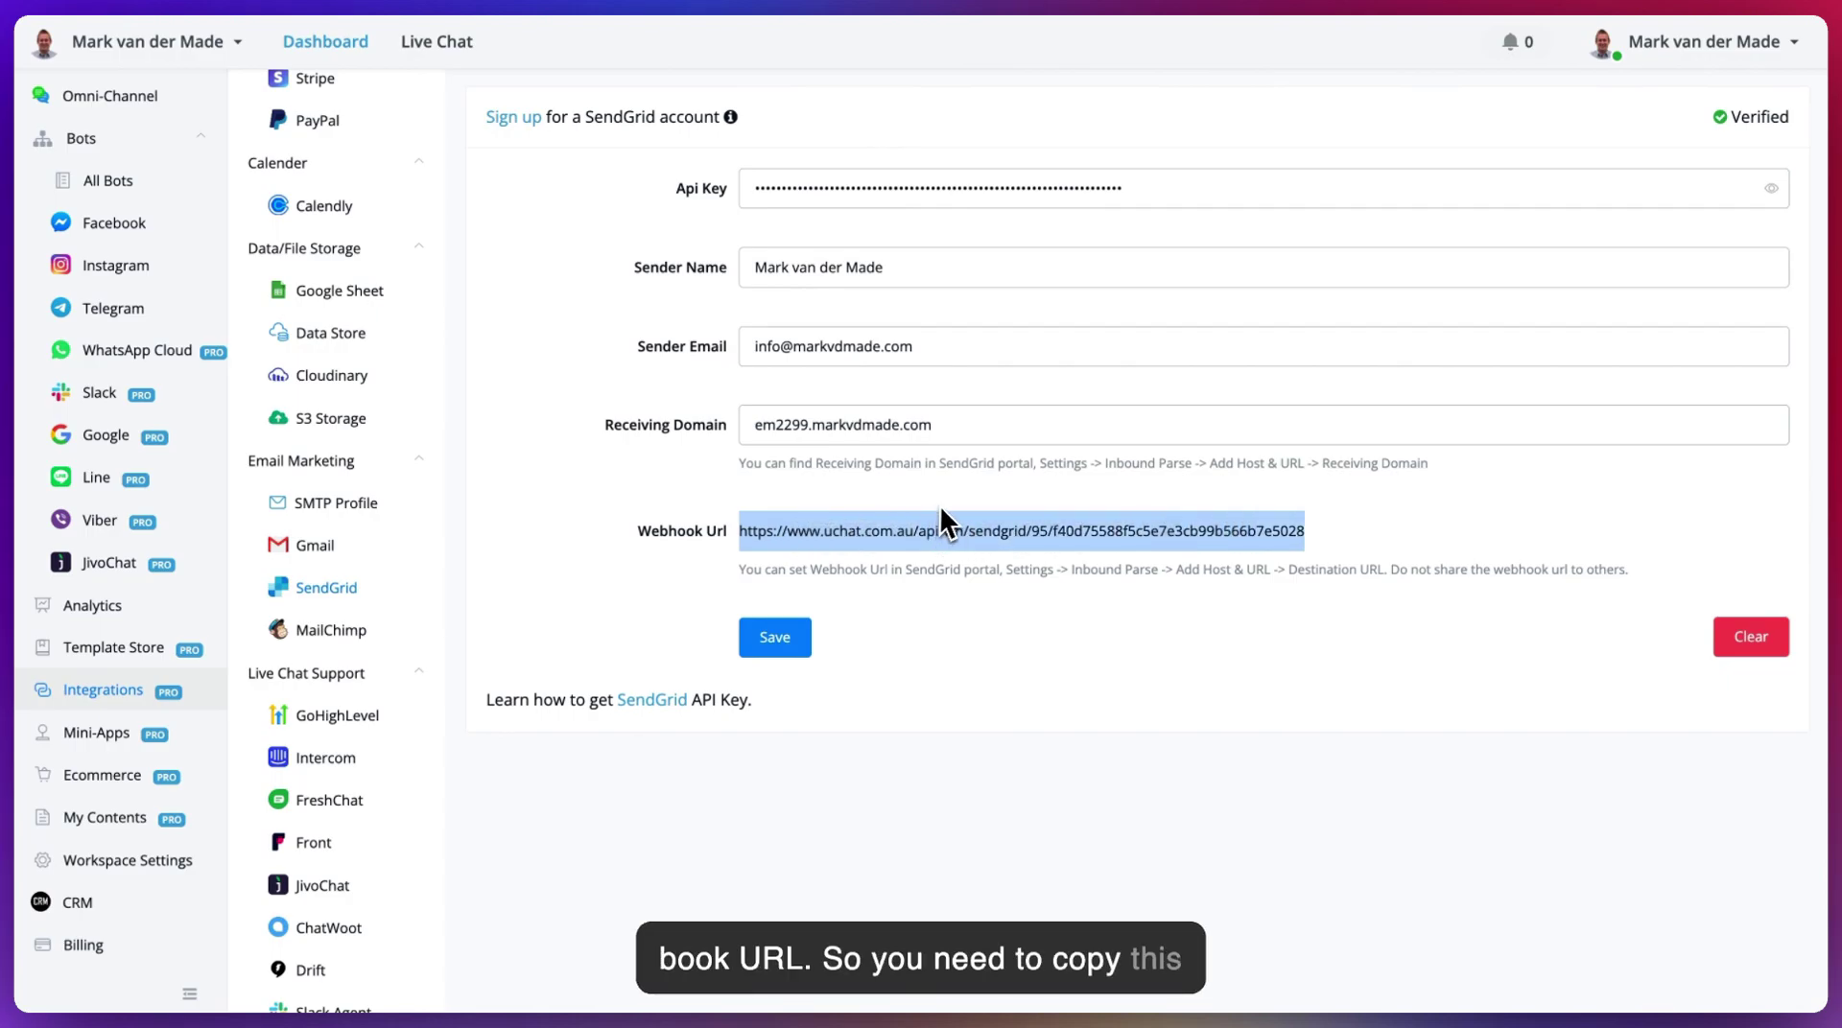
pyautogui.hotkey('ctrl', 'Tab')
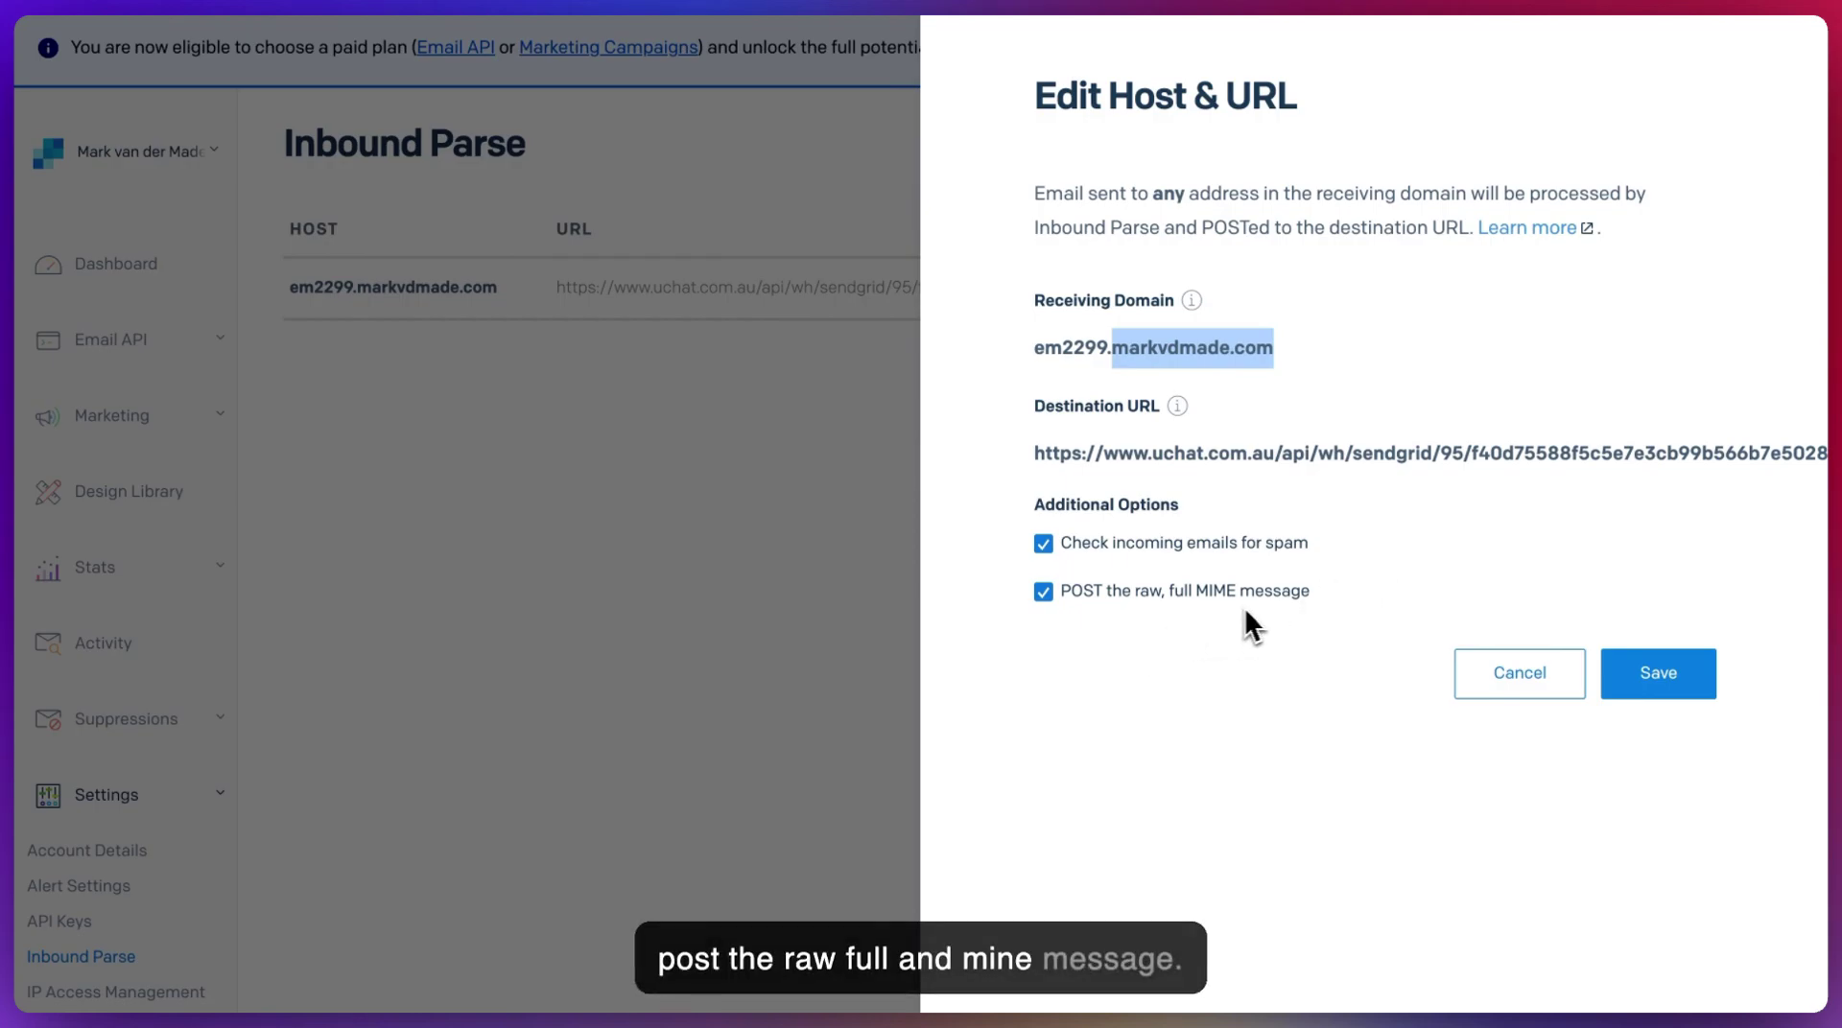
# - Start a new Inbound Parse host with subdomain em22 on markvdmade.com
pyautogui.click(758, 493)
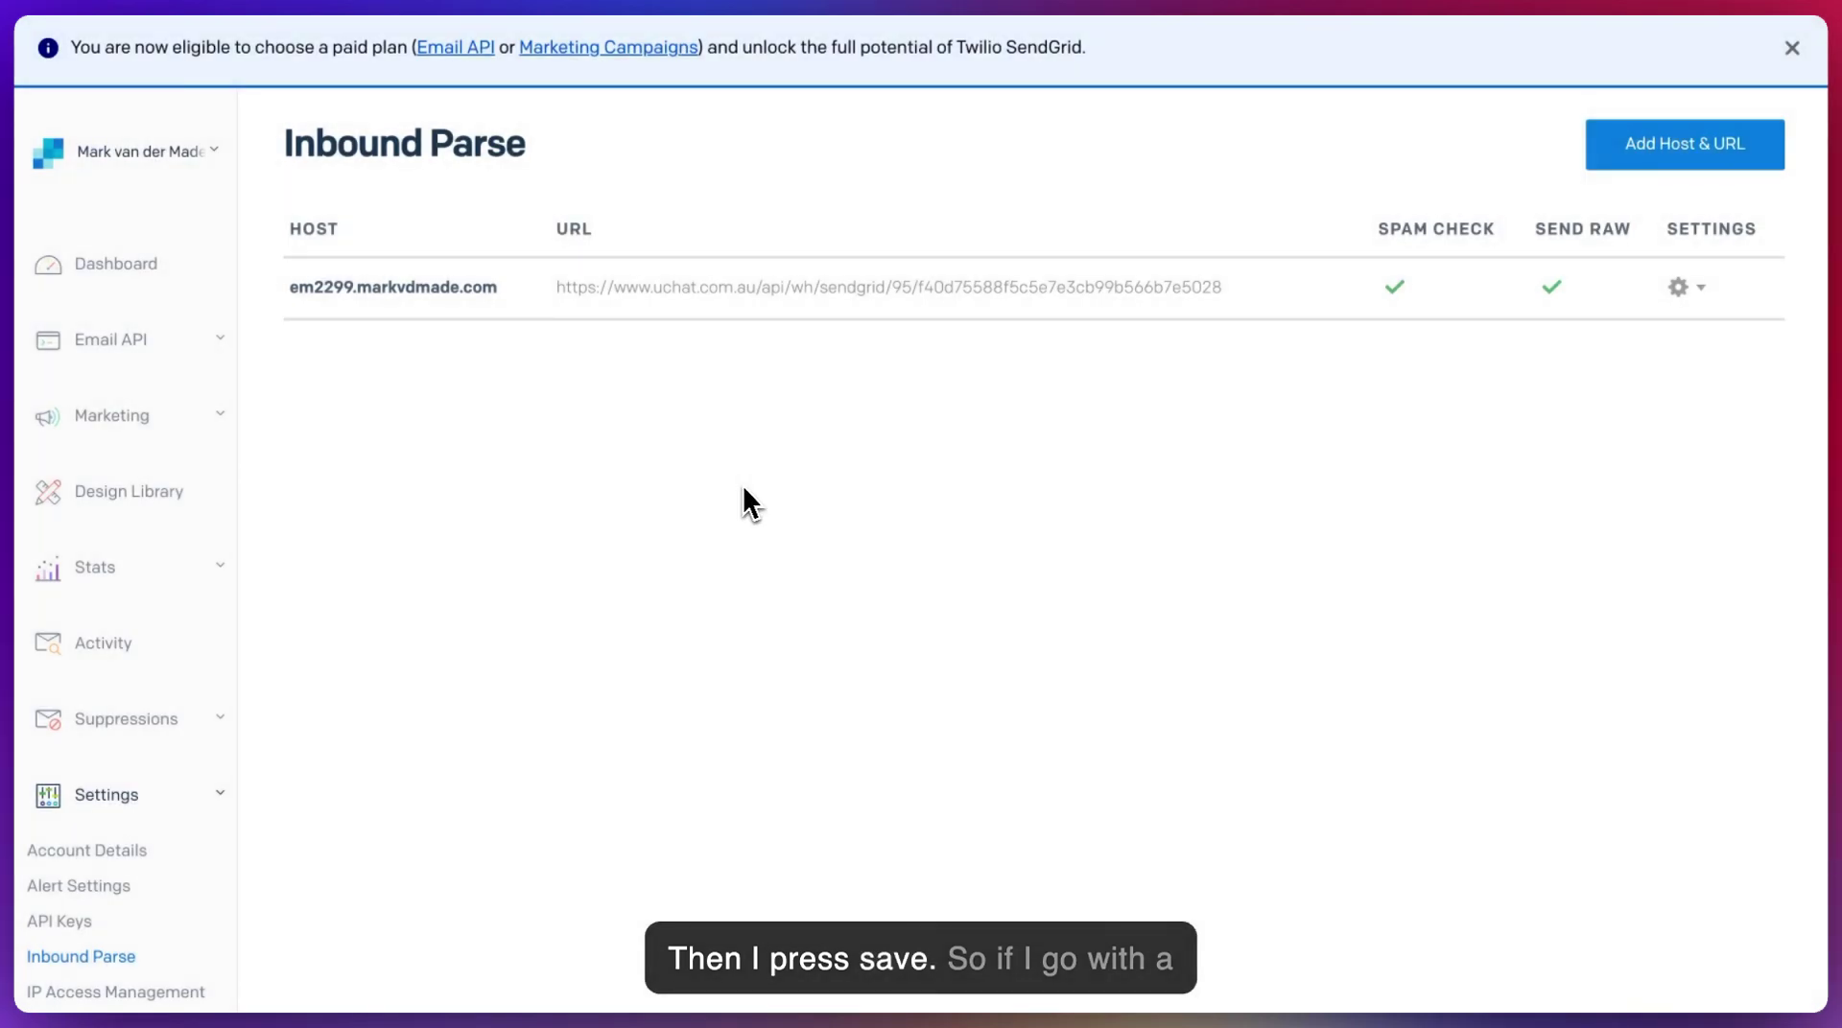
pyautogui.click(1671, 156)
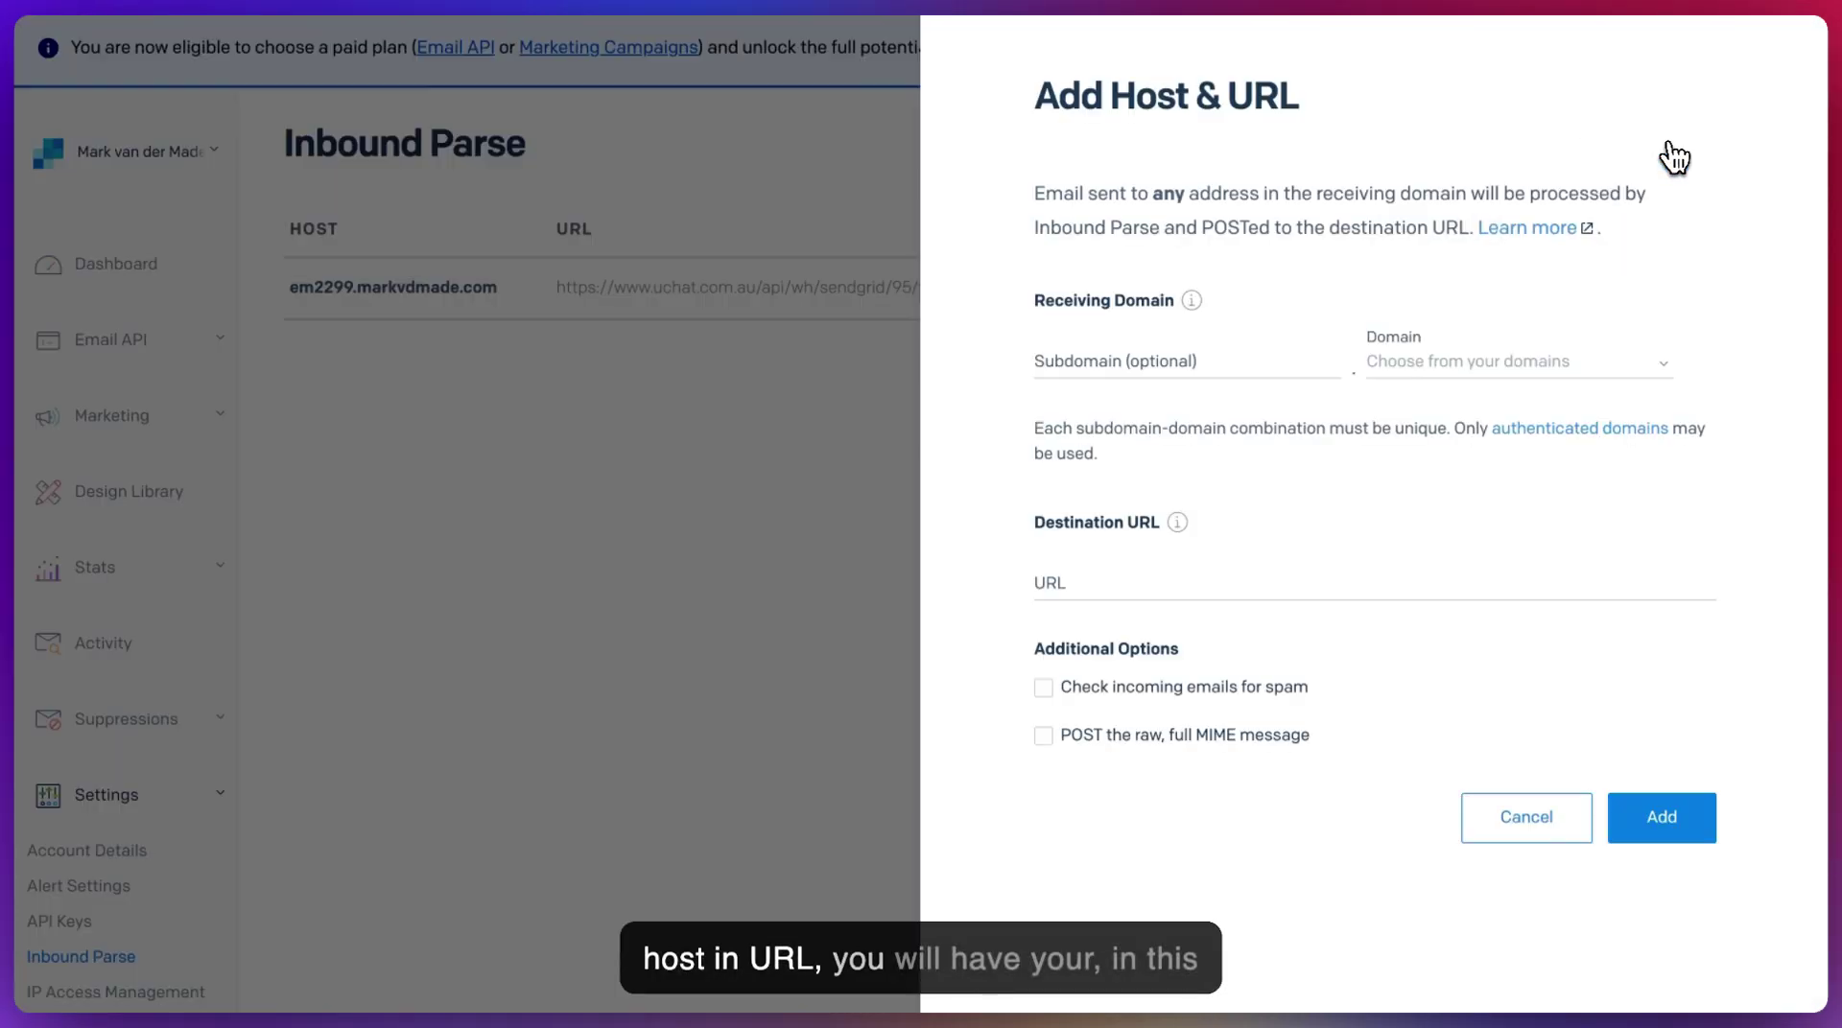
pyautogui.click(1206, 359)
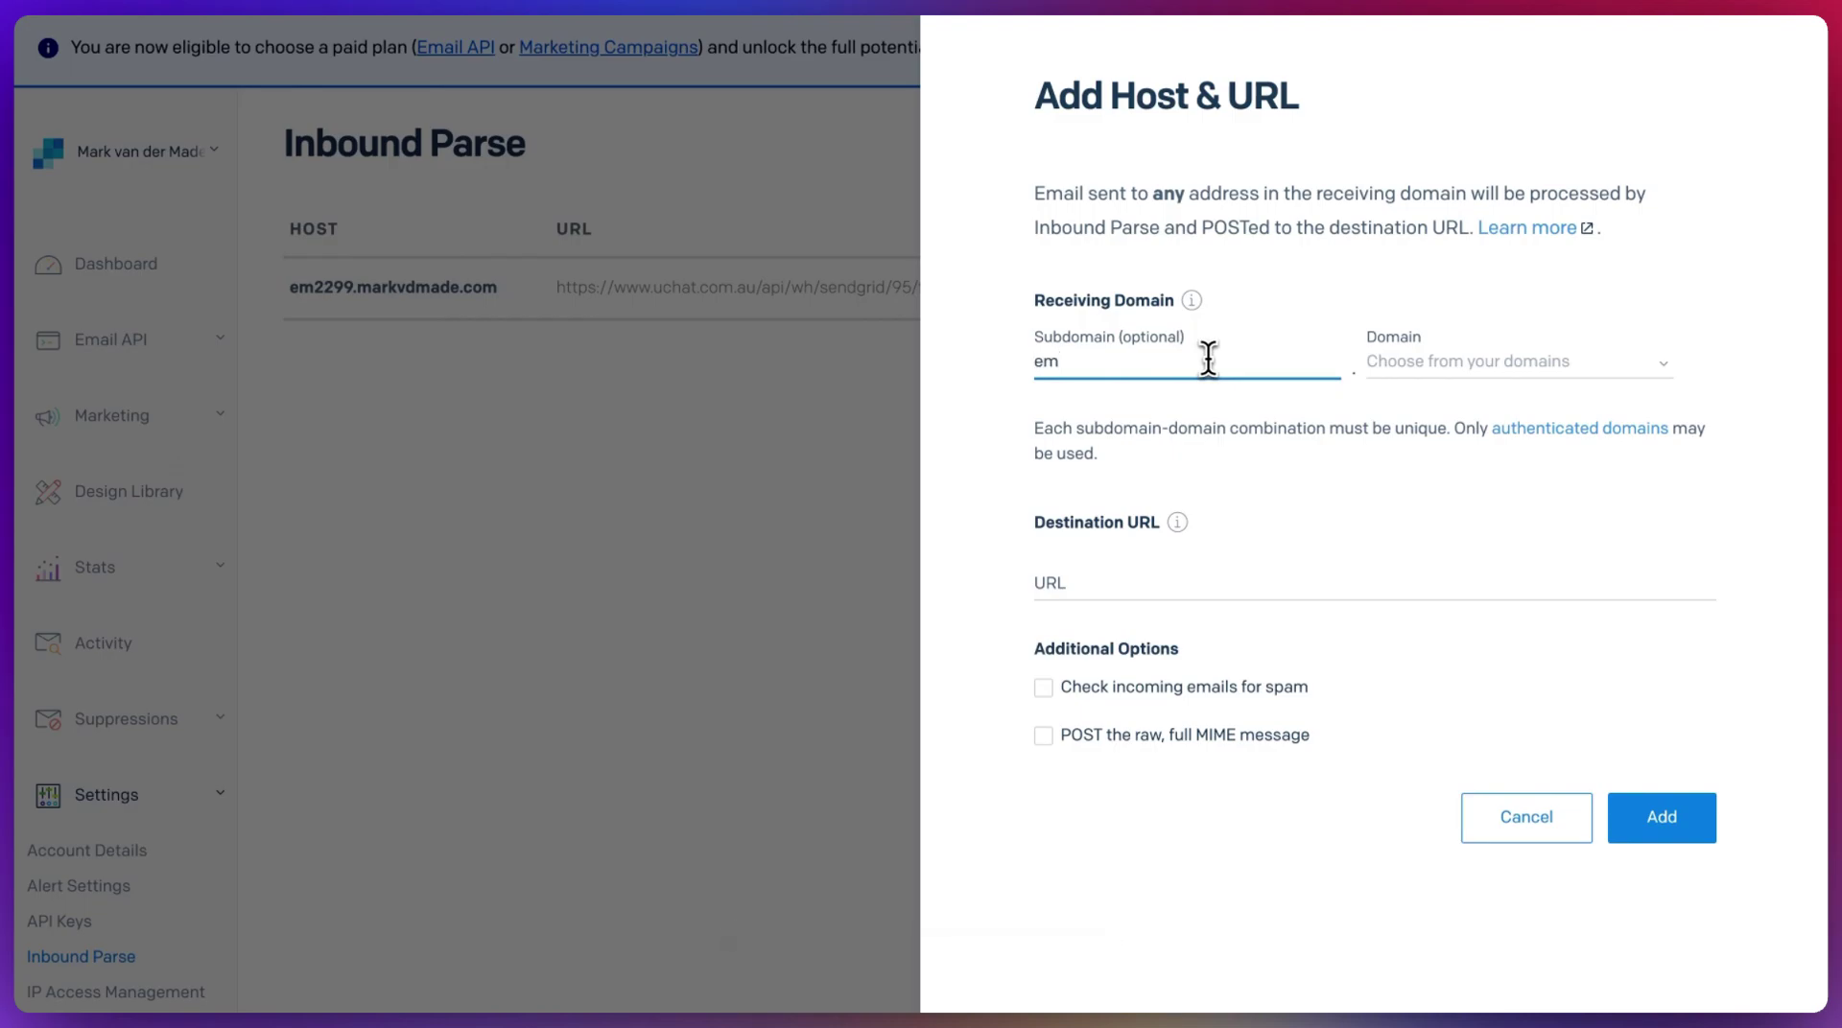
pyautogui.write('em2299')
pyautogui.click(1429, 365)
pyautogui.click(1436, 401)
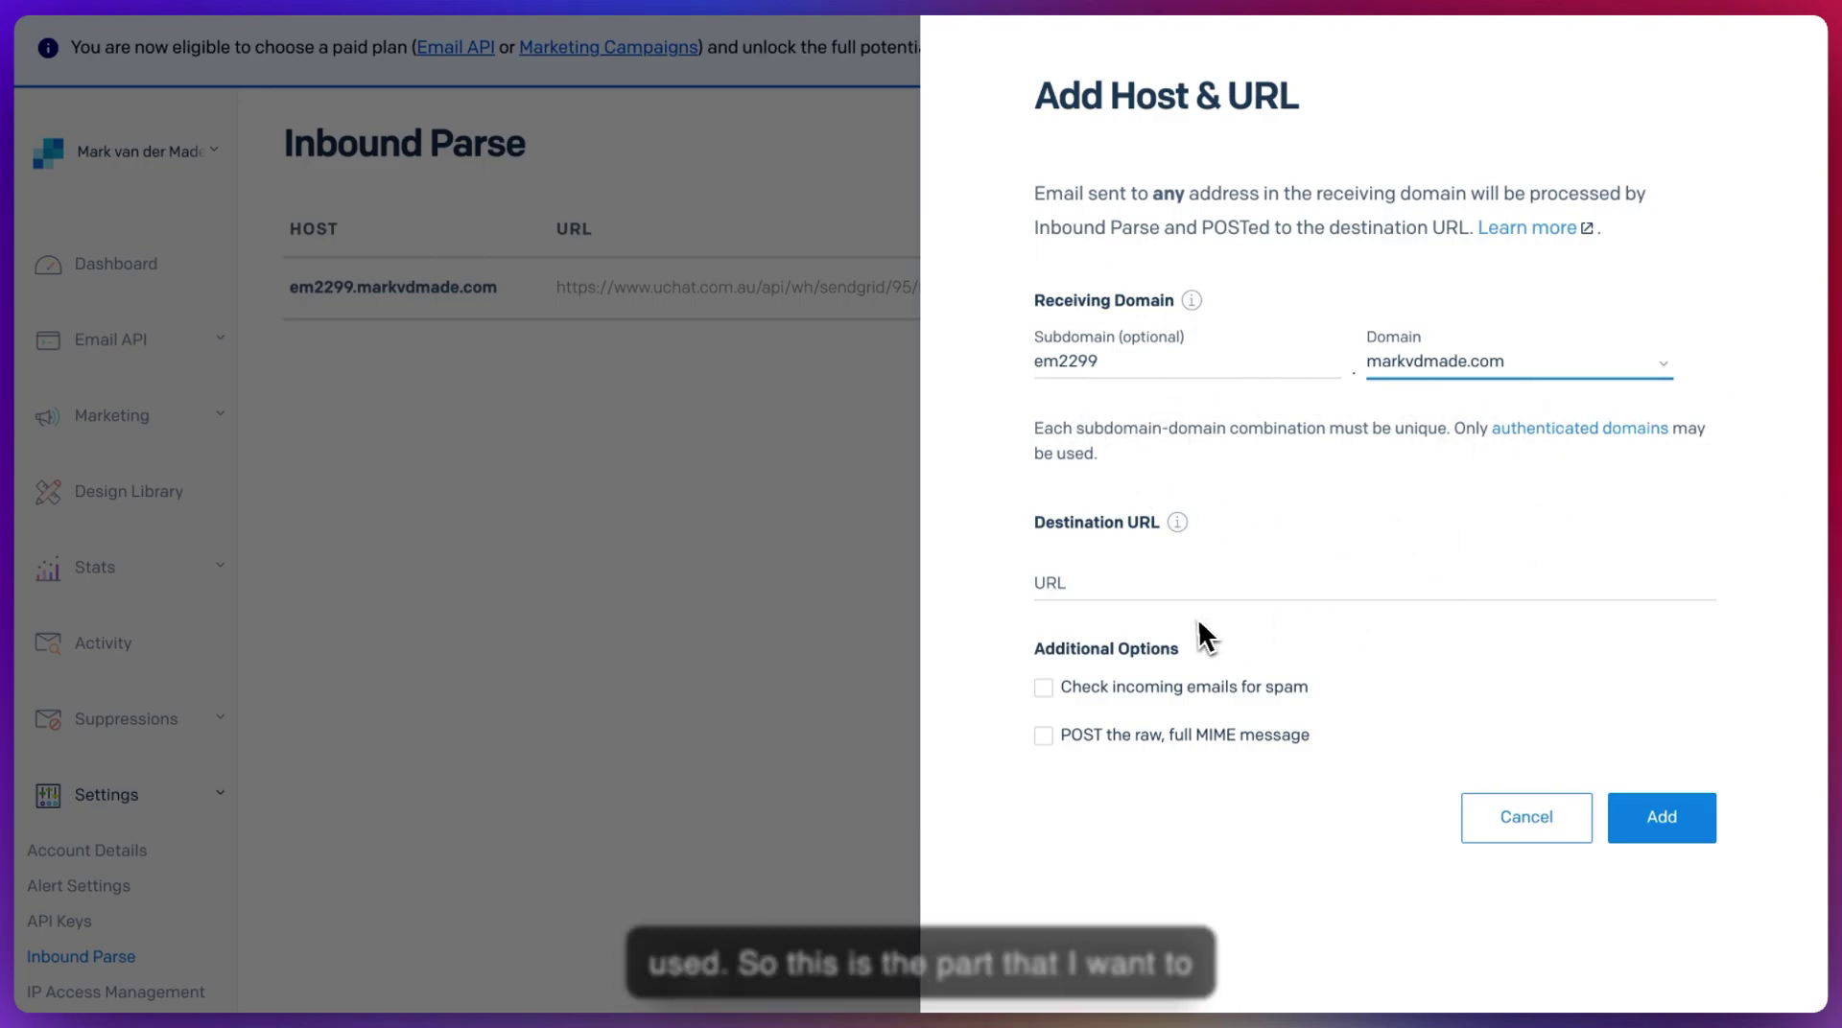
# - Paste the UChat webhook URL, tick spam check and raw MIME posting, then cancel
pyautogui.click(1102, 581)
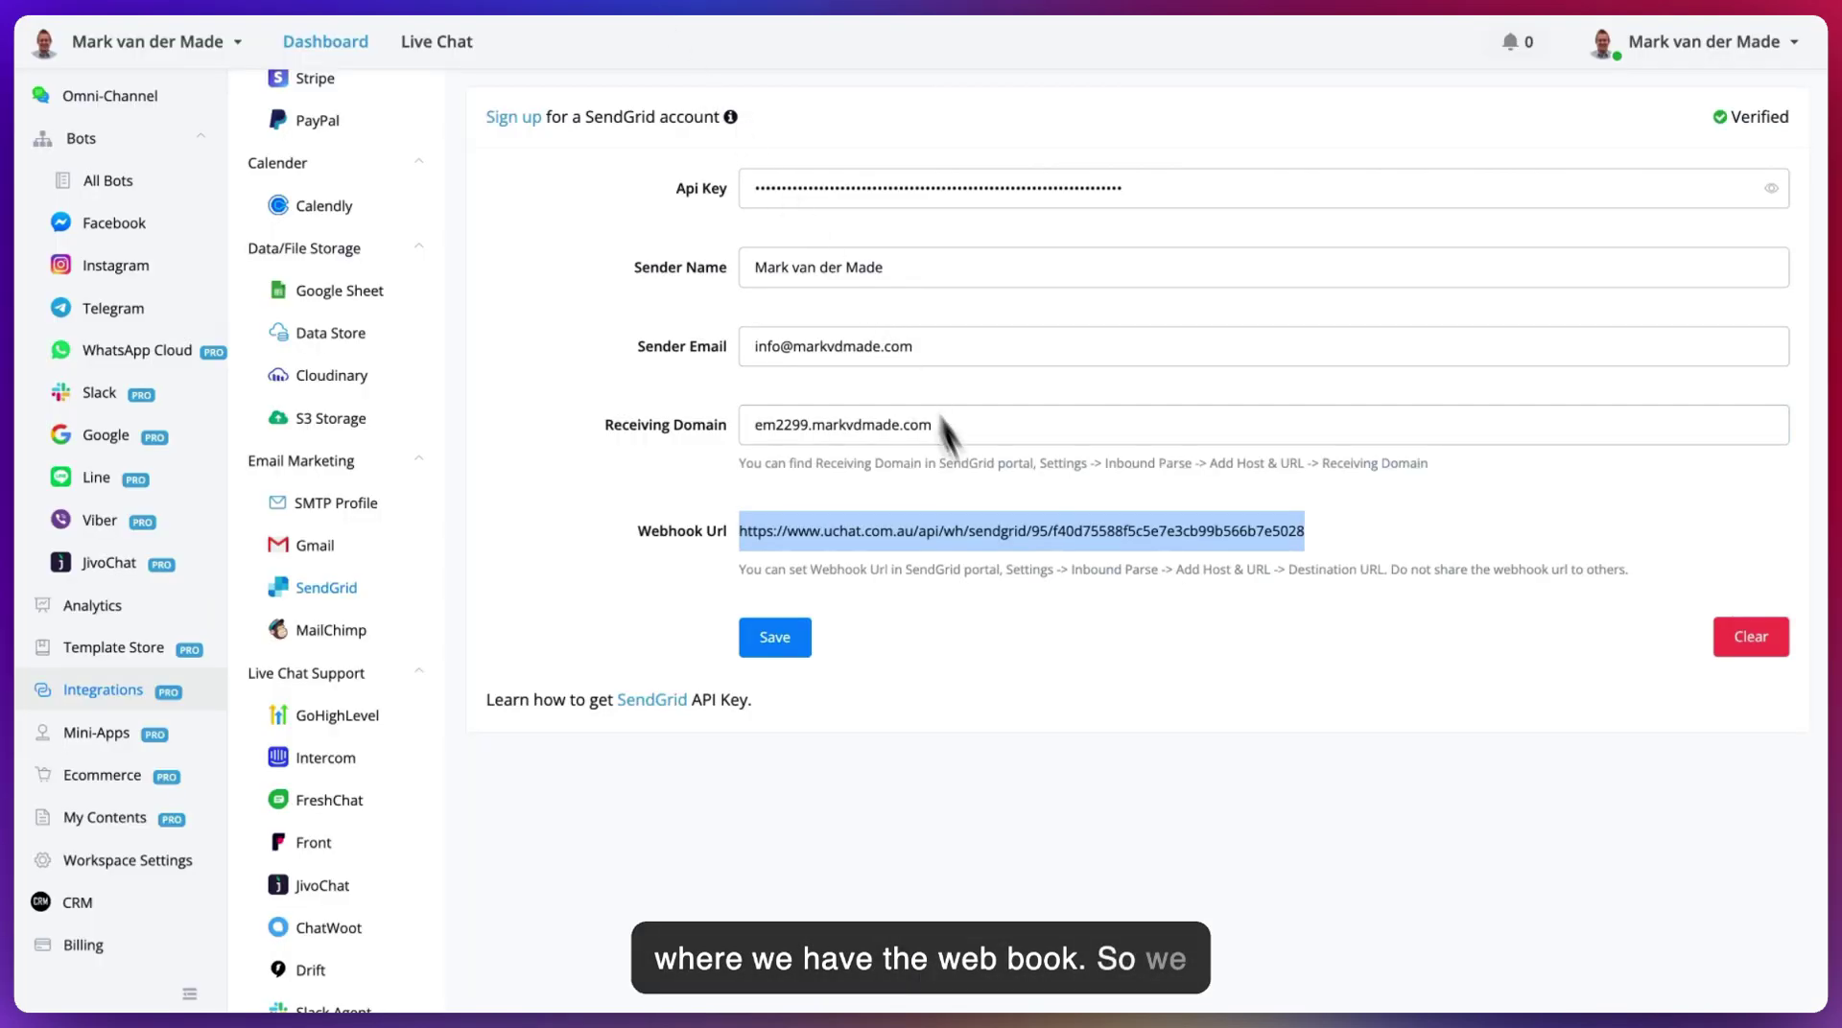
pyautogui.rightClick(995, 526)
pyautogui.click(1107, 585)
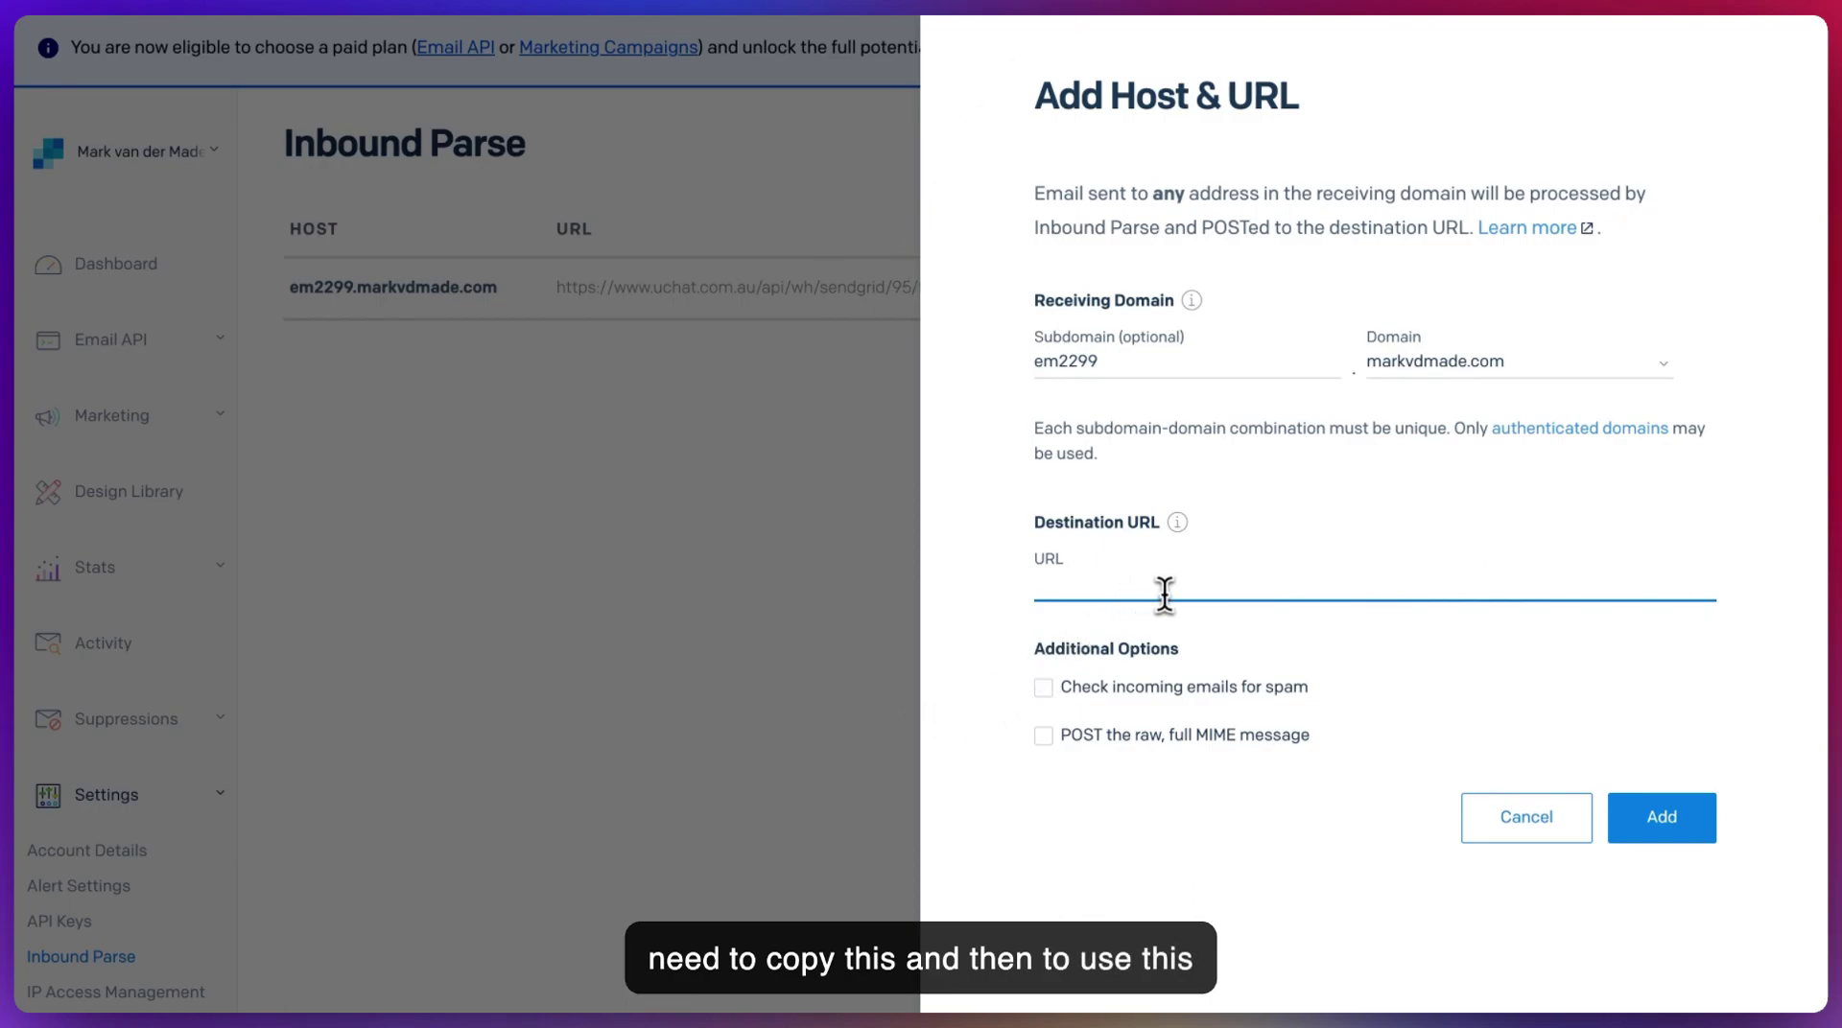
pyautogui.hotkey('ctrl', 'v')
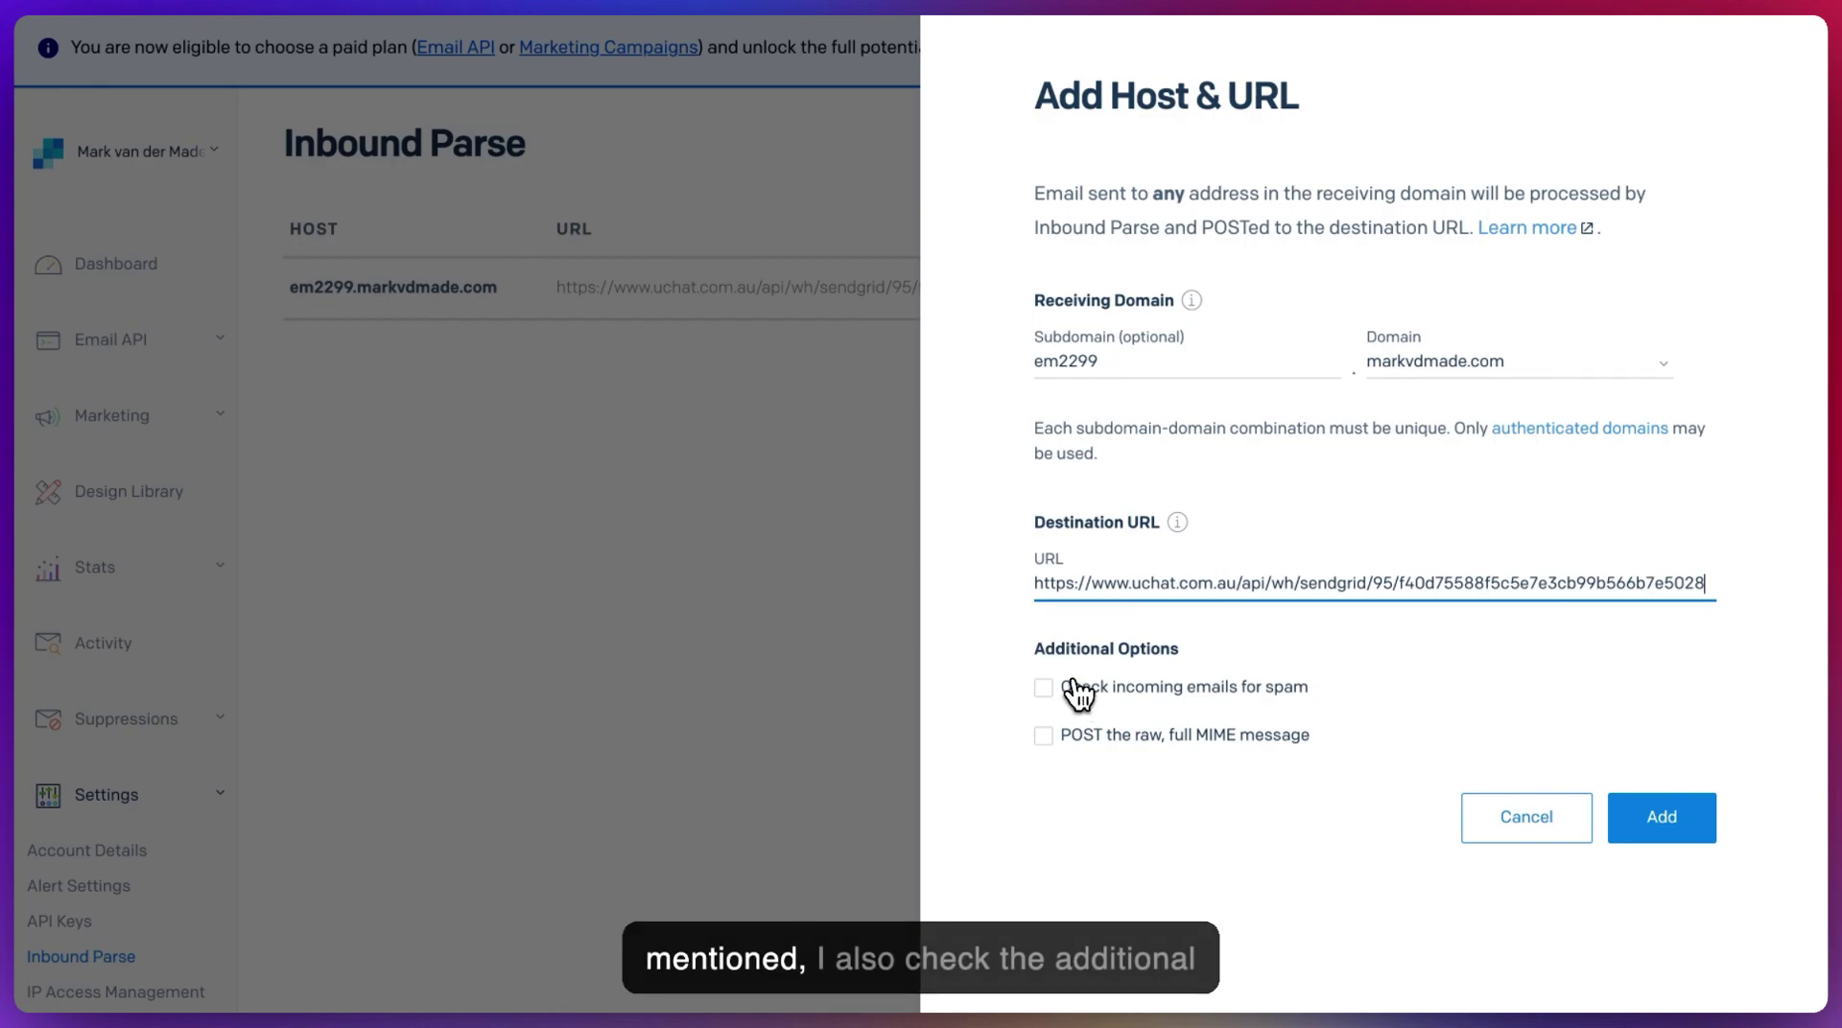
pyautogui.click(1074, 688)
pyautogui.click(1082, 733)
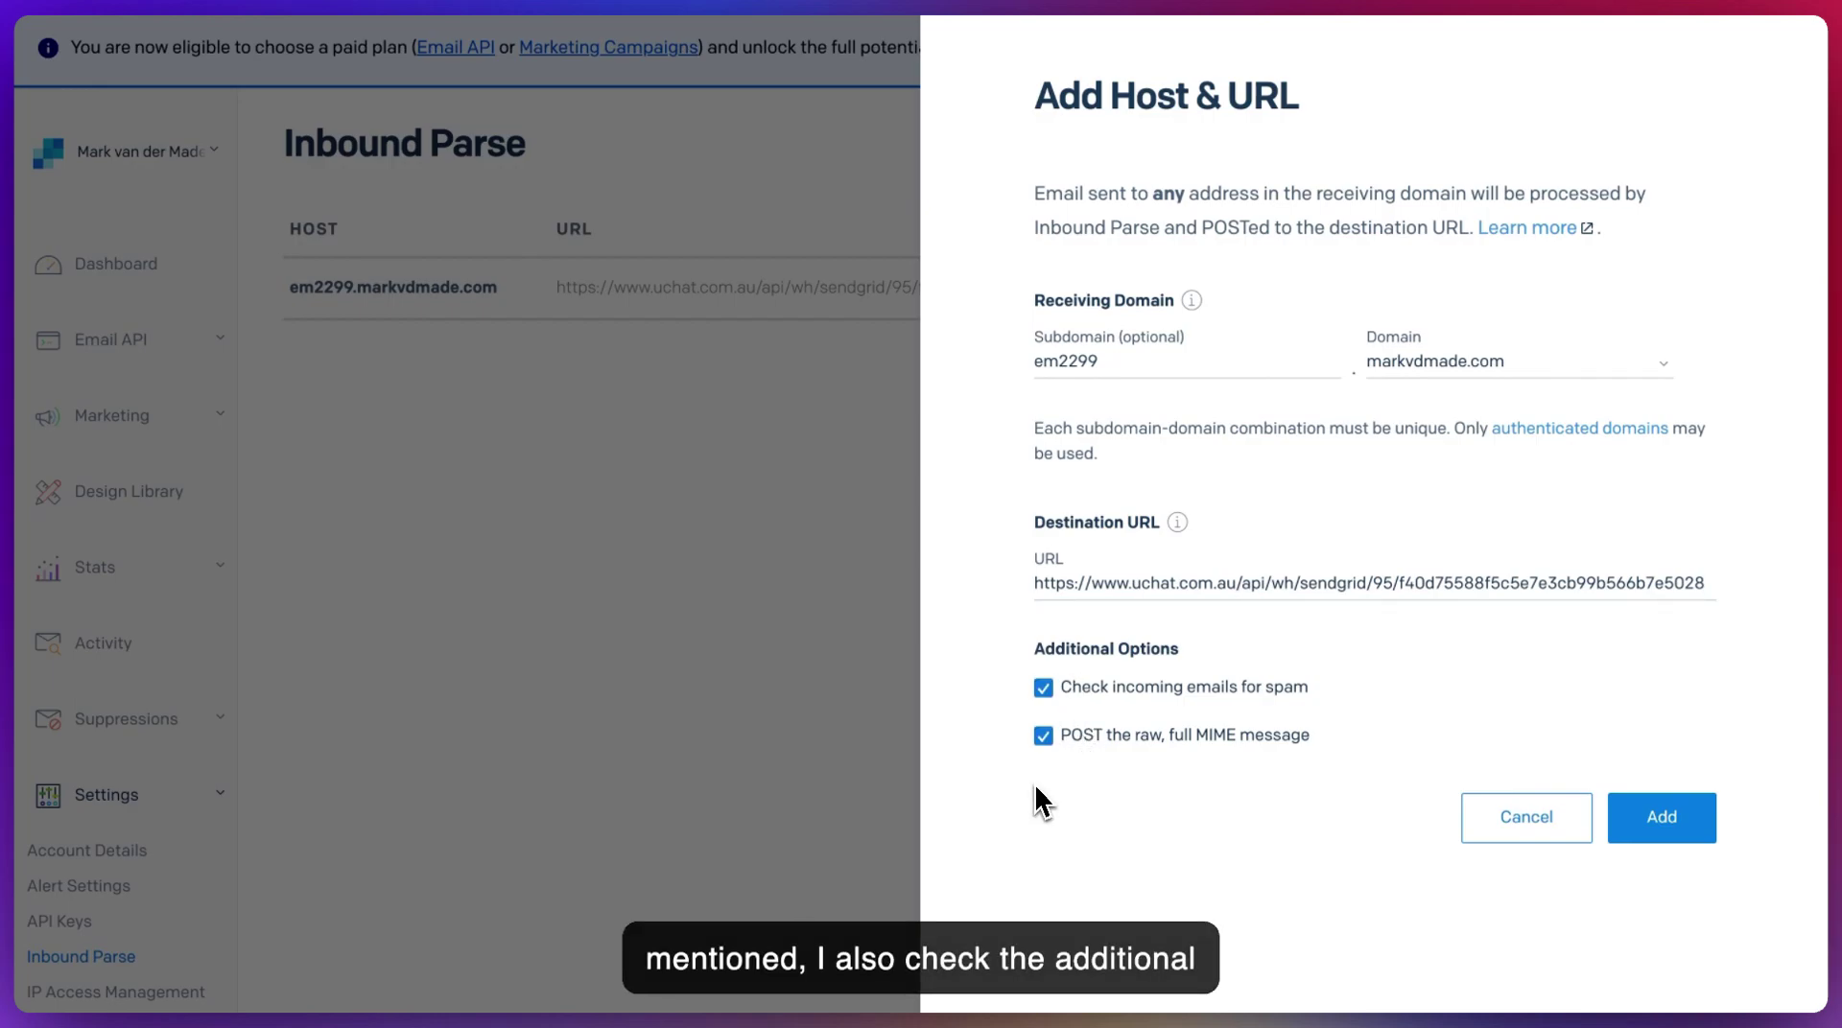
pyautogui.click(1526, 817)
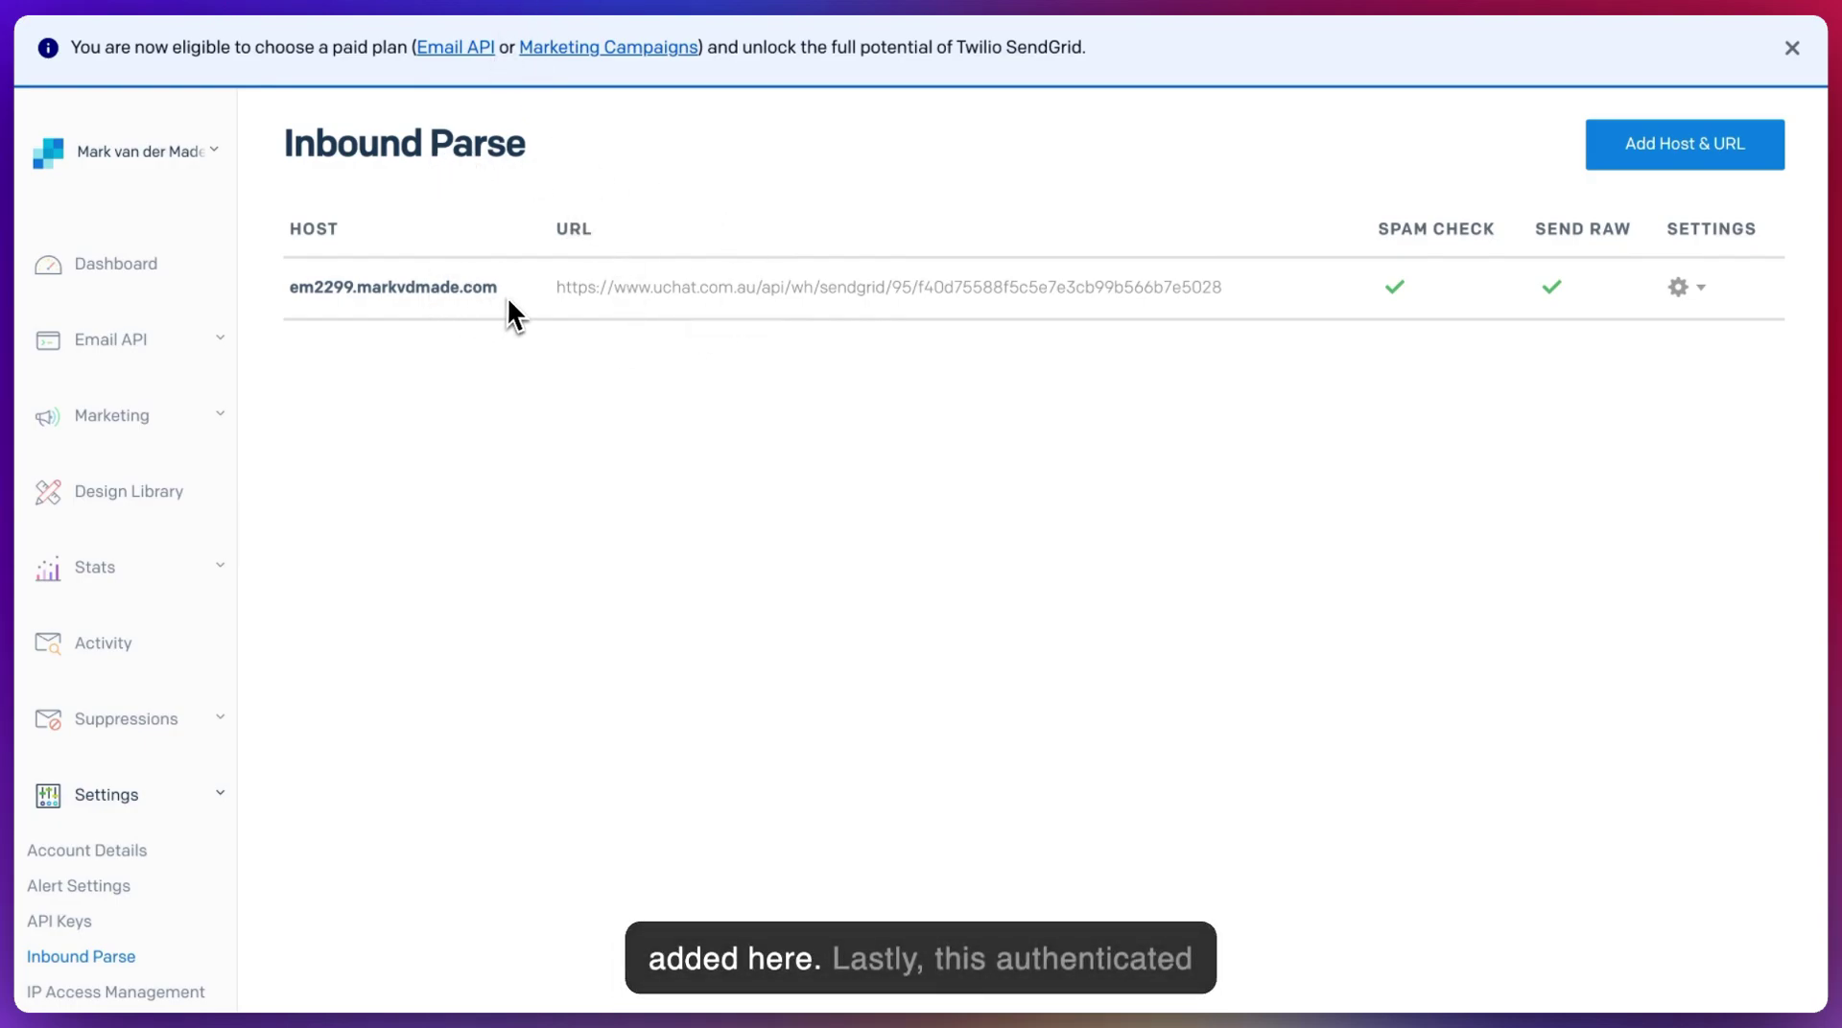
pyautogui.moveTo(506, 296); pyautogui.dragTo(285, 288)
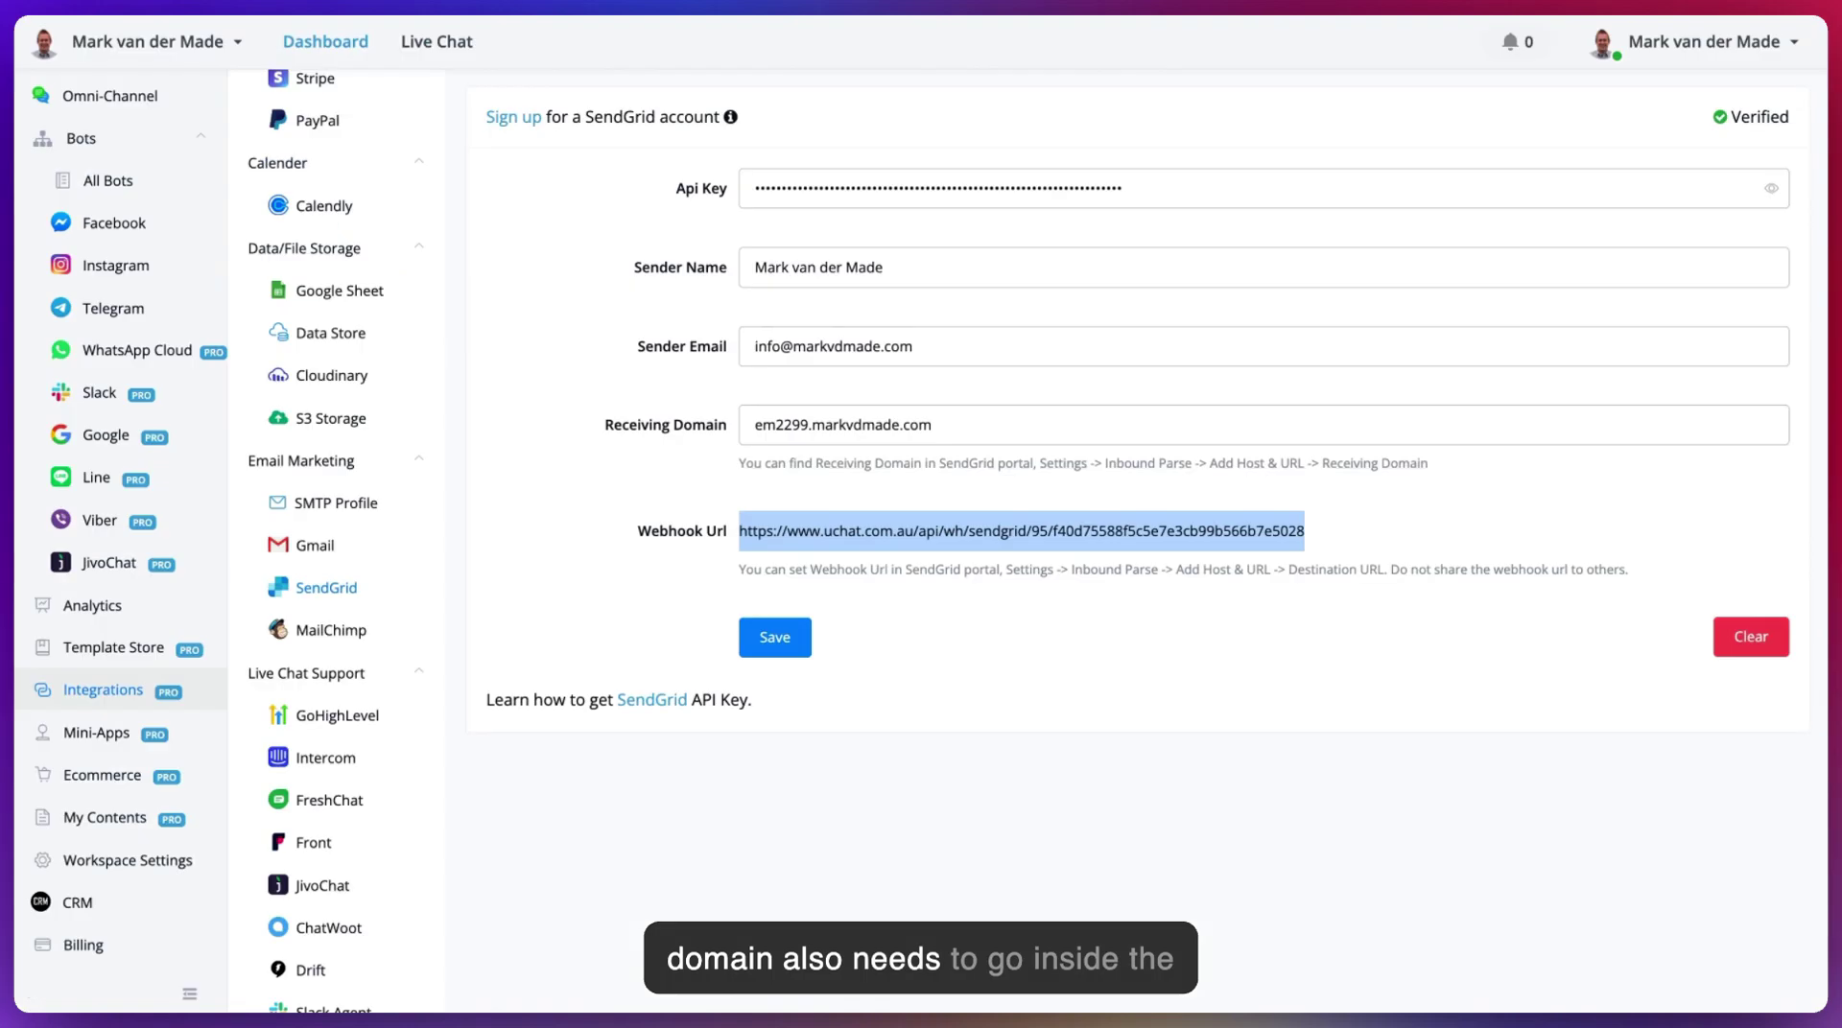
# - Select the receiving domain value, then connect a new Question step after the Start step
pyautogui.click(937, 424)
pyautogui.tripleClick(937, 424)
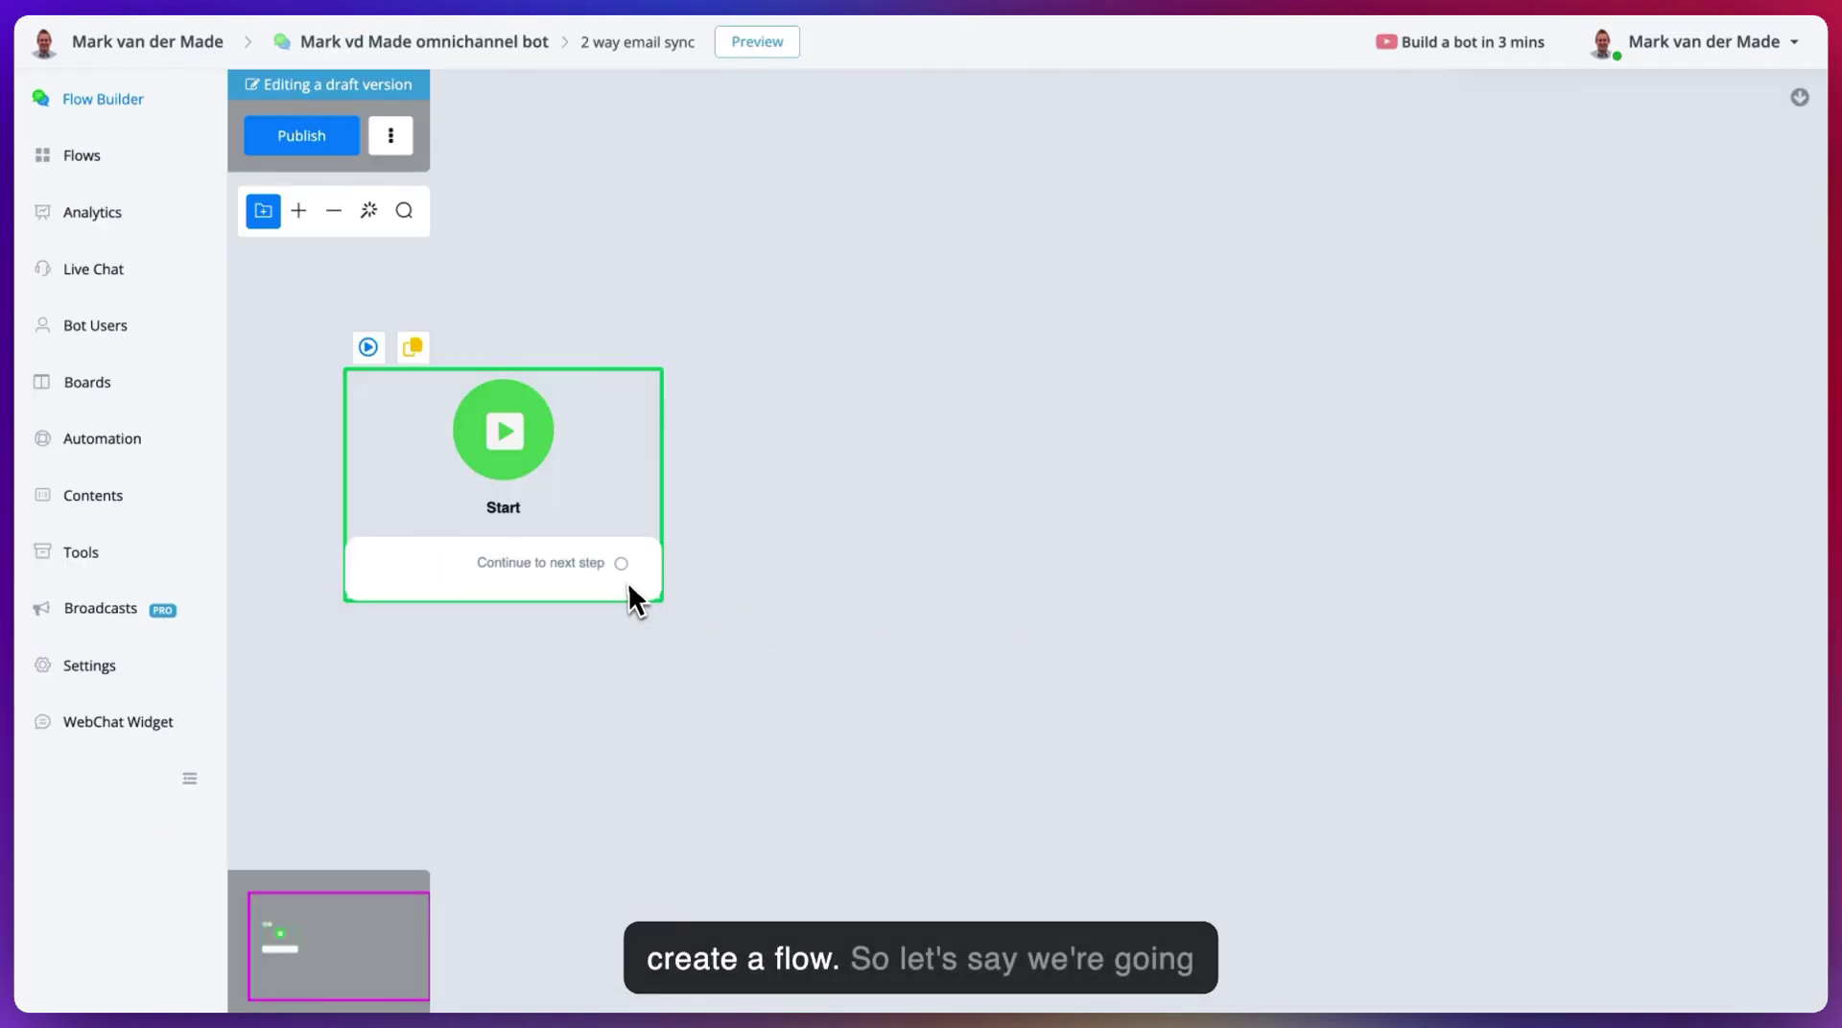
pyautogui.moveTo(623, 563); pyautogui.dragTo(896, 502)
pyautogui.click(1032, 619)
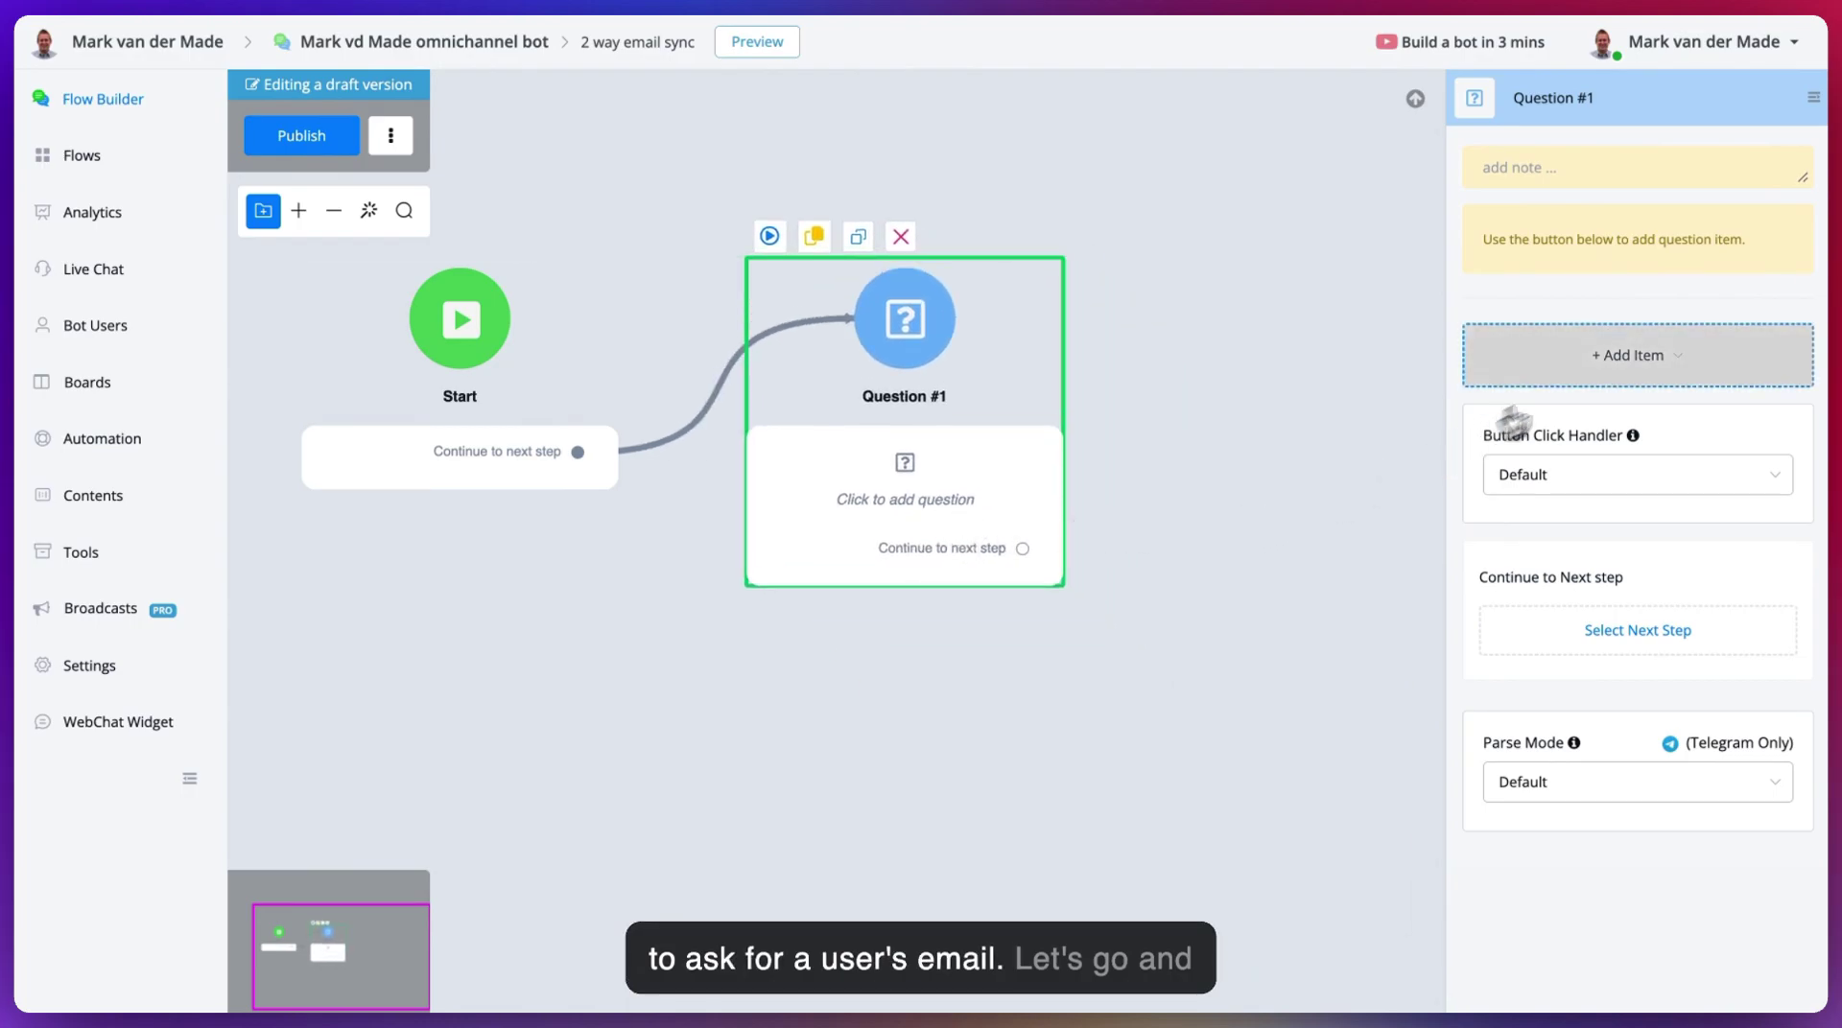
# - Make Question #1 an email question 'What is your email?' saved to Email, with auto opt-in on
pyautogui.click(1582, 376)
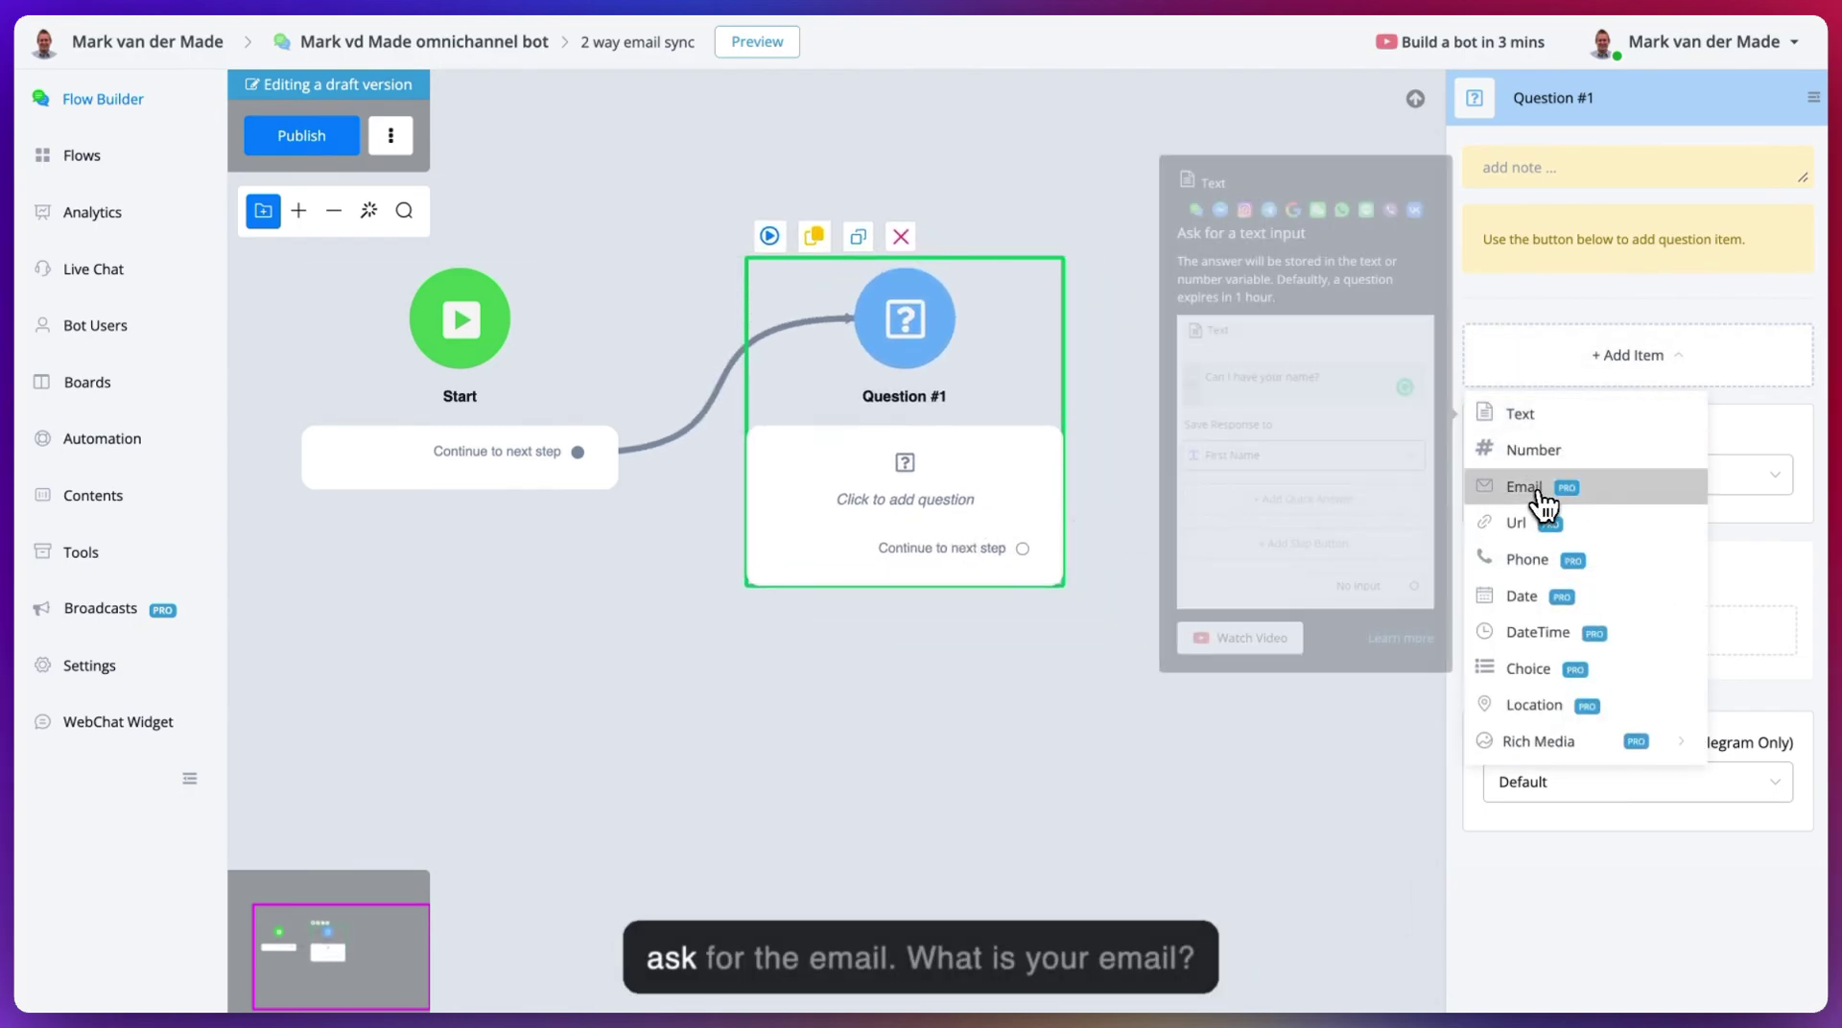
pyautogui.click(1537, 489)
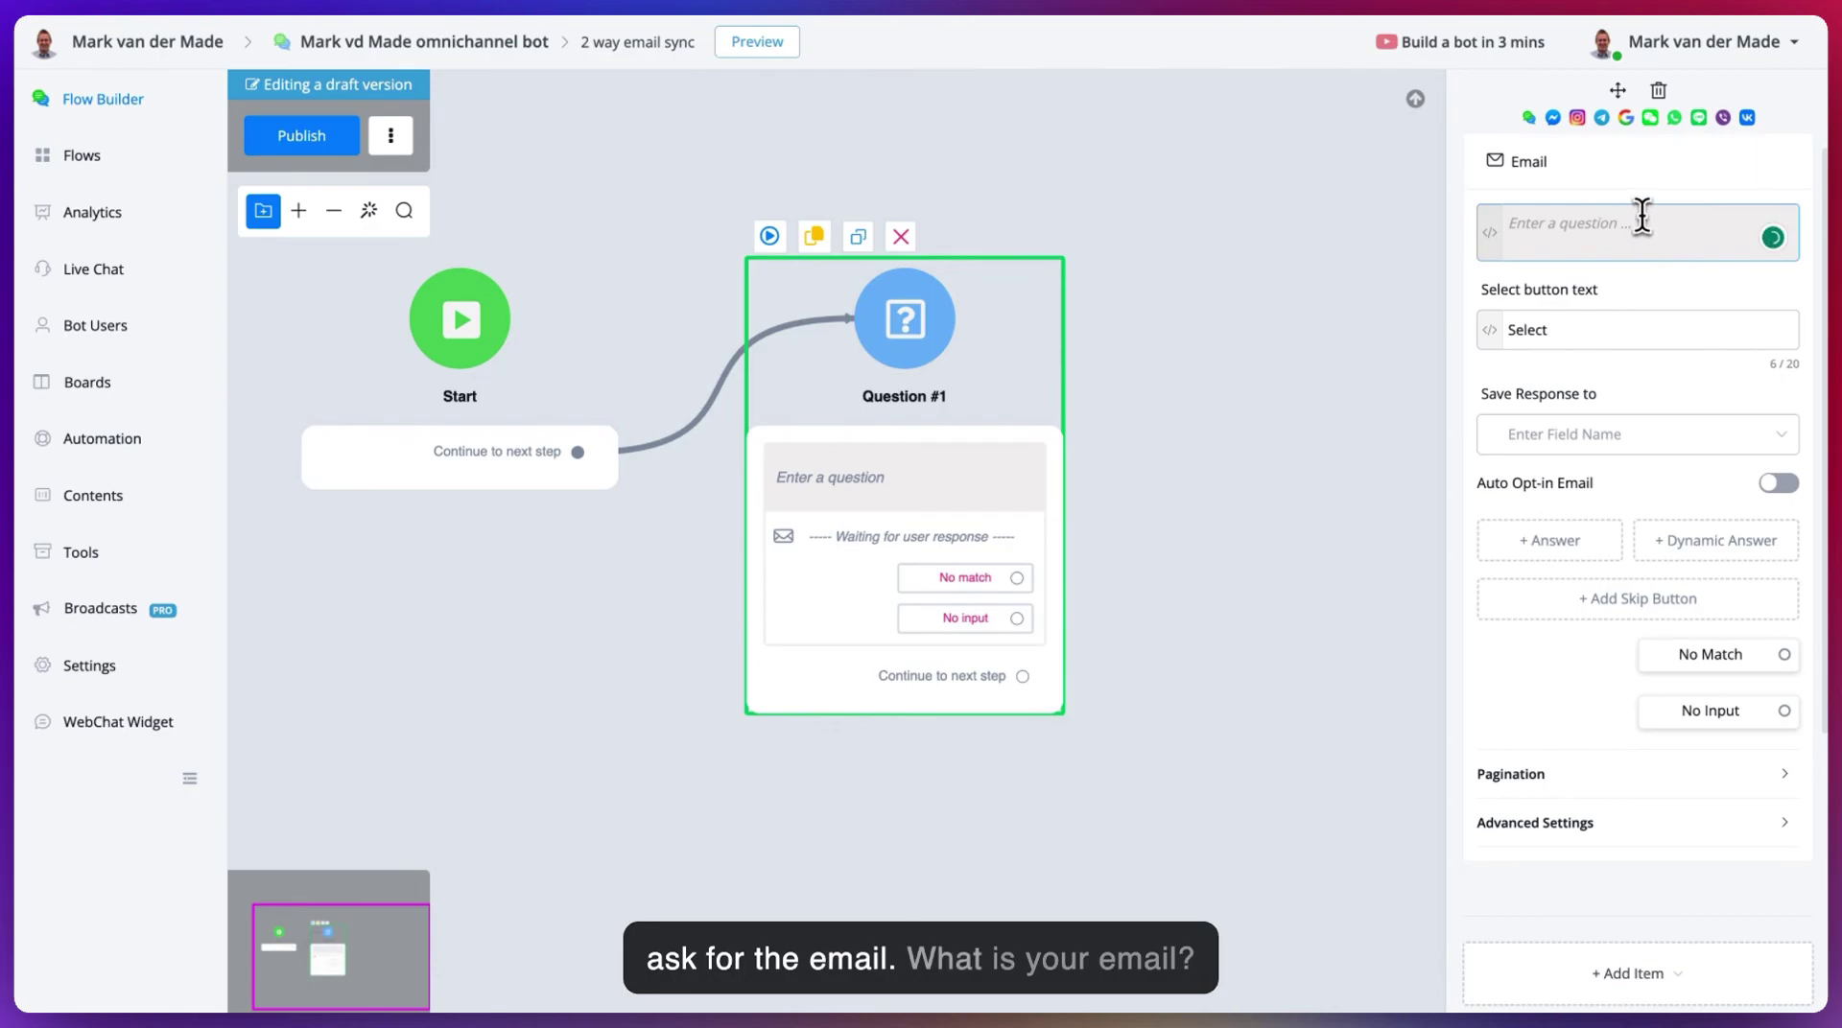
pyautogui.write('What is your email')
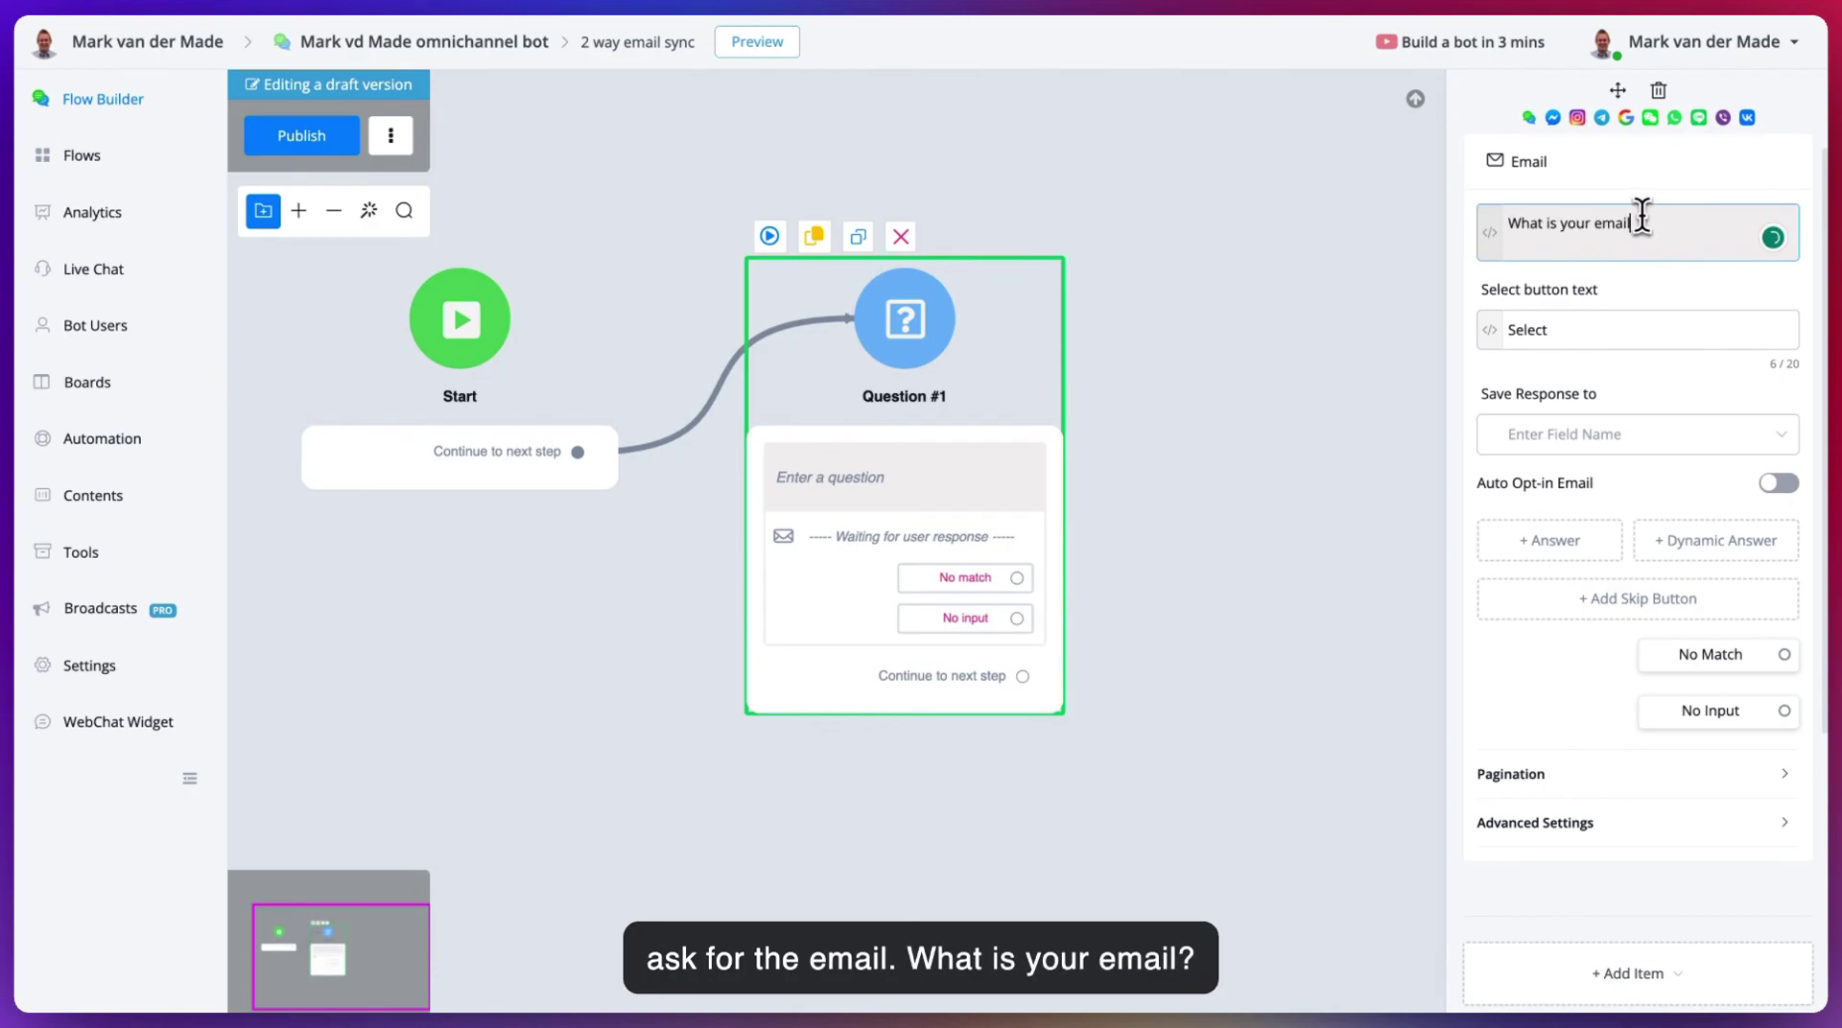
pyautogui.write('?')
pyautogui.click(1578, 434)
pyautogui.click(1558, 517)
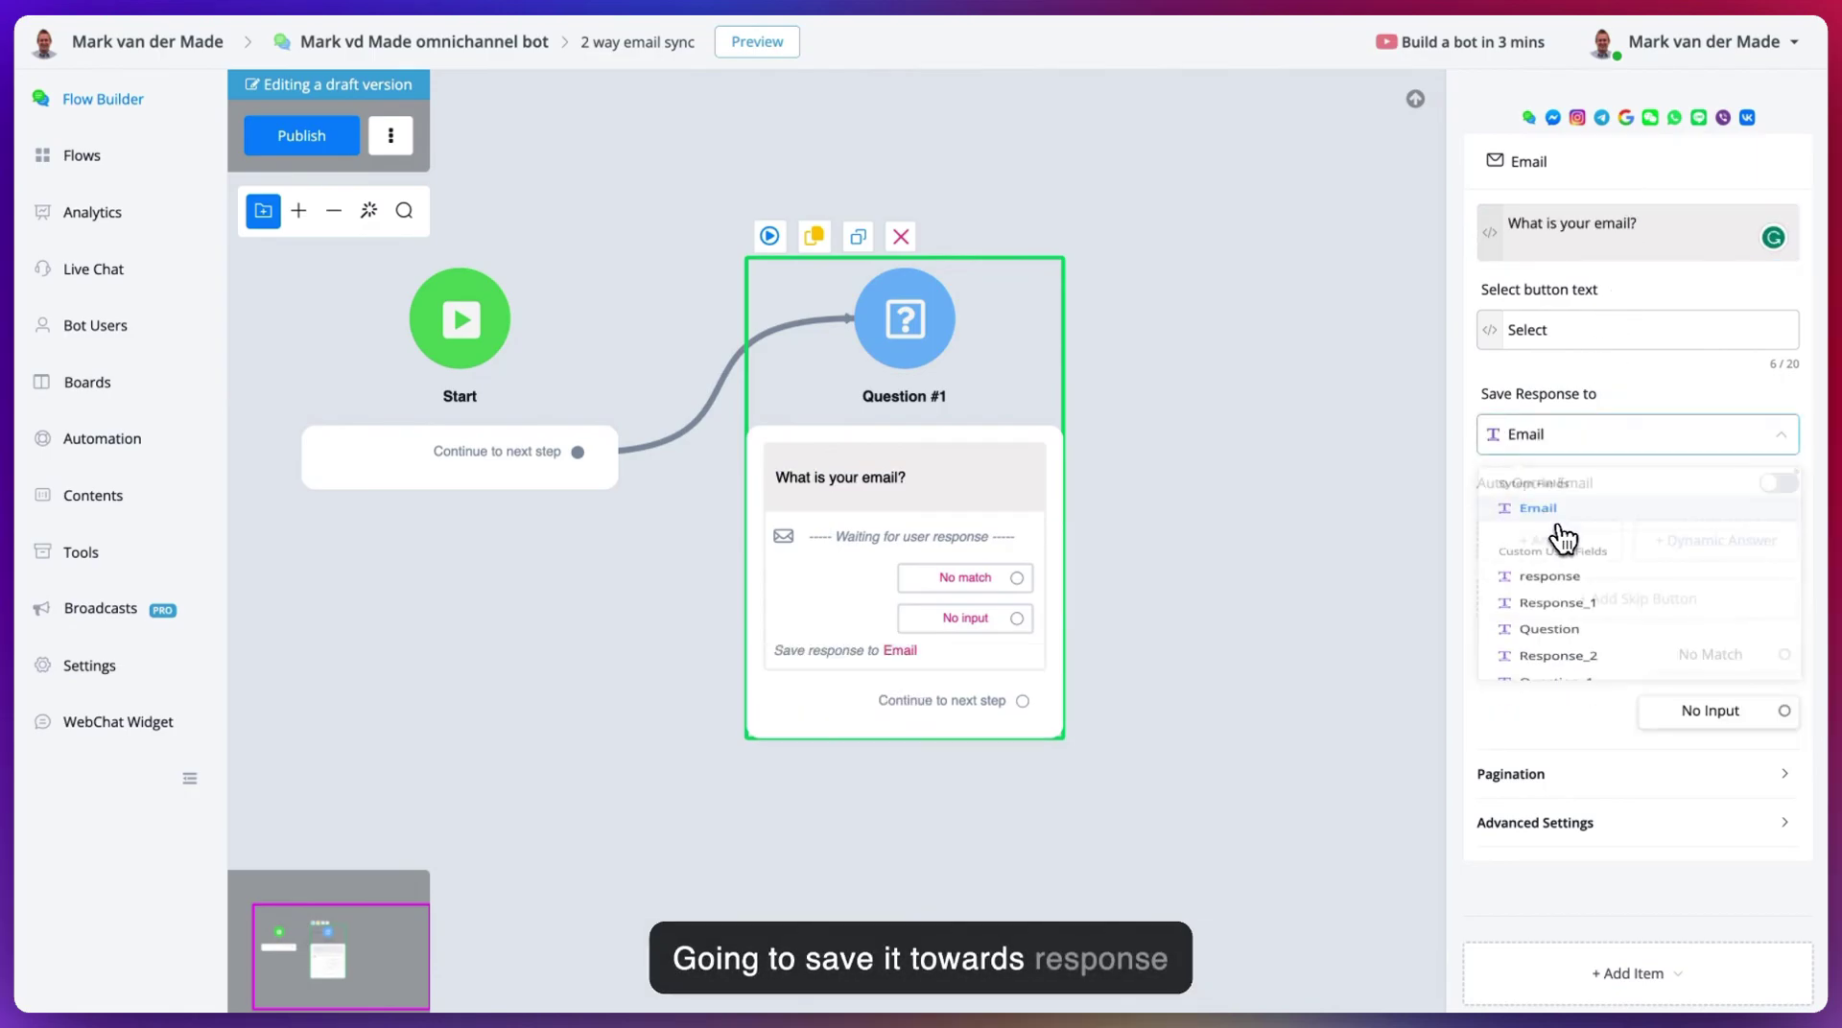
pyautogui.click(1773, 485)
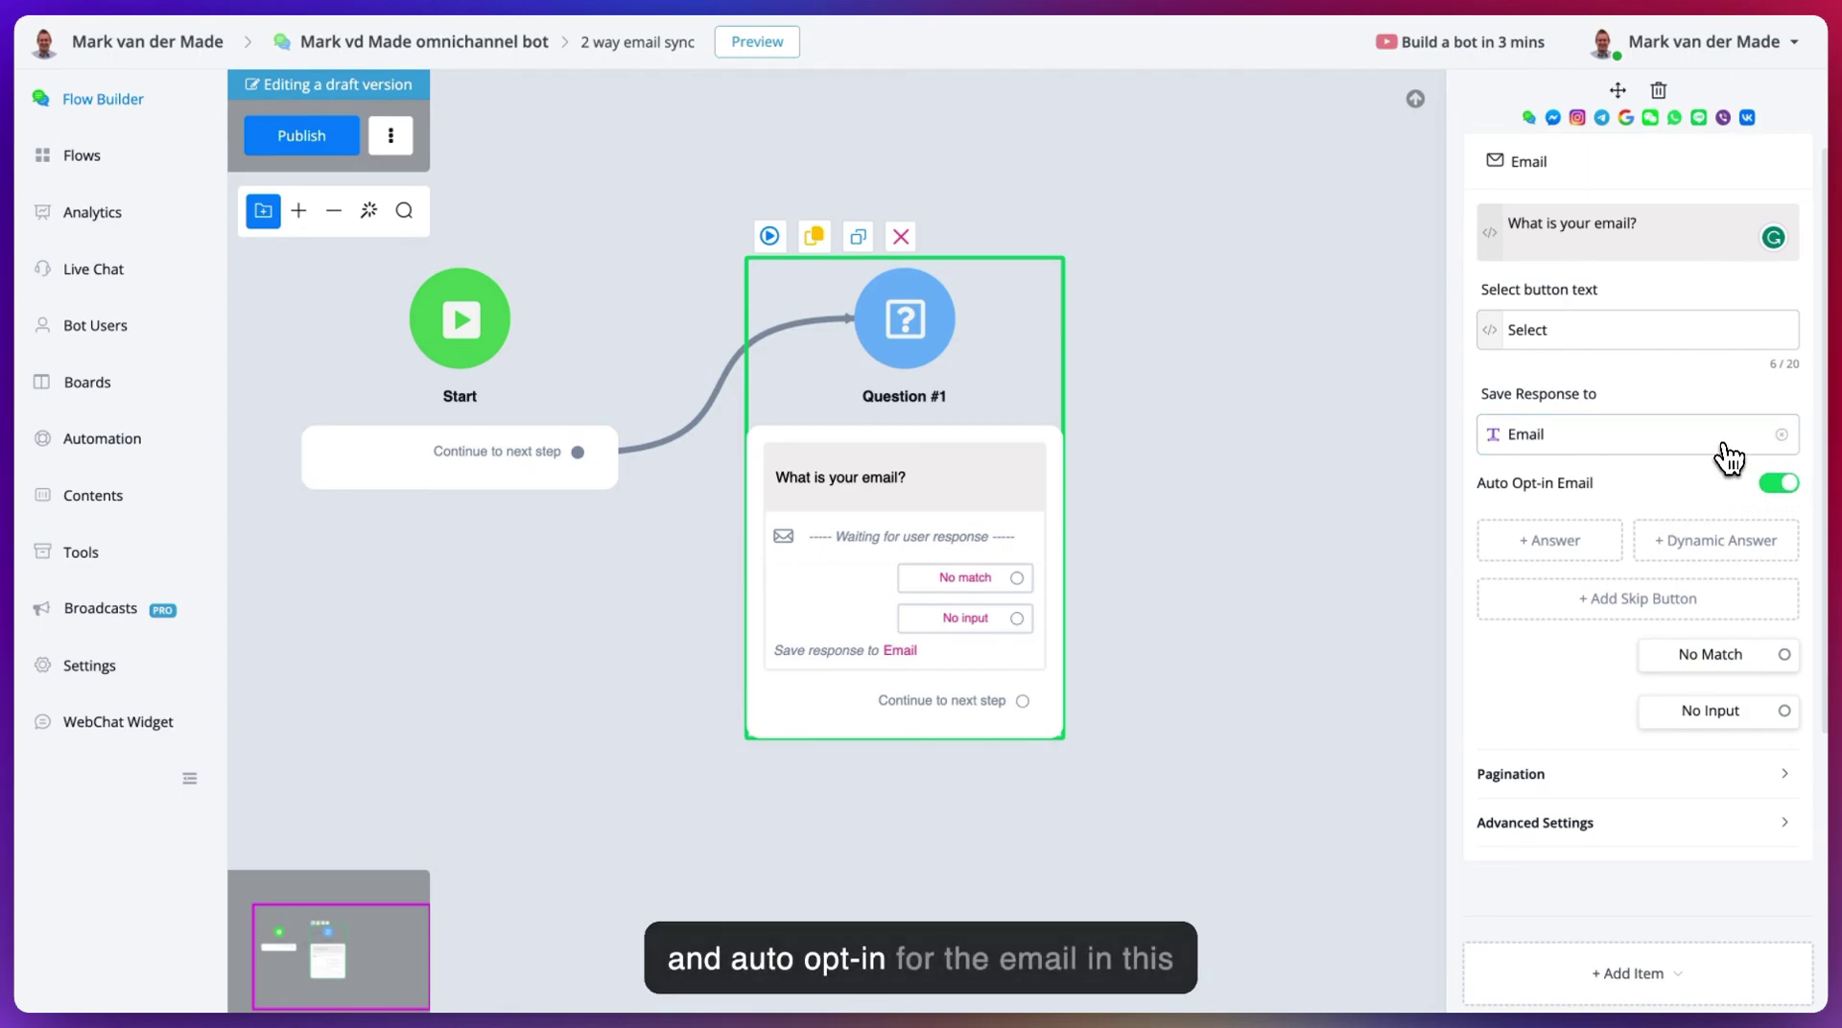
# - Add a Send Email step after the question using the SendGrid sending profile
pyautogui.moveTo(1172, 514); pyautogui.dragTo(892, 457)
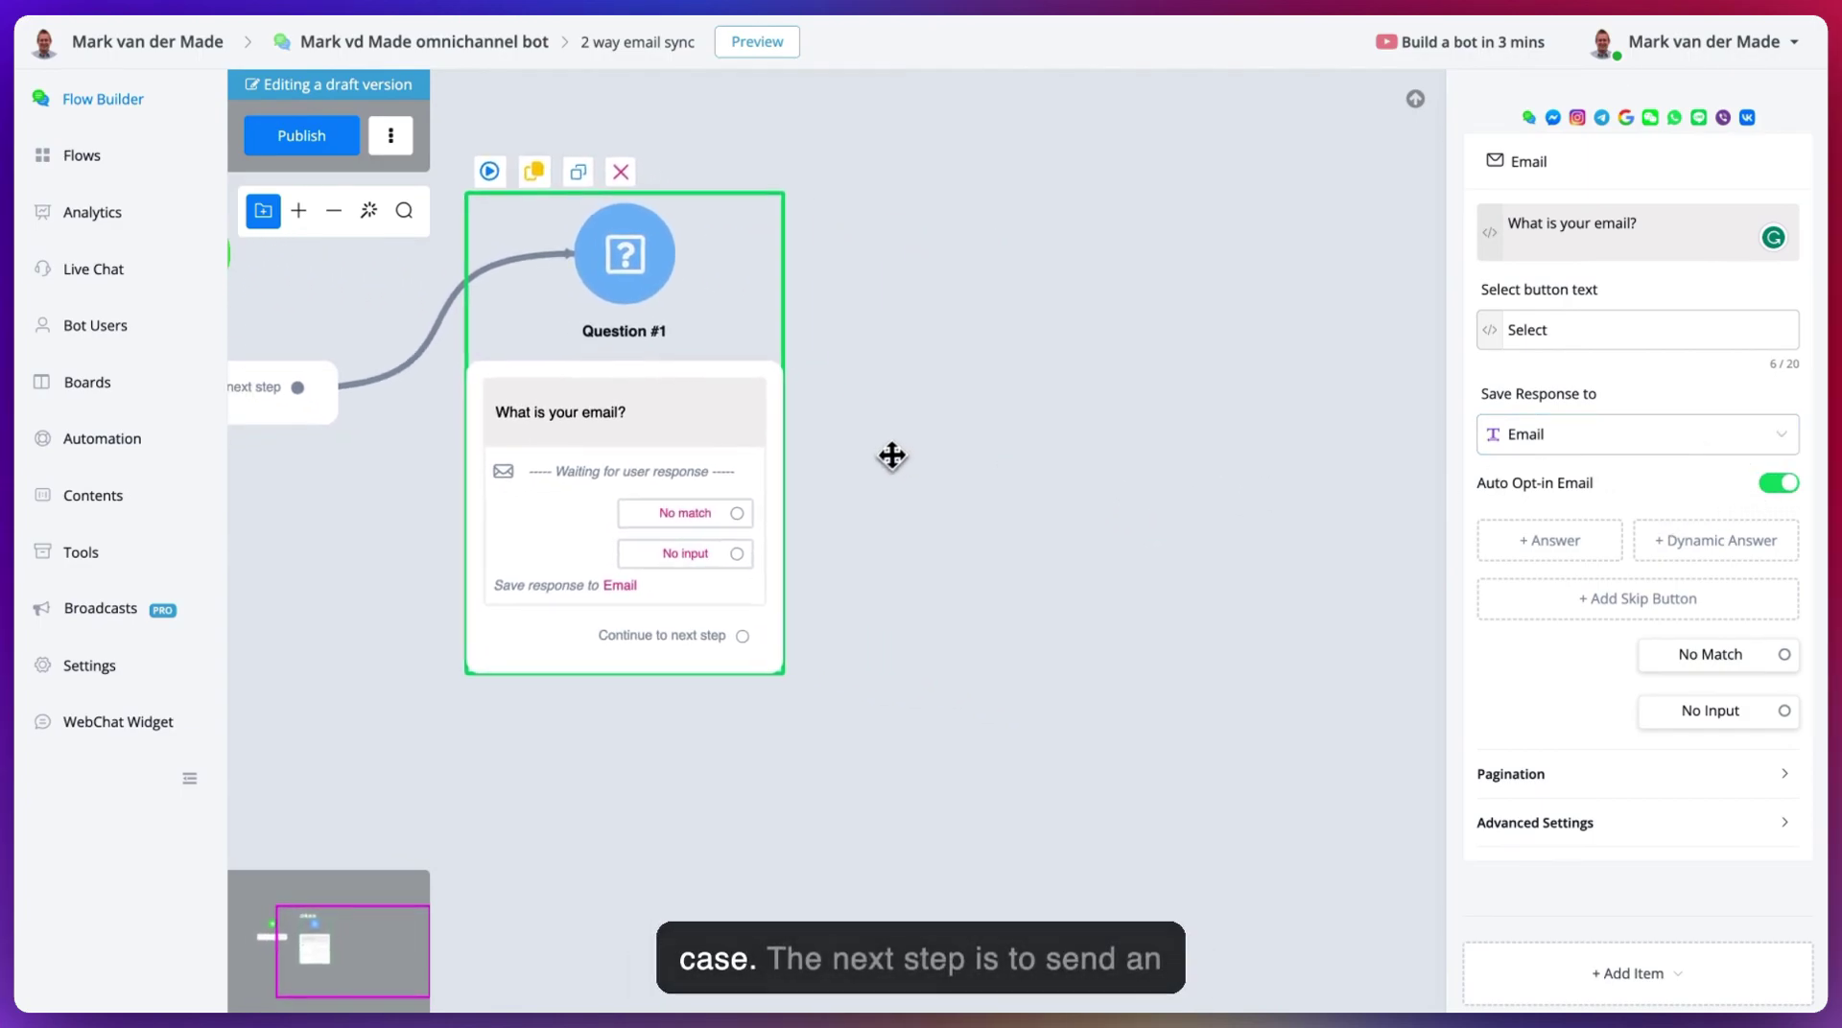
pyautogui.moveTo(750, 638); pyautogui.dragTo(974, 398)
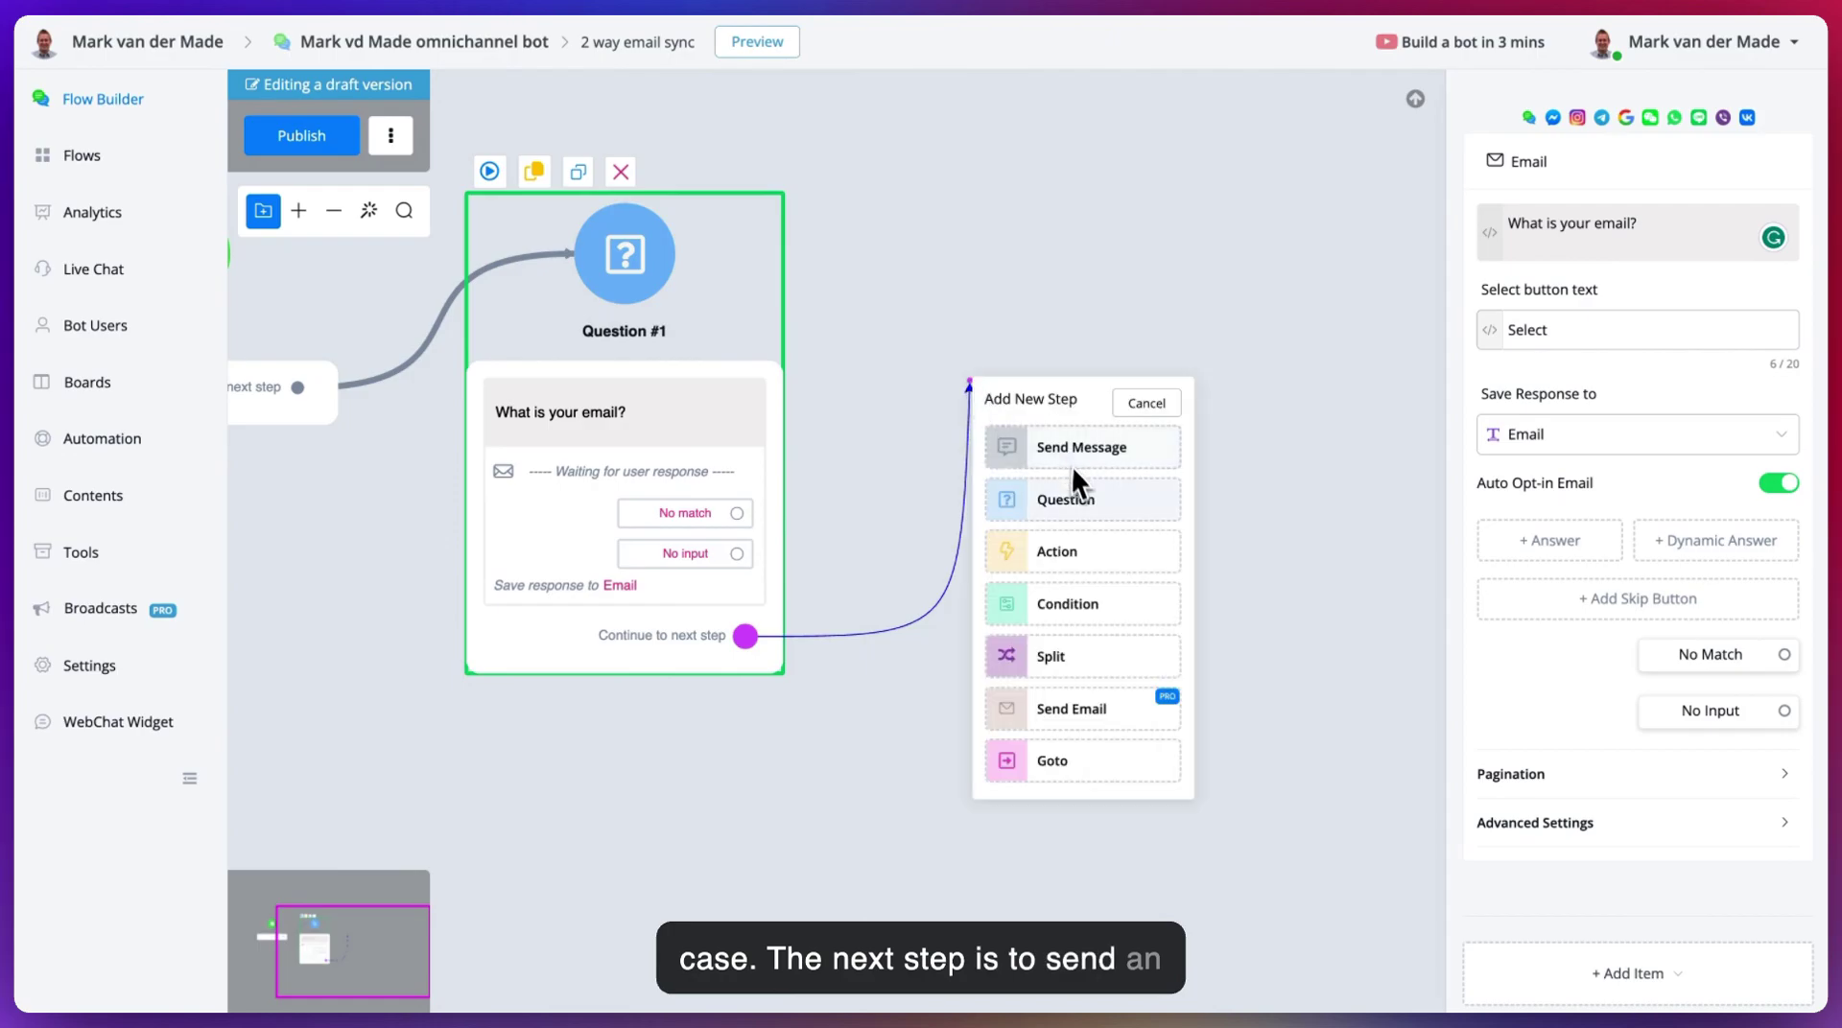
pyautogui.click(1087, 714)
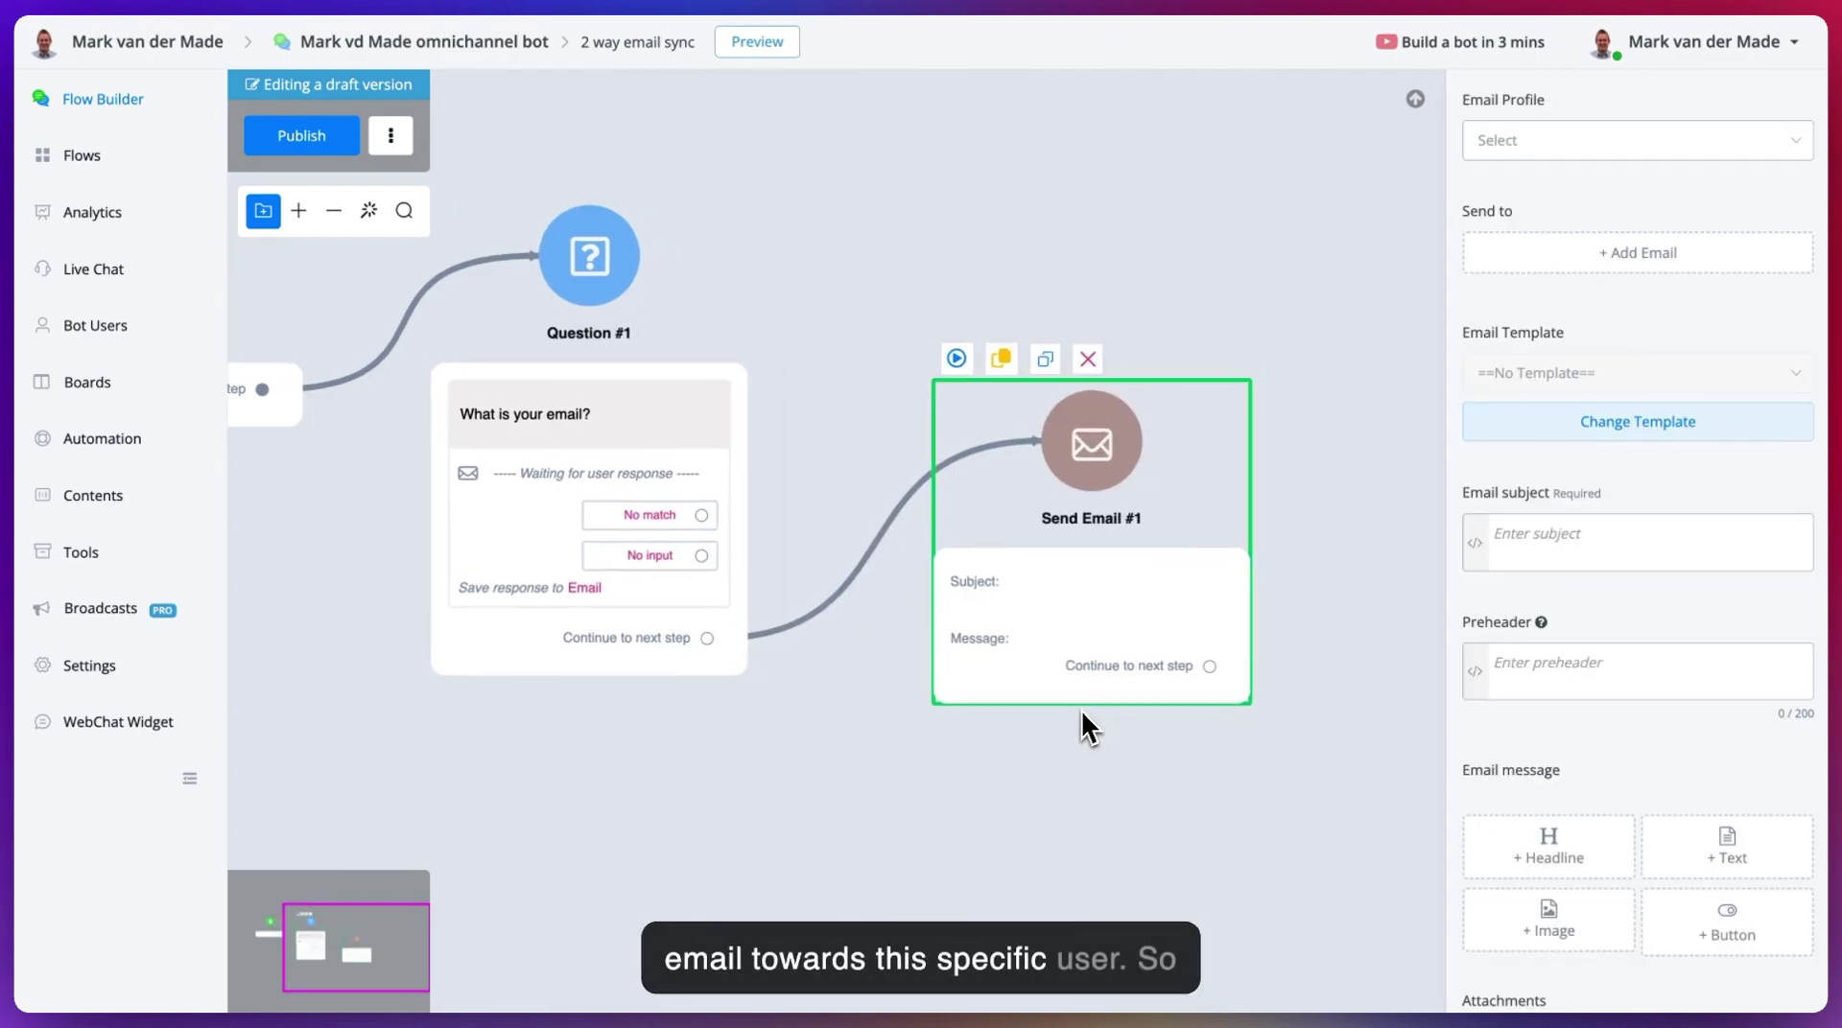
pyautogui.click(1634, 146)
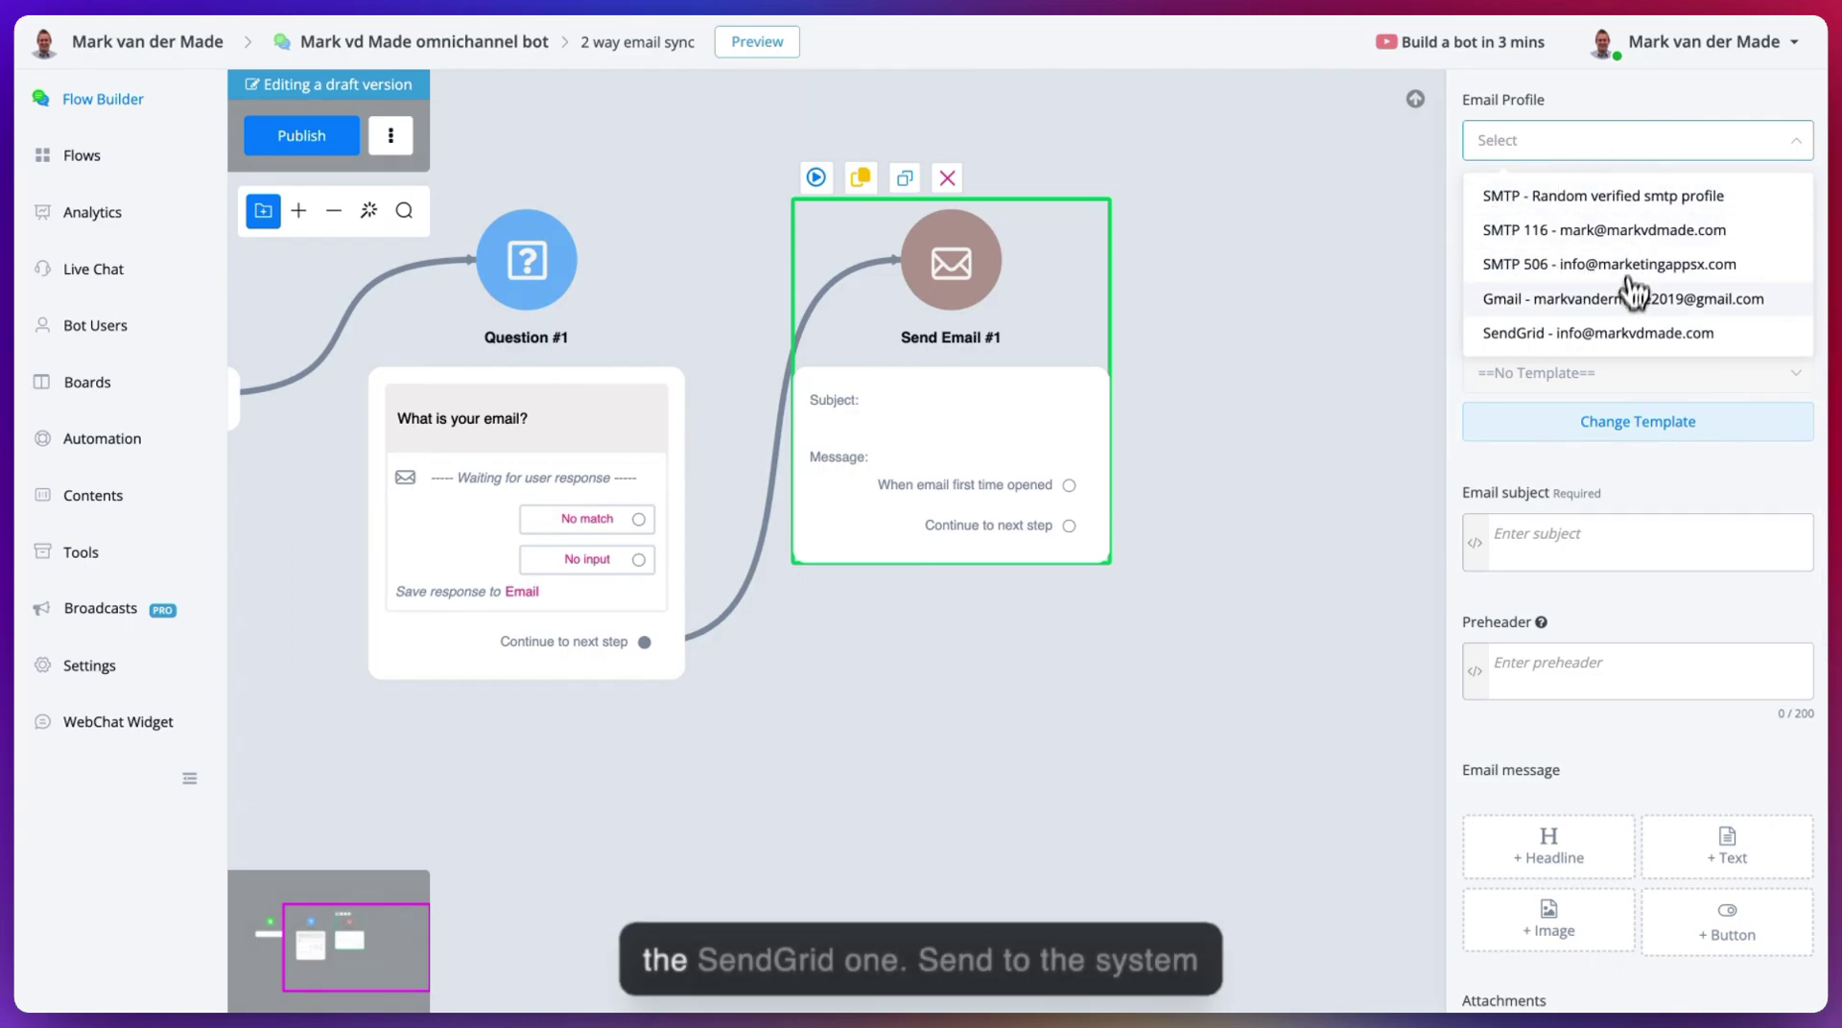
pyautogui.click(1669, 342)
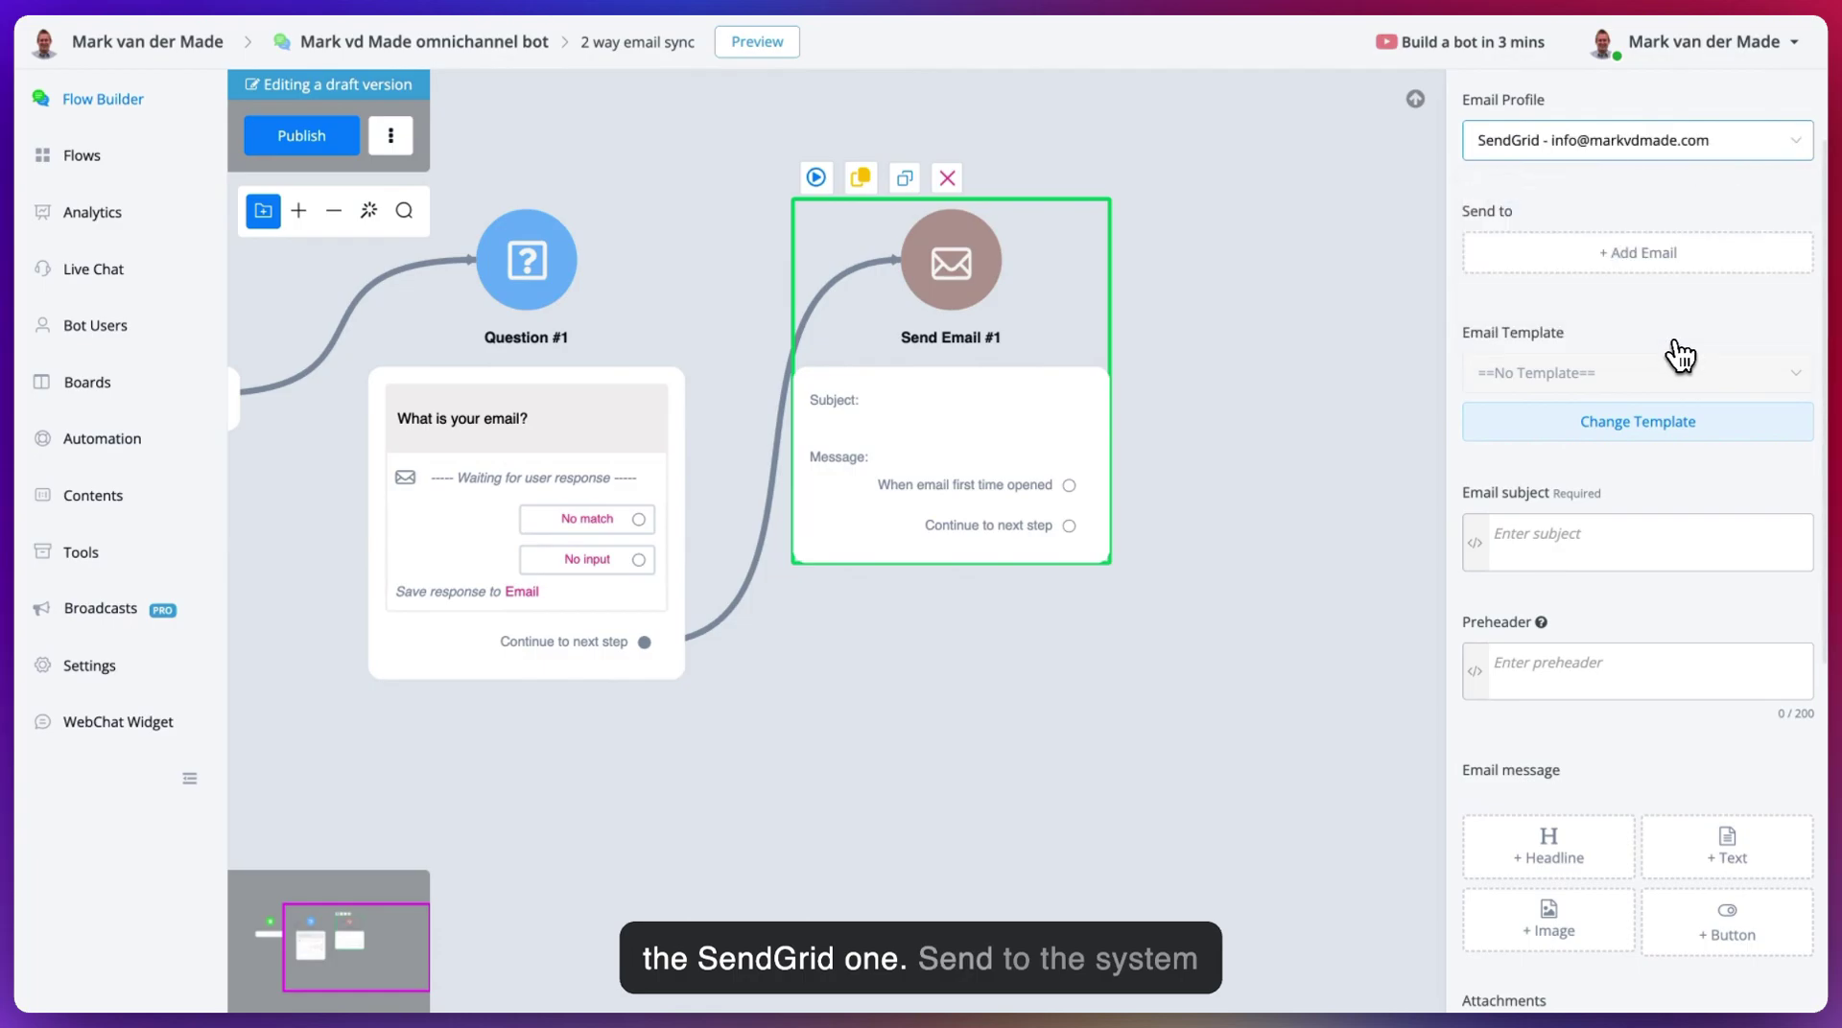
# - Address the email to the user's Email field with subject 'You are all set and good to go!'
pyautogui.click(1604, 261)
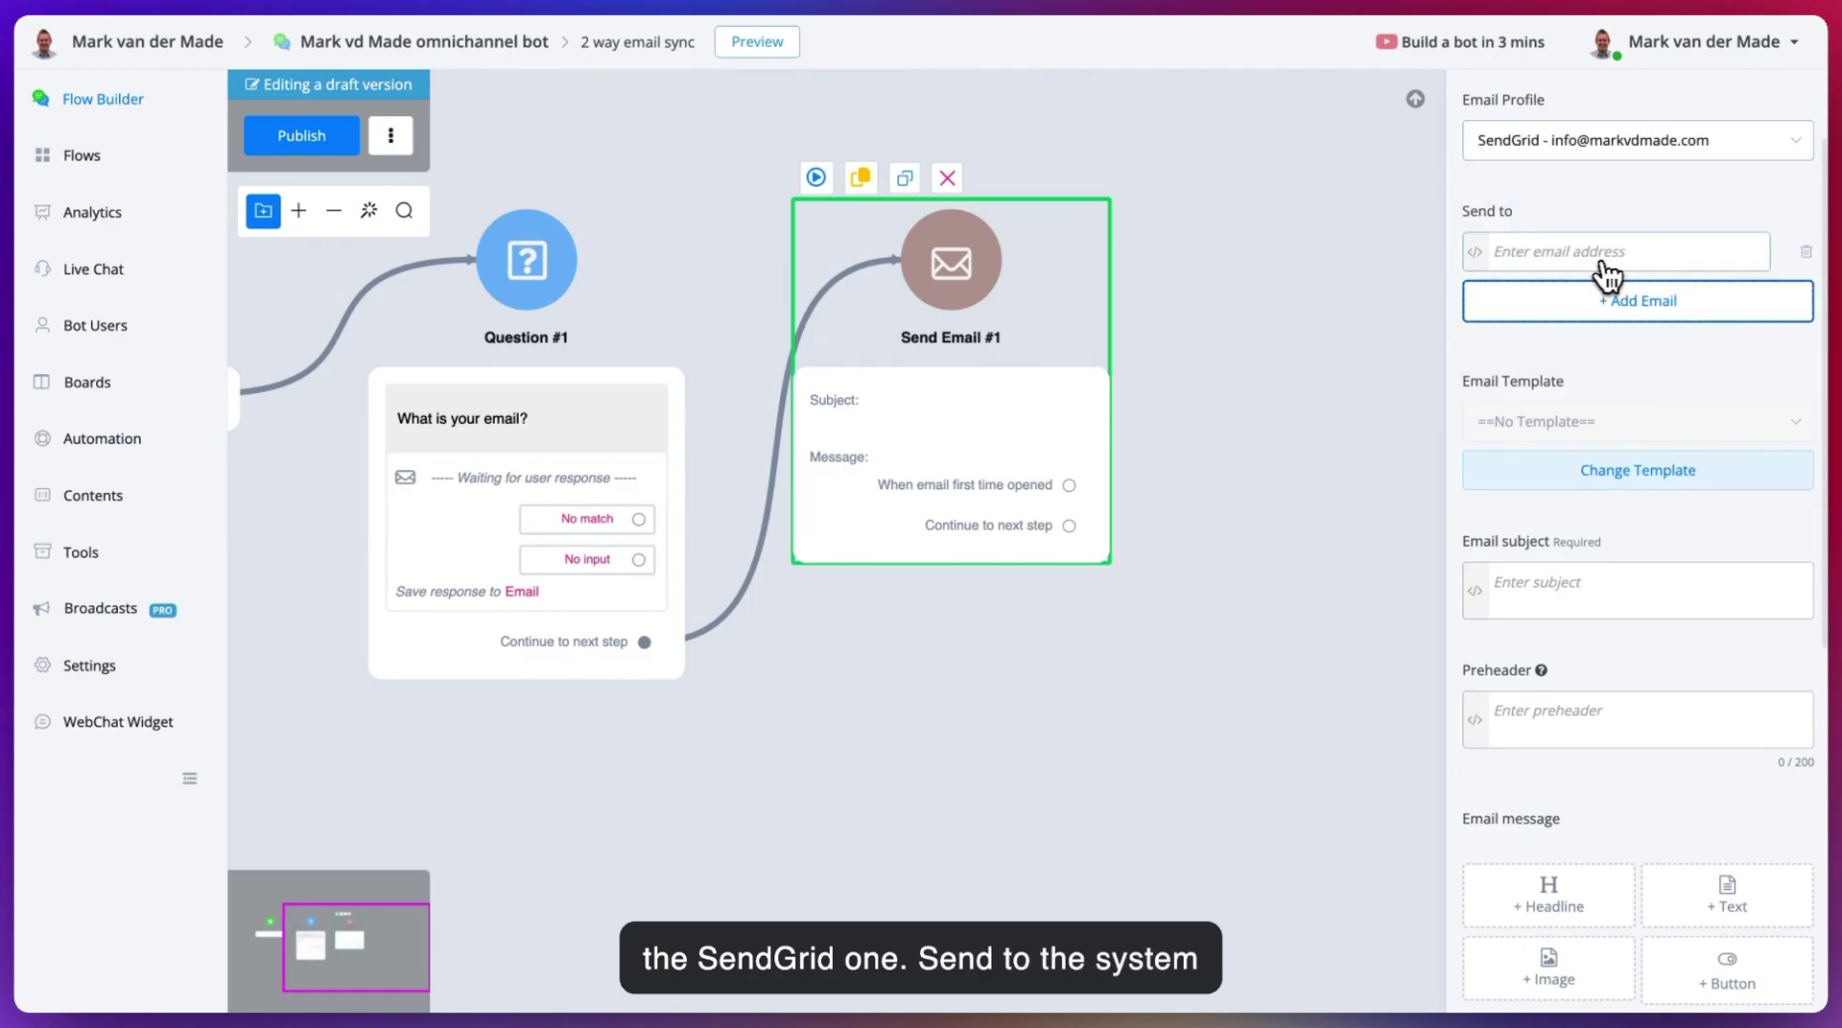
pyautogui.click(1476, 252)
pyautogui.click(1151, 360)
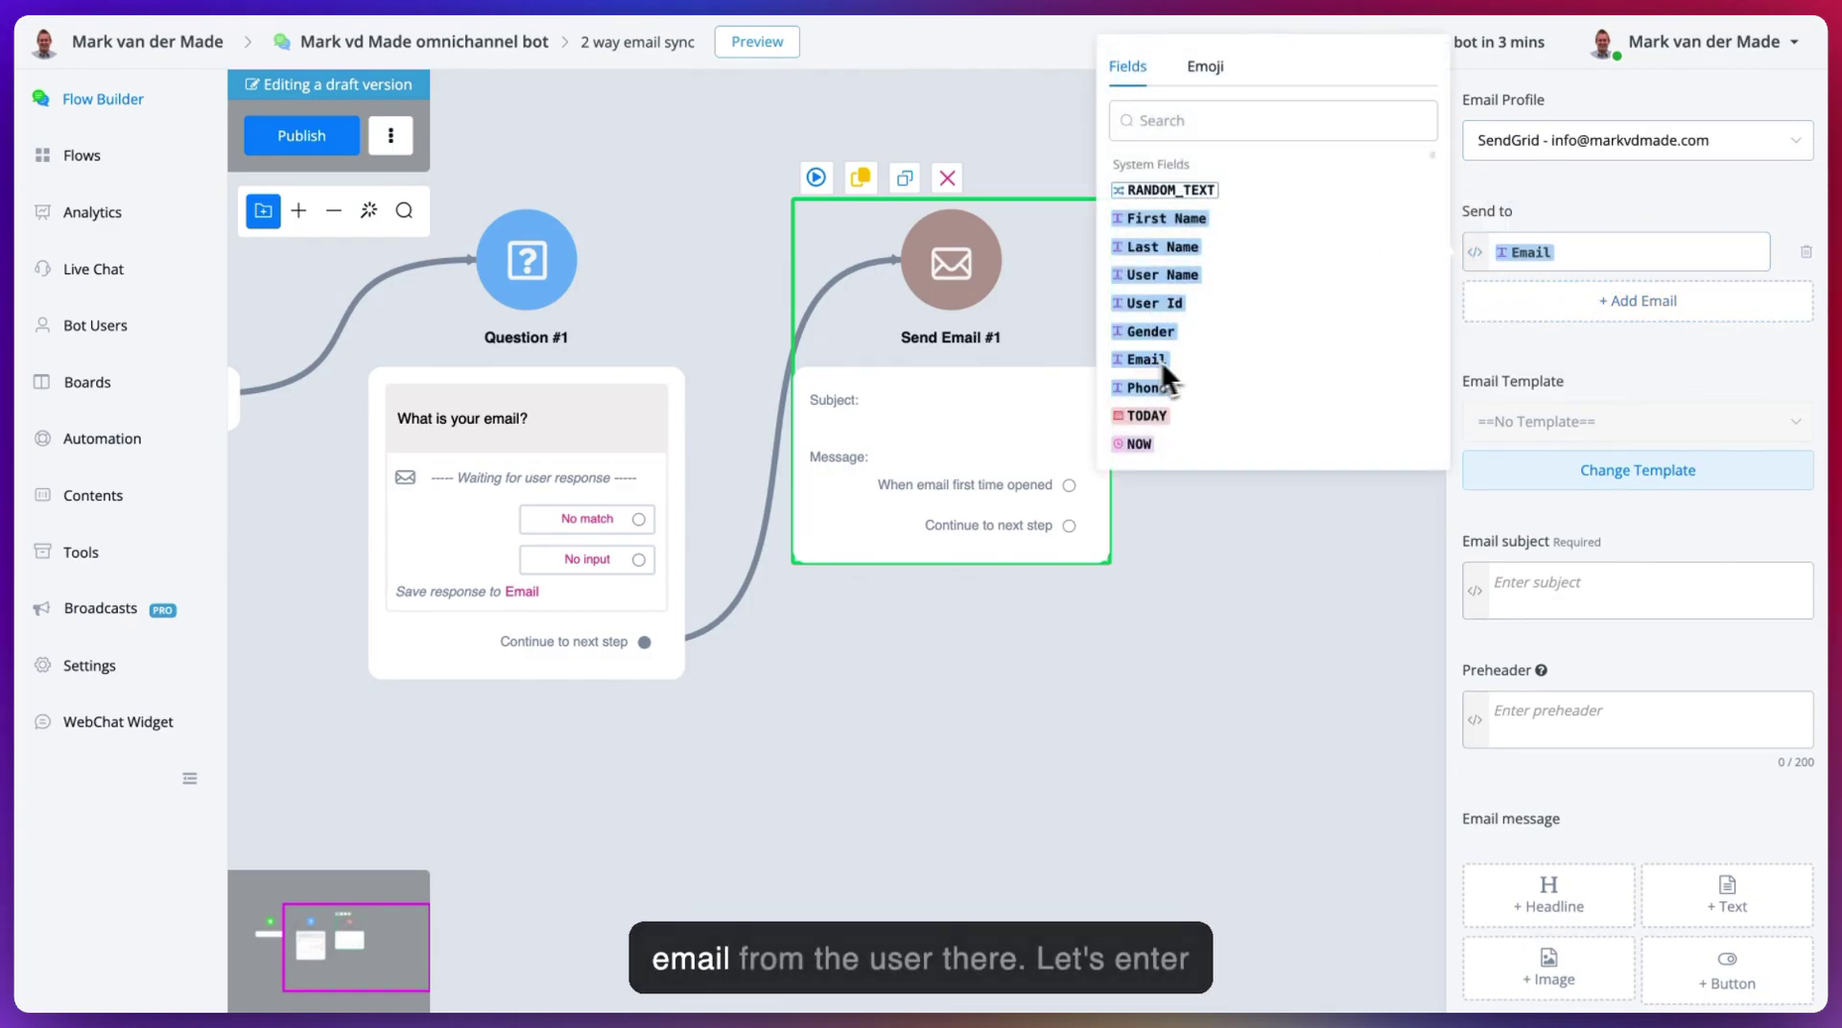
pyautogui.click(1552, 592)
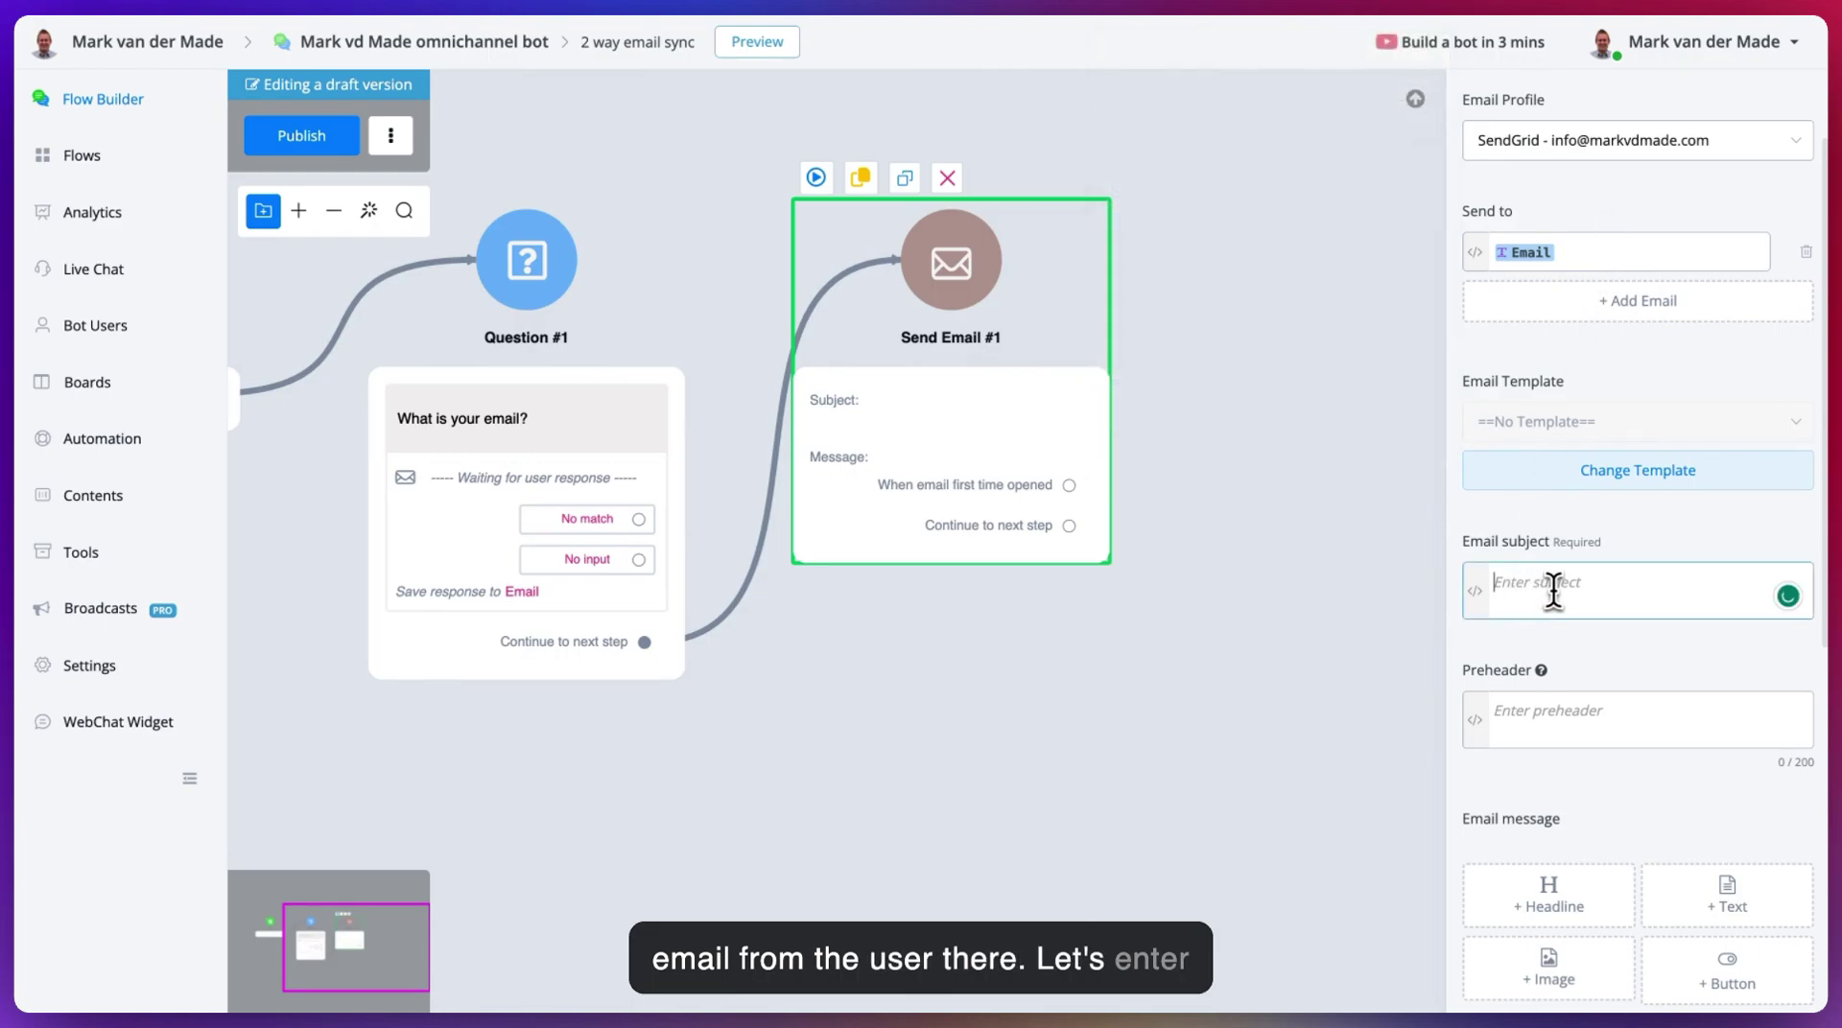
pyautogui.write('You ar')
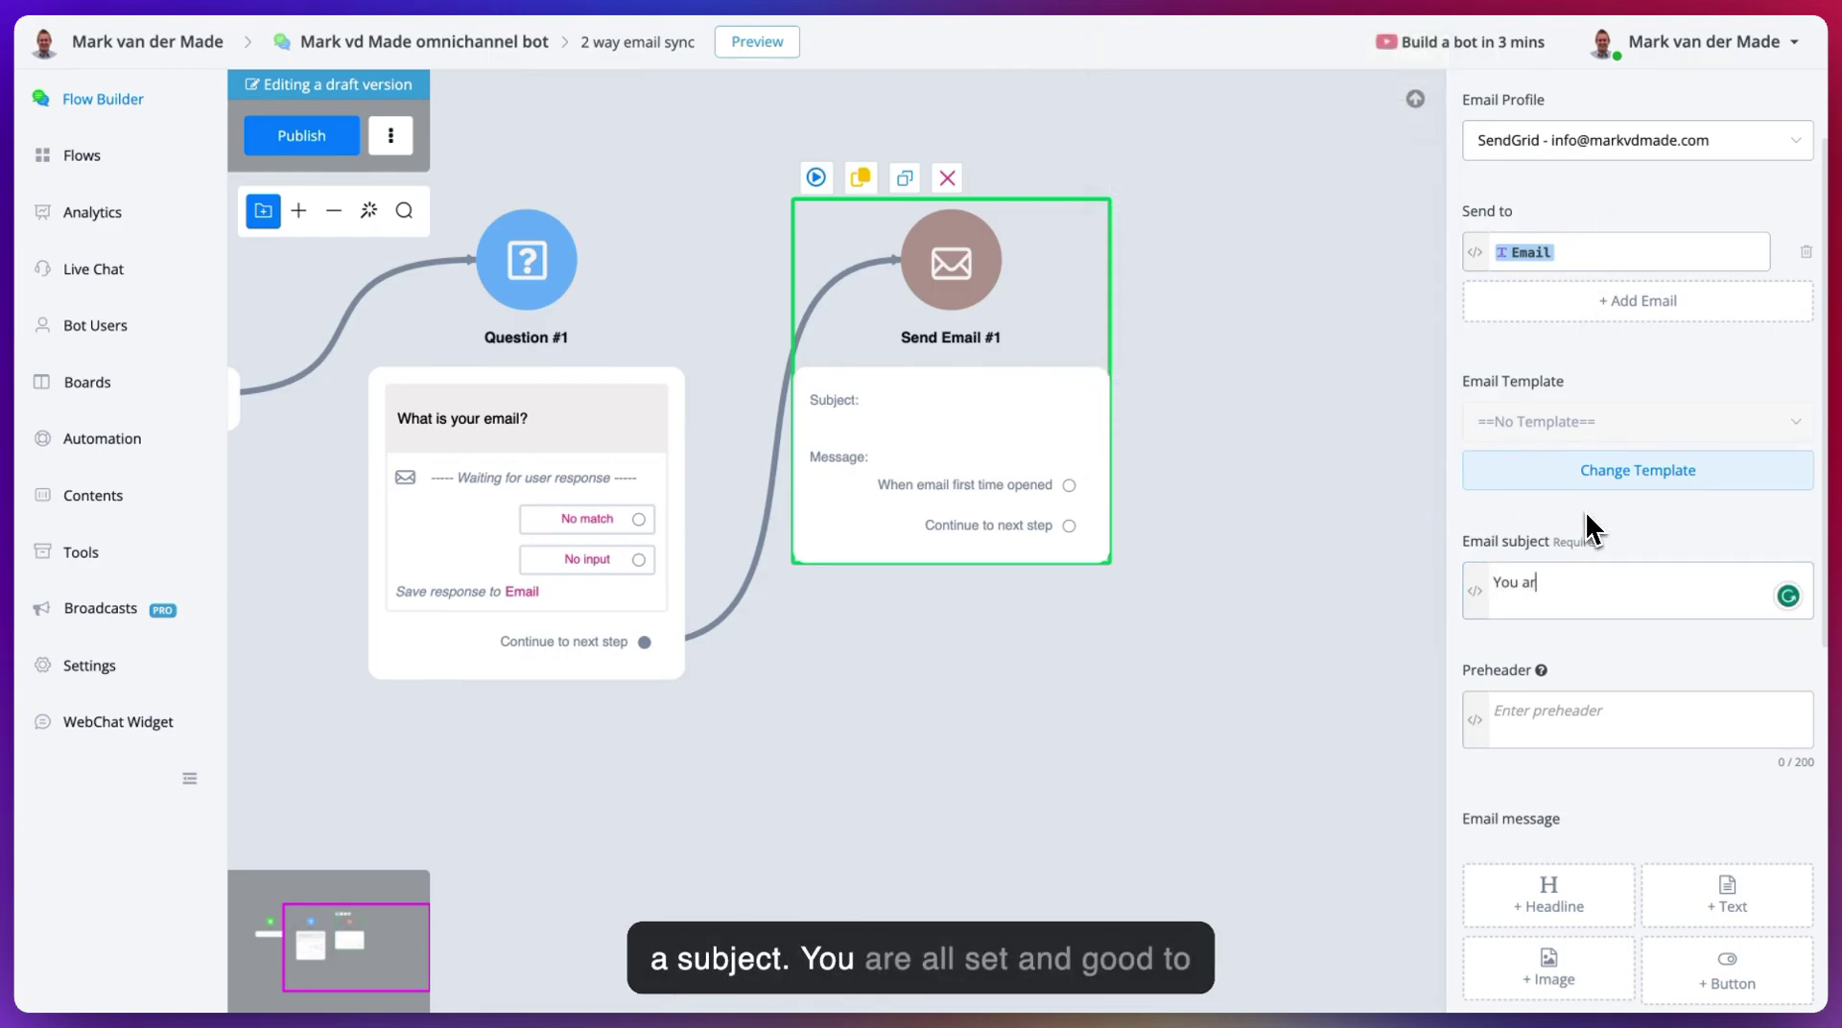
pyautogui.write('e all set')
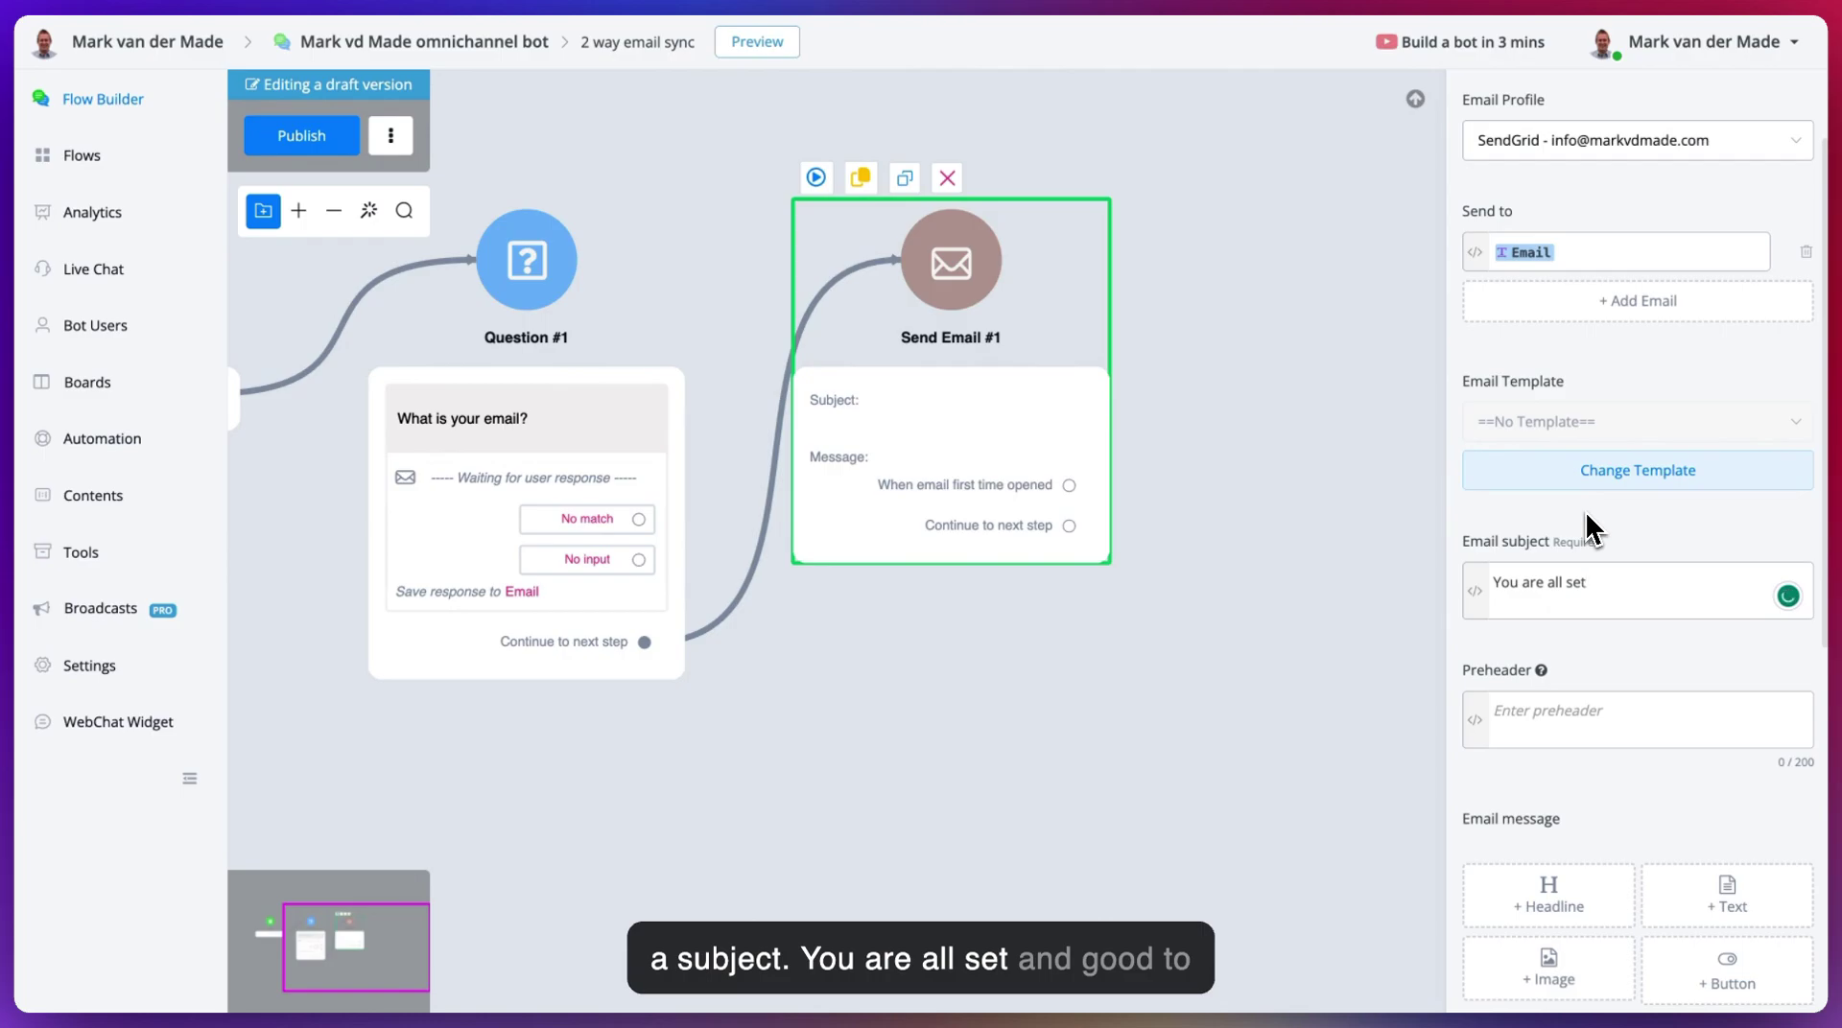
pyautogui.write(' and good to go!')
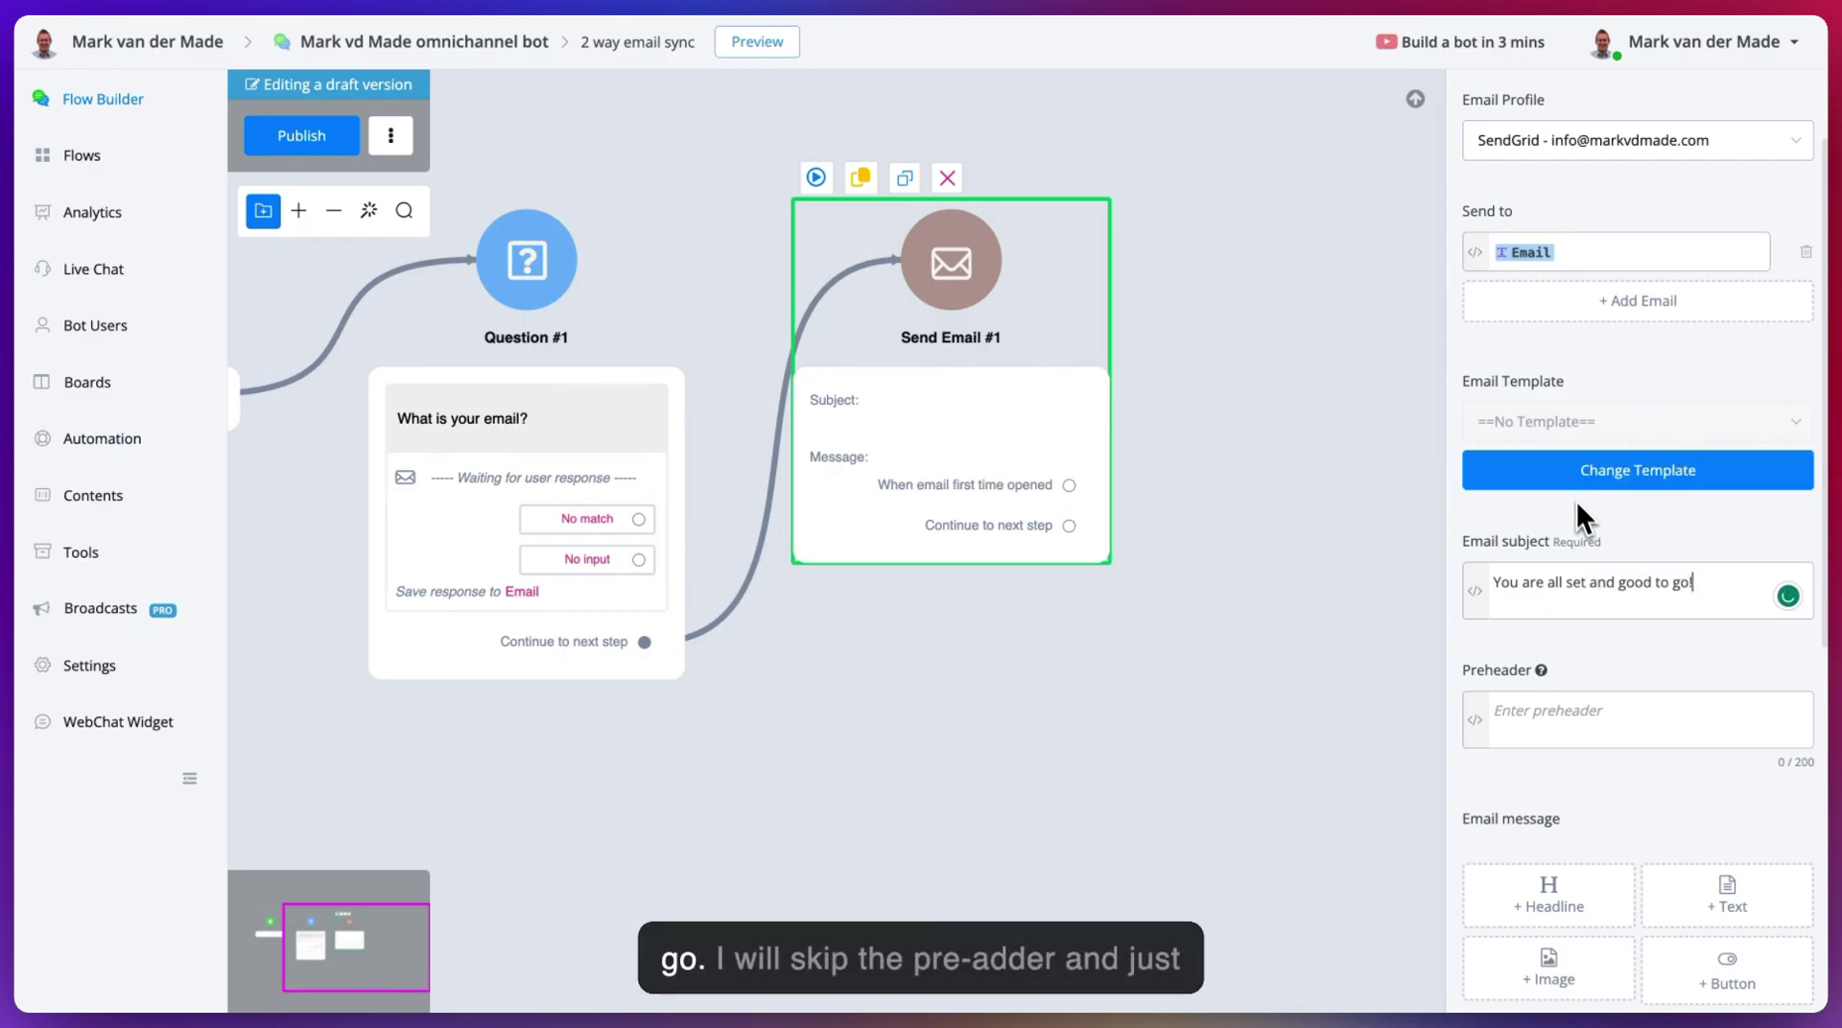
pyautogui.scroll(-4, 1630, 498)
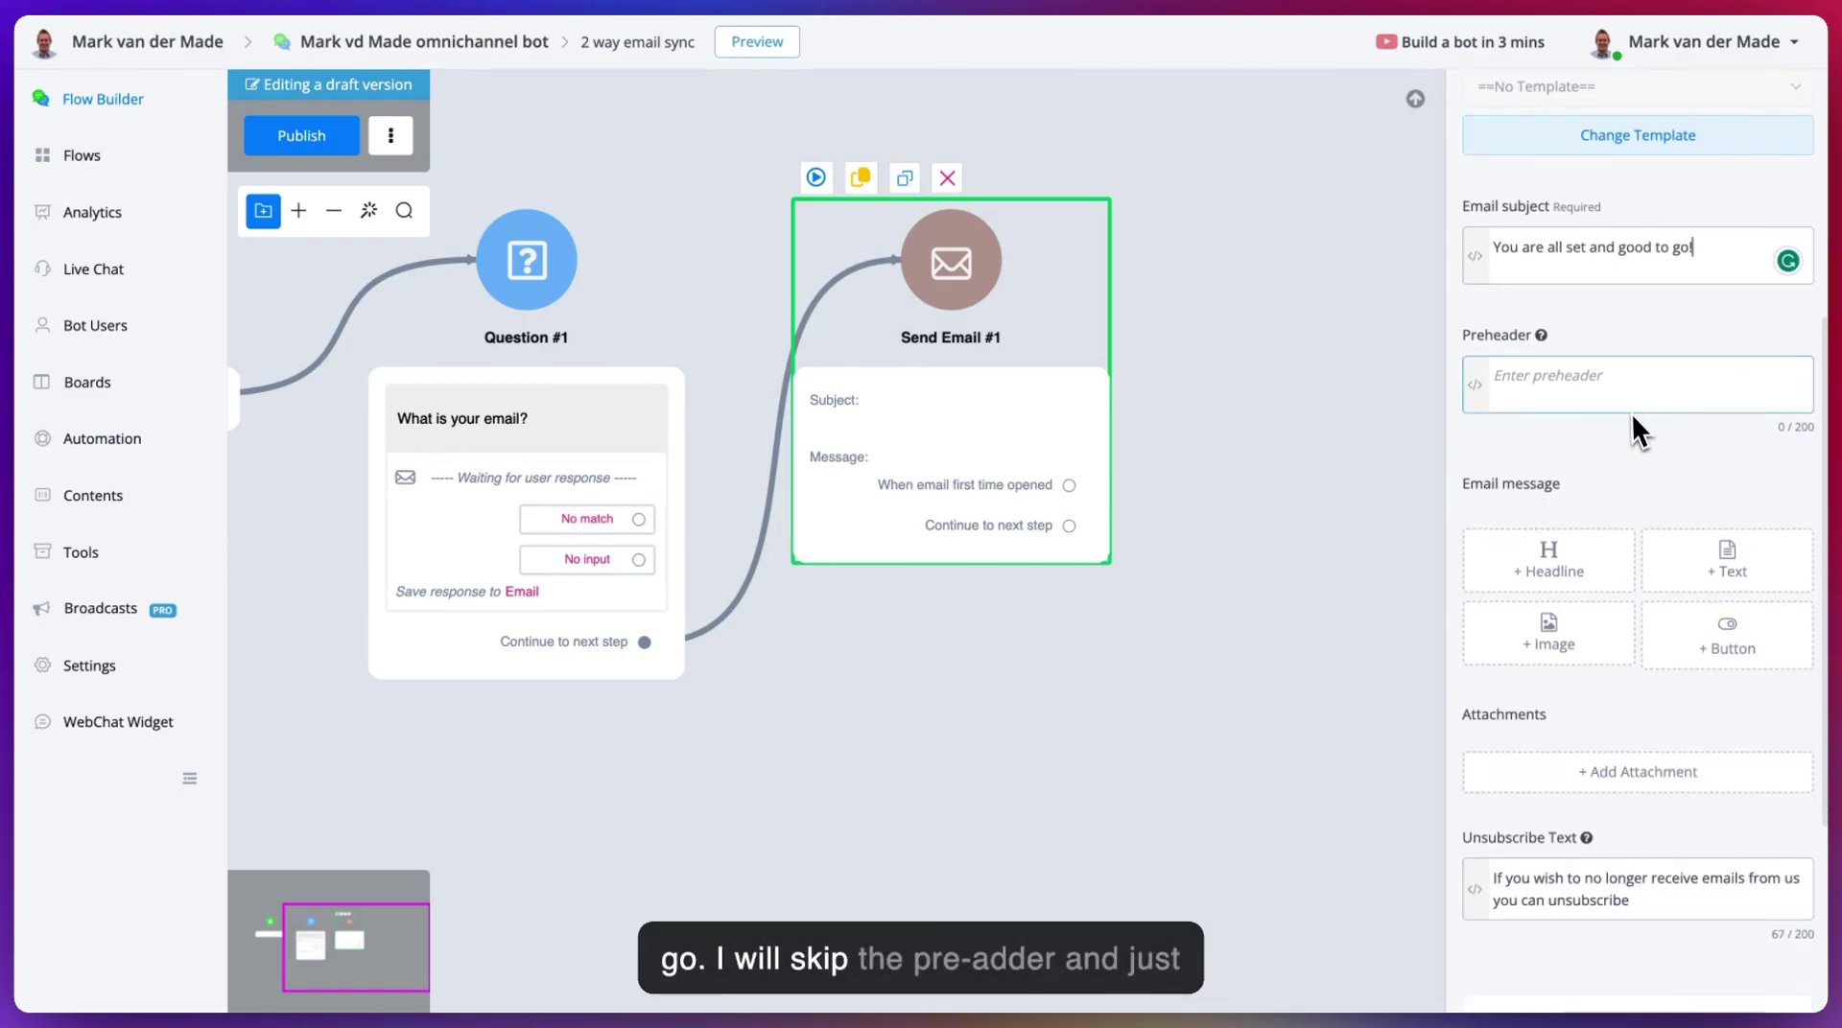
# - Write the message 'Hey you are good to go! reply if you received this email', signed 'Kind regards,' plus the sender's name
pyautogui.click(1712, 565)
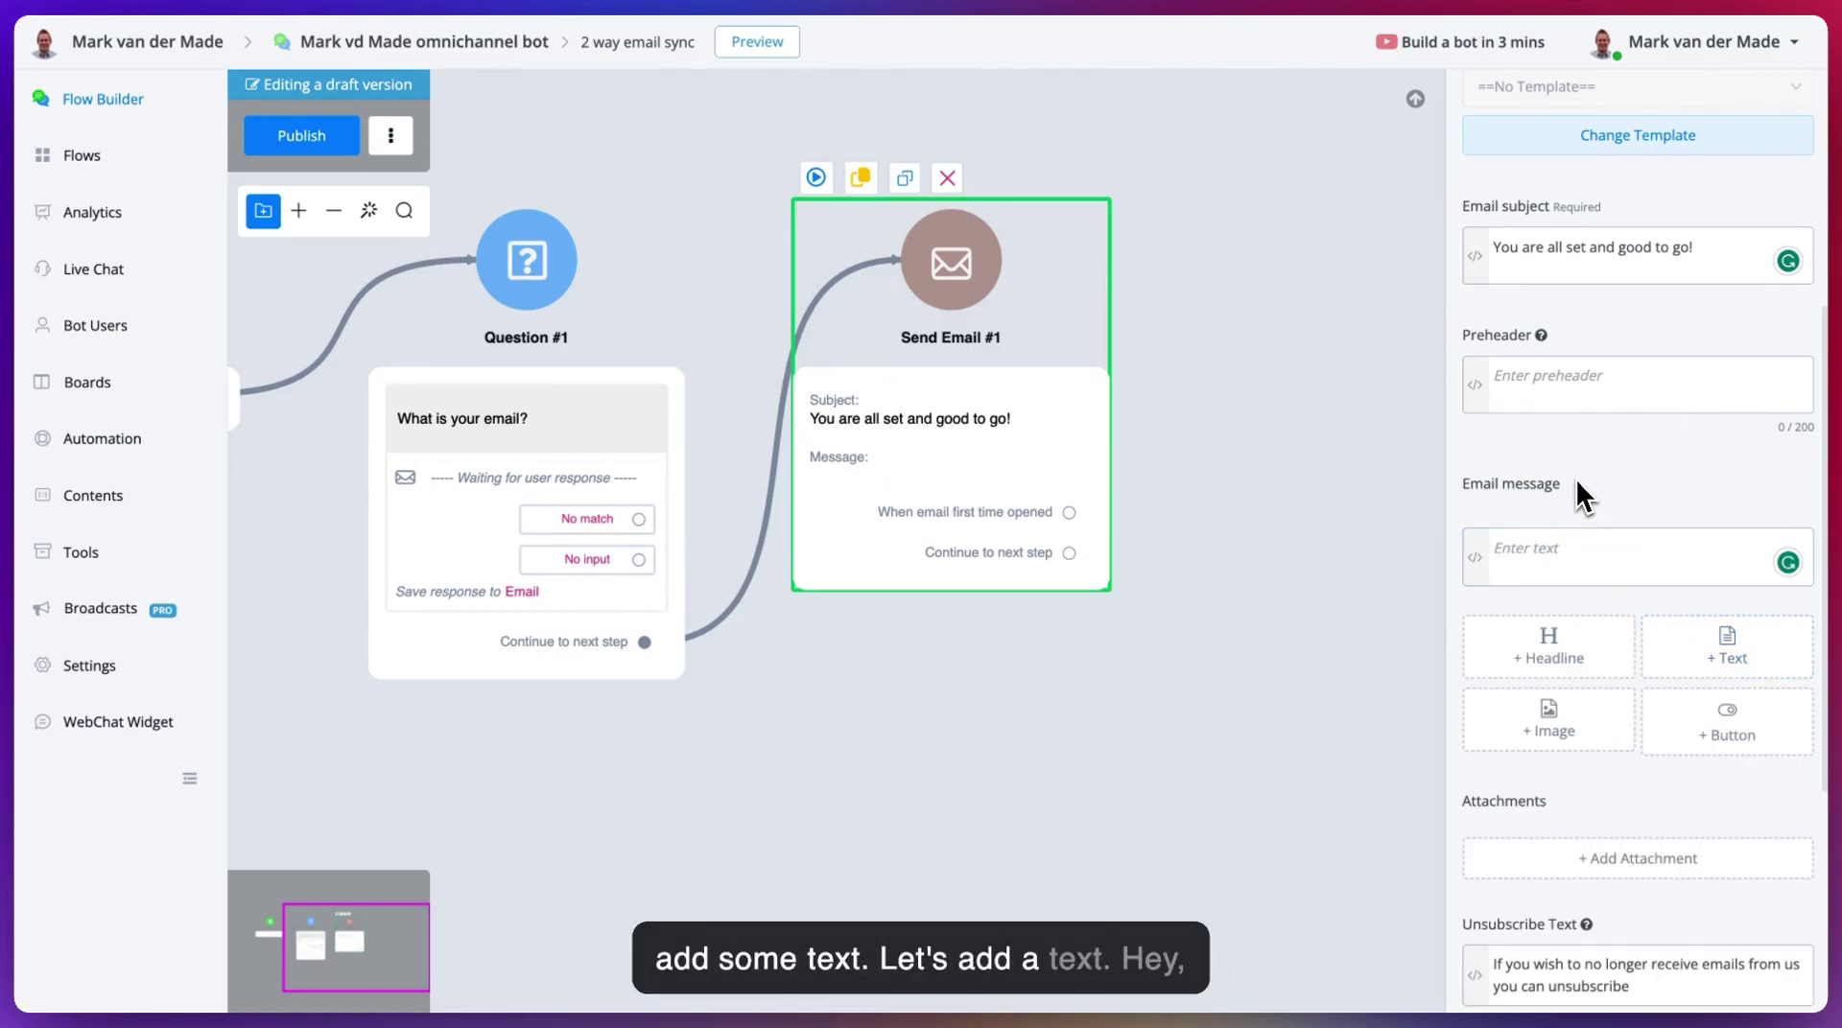
pyautogui.write('Hey')
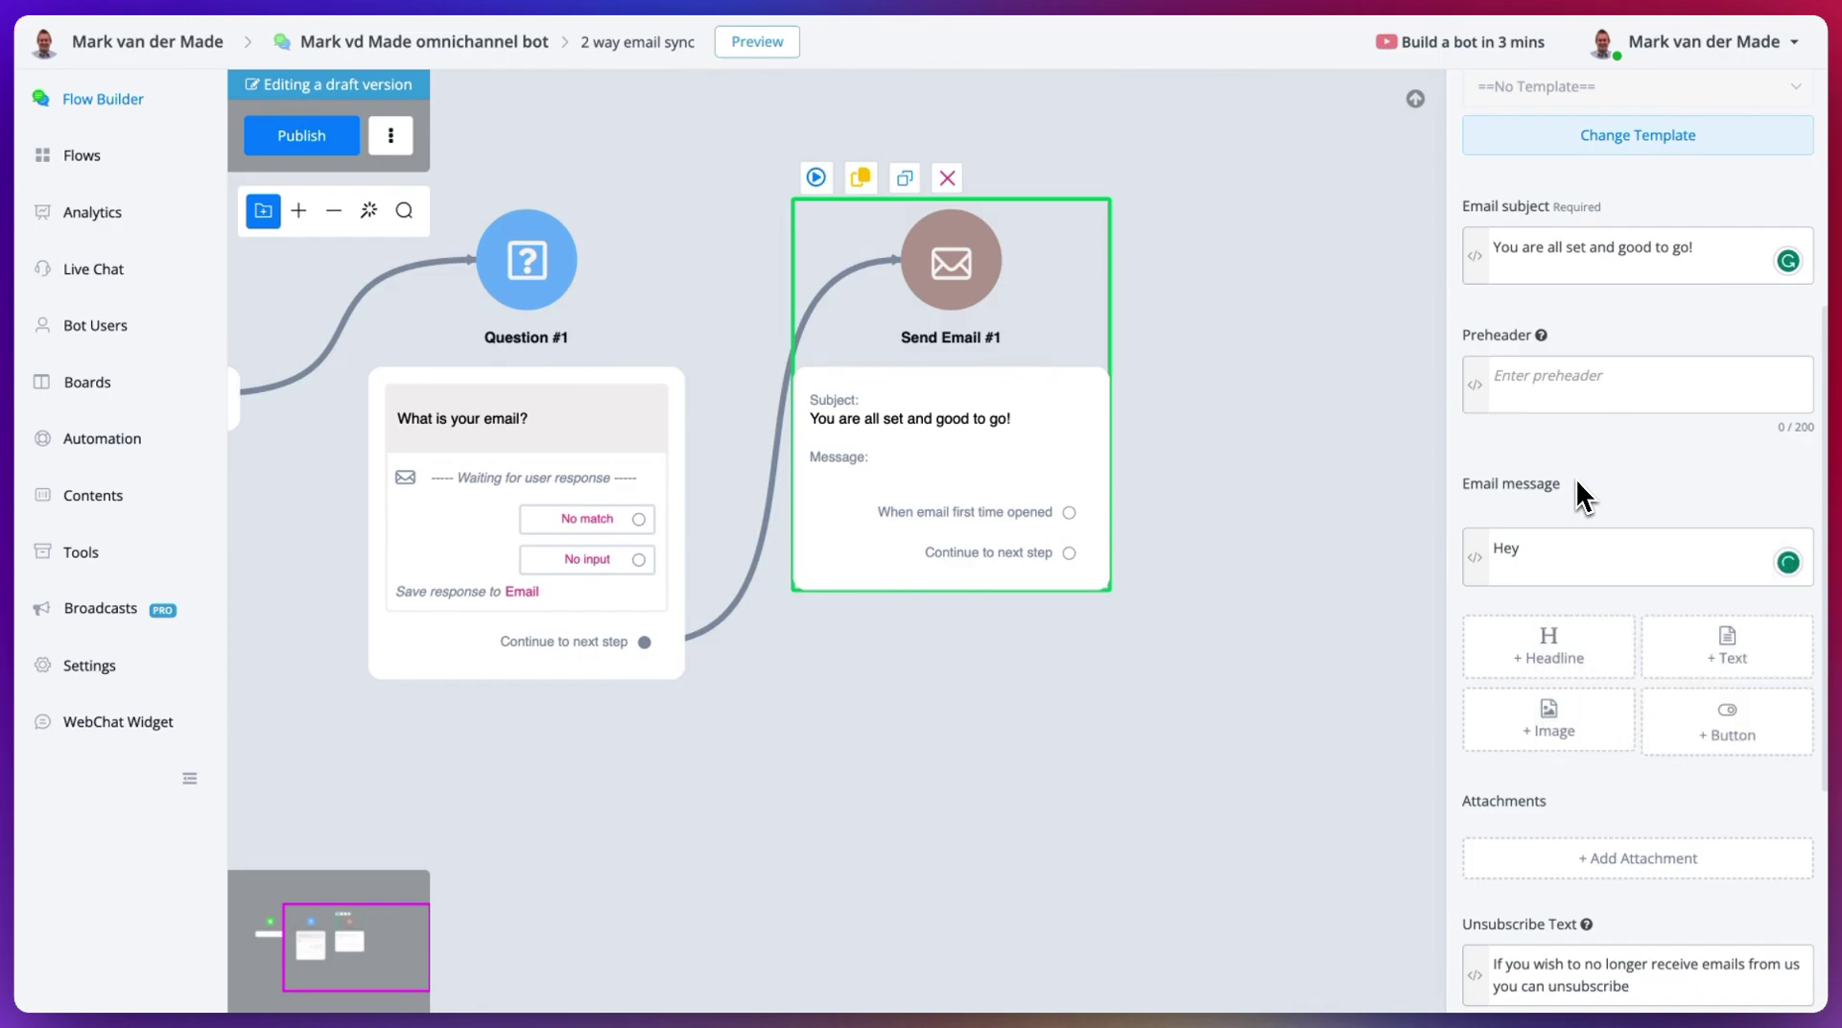
pyautogui.write(' you are goo')
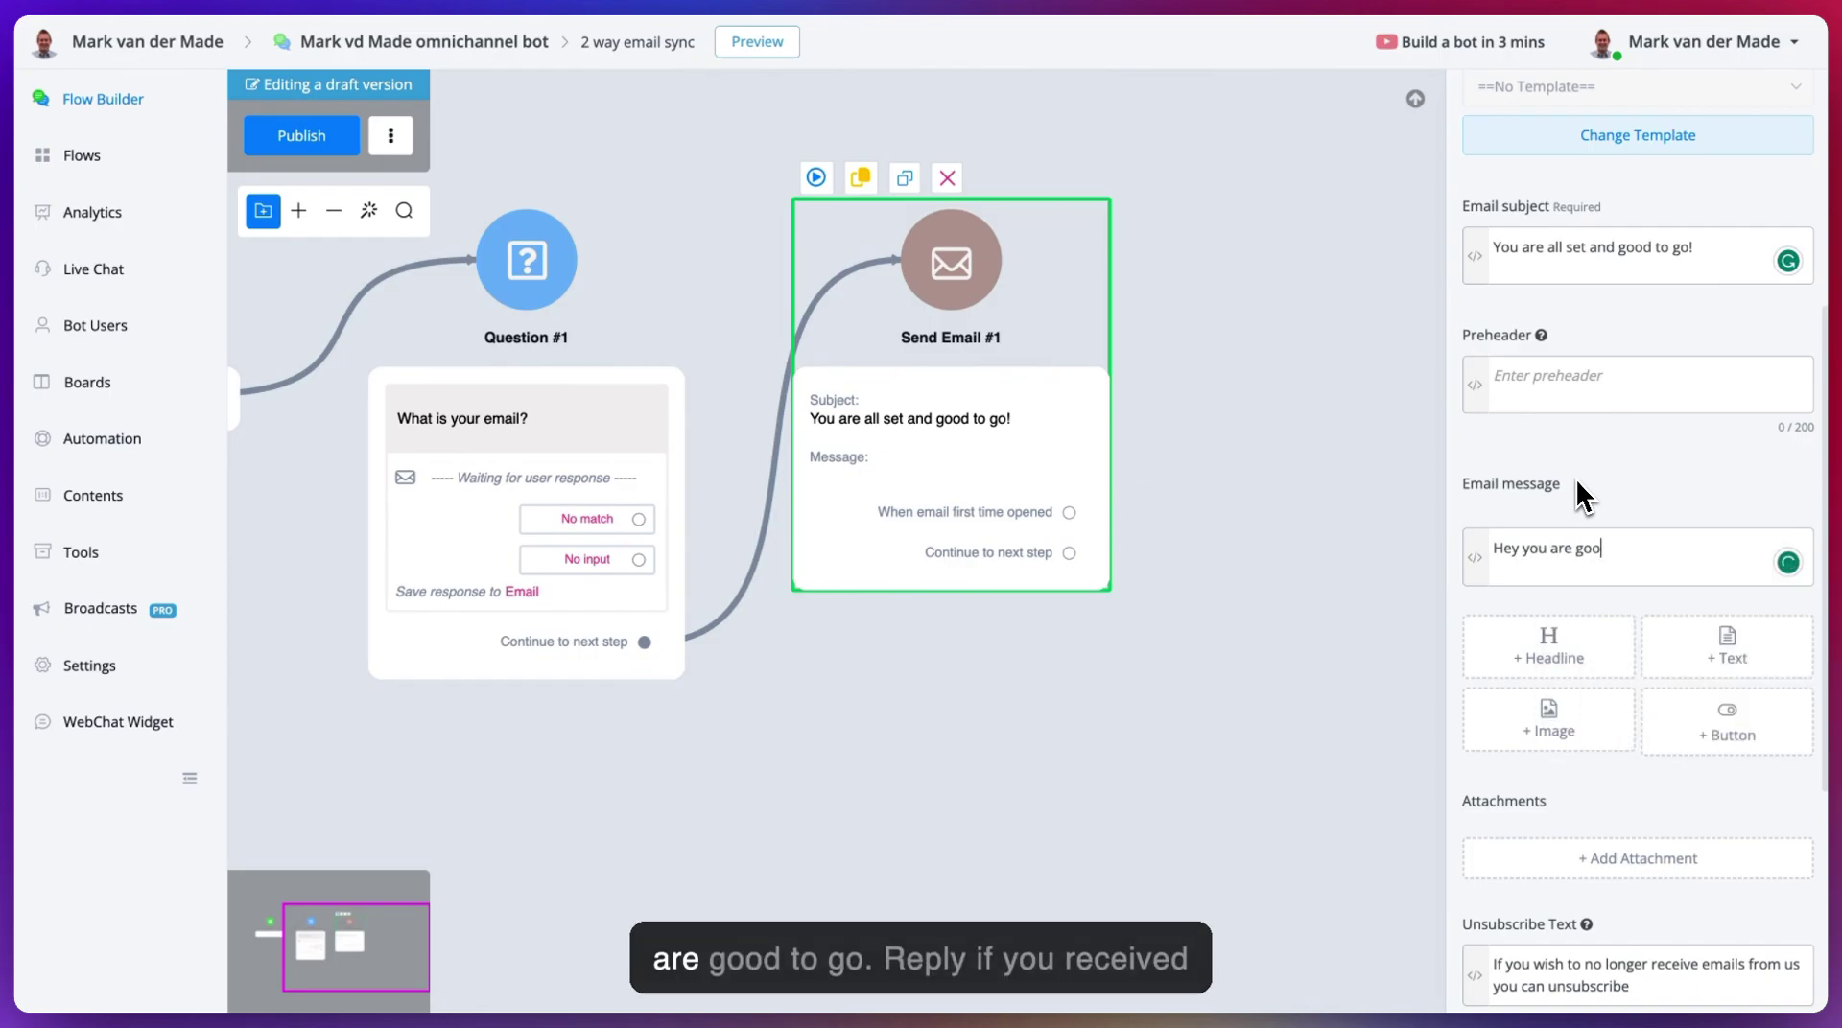
pyautogui.write('d to go!')
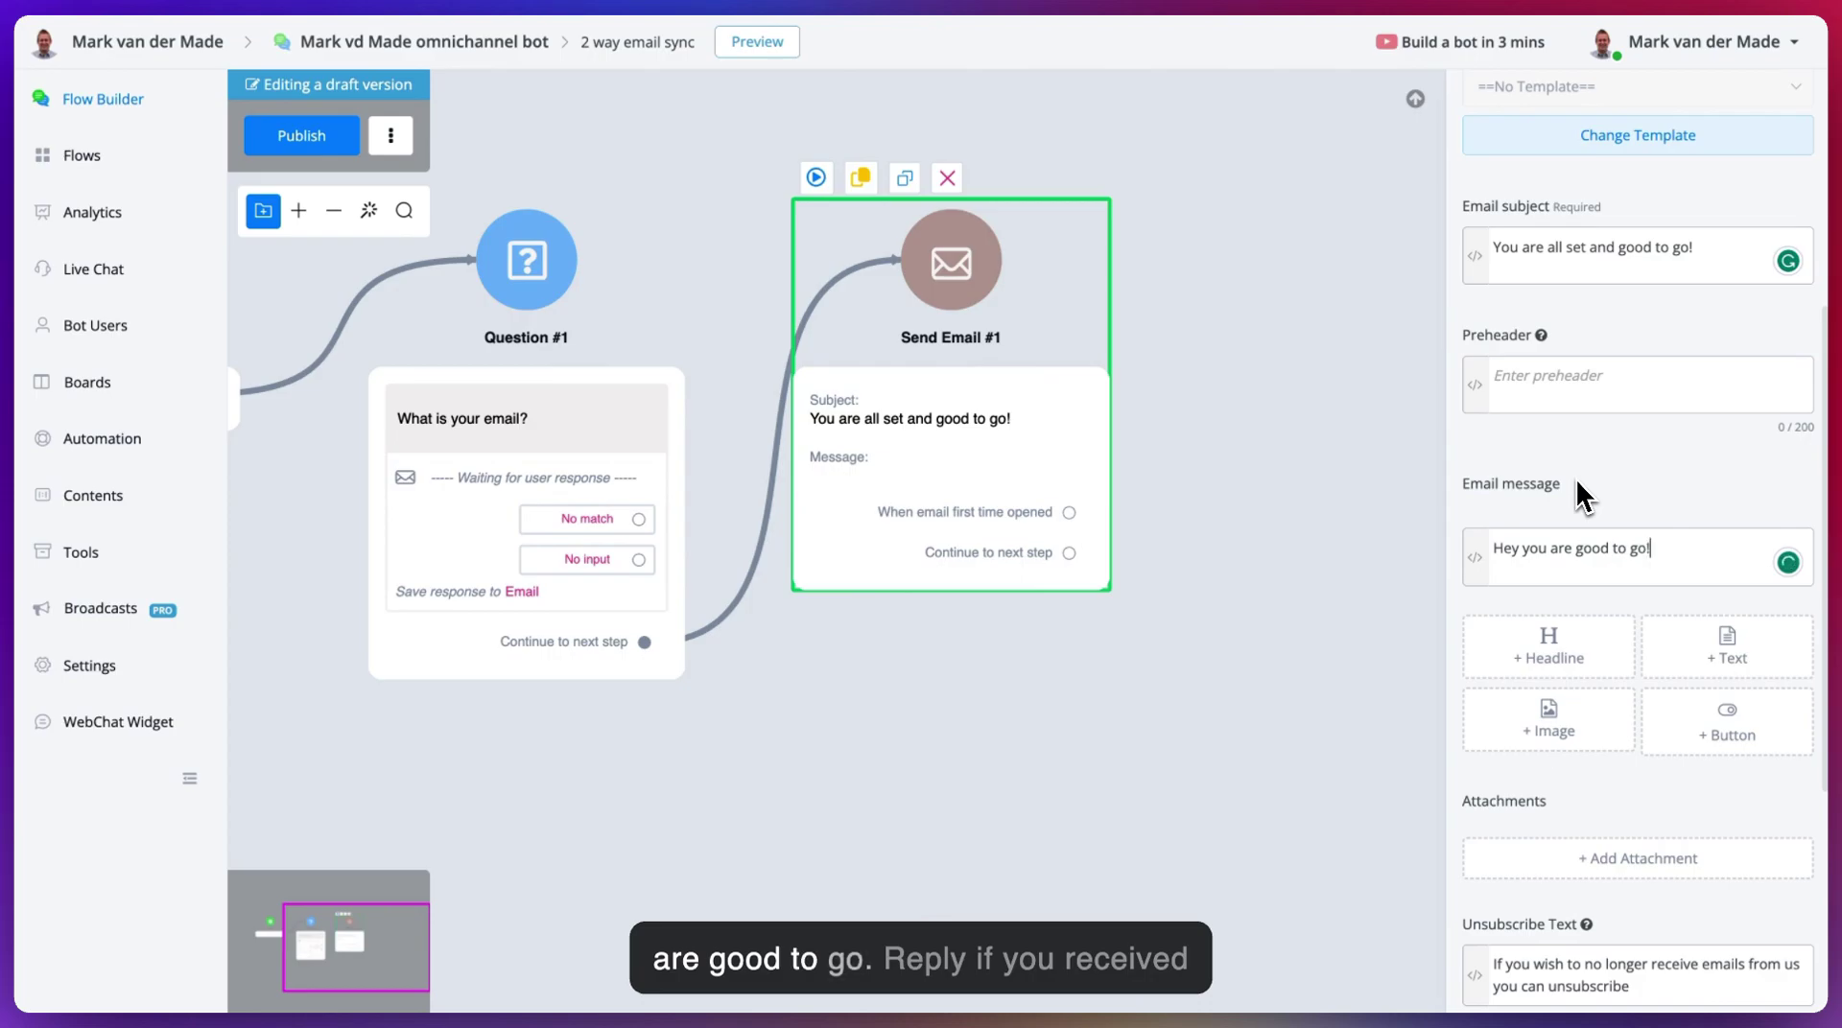
pyautogui.press('Return')
pyautogui.write('replied')
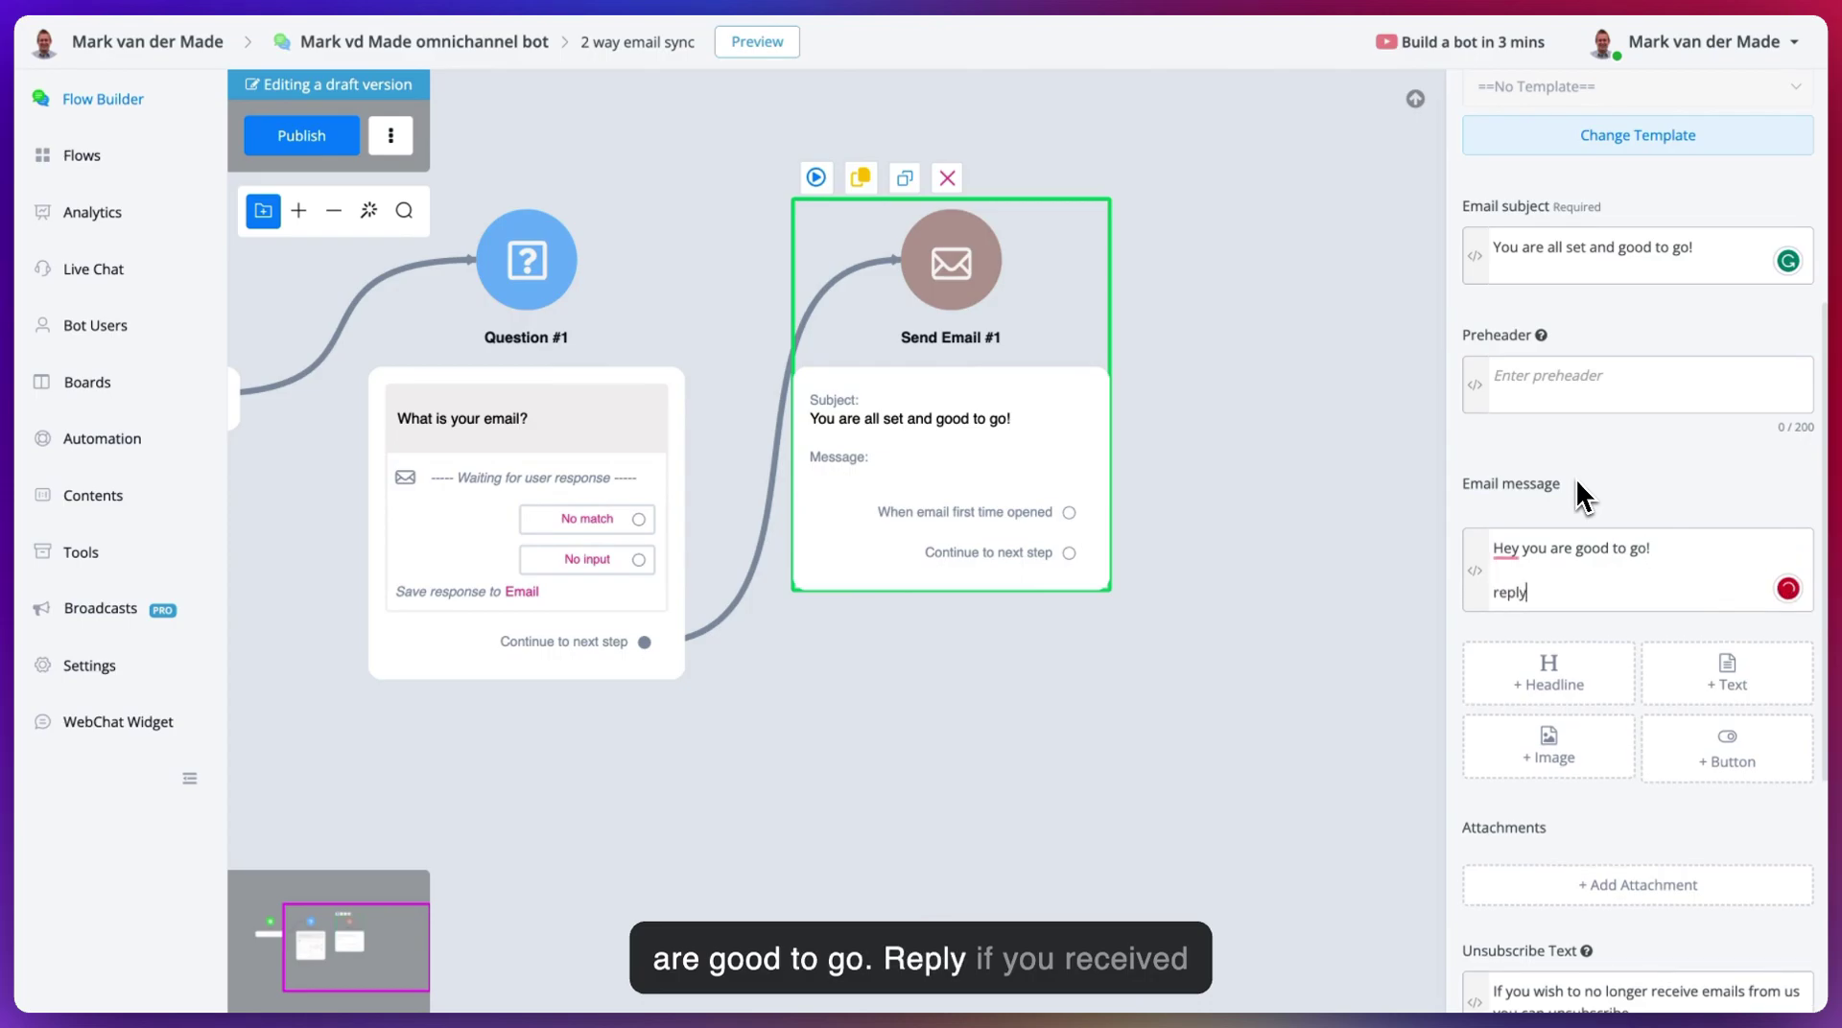
pyautogui.press('BackSpace')
pyautogui.press('BackSpace')
pyautogui.press('BackSpace')
pyautogui.write('y t')
pyautogui.press('BackSpace')
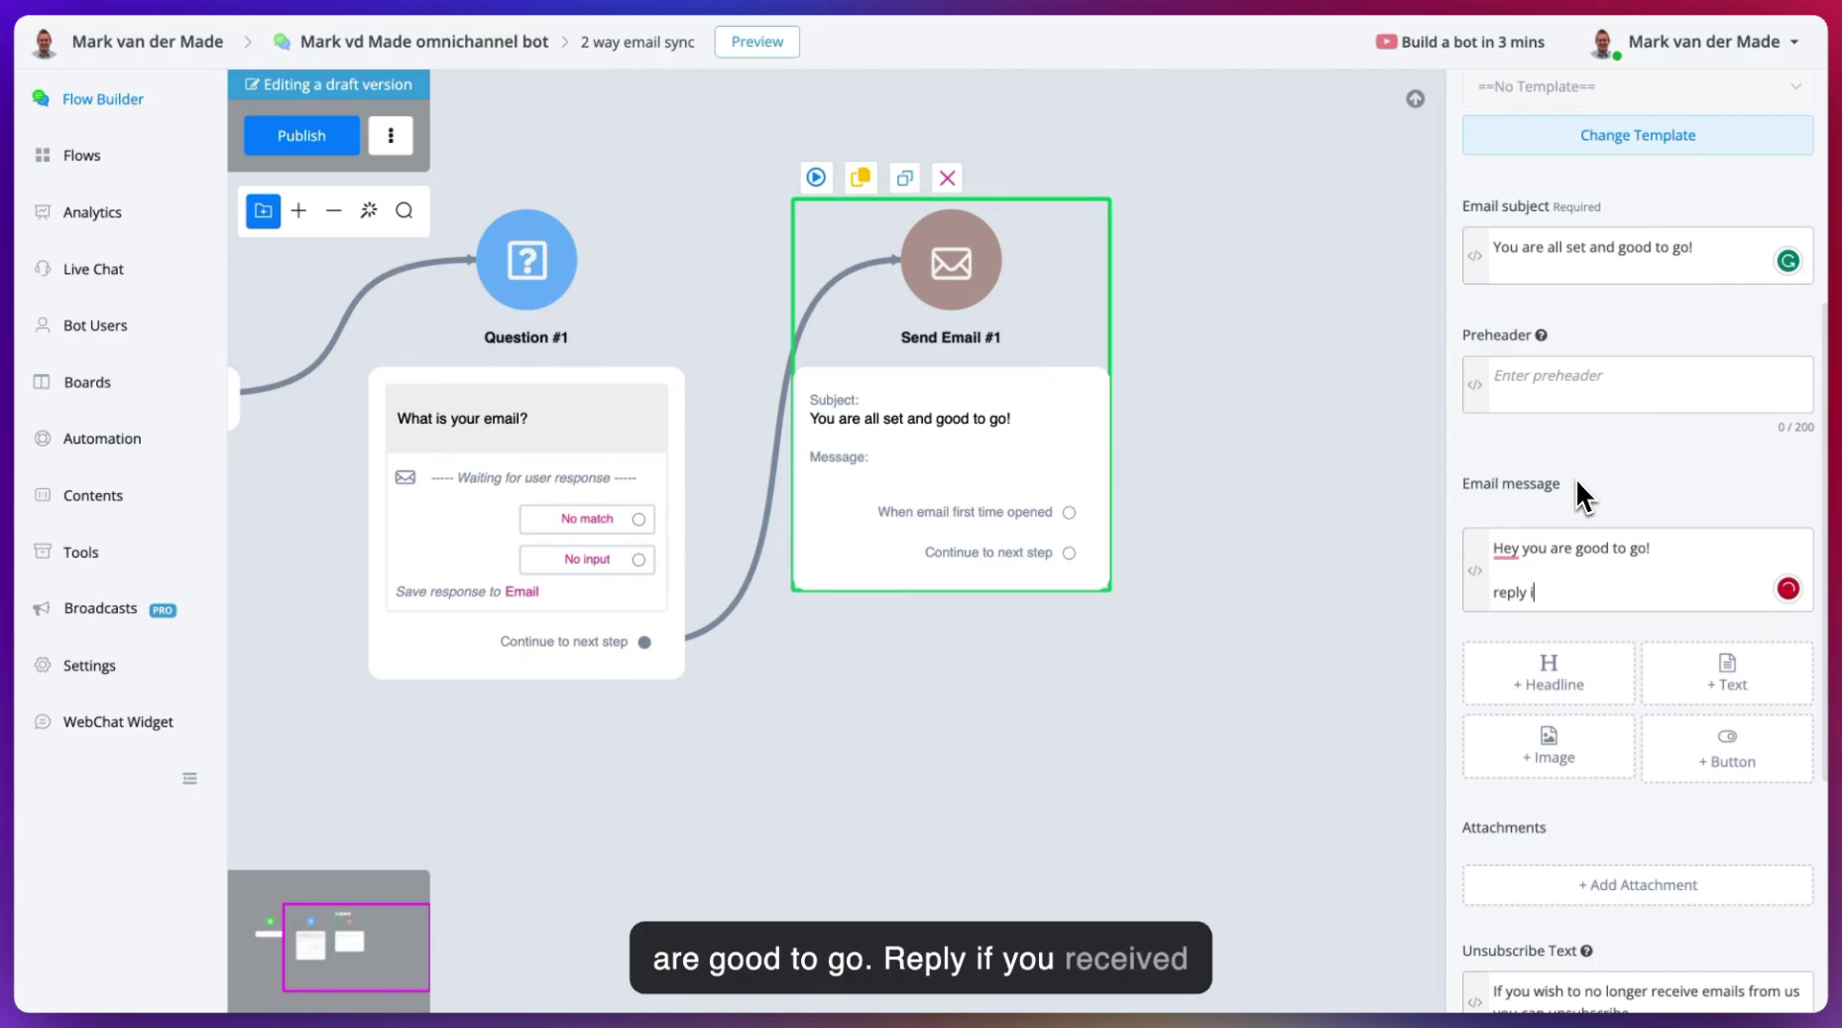
pyautogui.write('if you received this email')
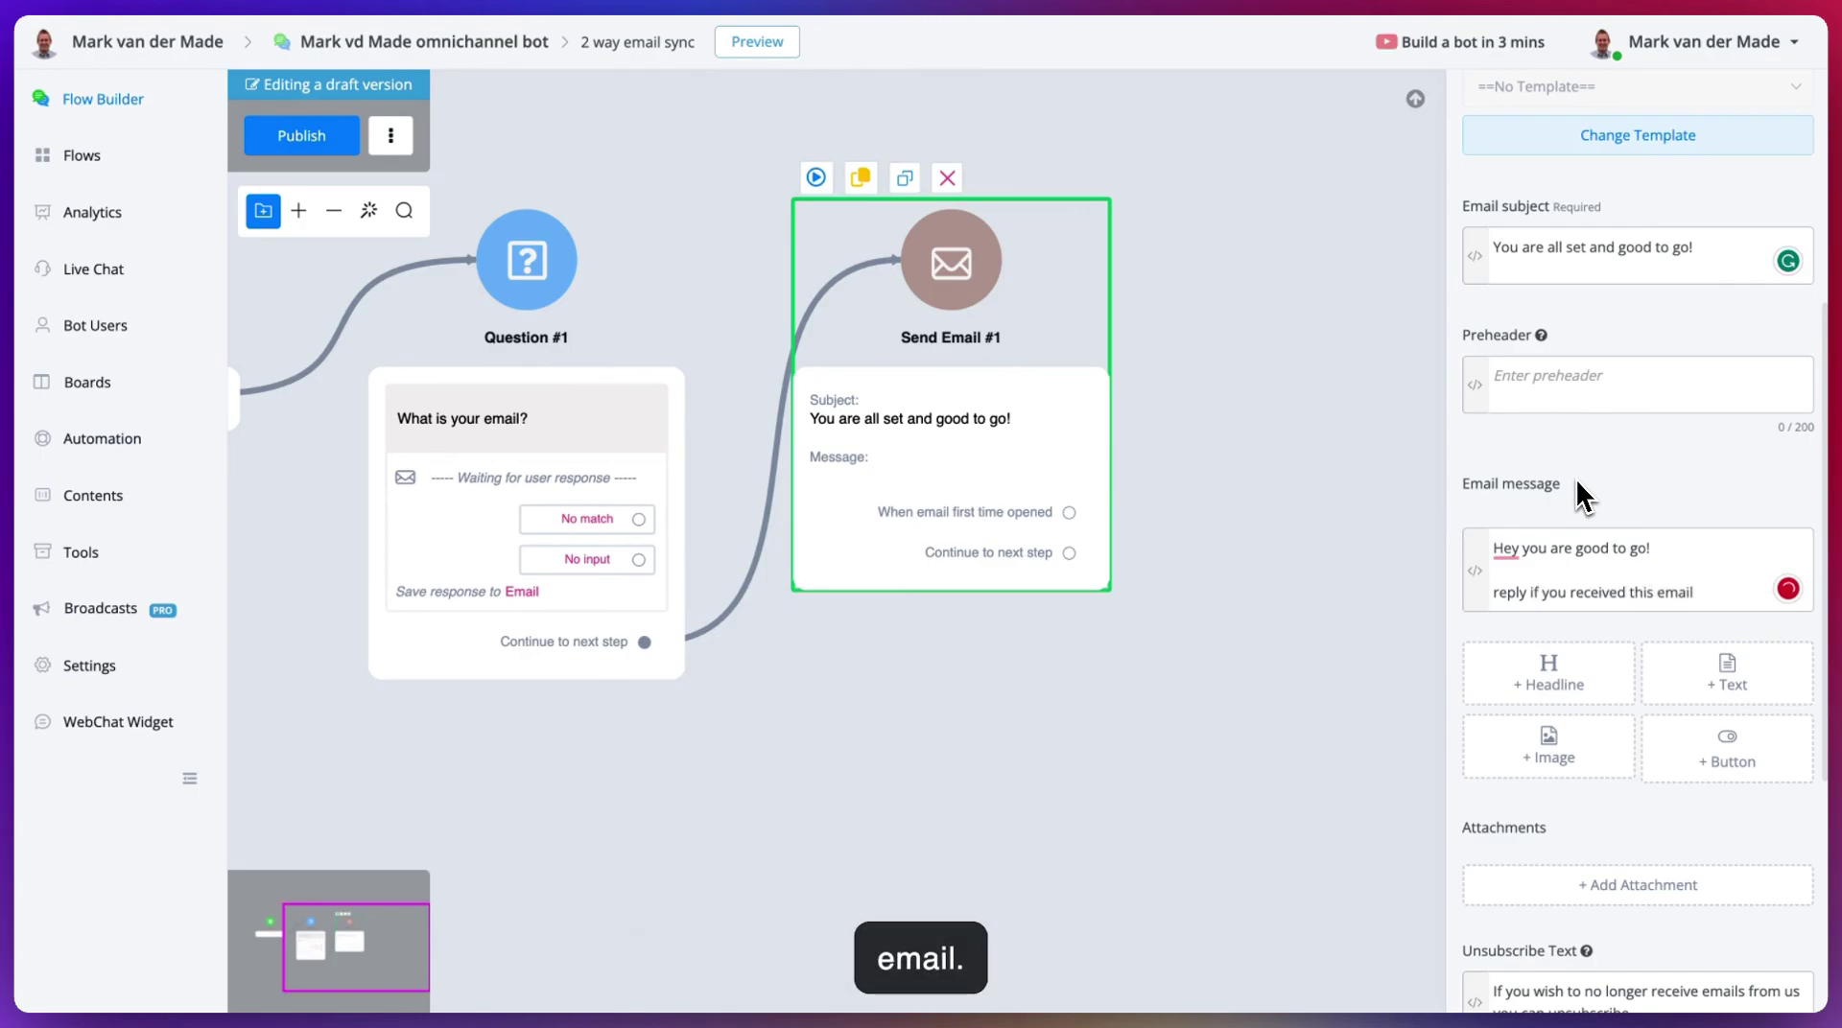
pyautogui.press('Return')
pyautogui.write('Kind regards,')
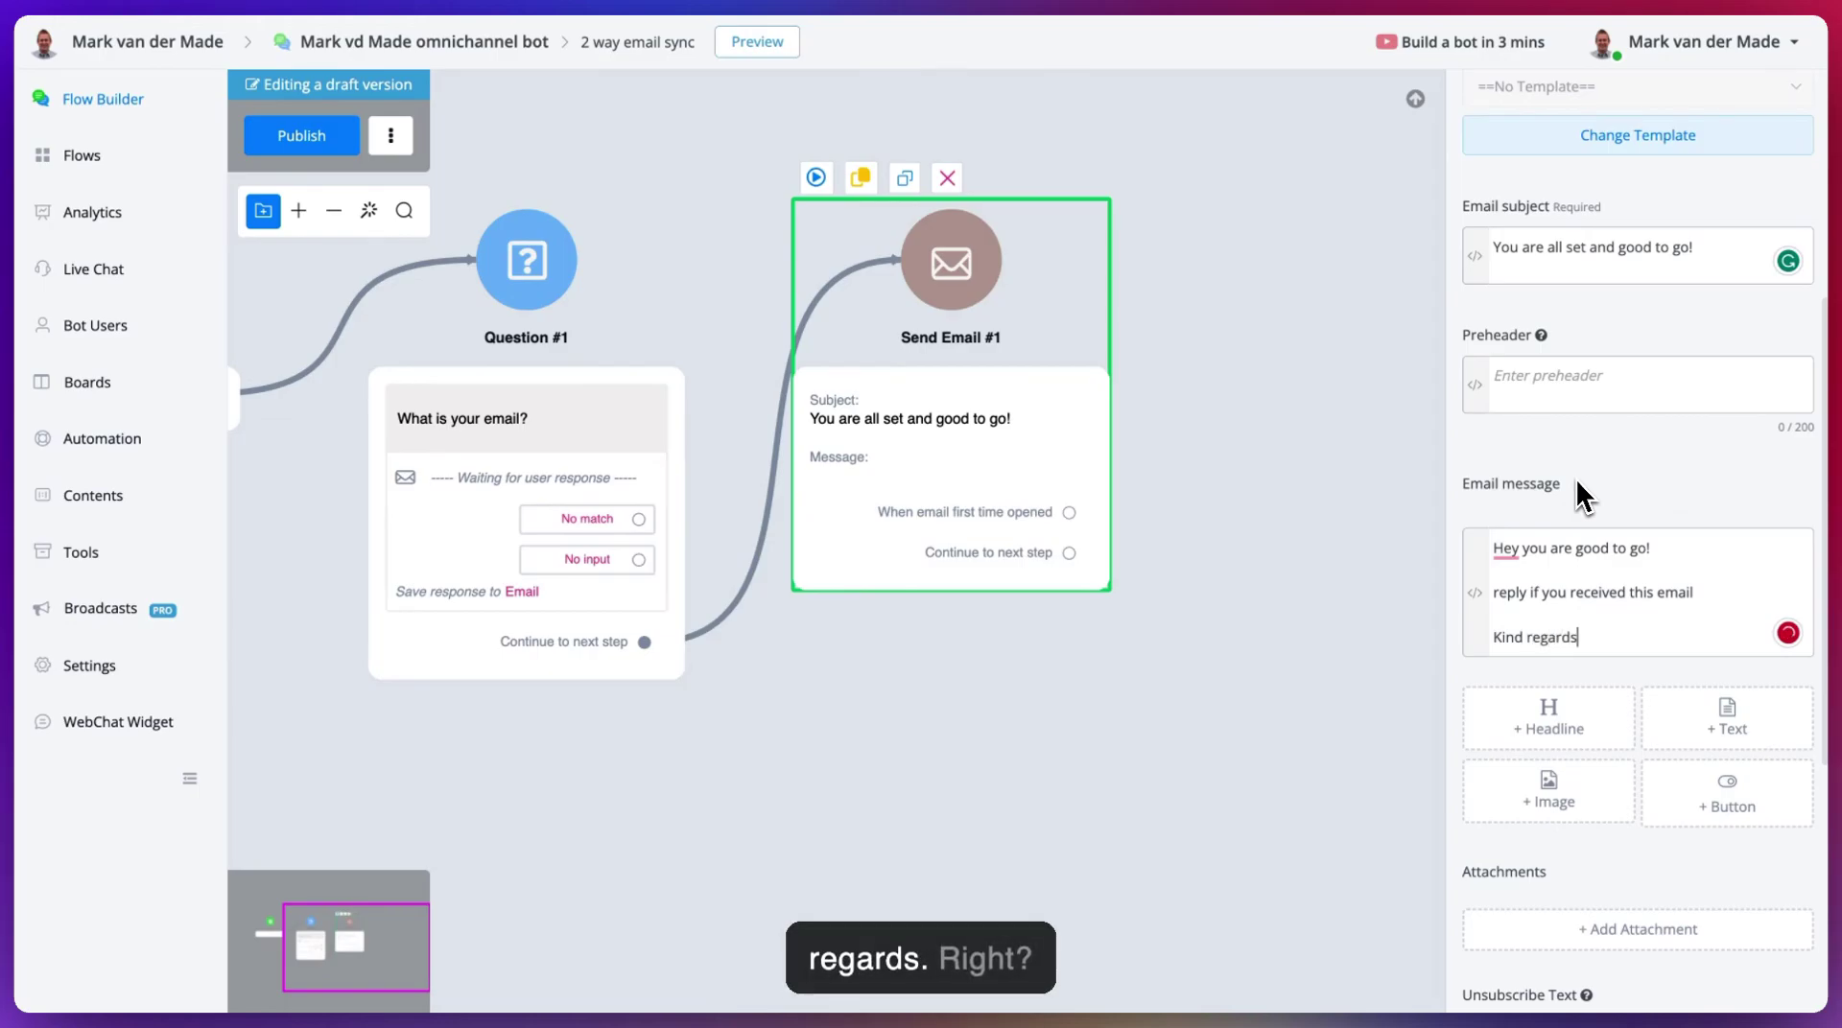
pyautogui.hotkey('shift', 'Return')
pyautogui.write('Mark')
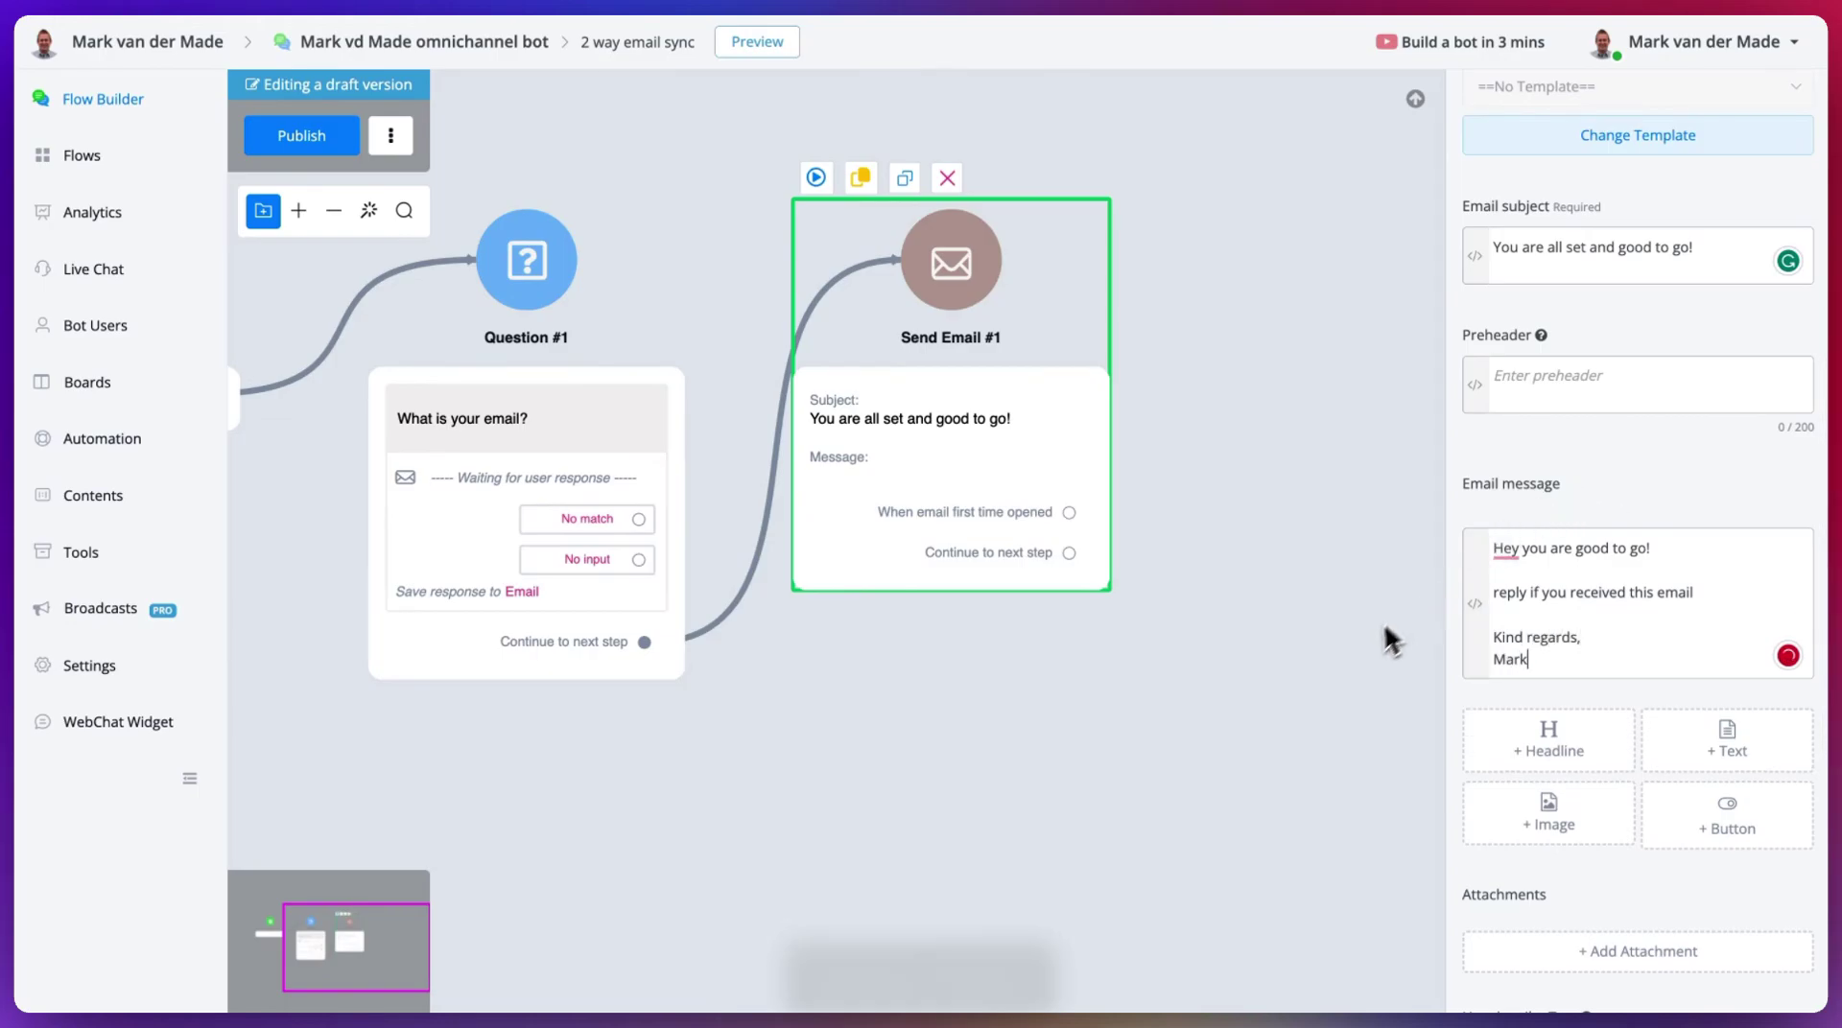
pyautogui.click(1347, 643)
# - Preview the flow in a popup chat and answer the email question with the user's Gmail address
pyautogui.moveTo(1250, 551); pyautogui.dragTo(1574, 430)
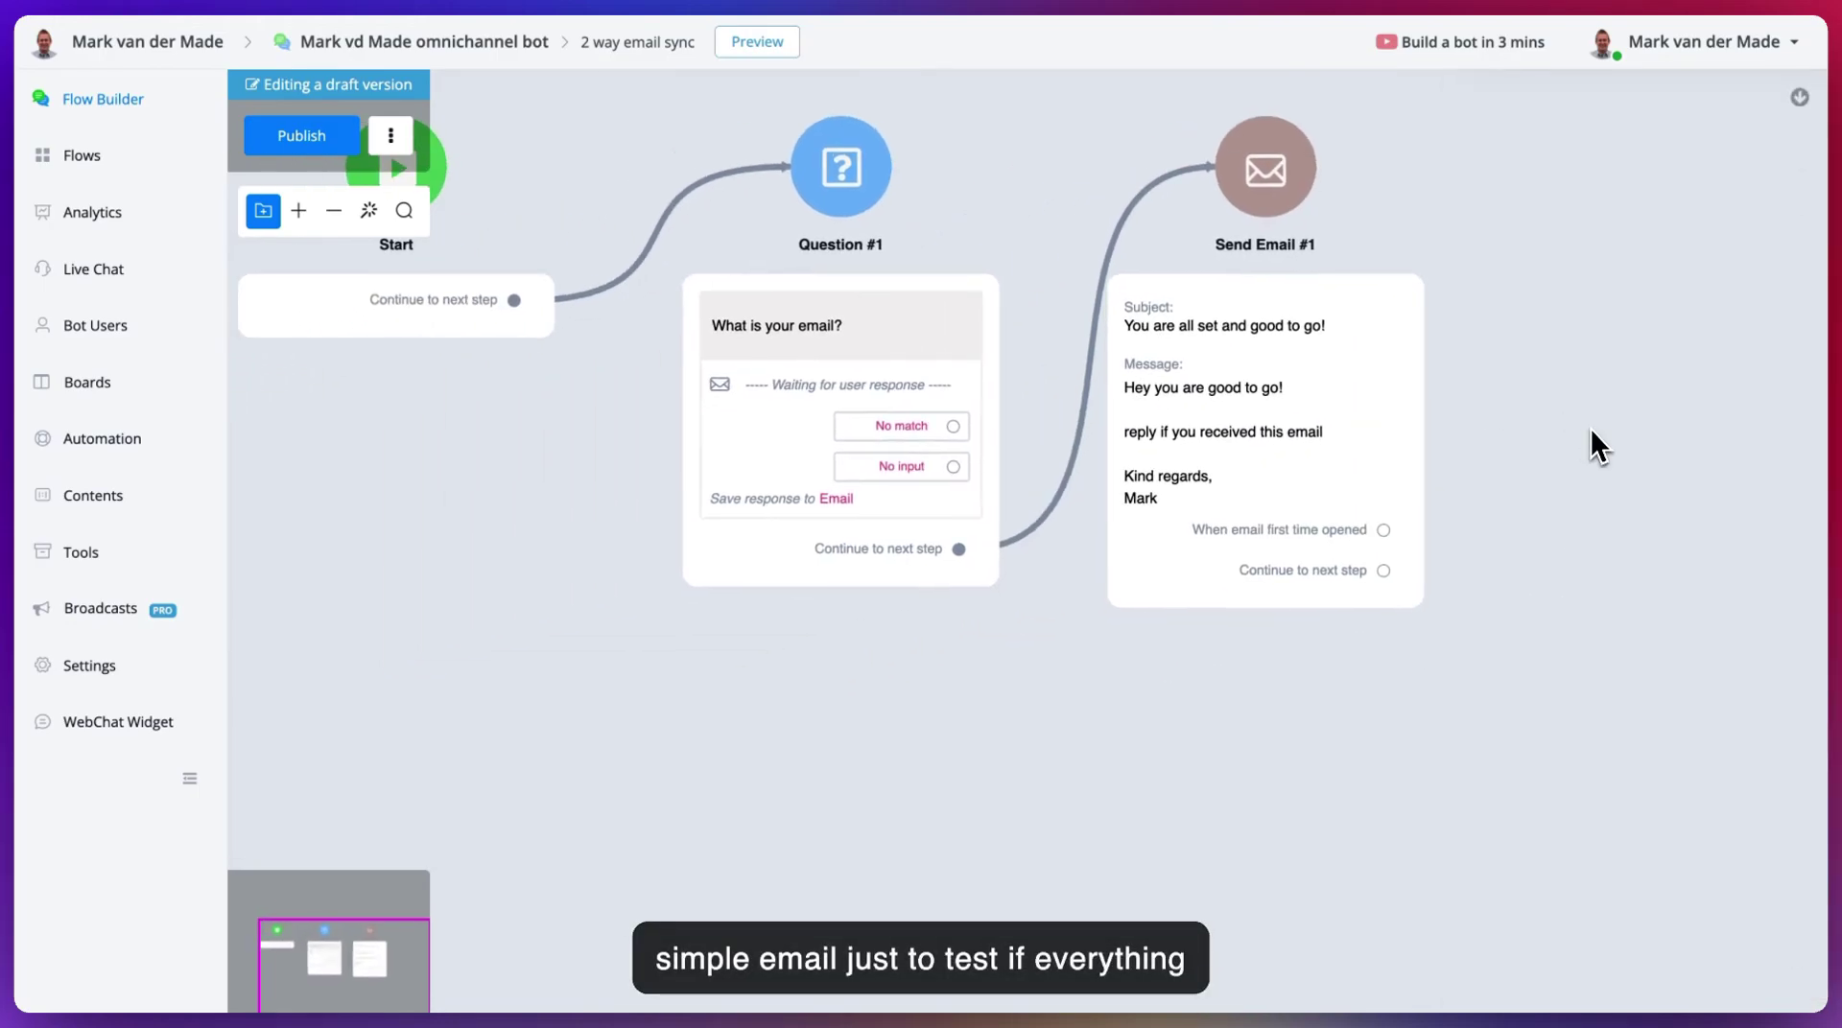
pyautogui.click(756, 43)
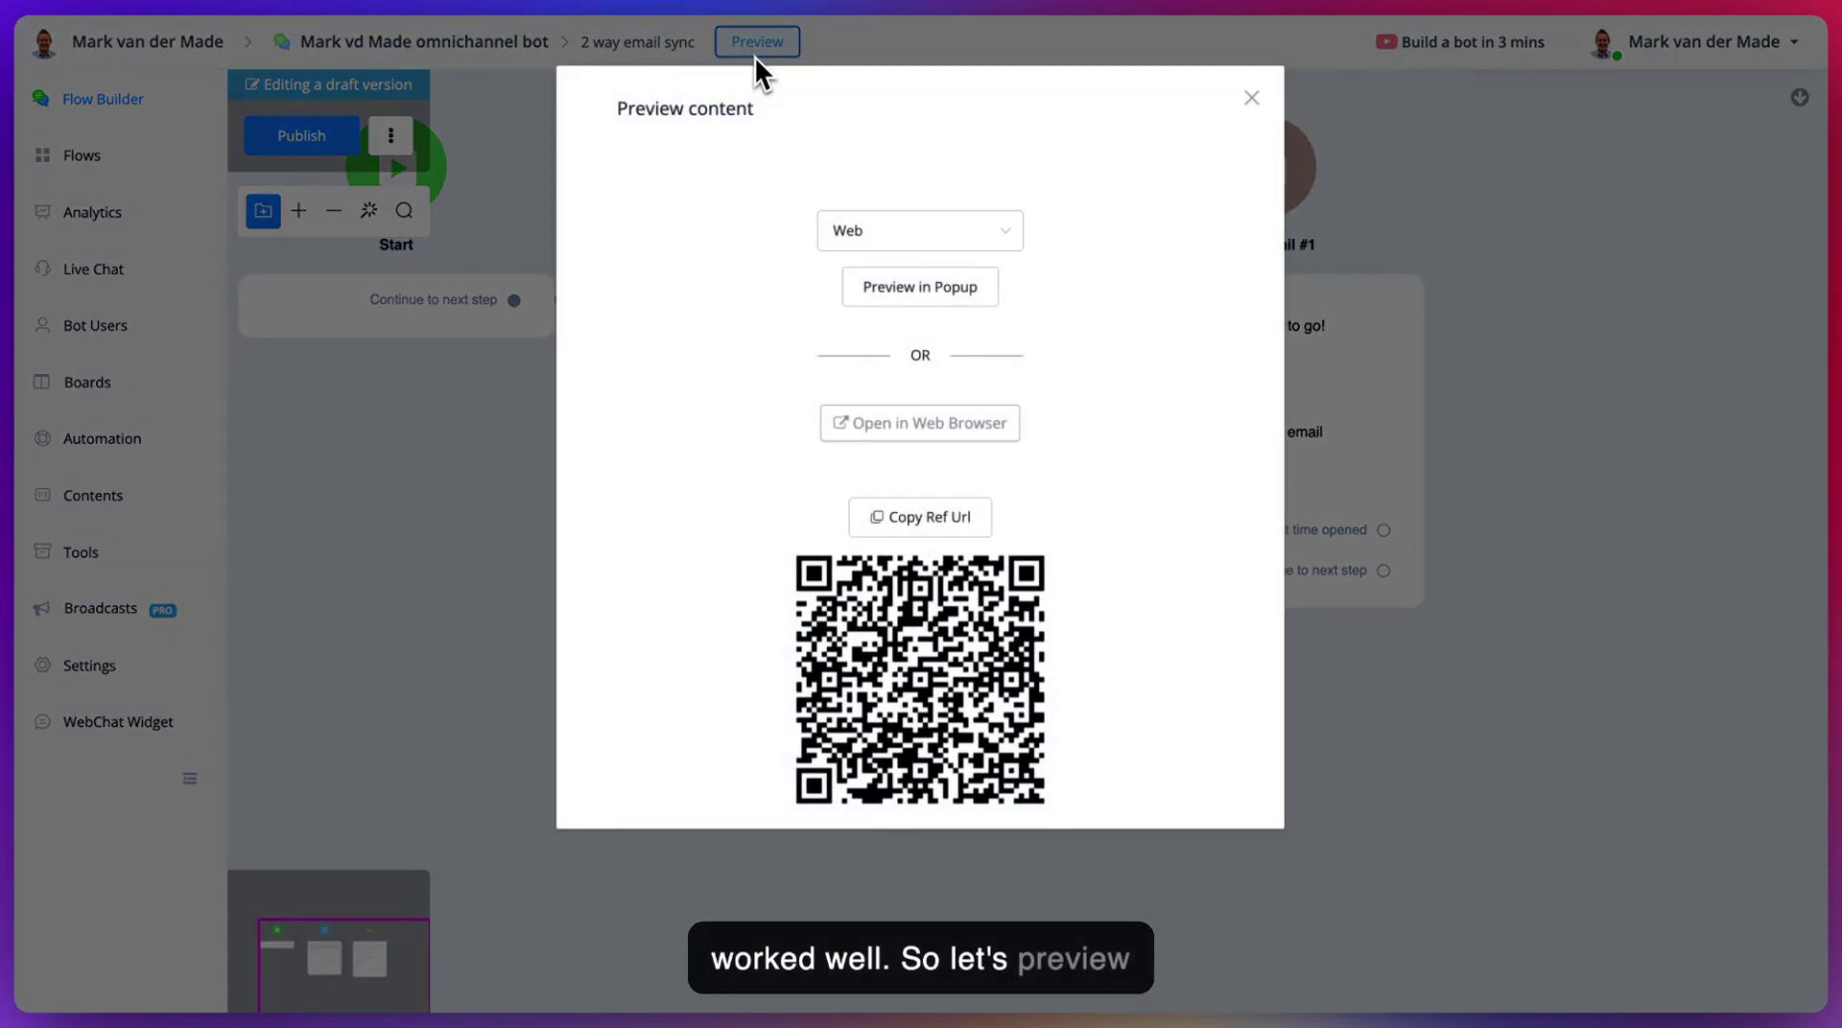
pyautogui.click(898, 299)
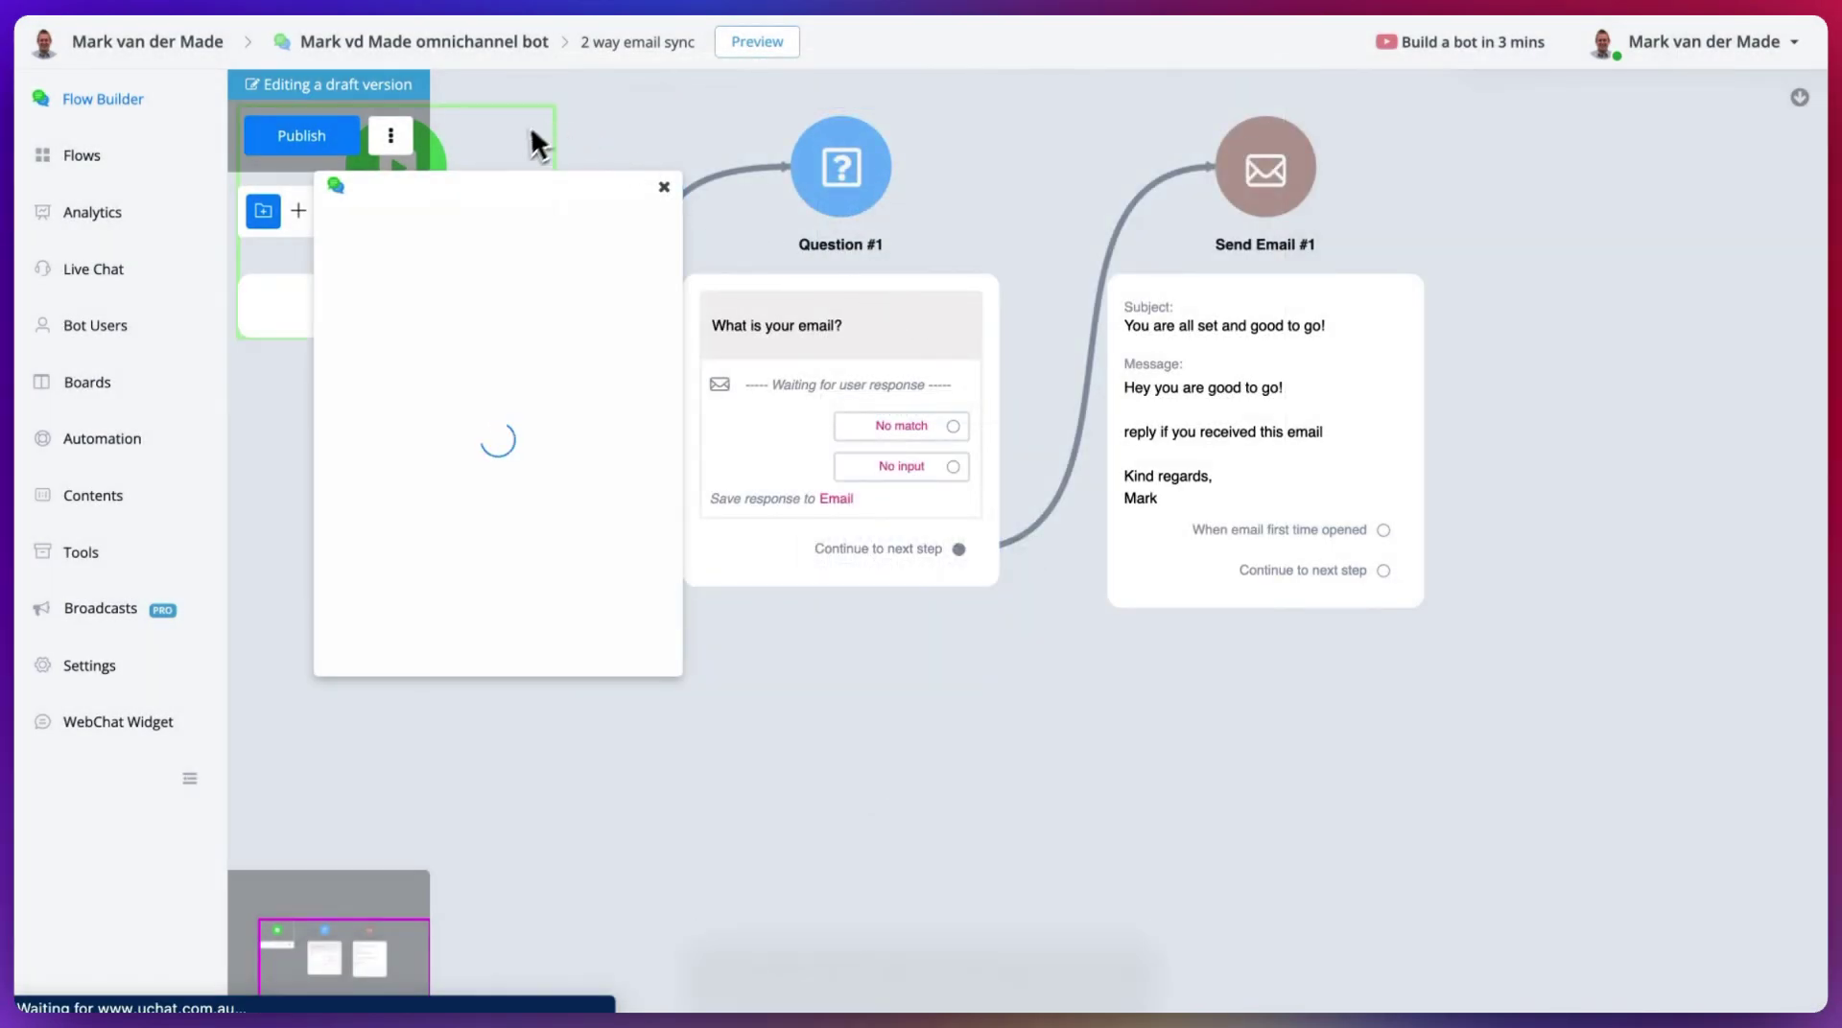
pyautogui.moveTo(518, 181); pyautogui.dragTo(456, 86)
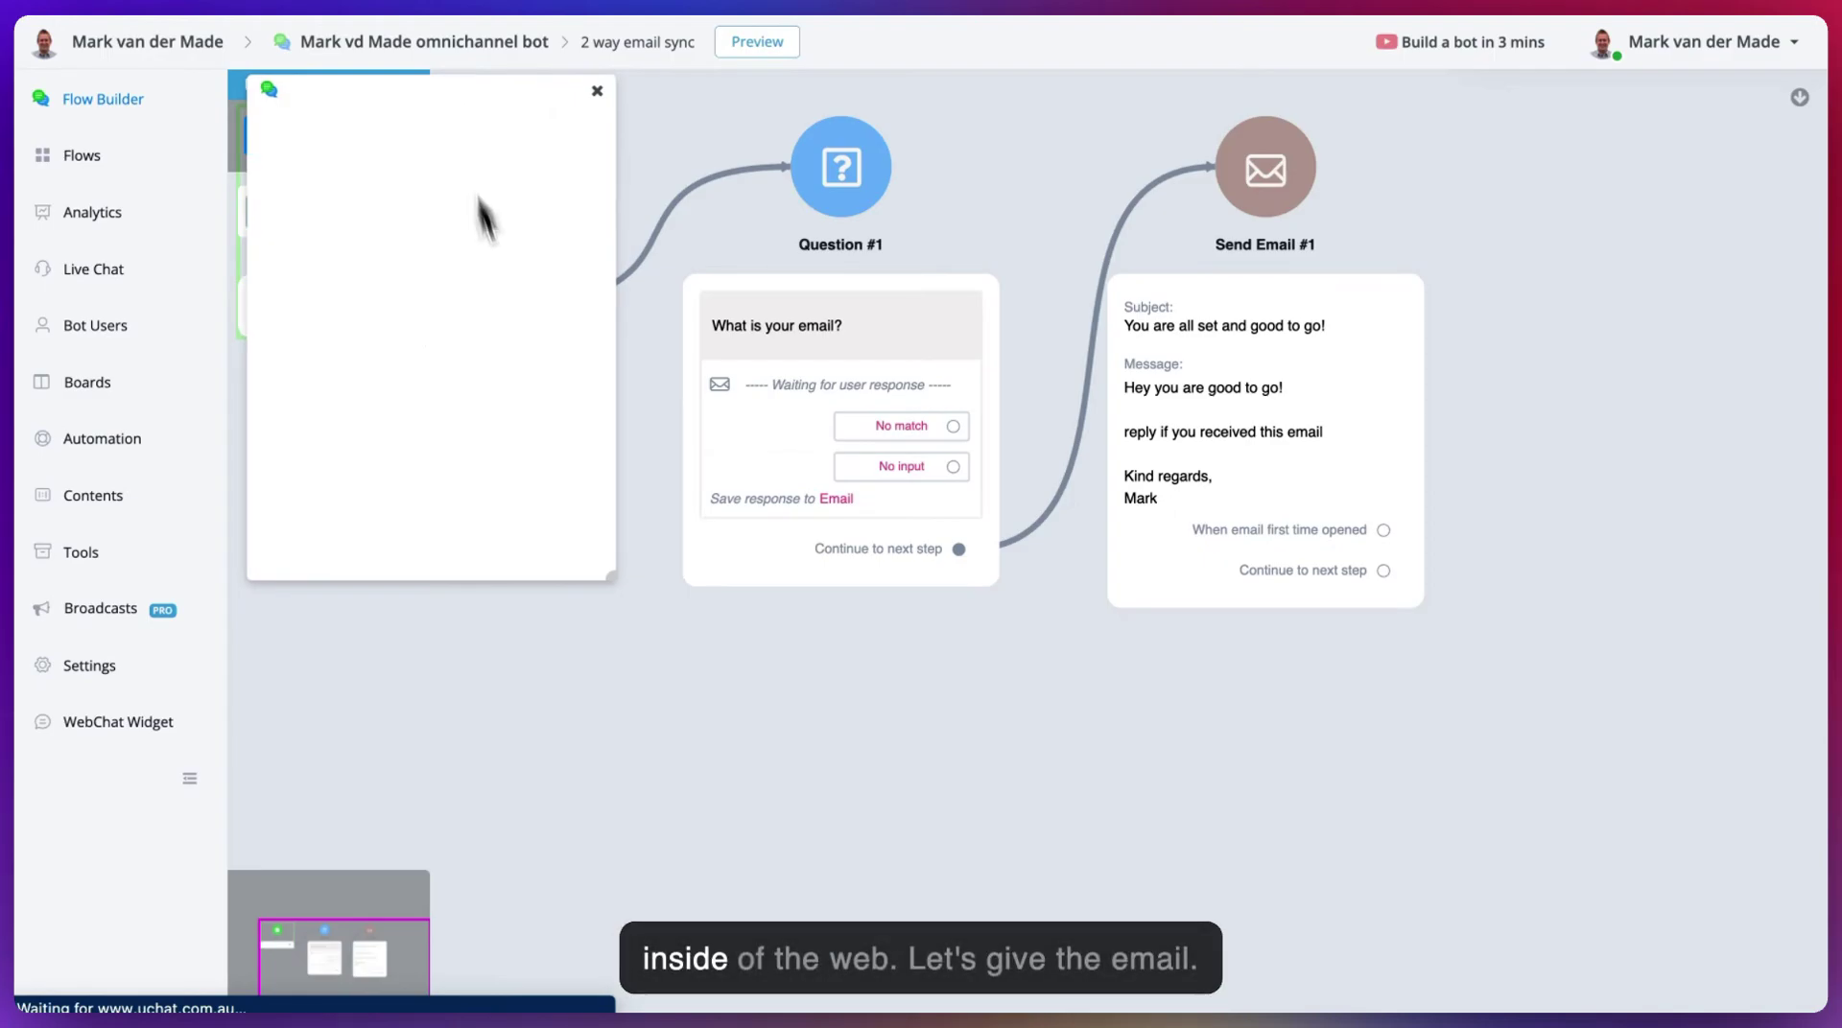
pyautogui.moveTo(614, 579); pyautogui.dragTo(849, 655)
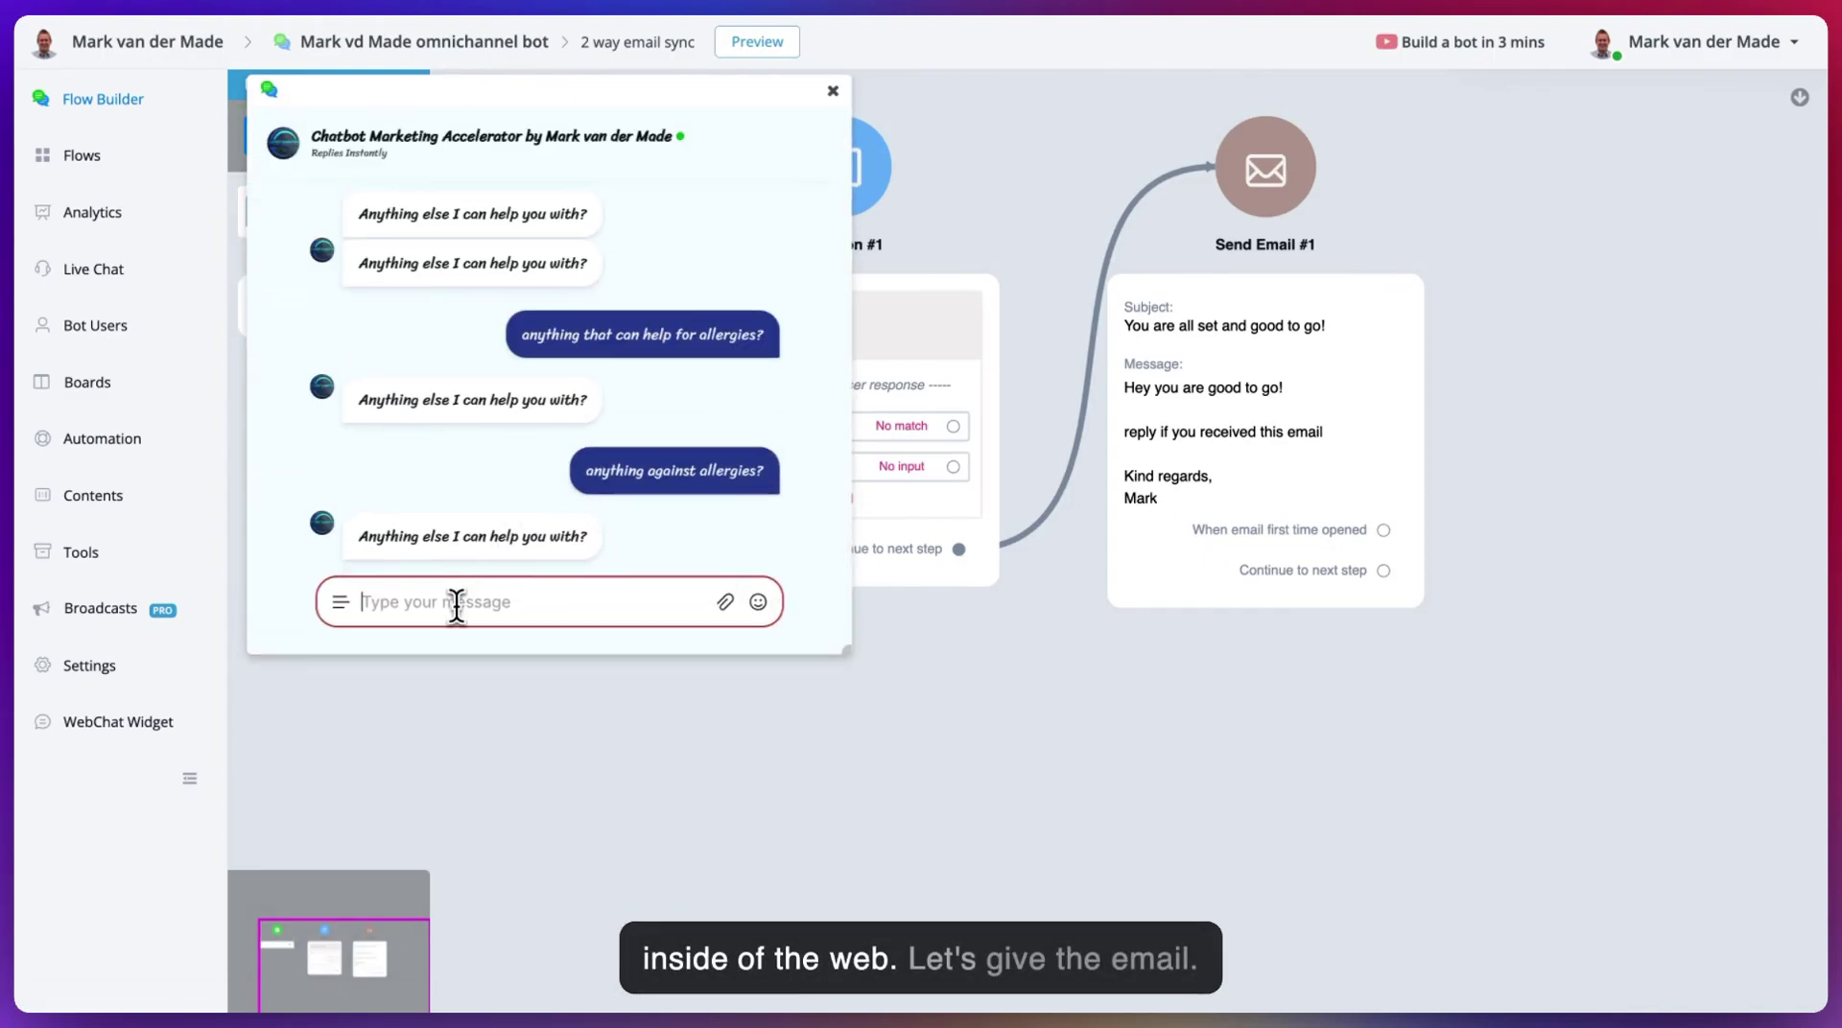
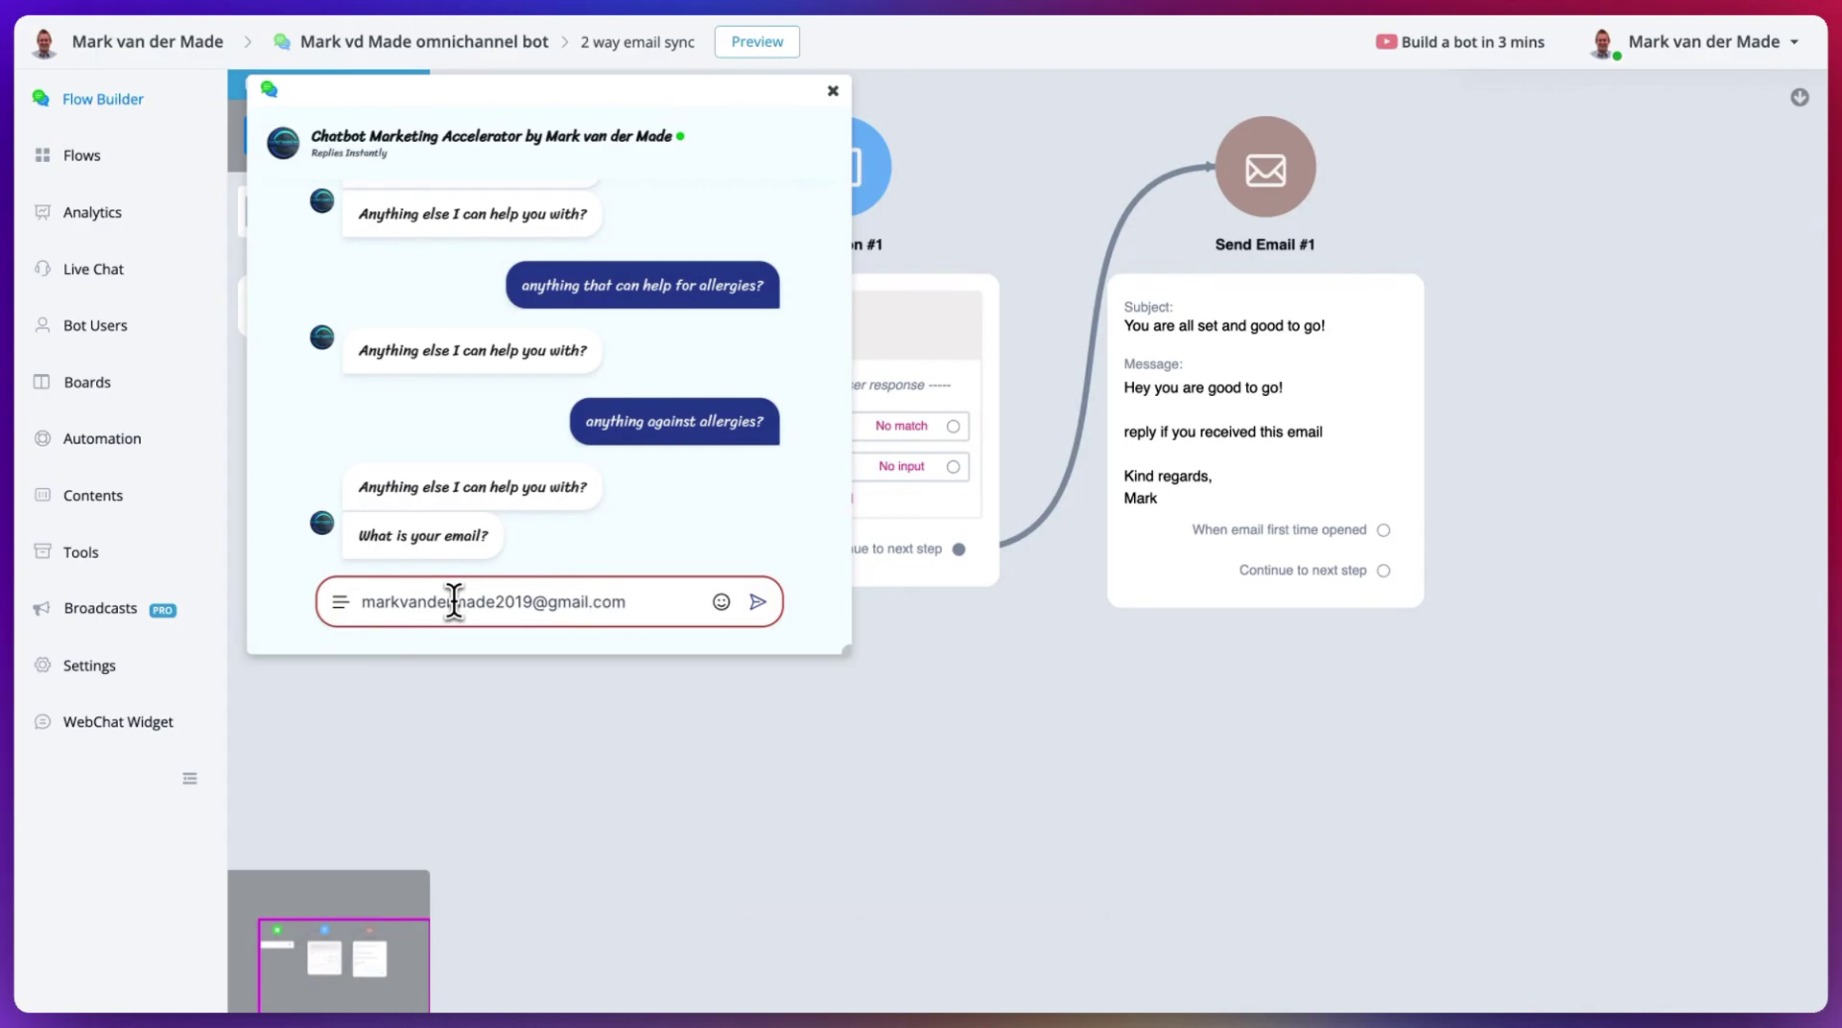
pyautogui.press('Return')
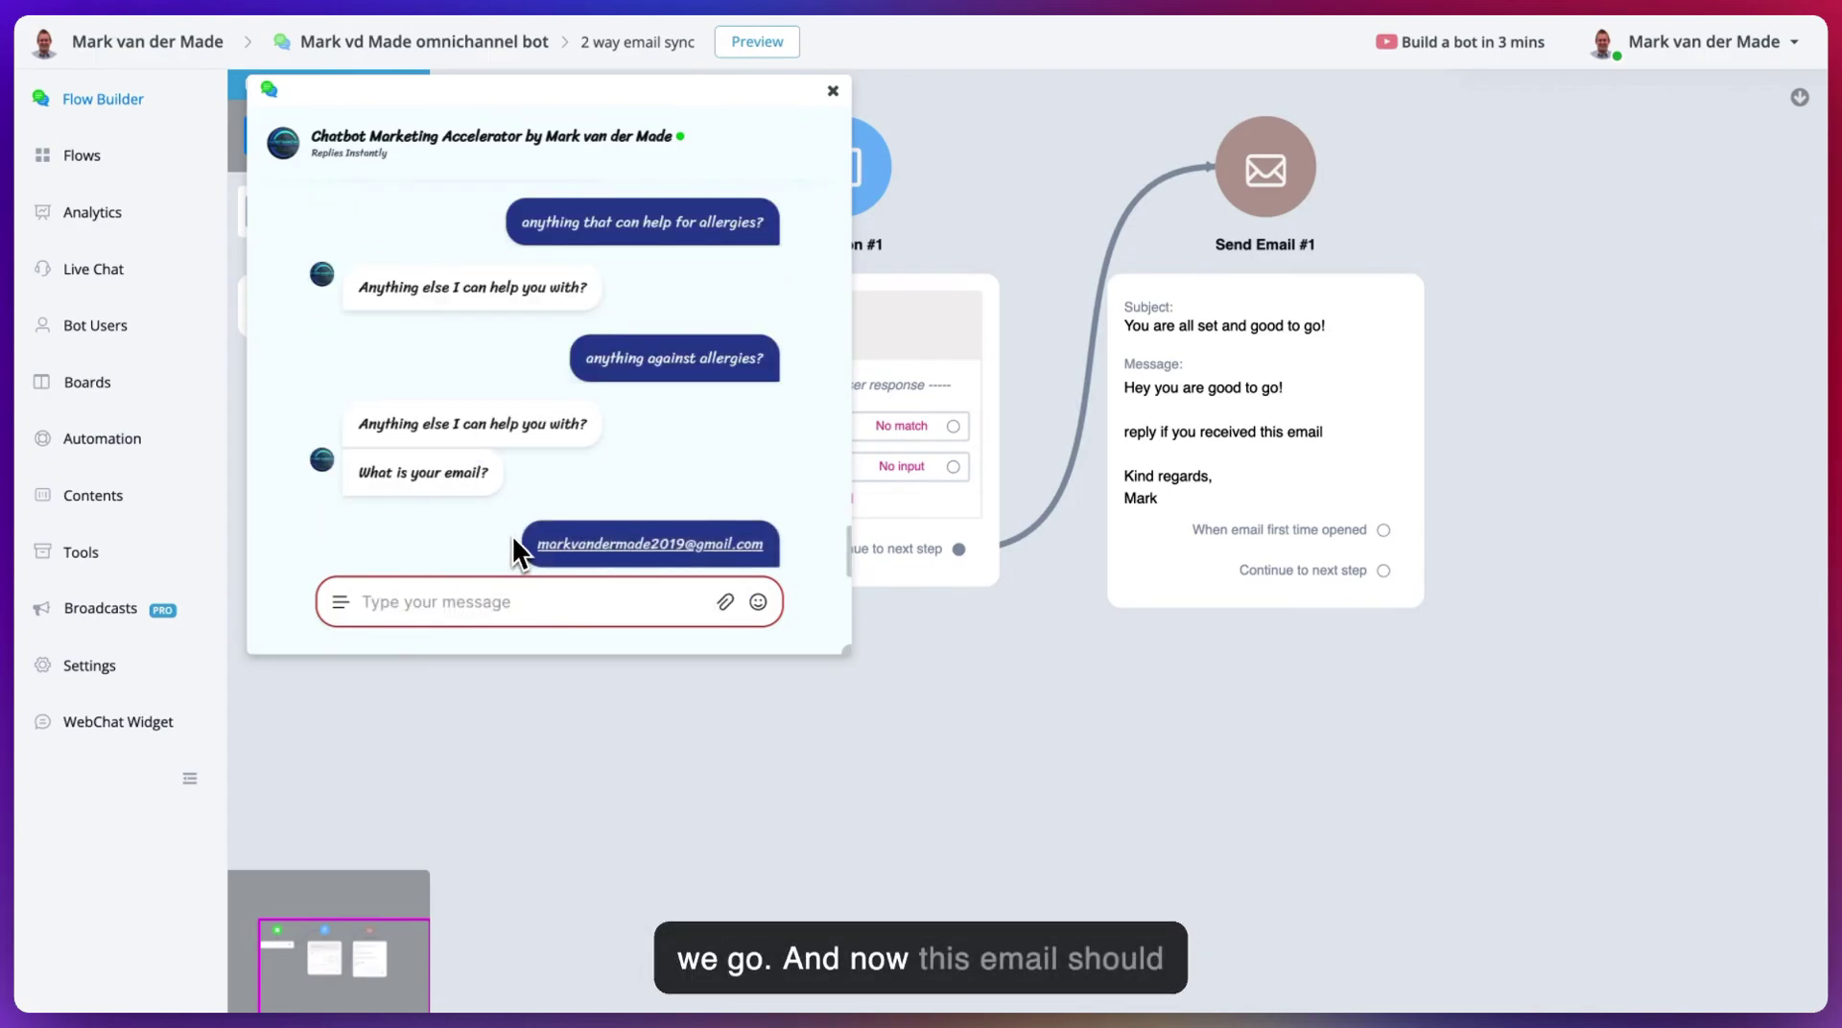
# - Reply 'yes well received' to the 'You are all set and good to go!' email in Gmail
pyautogui.click(831, 94)
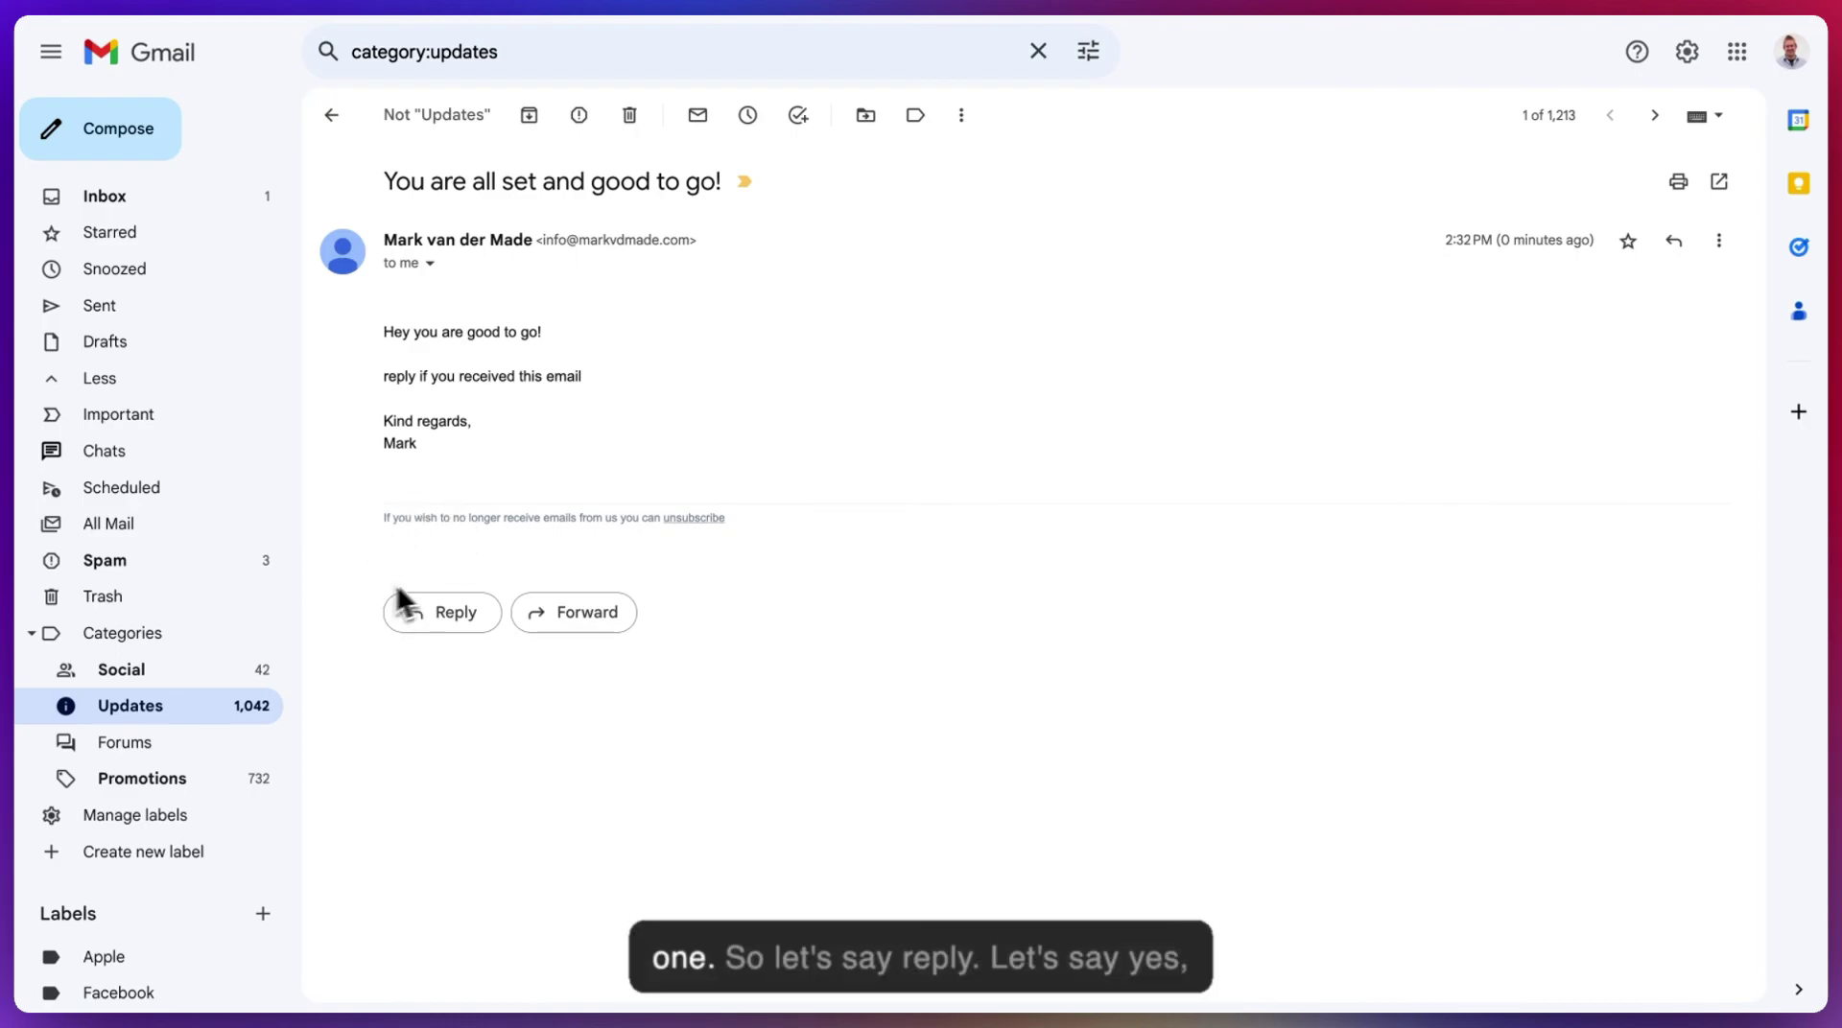
pyautogui.click(434, 616)
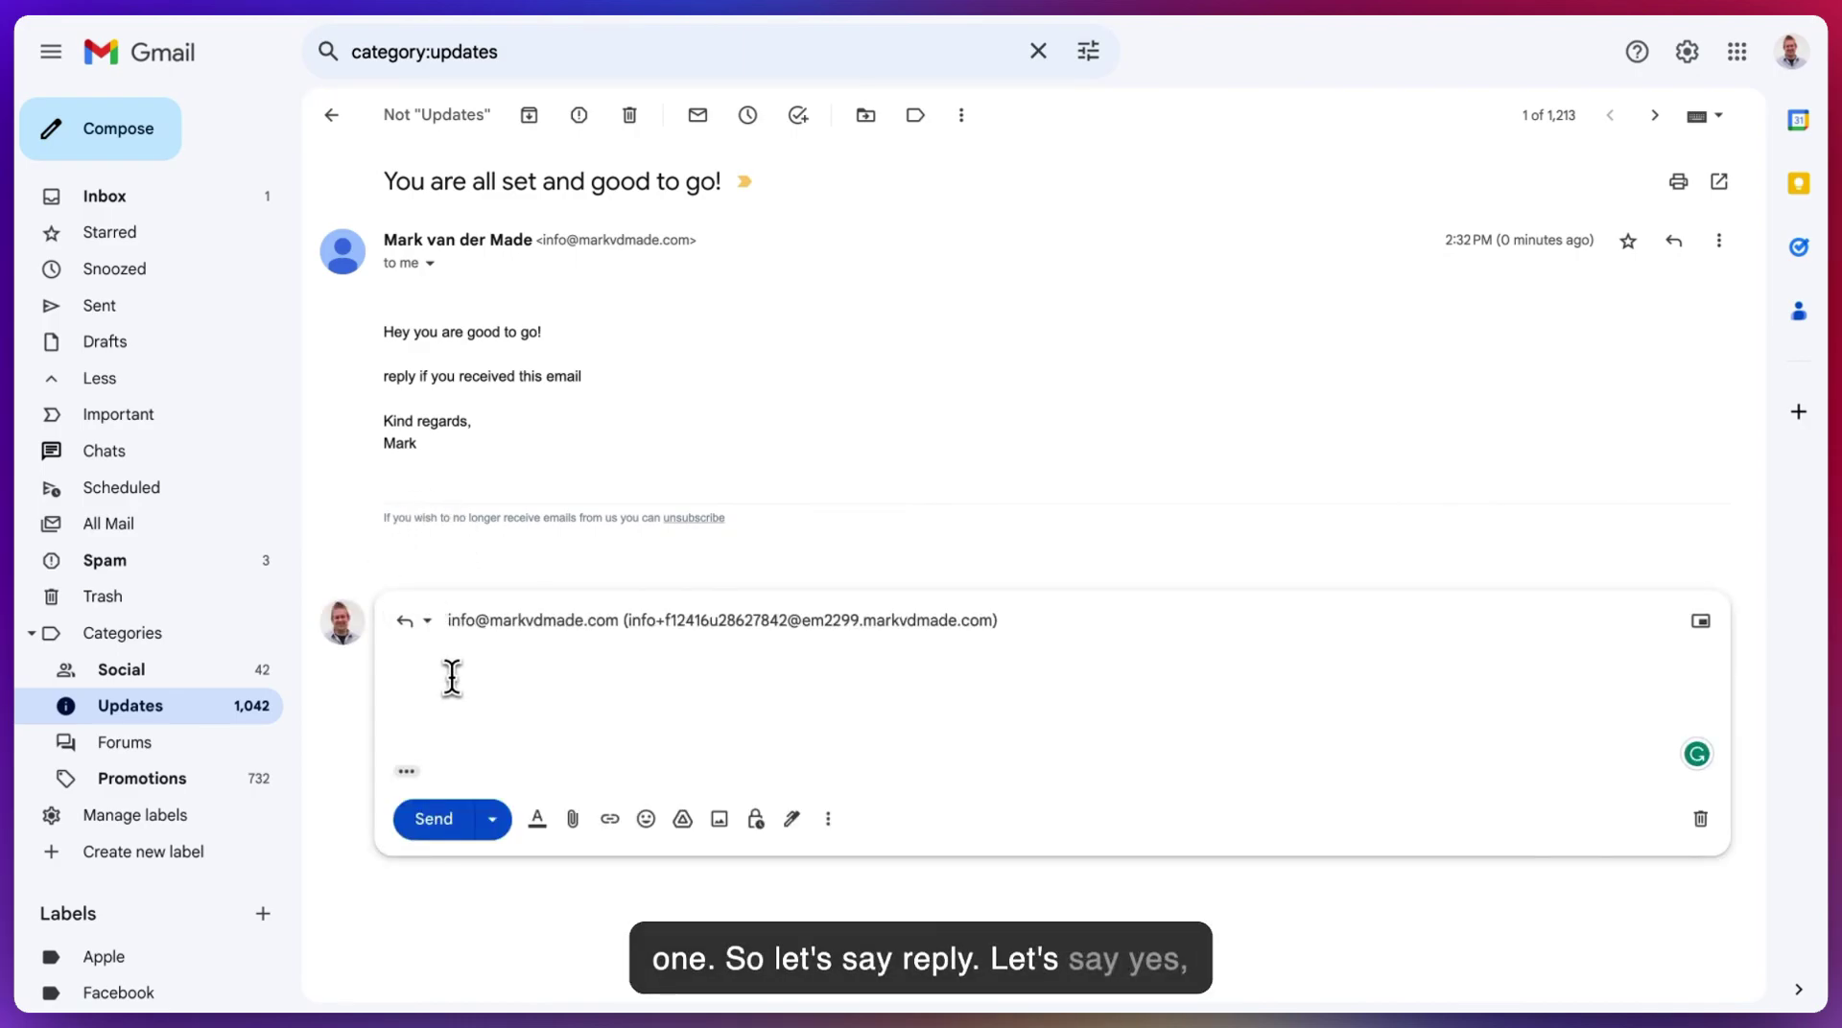
pyautogui.write('yes we')
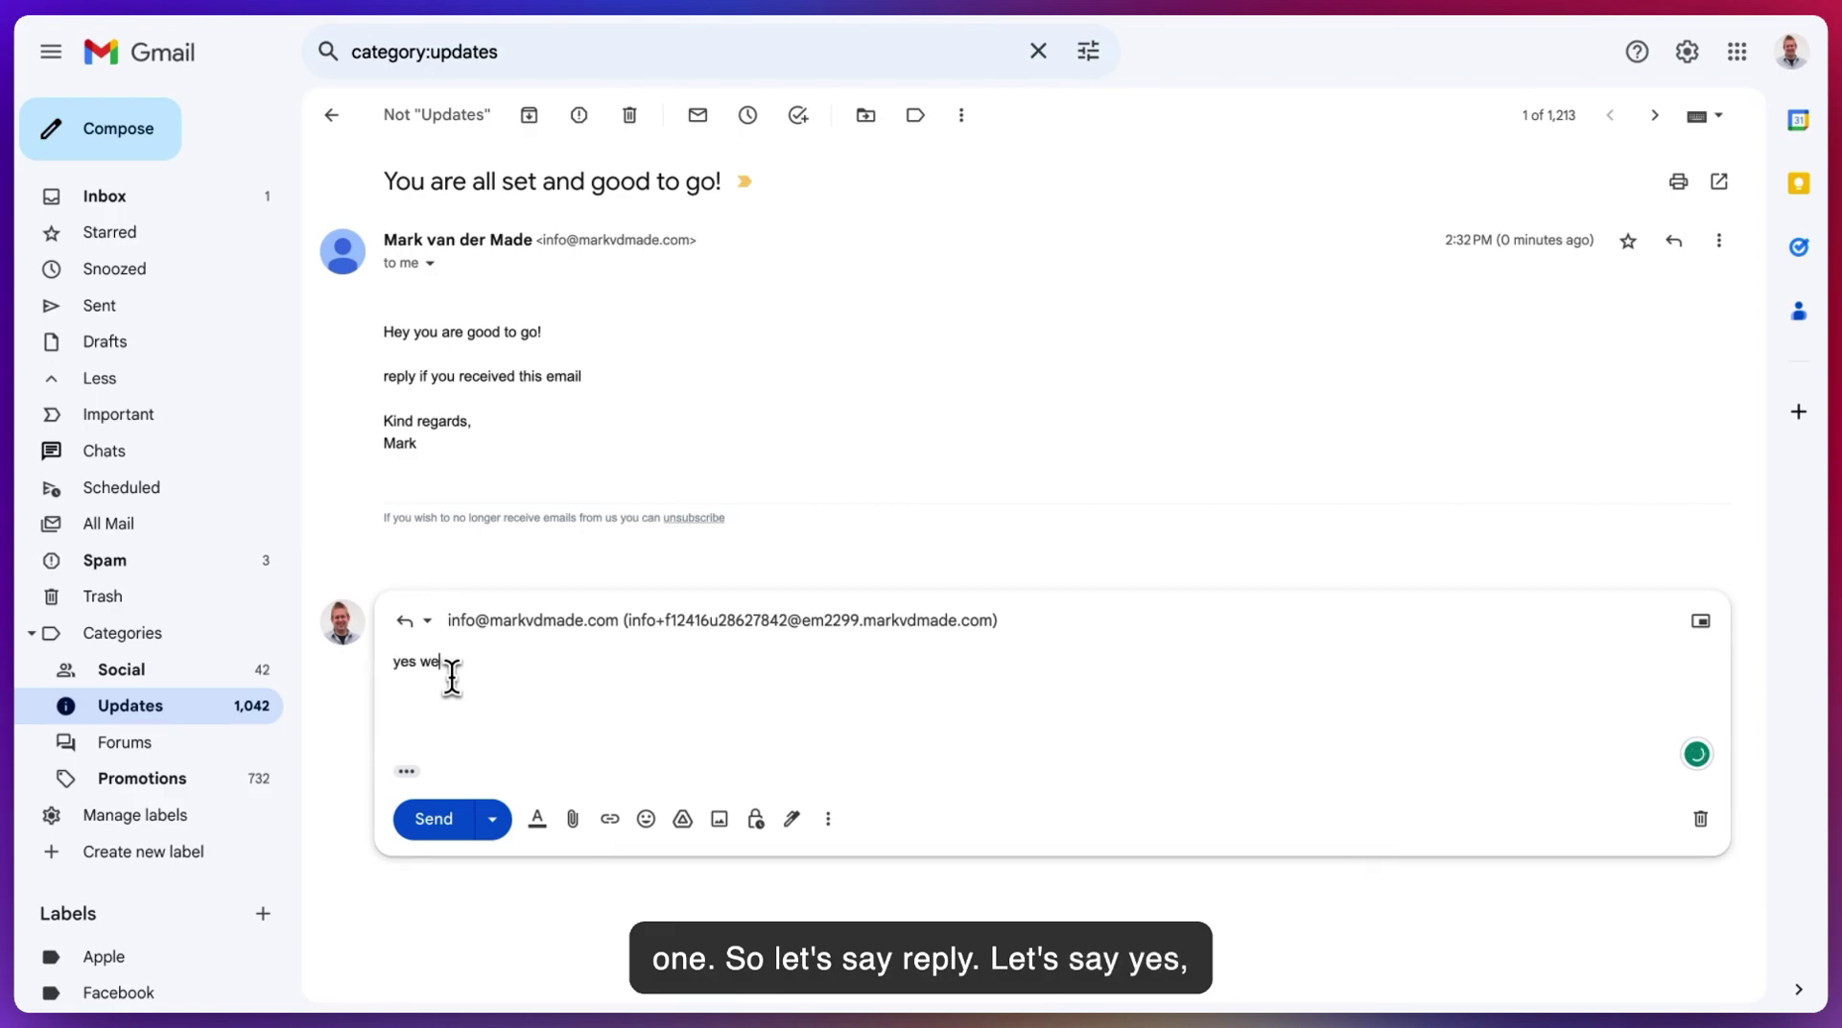
pyautogui.write('ll received')
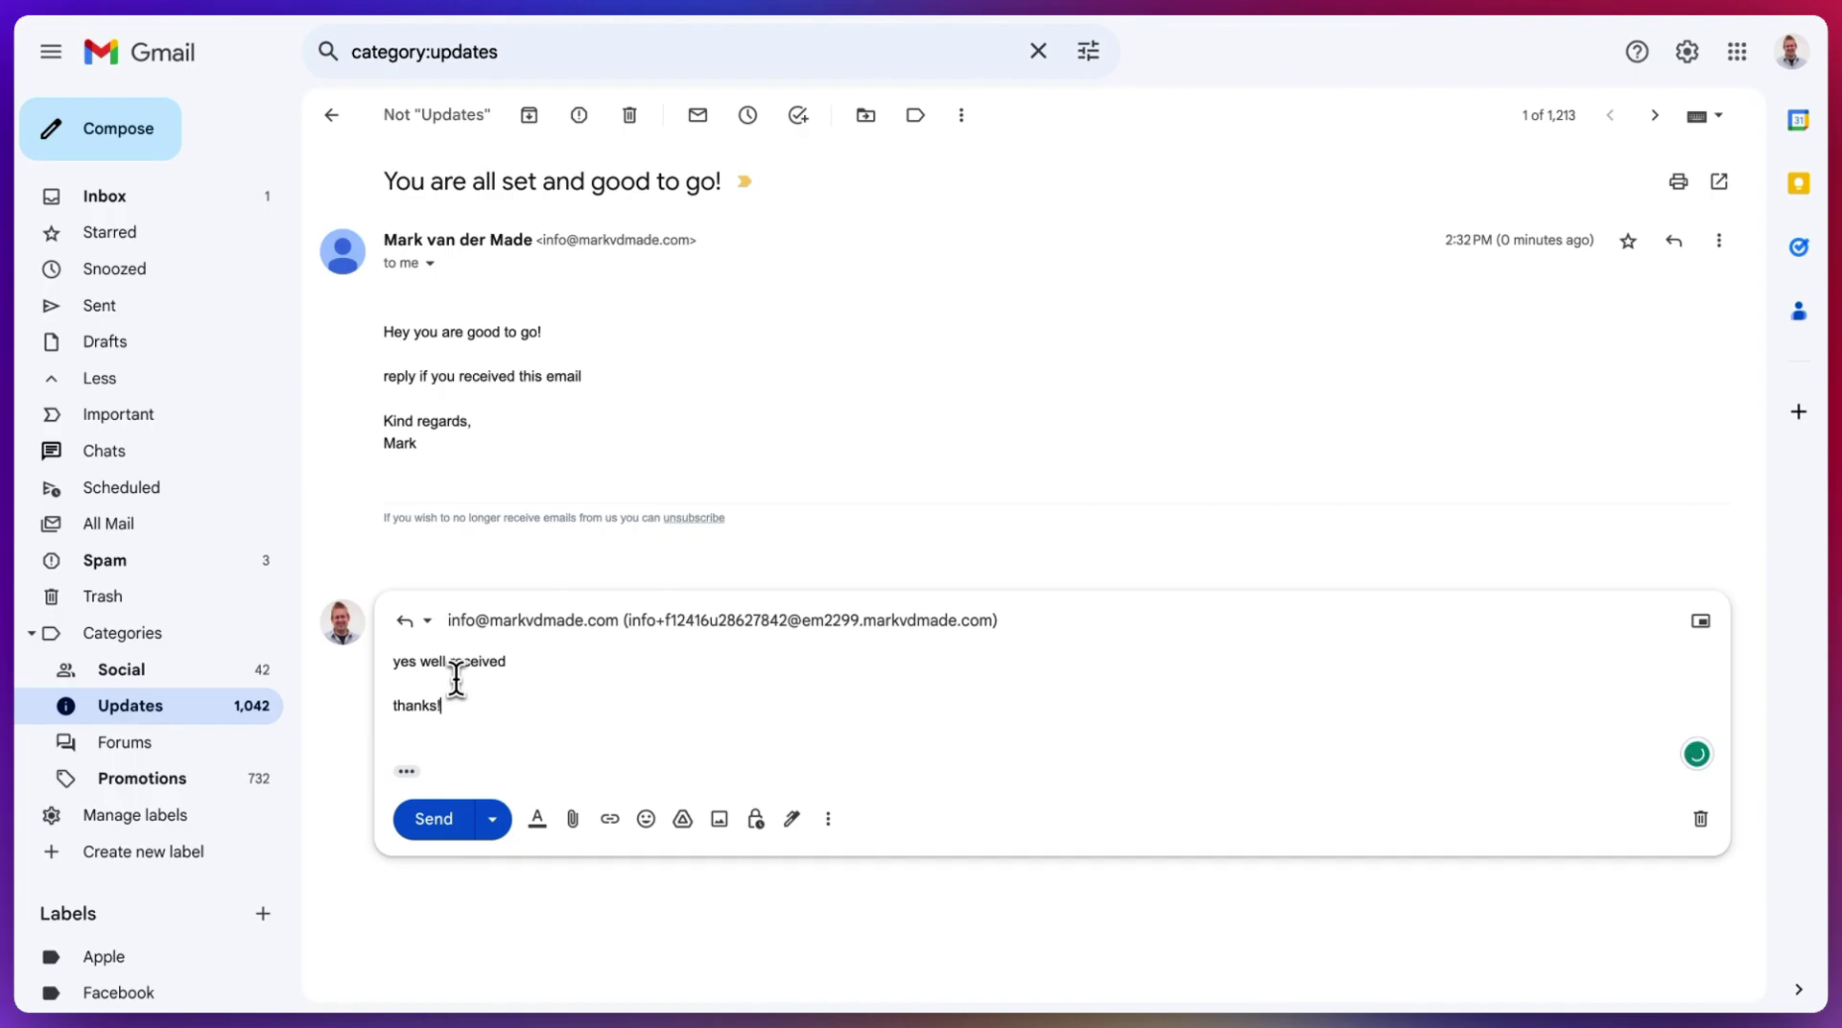
pyautogui.click(433, 818)
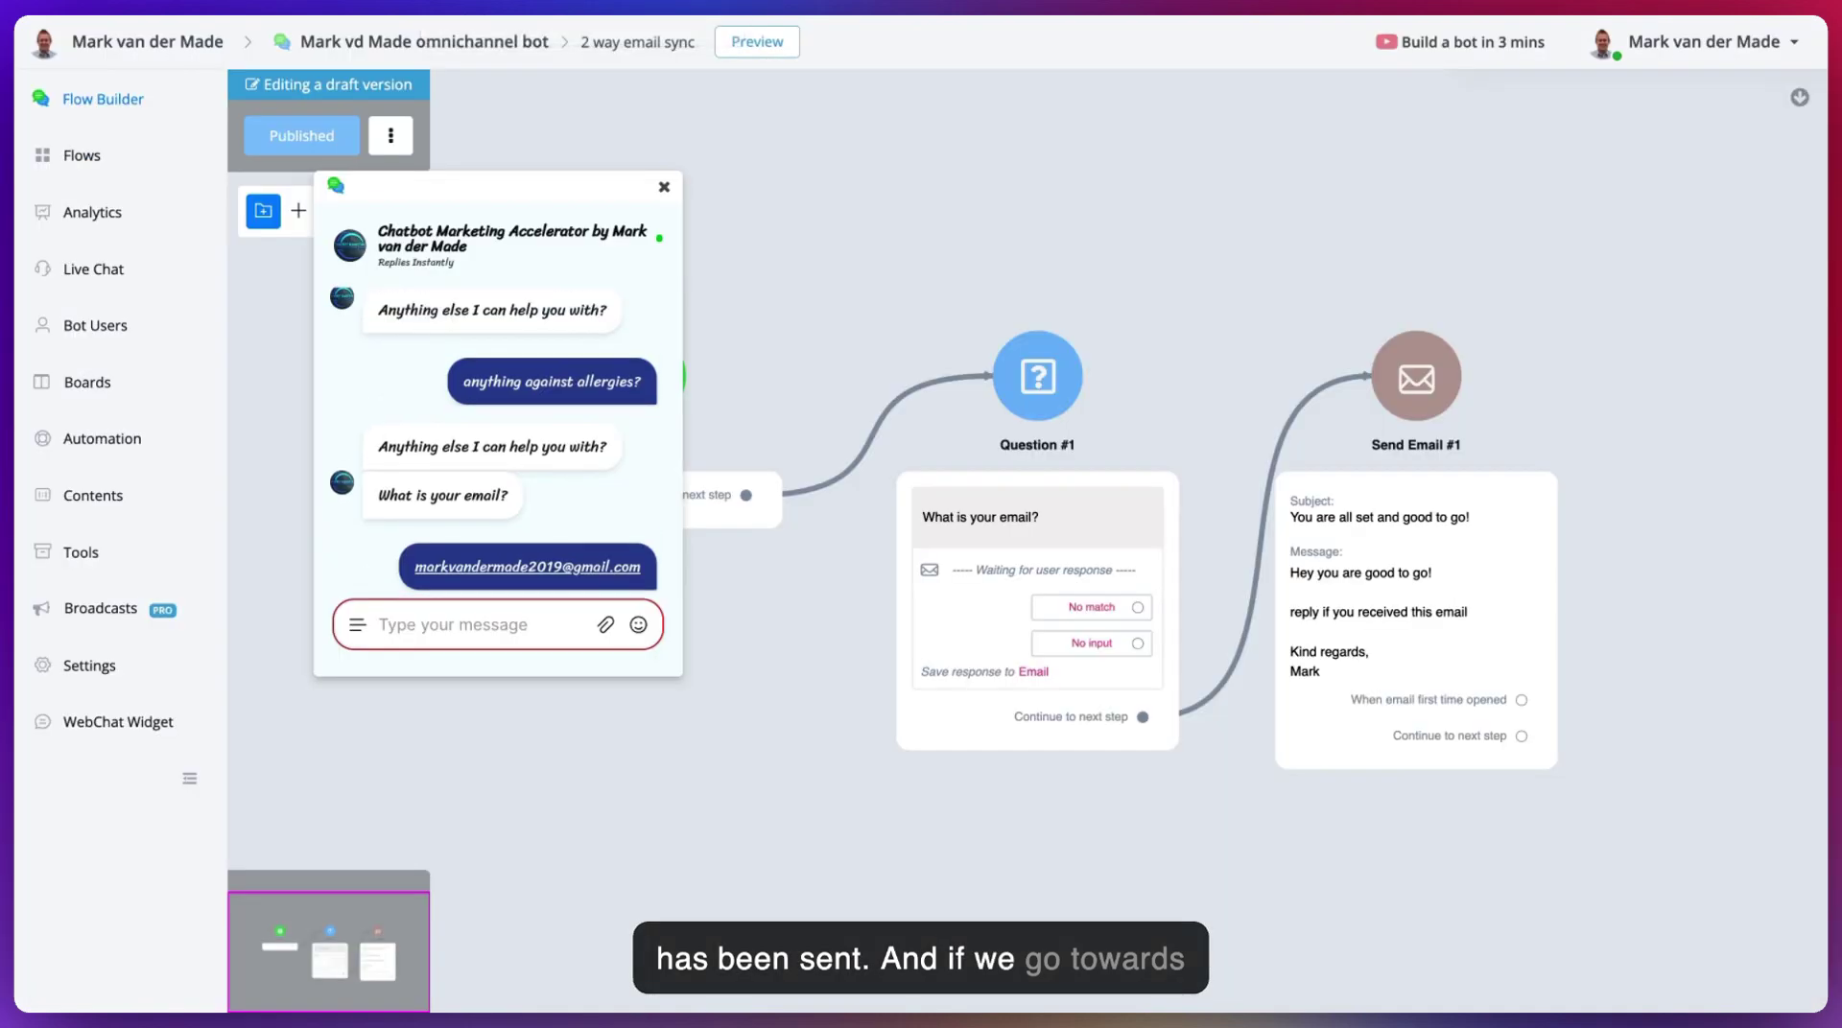
# - In the UChat Live Chat conversation, start an email reply to the user's emailed message
pyautogui.click(93, 268)
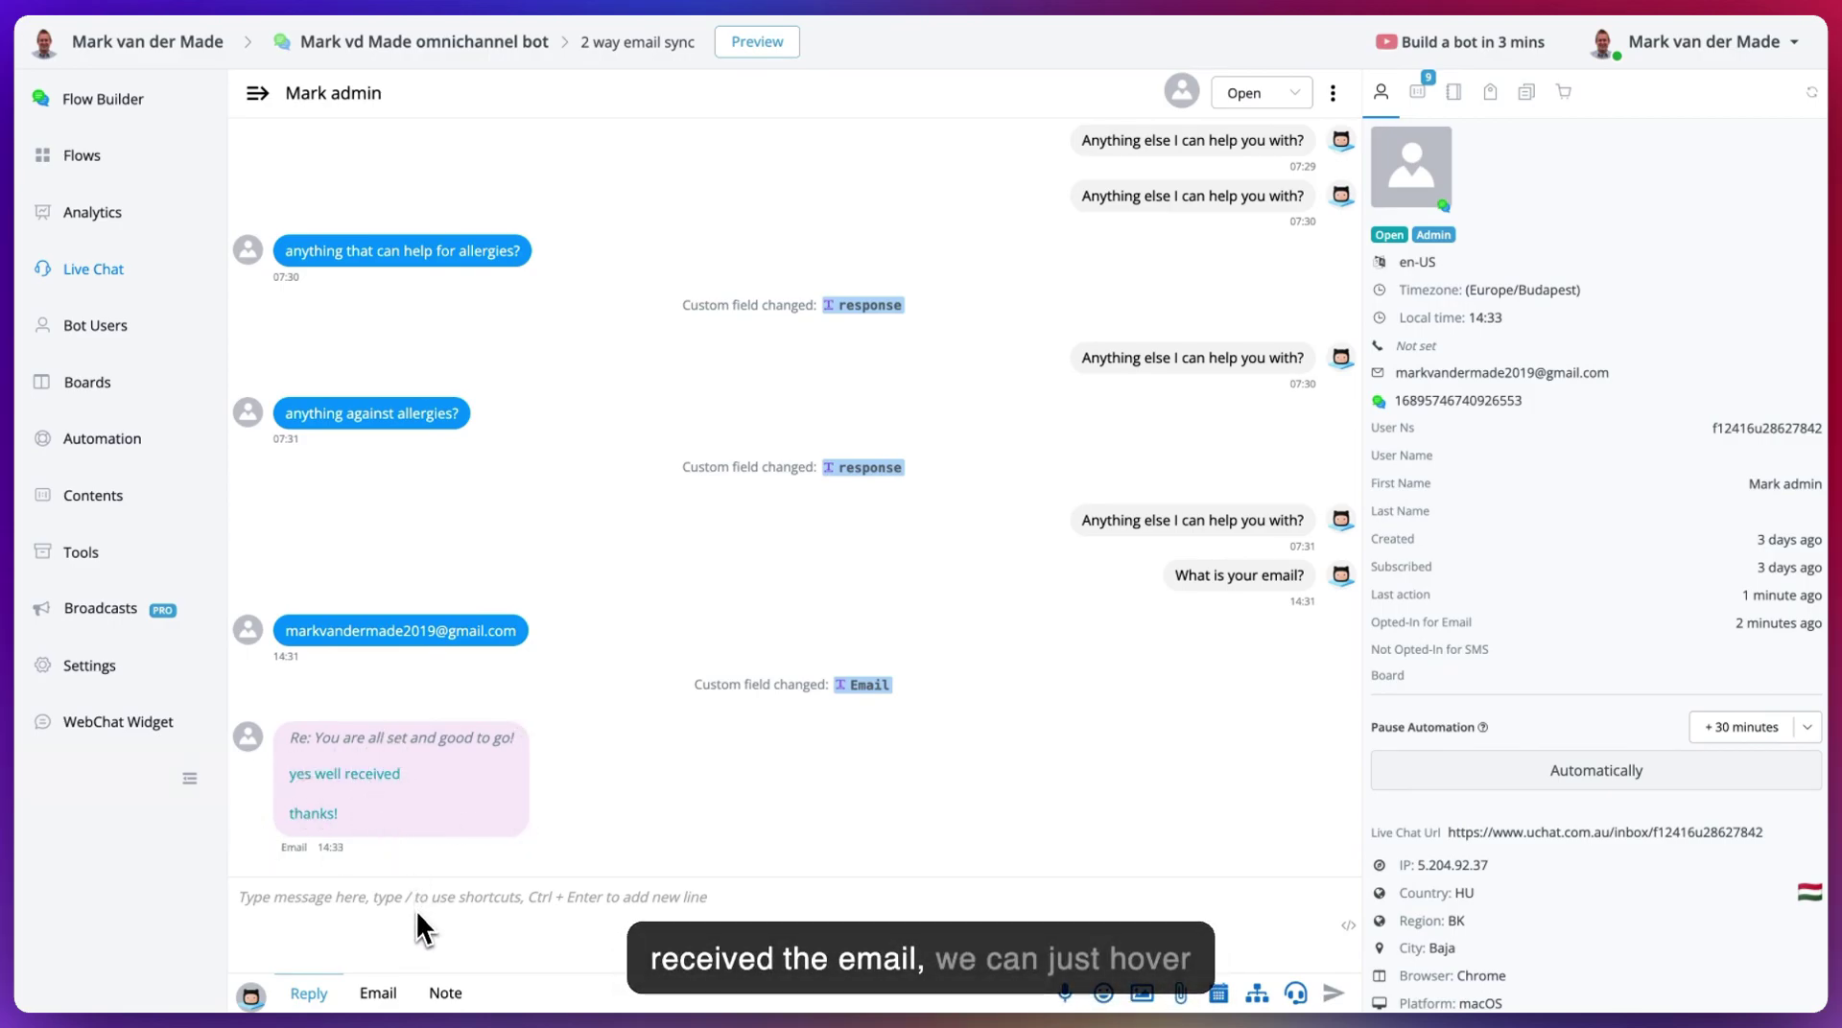
pyautogui.moveTo(481, 854)
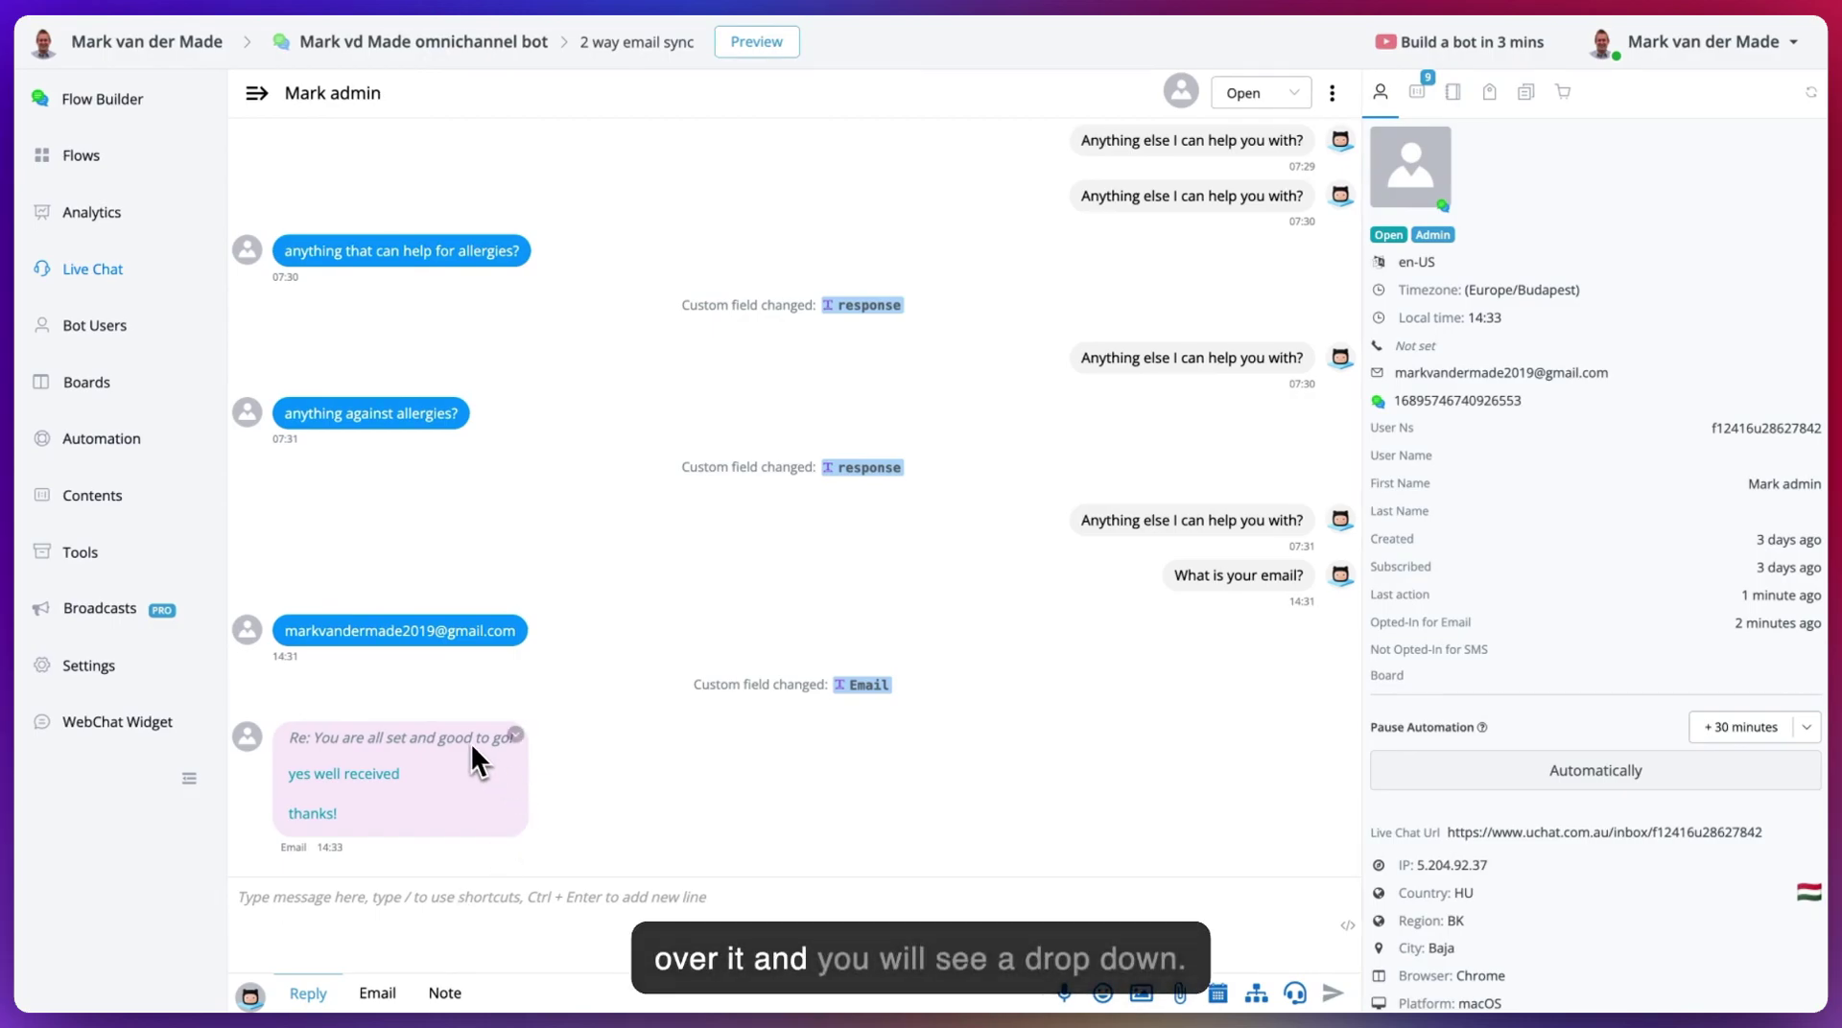
pyautogui.click(519, 740)
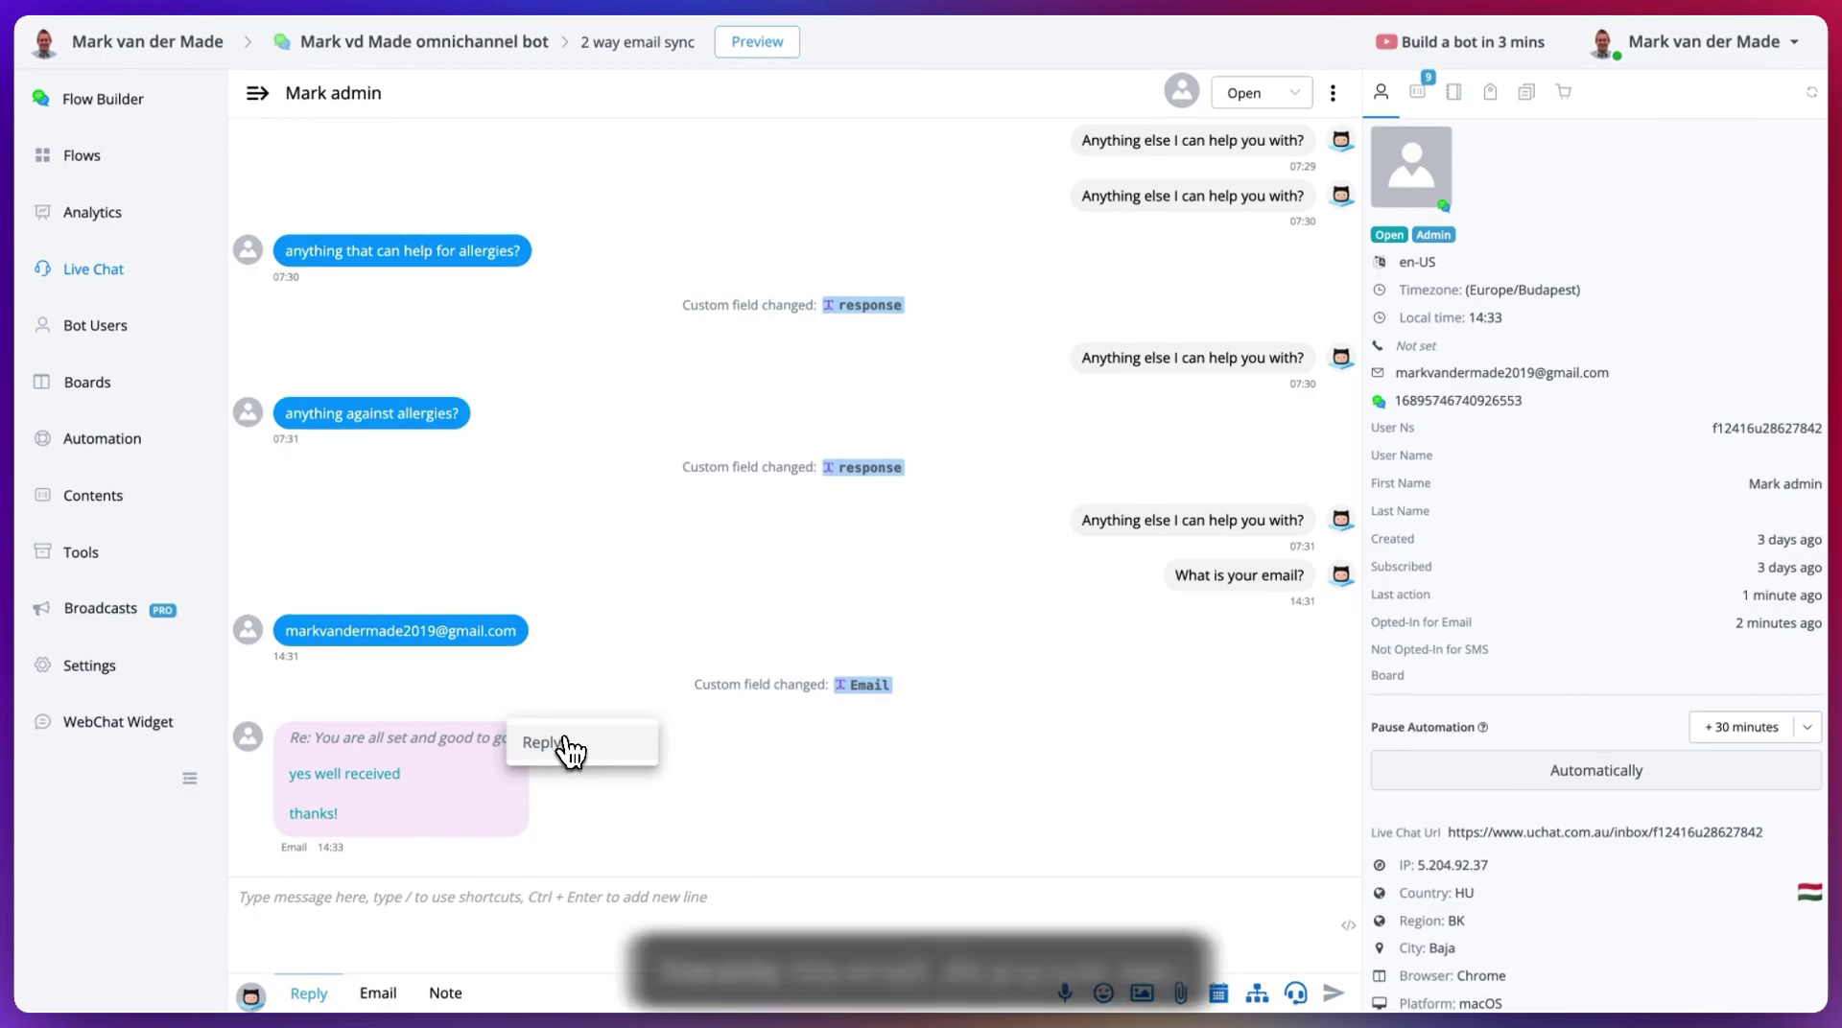
pyautogui.click(567, 747)
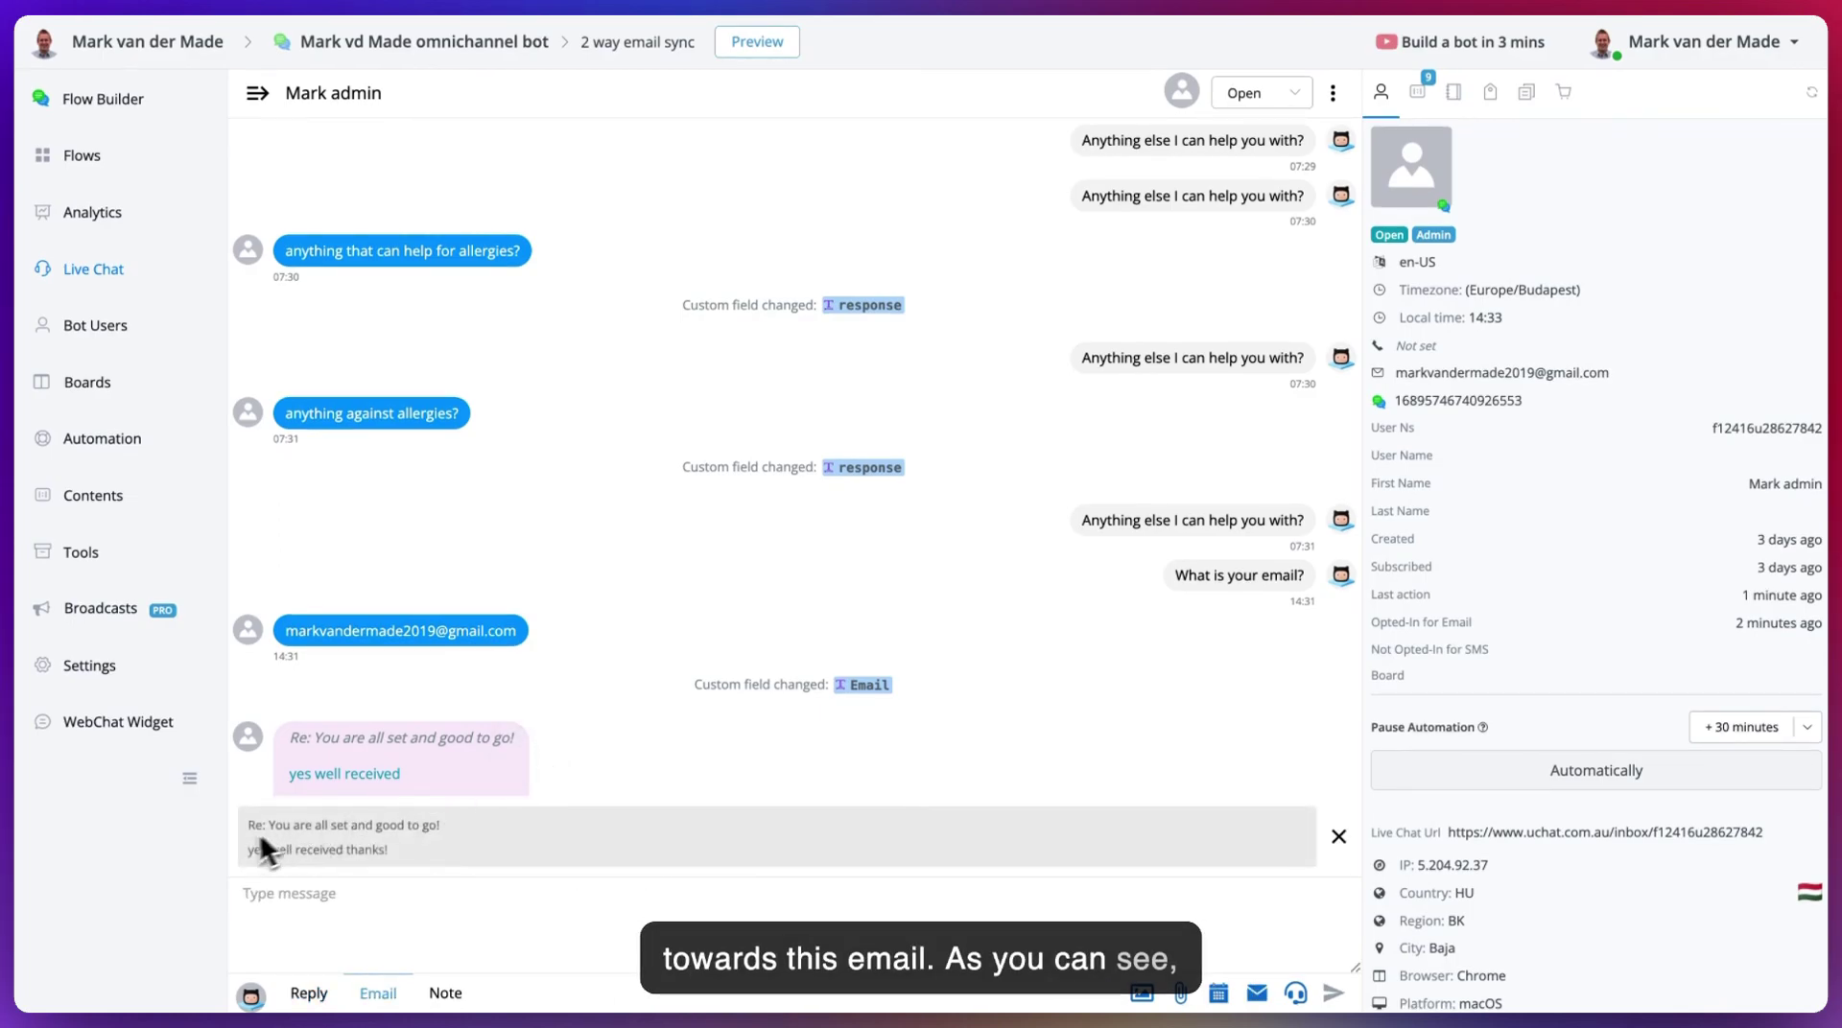
pyautogui.click(345, 905)
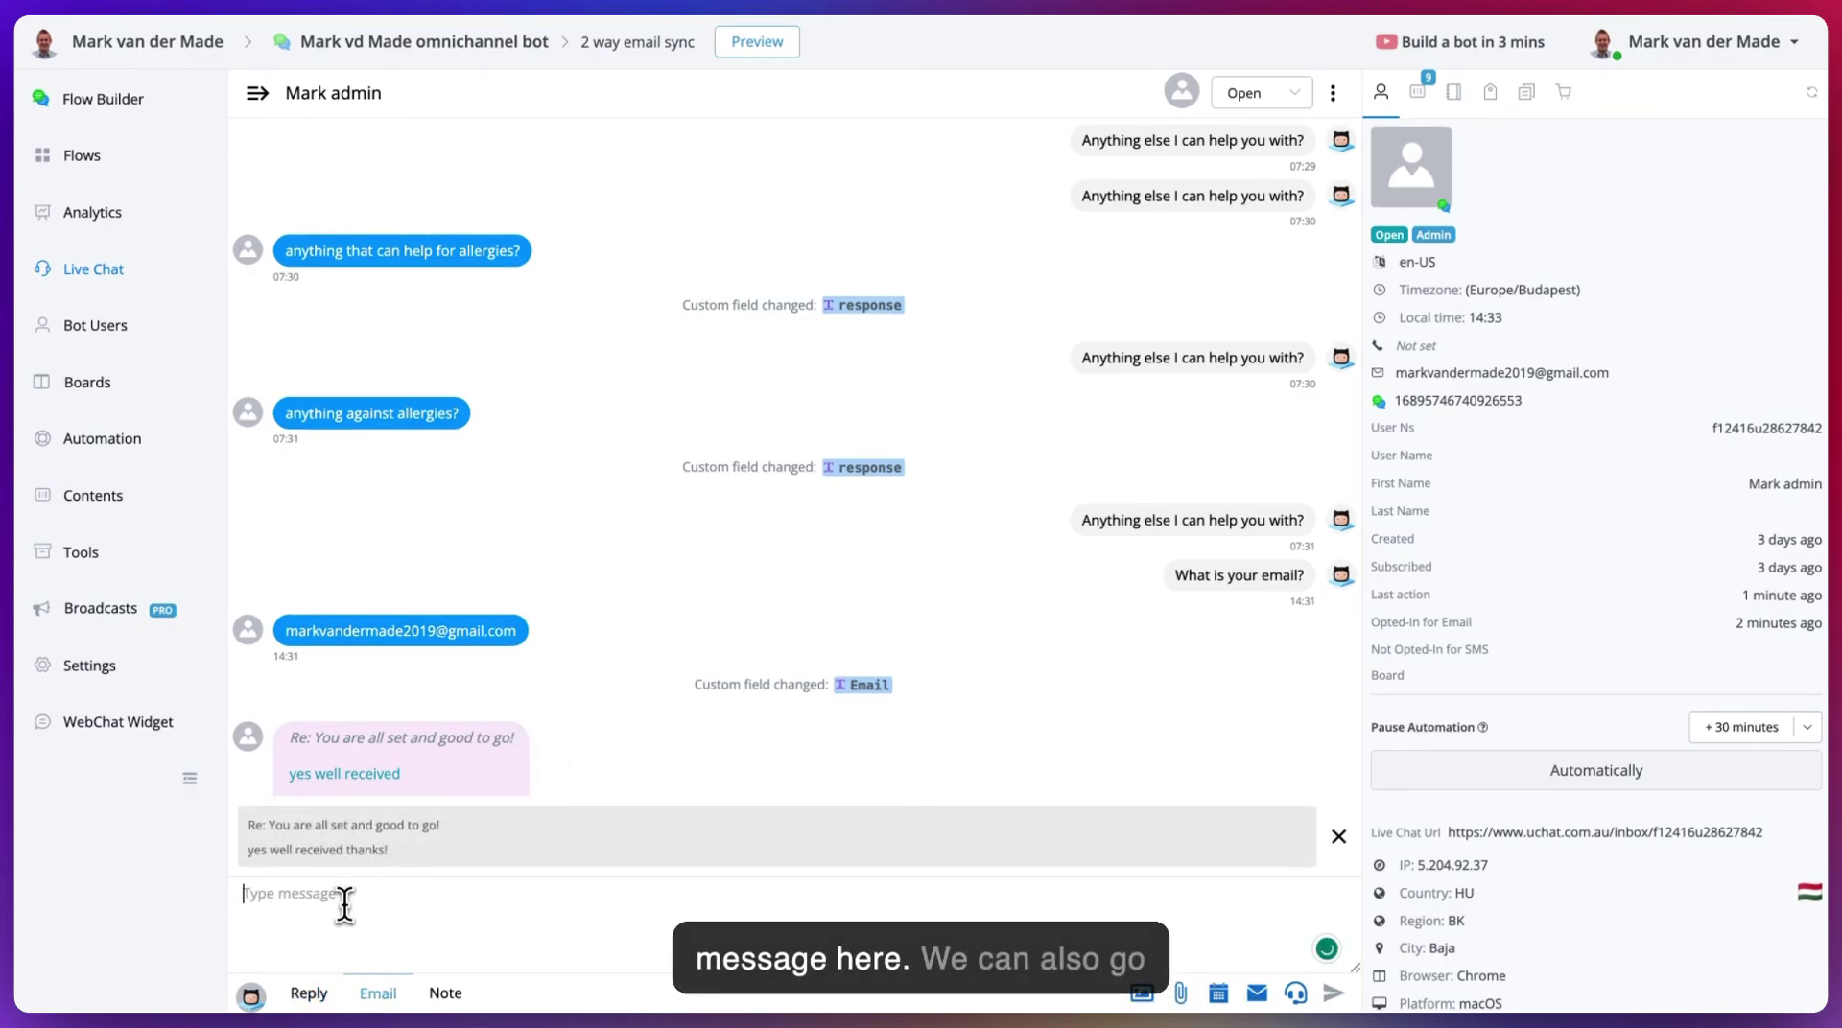
# - Email back 'Perfect!' and 'Looking forward to use this 2 way email sync.' to the user
pyautogui.click(1256, 994)
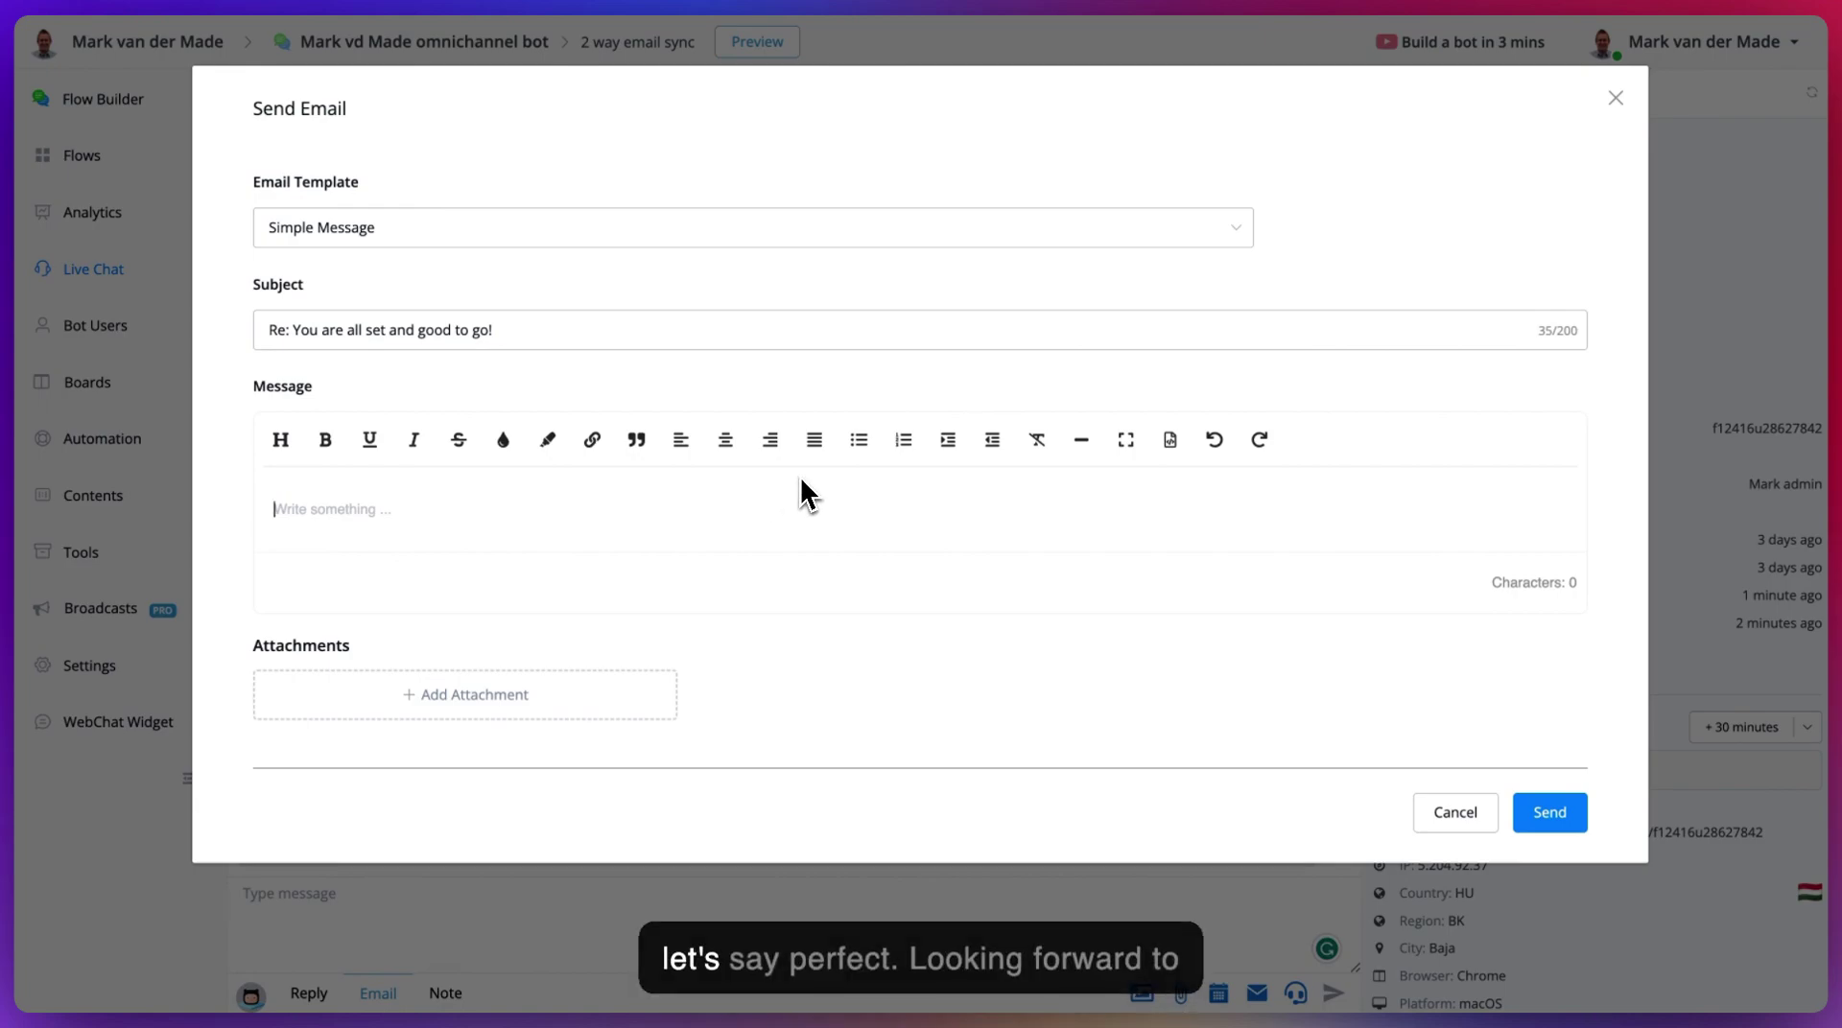
pyautogui.write('Perfect!')
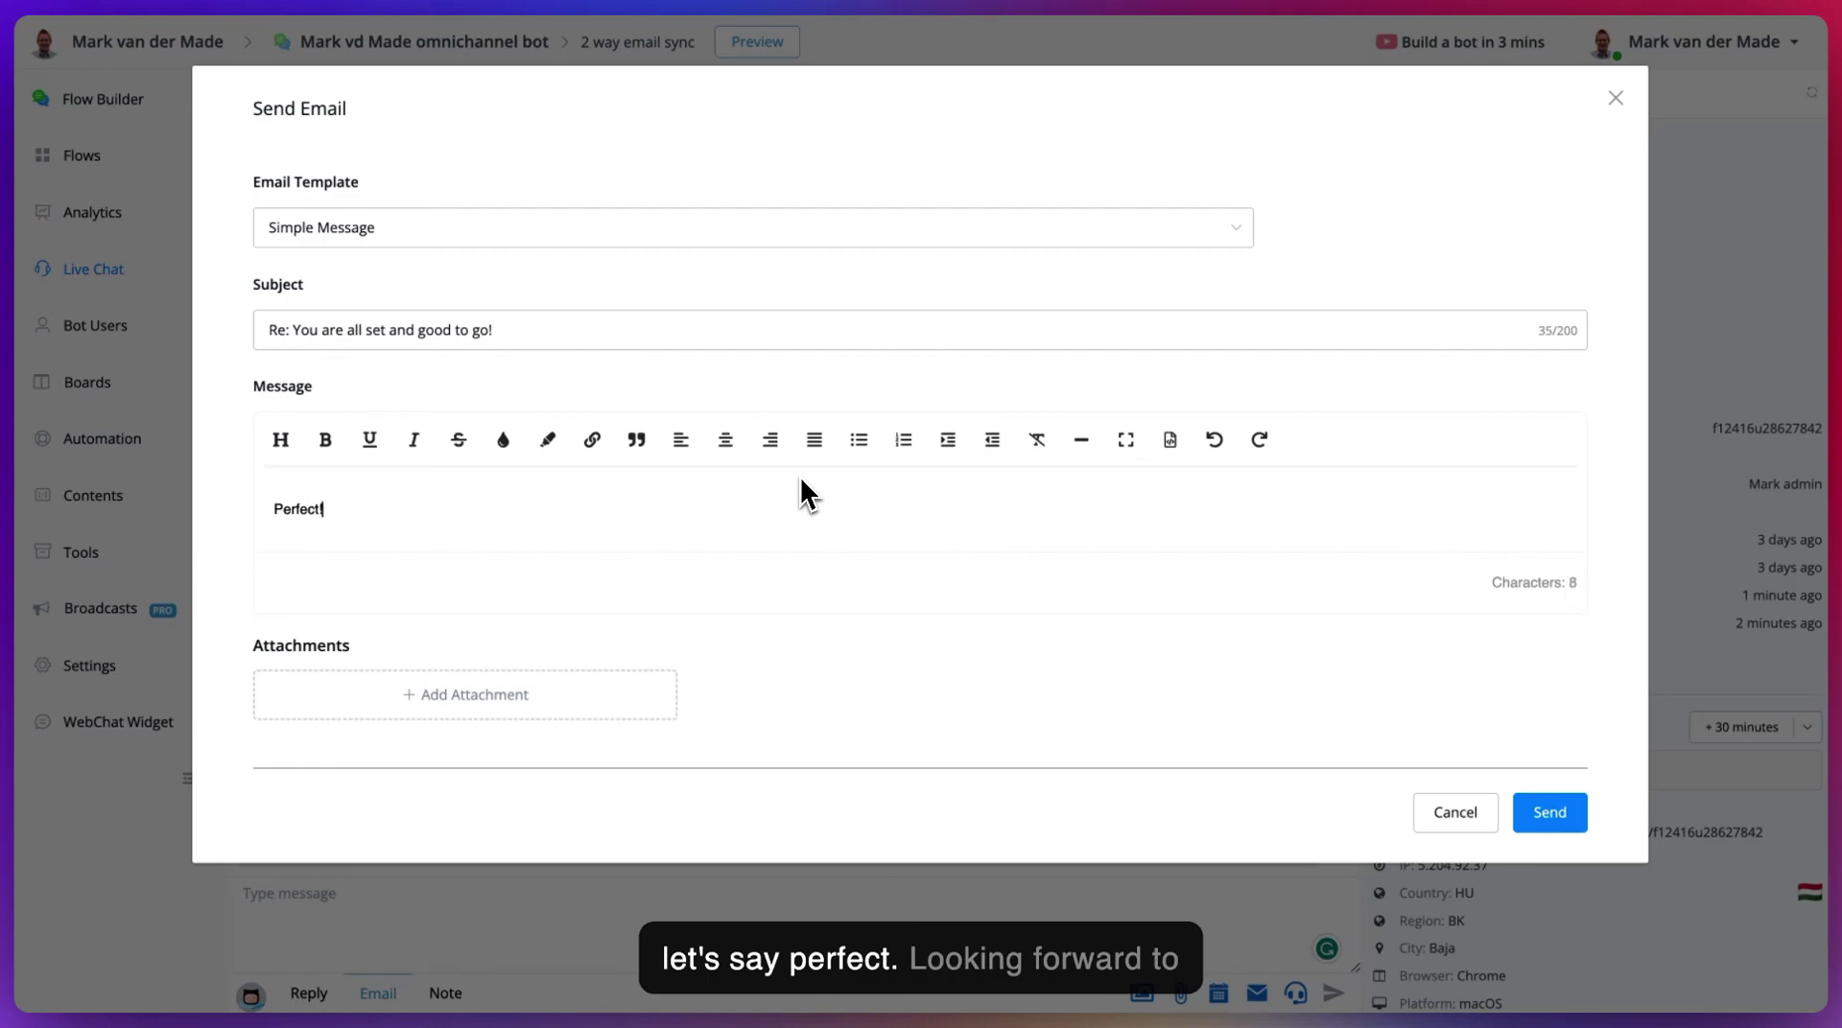
pyautogui.press('Return')
pyautogui.write('Looking for')
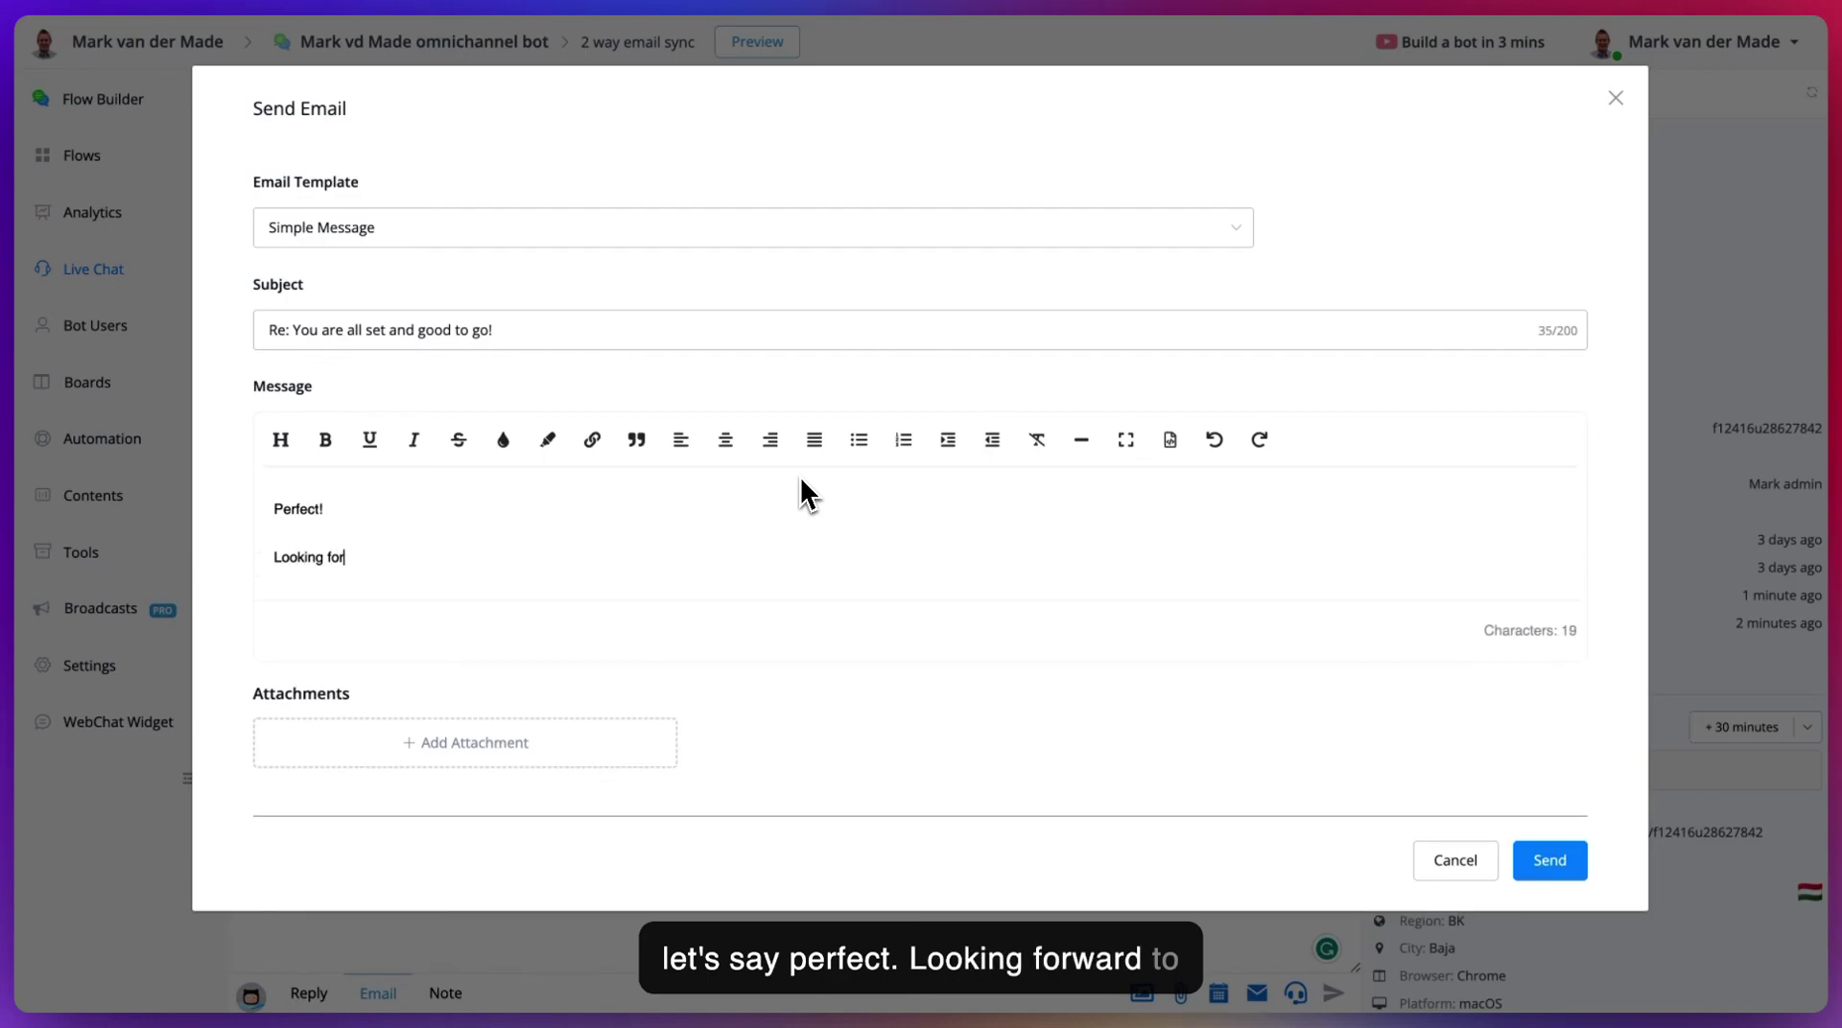
pyautogui.write('ward to use this 2')
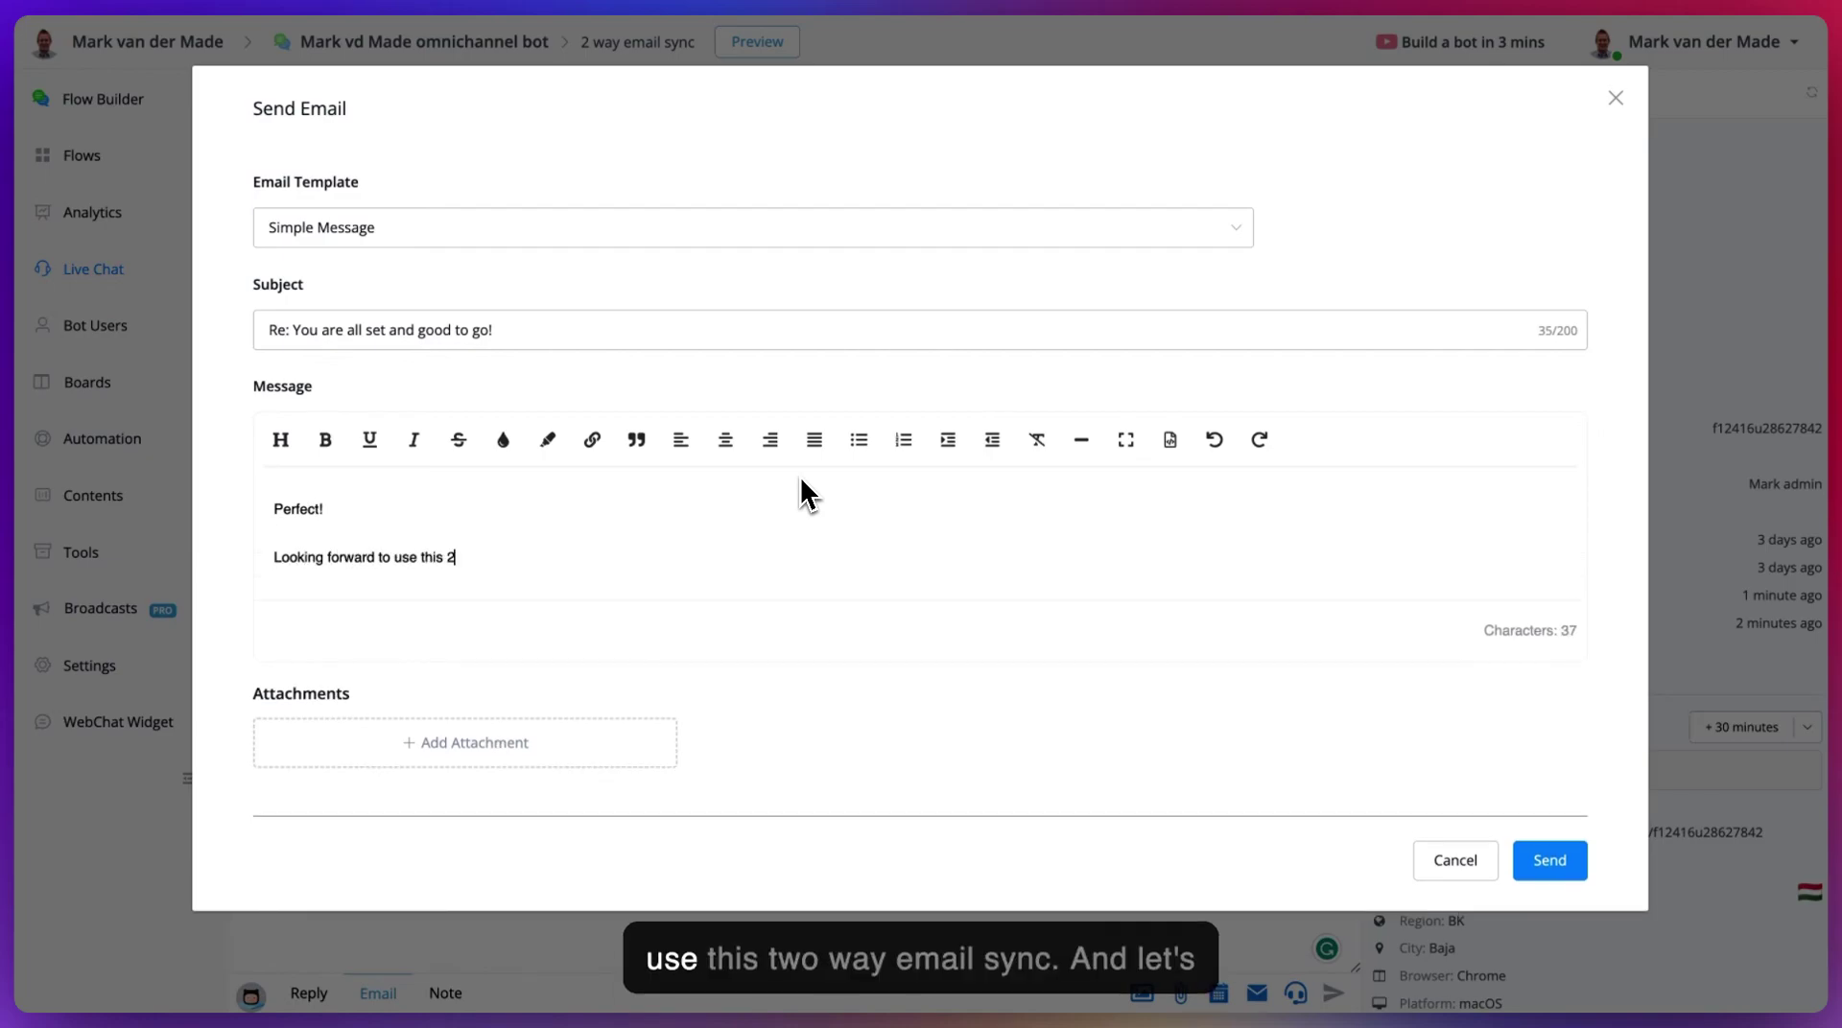
pyautogui.write(' way email sync.')
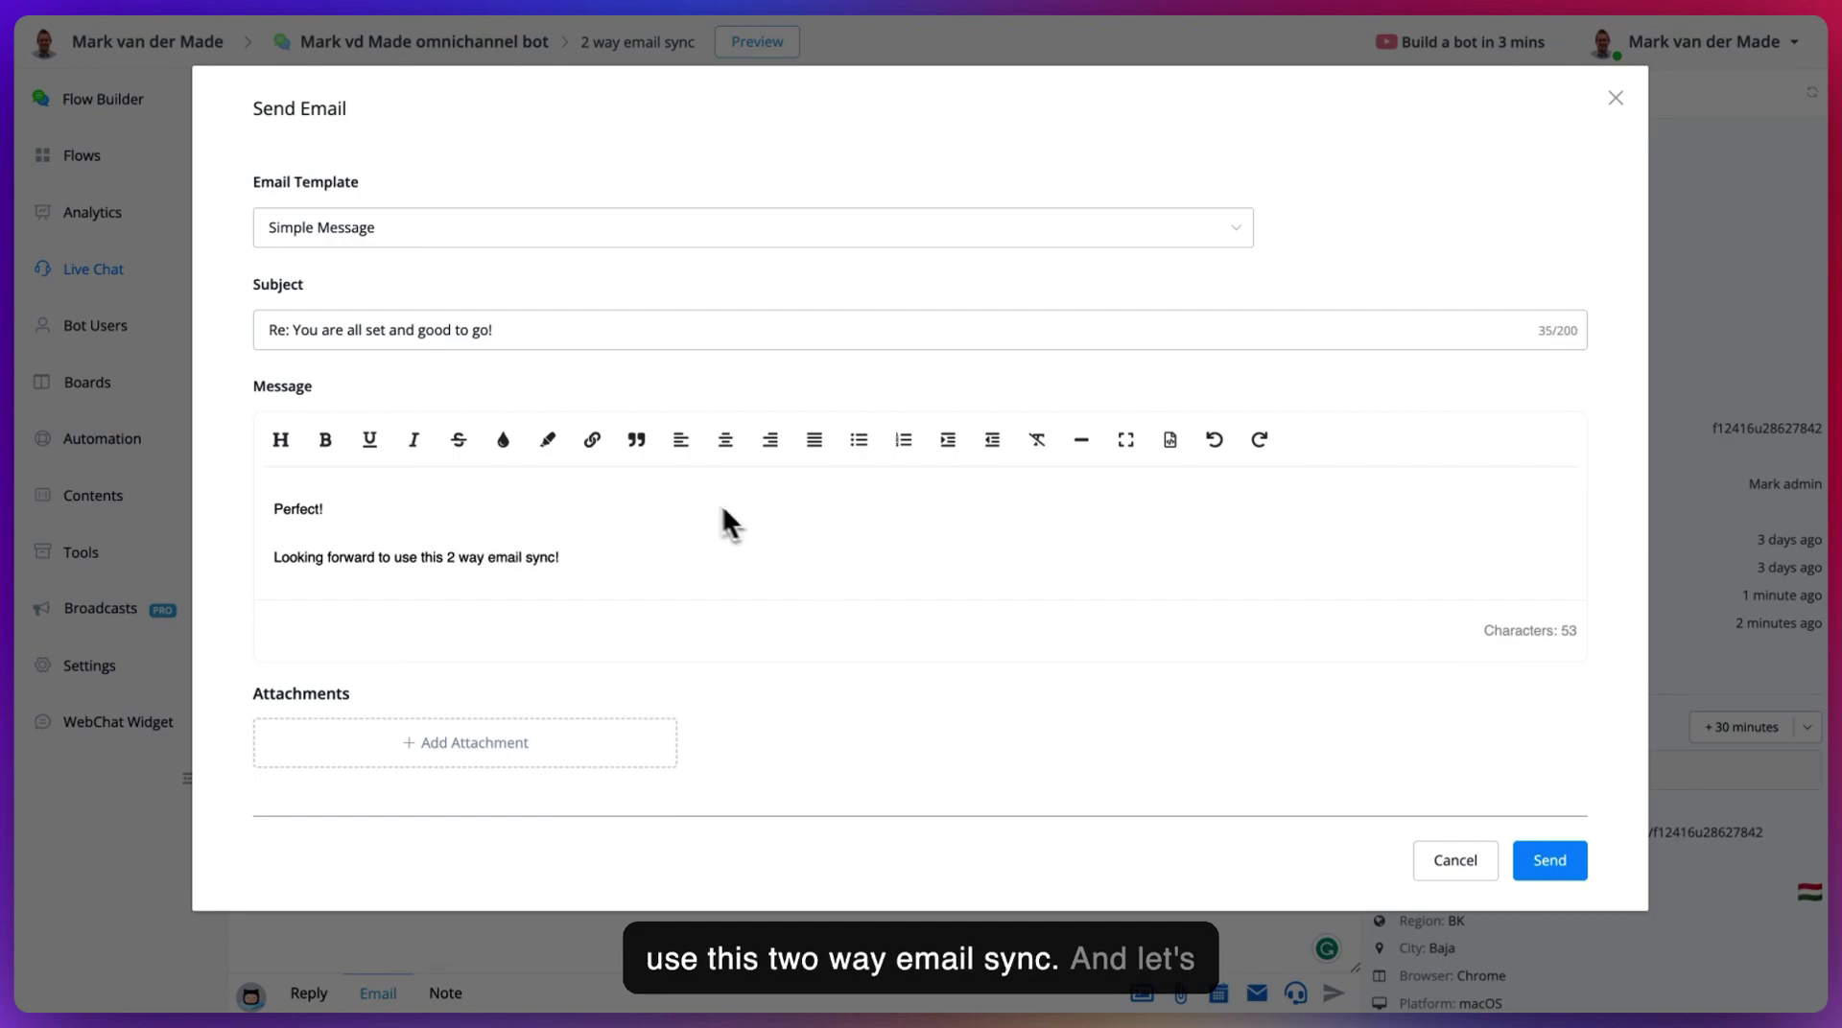
pyautogui.click(1551, 860)
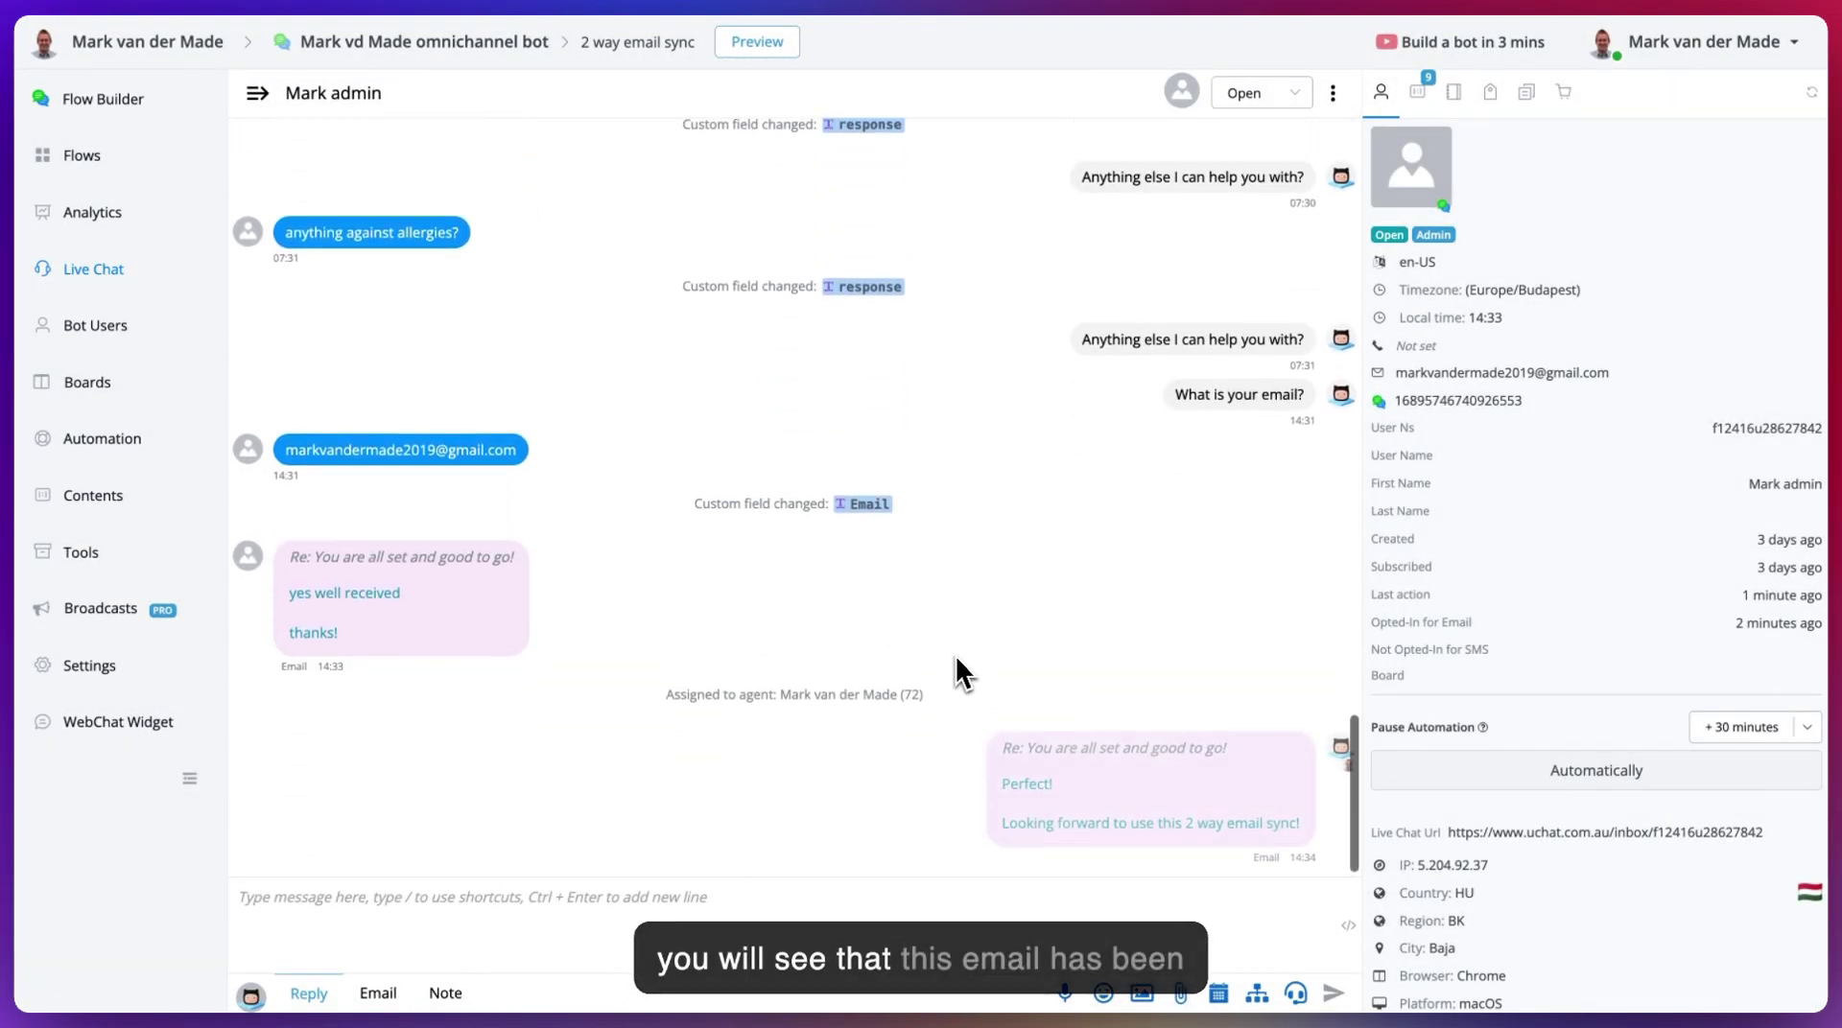
pyautogui.hotkey('ctrl', 'Tab')
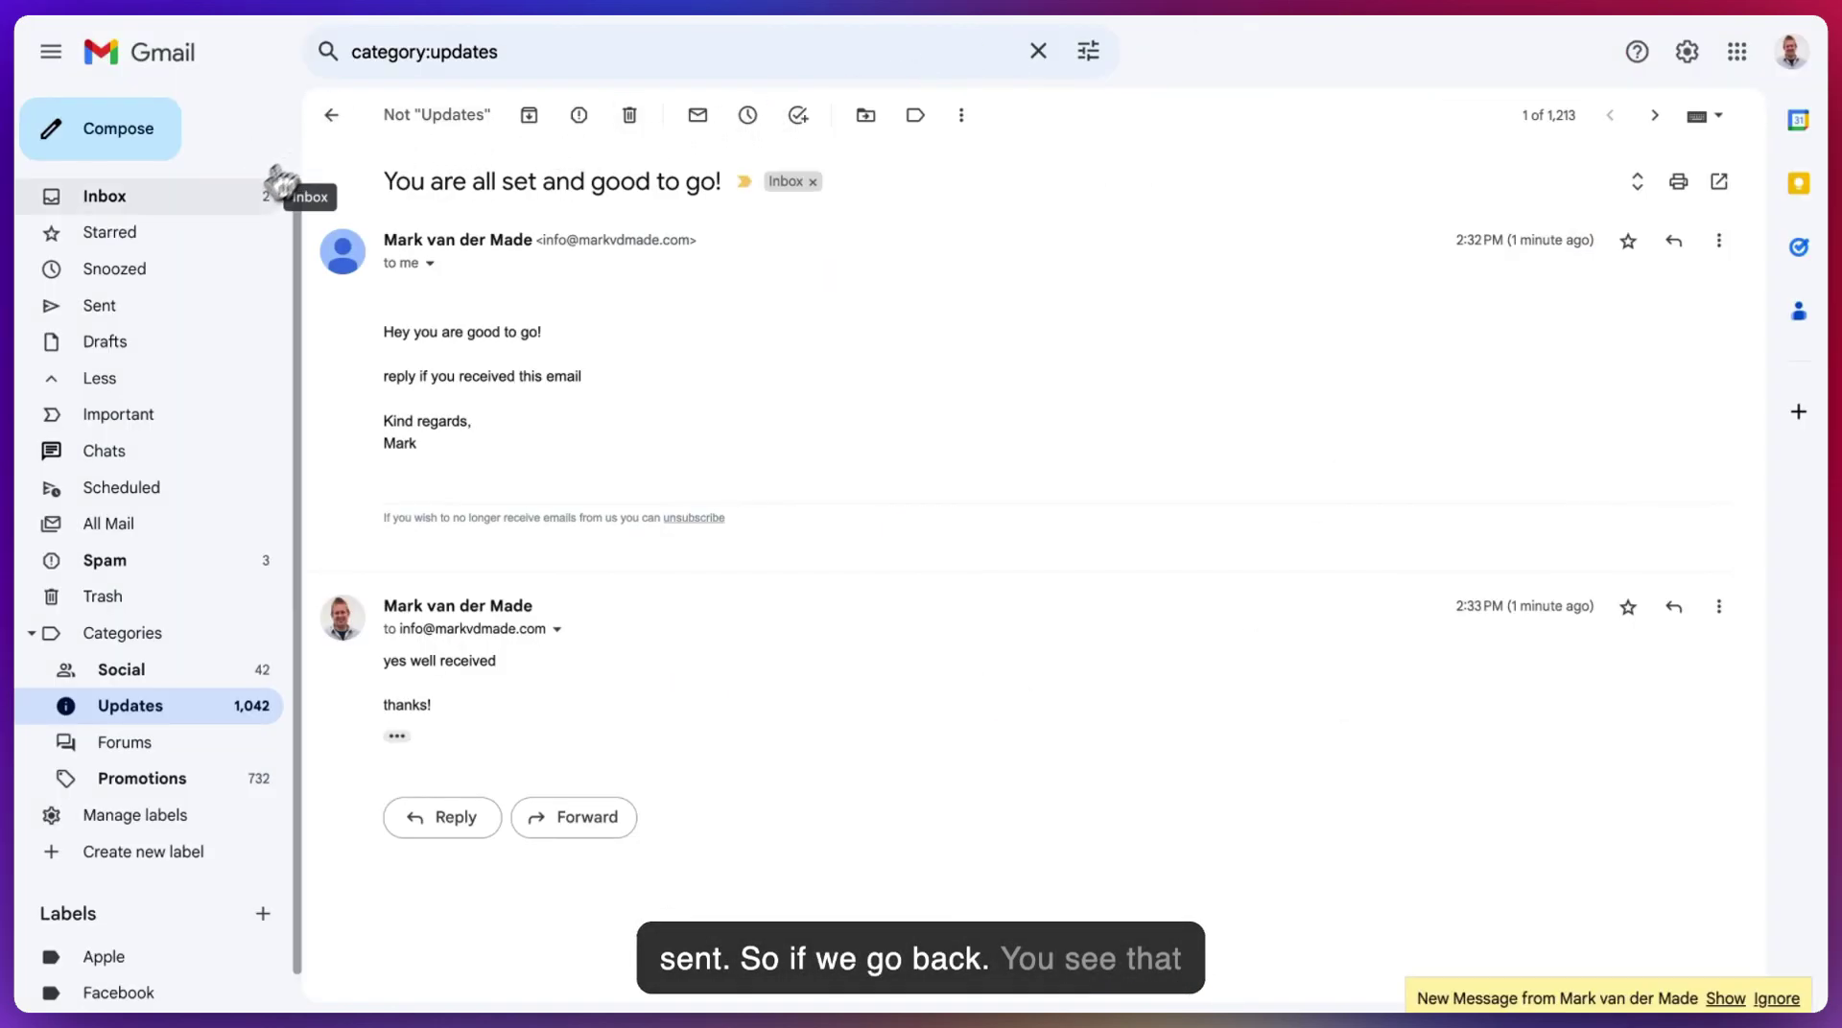
pyautogui.click(225, 198)
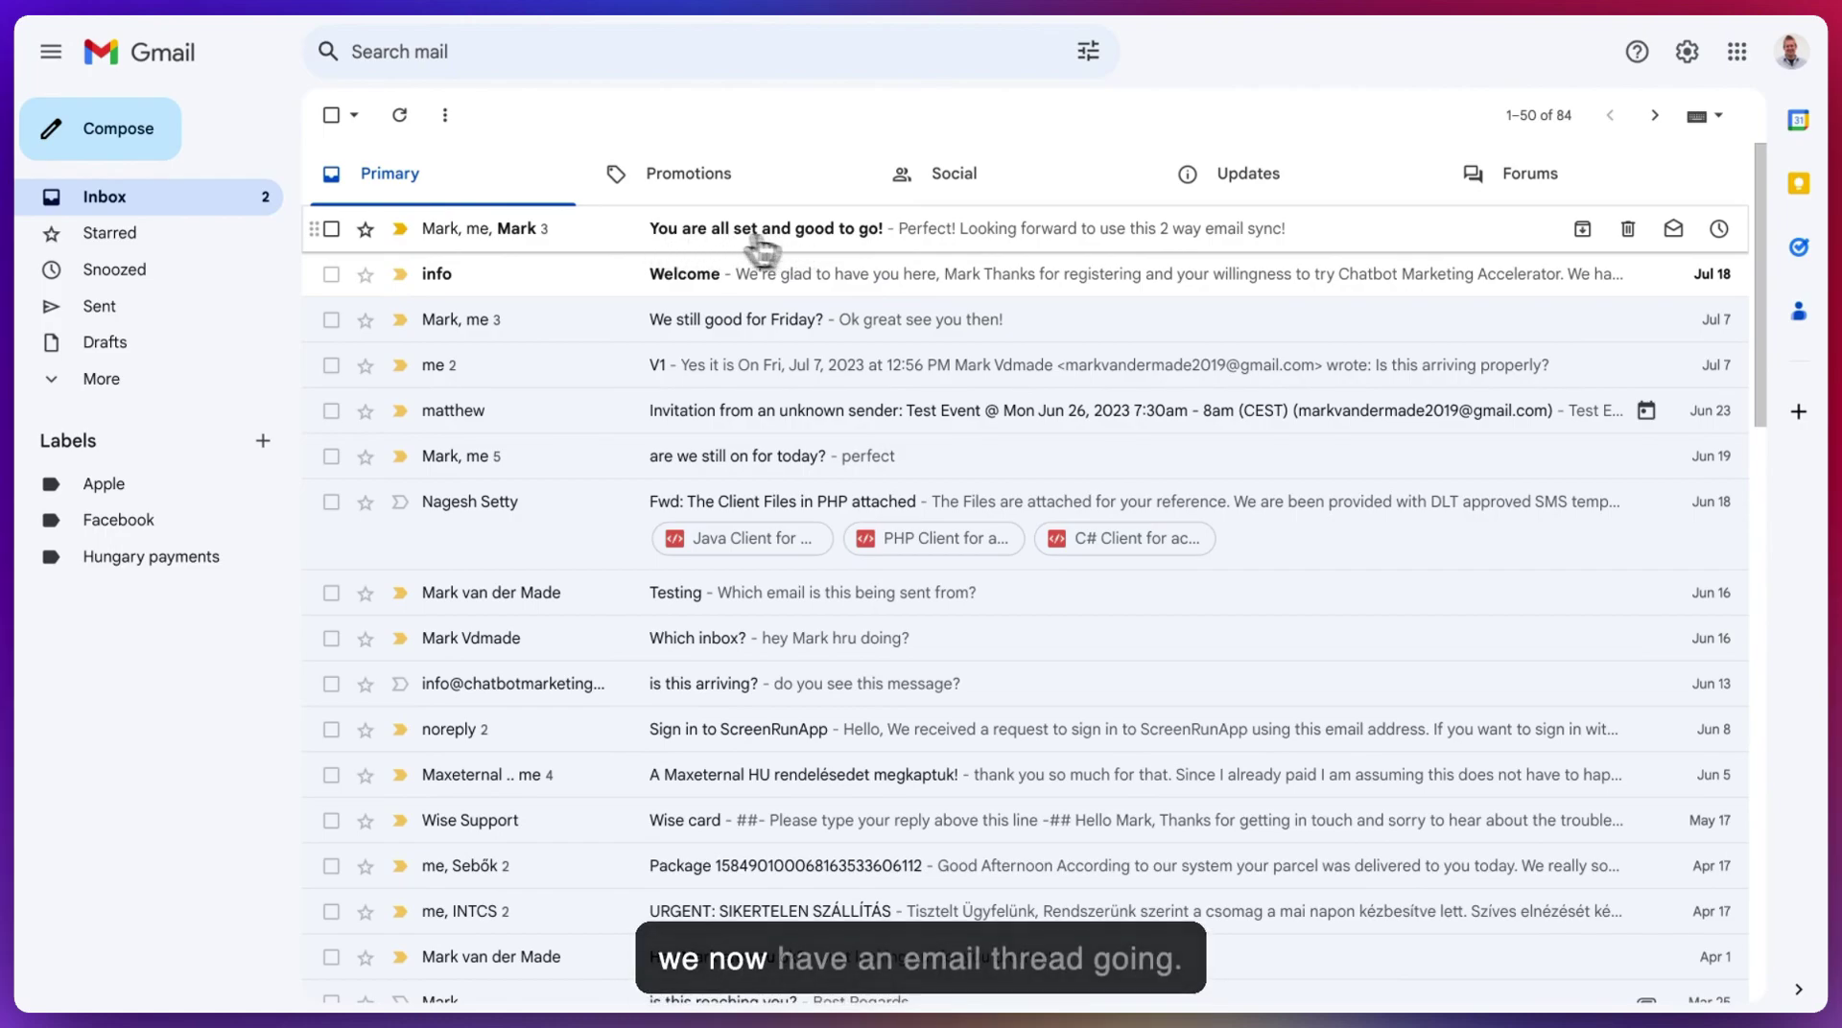
pyautogui.click(905, 235)
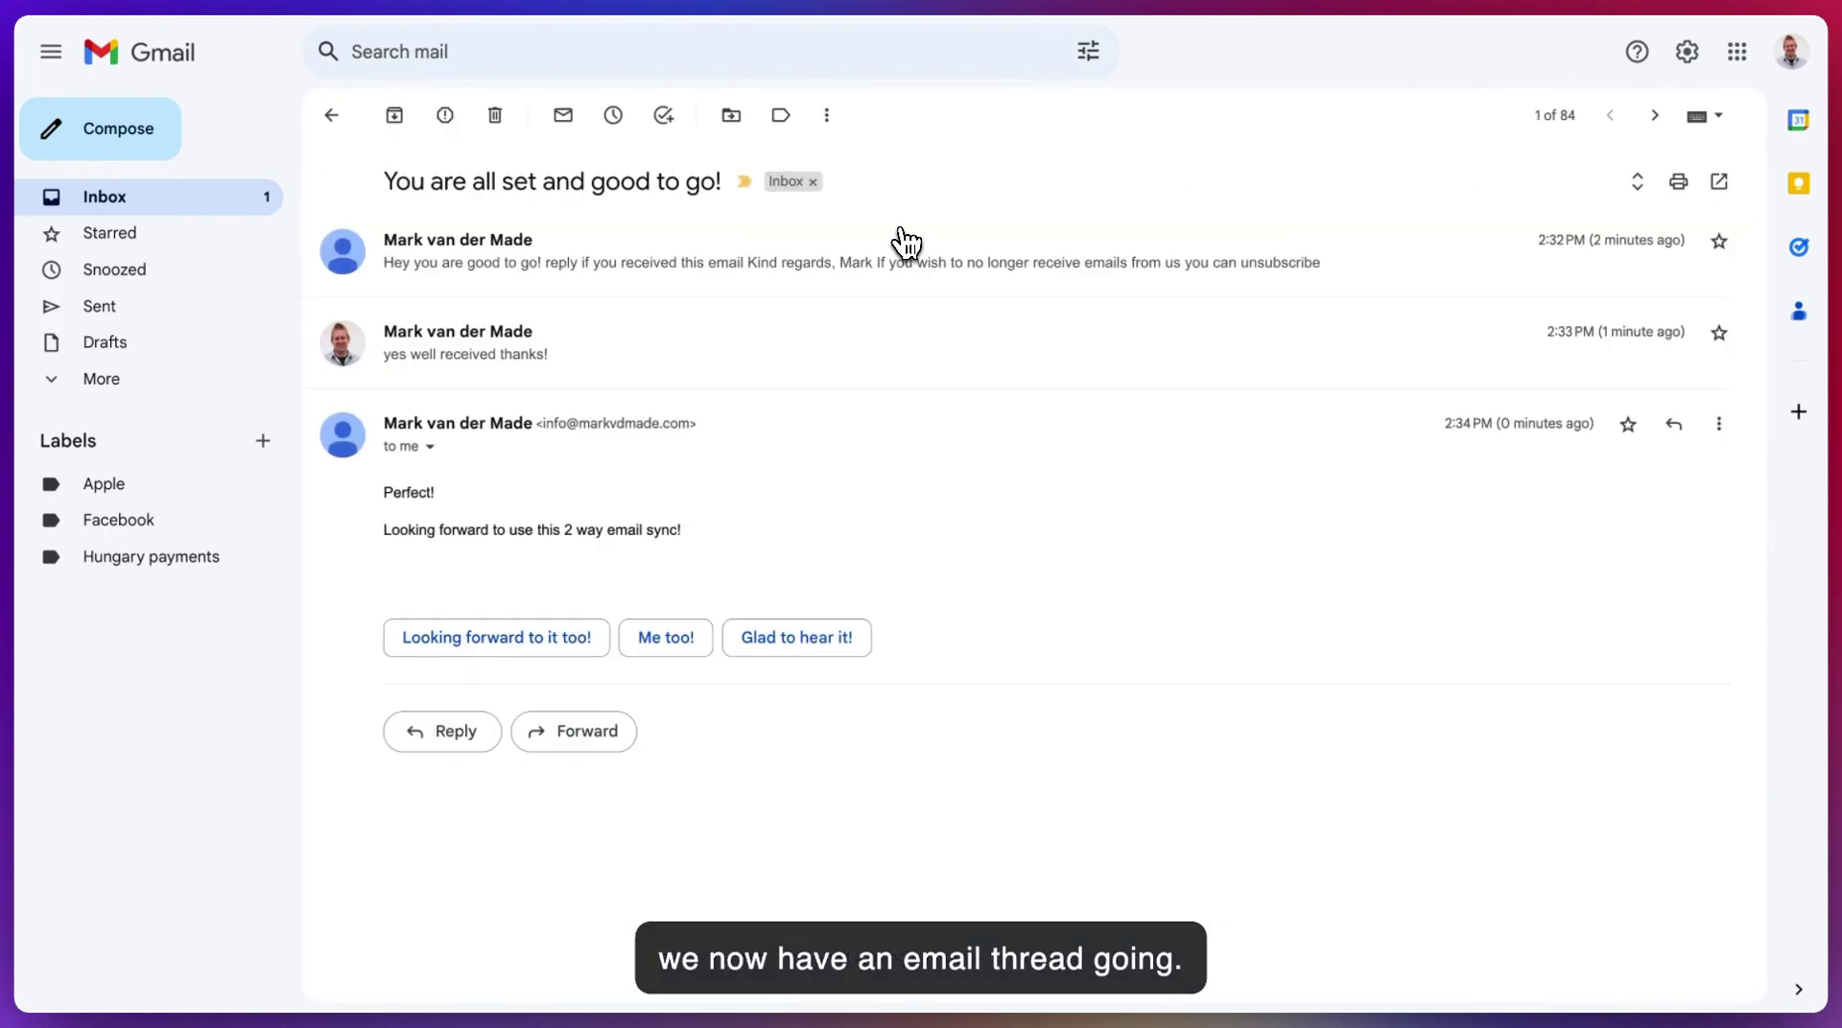
pyautogui.click(896, 245)
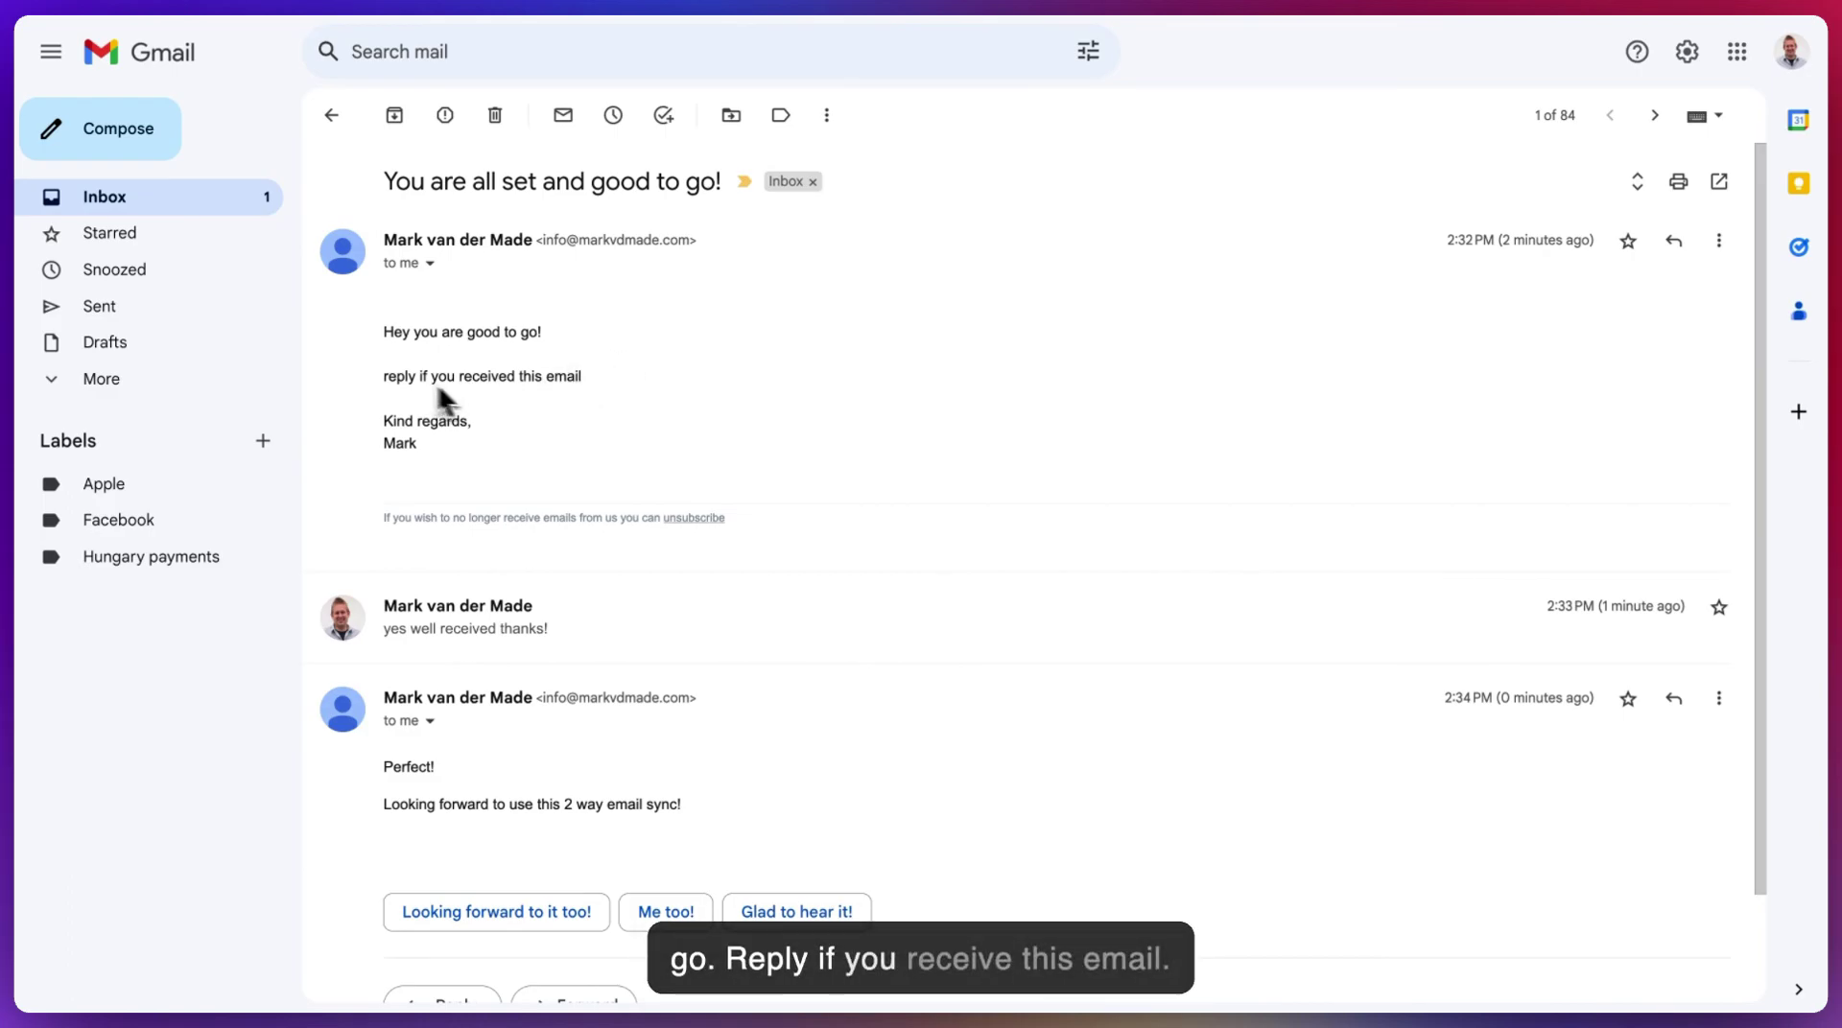
pyautogui.scroll(-2, 638, 401)
pyautogui.scroll(-1, 639, 407)
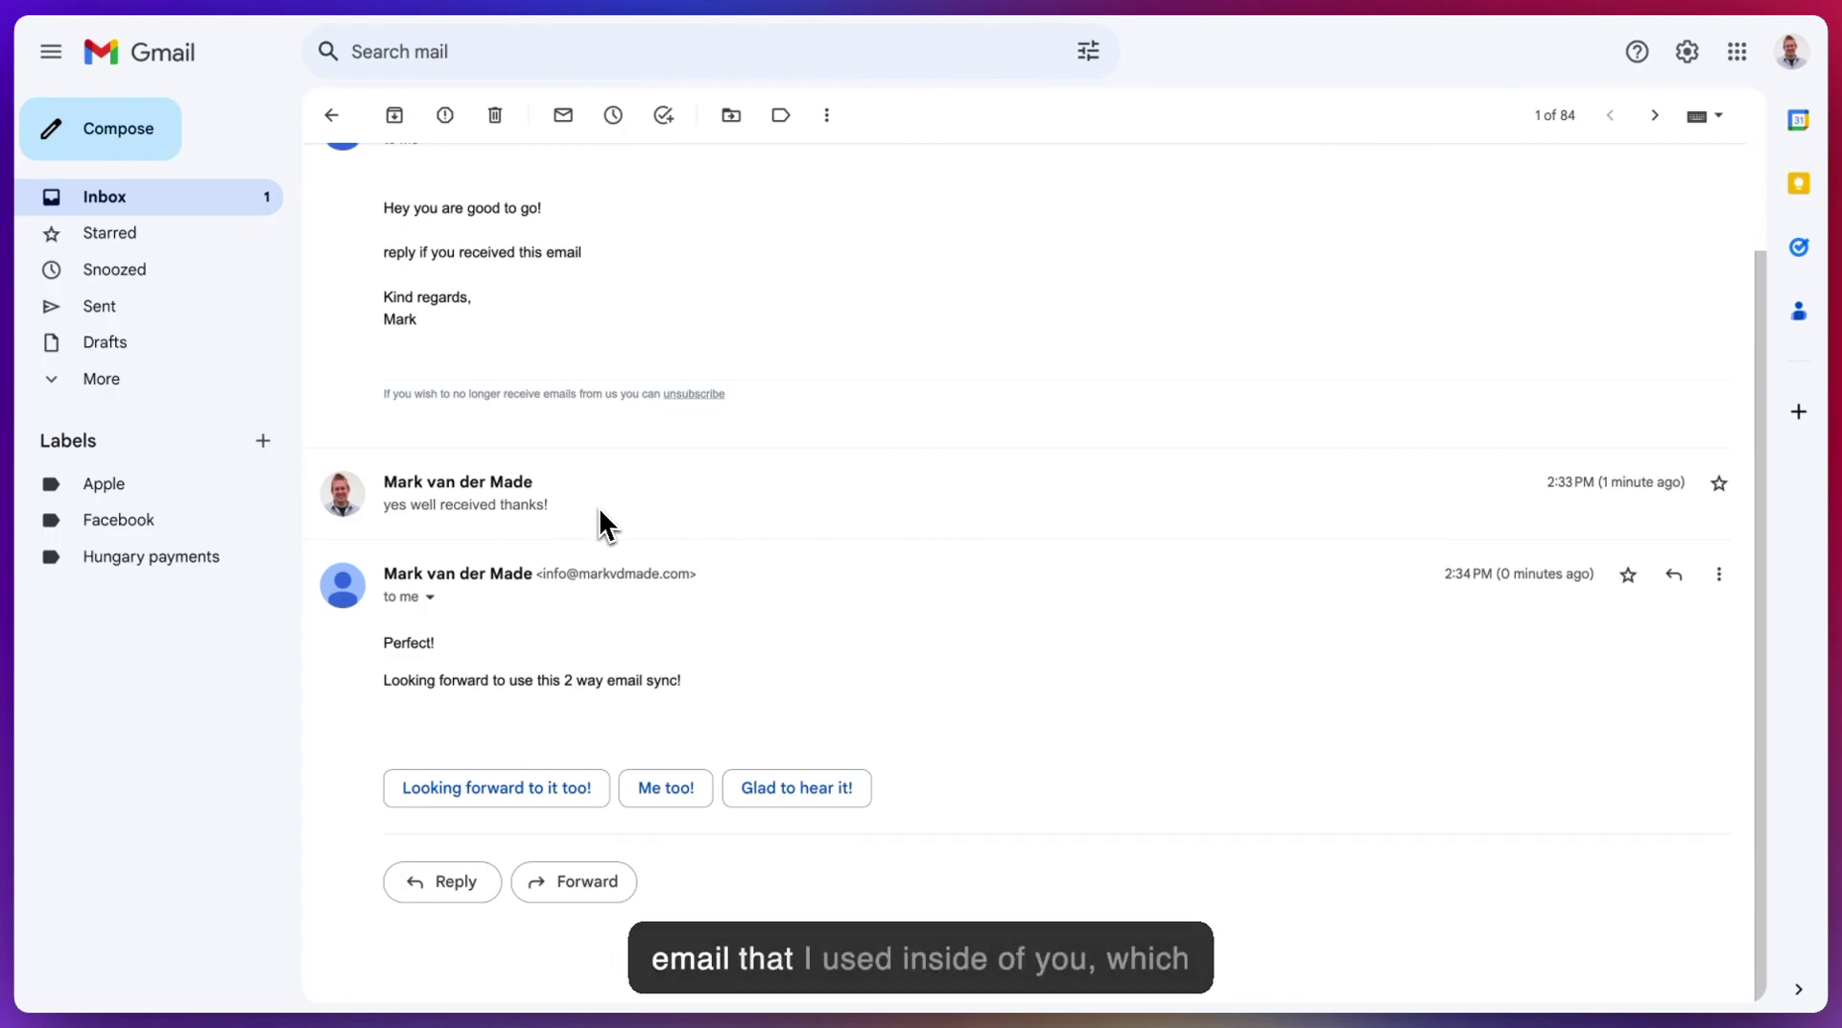
pyautogui.click(605, 39)
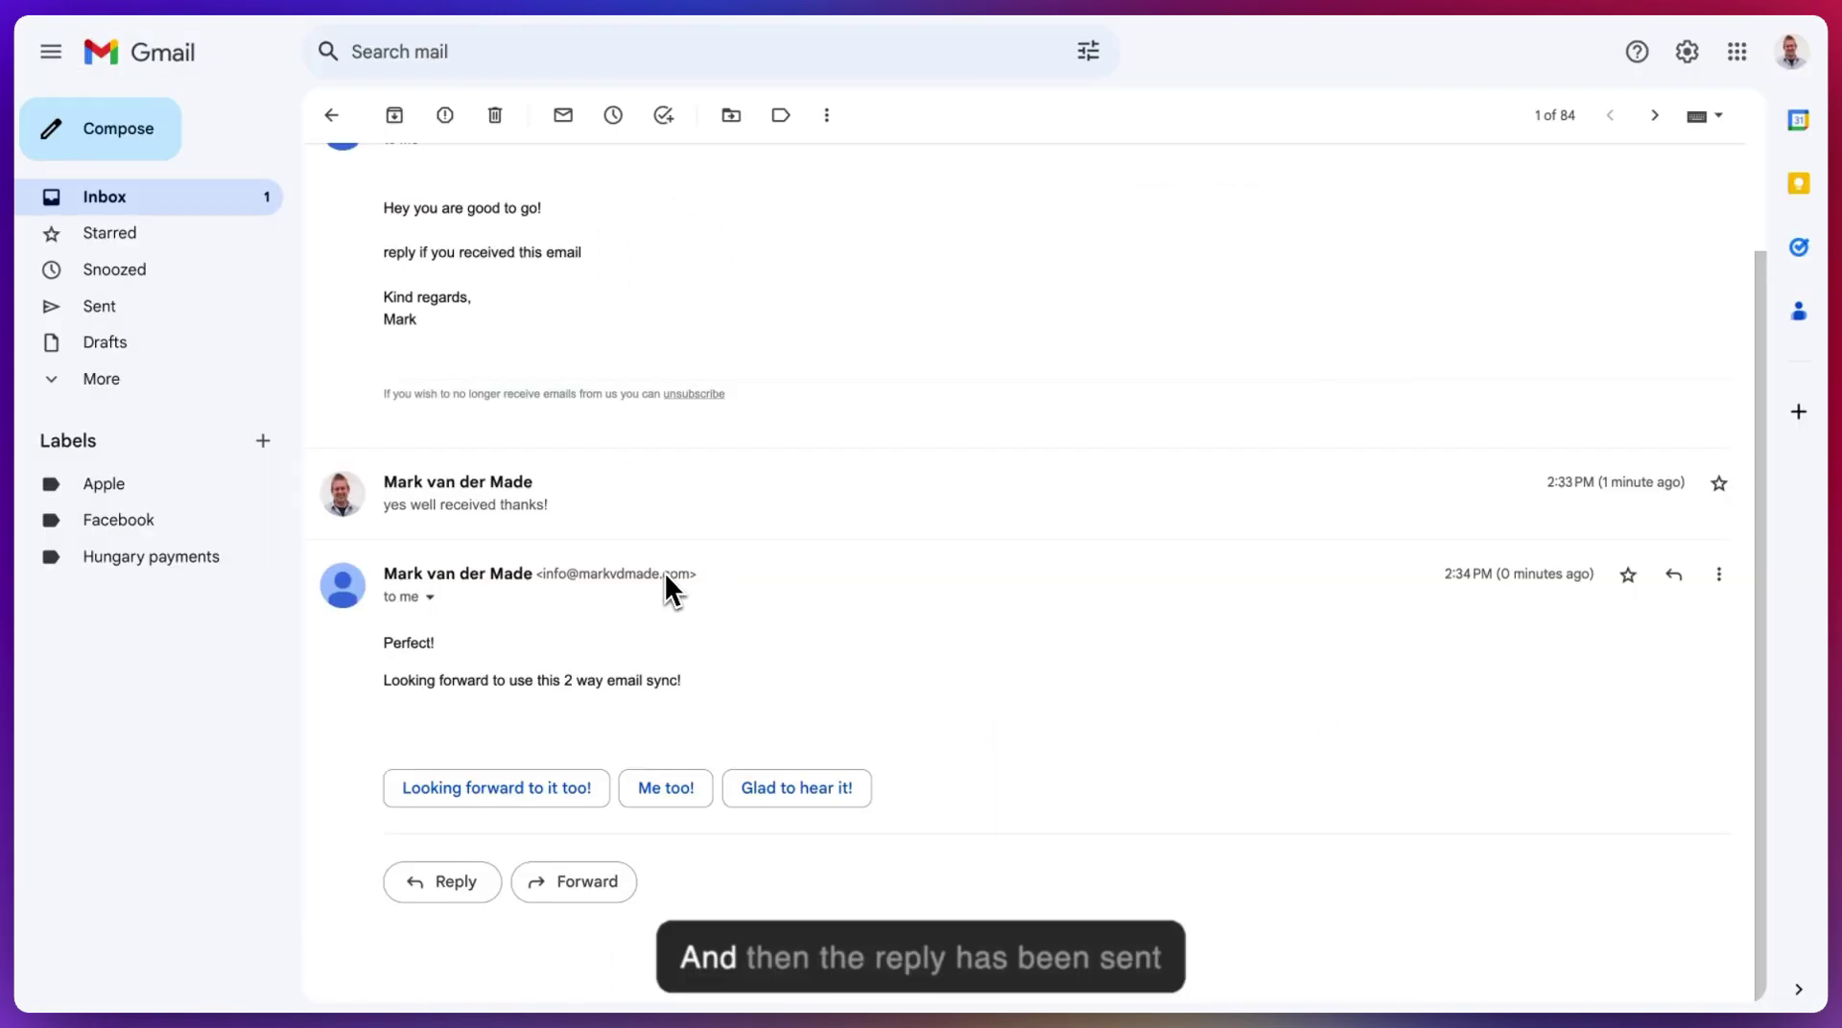